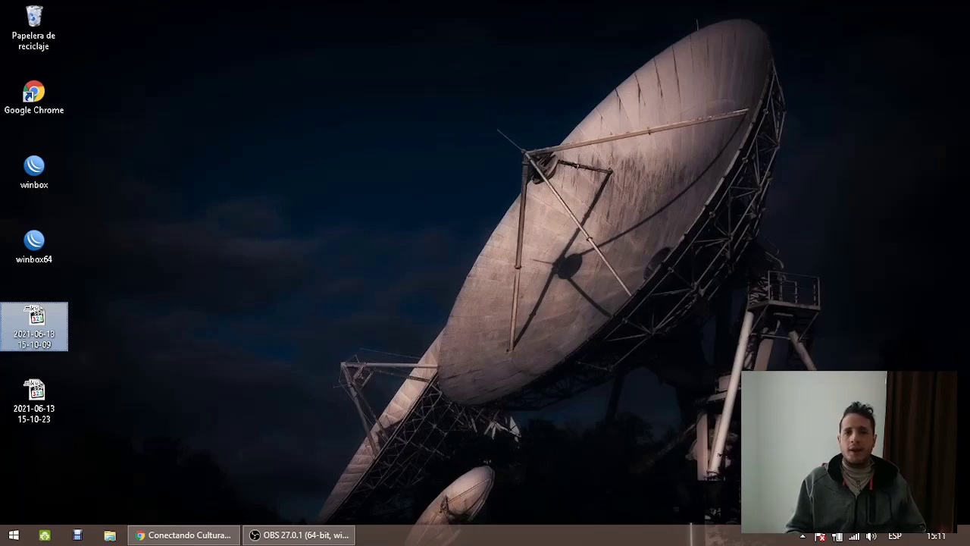
Briefly restore and re-minimize OBS, then bring the Conectando Culturas YouTube page forward.
click(271, 535)
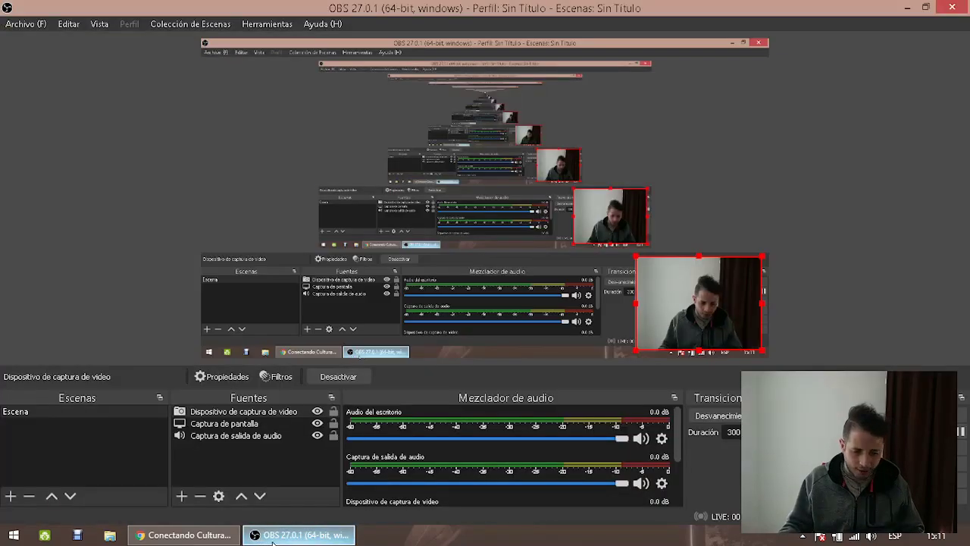
click(279, 538)
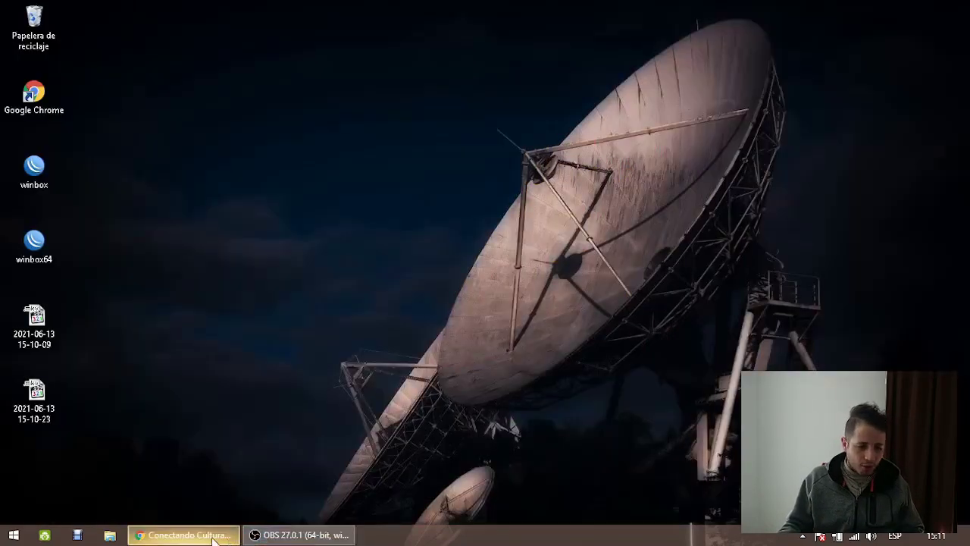
click(207, 536)
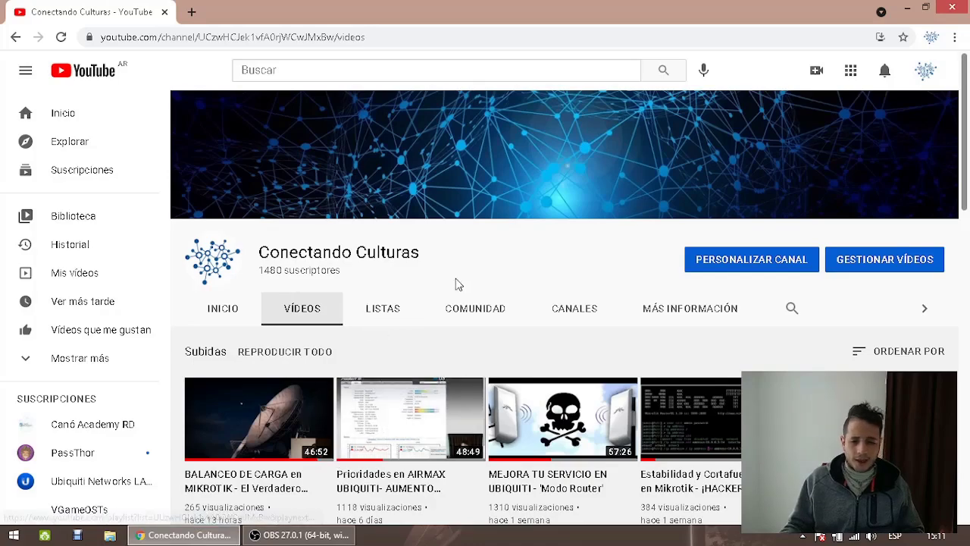
drag(966, 123, 967, 375)
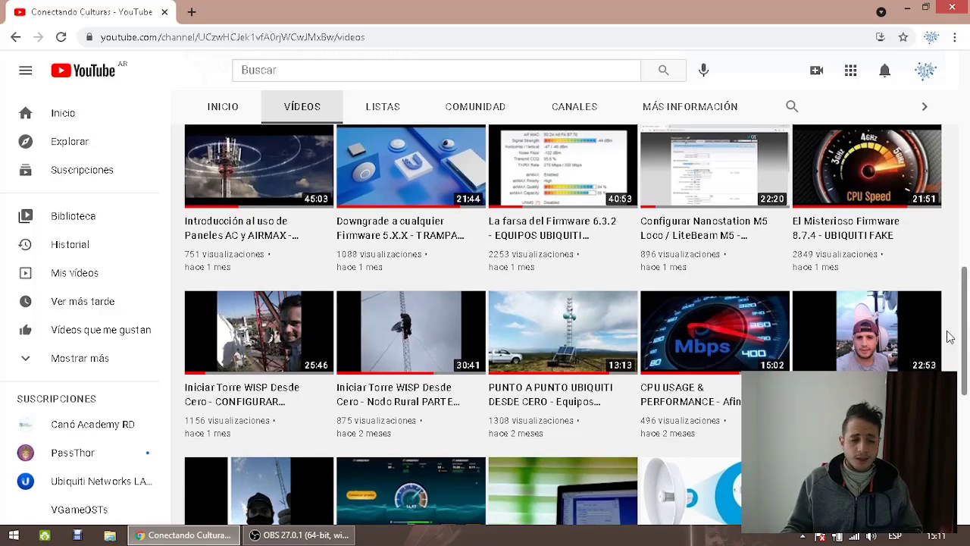
mouse_move(883, 348)
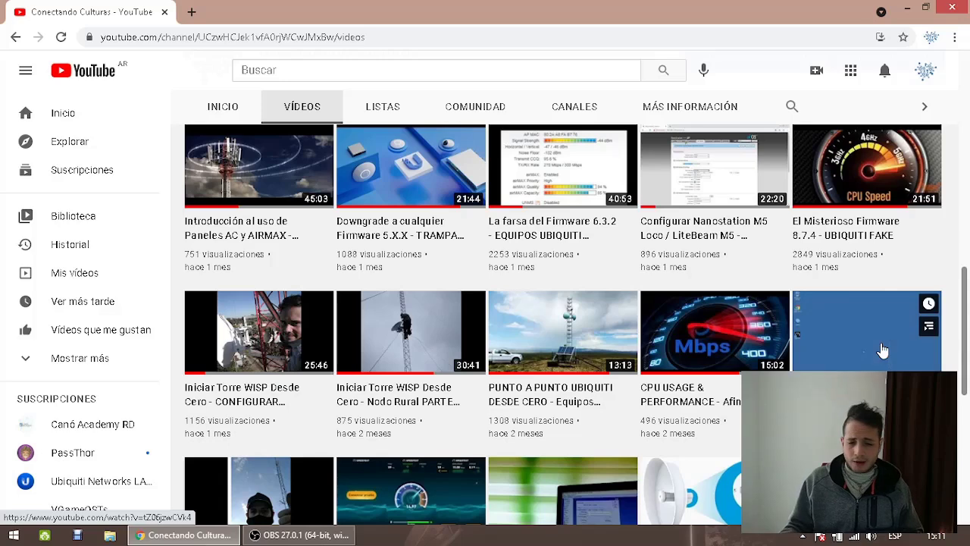
mouse_move(235, 333)
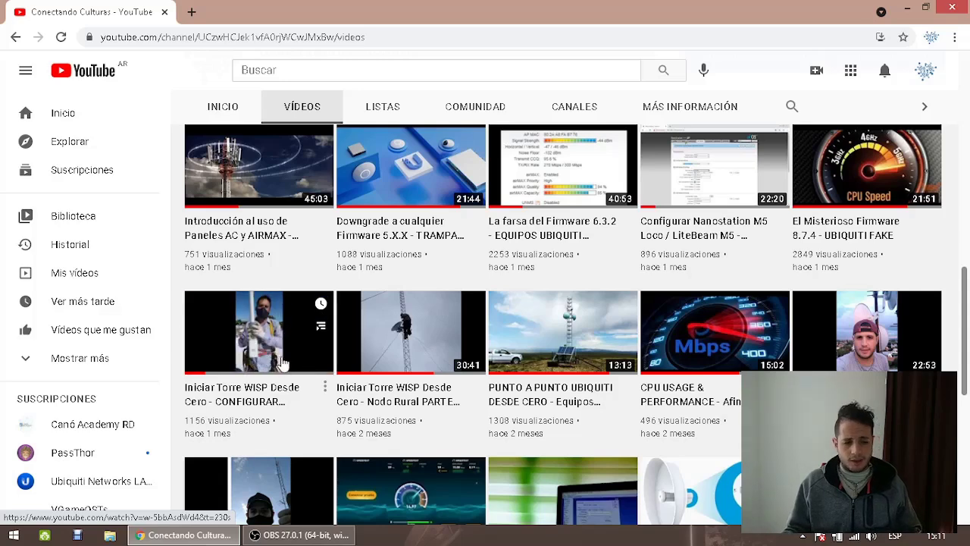
mouse_move(354, 365)
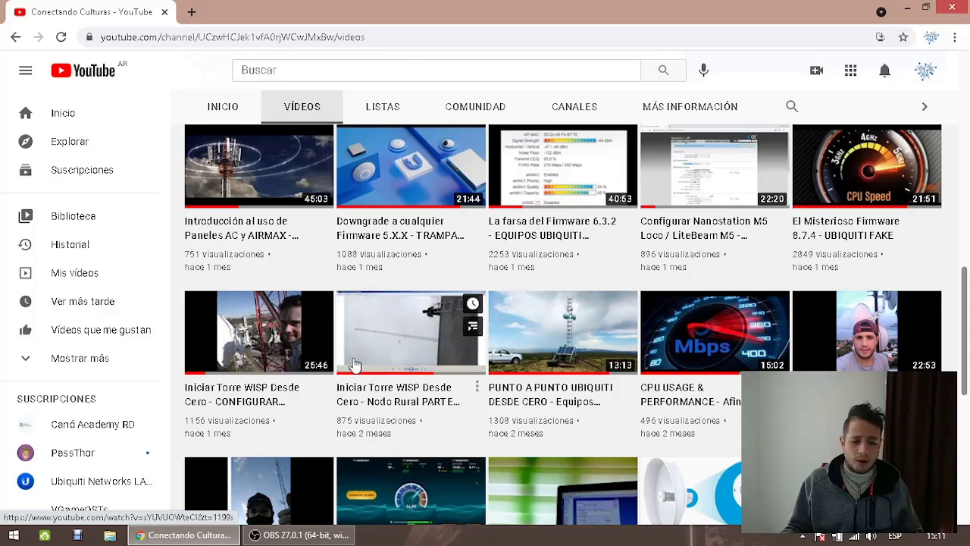
mouse_move(560, 180)
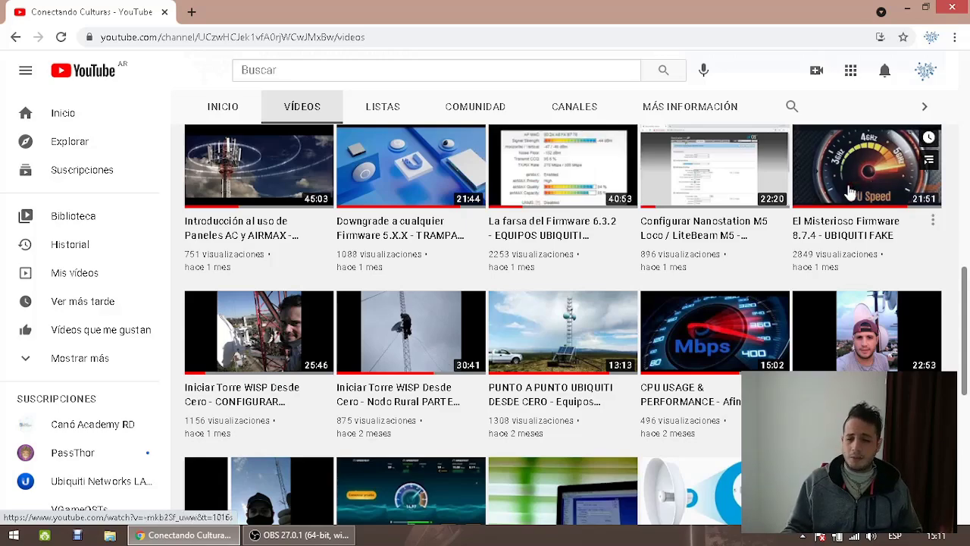
scroll(819, 196, up, 2)
scroll(819, 195, up, 1)
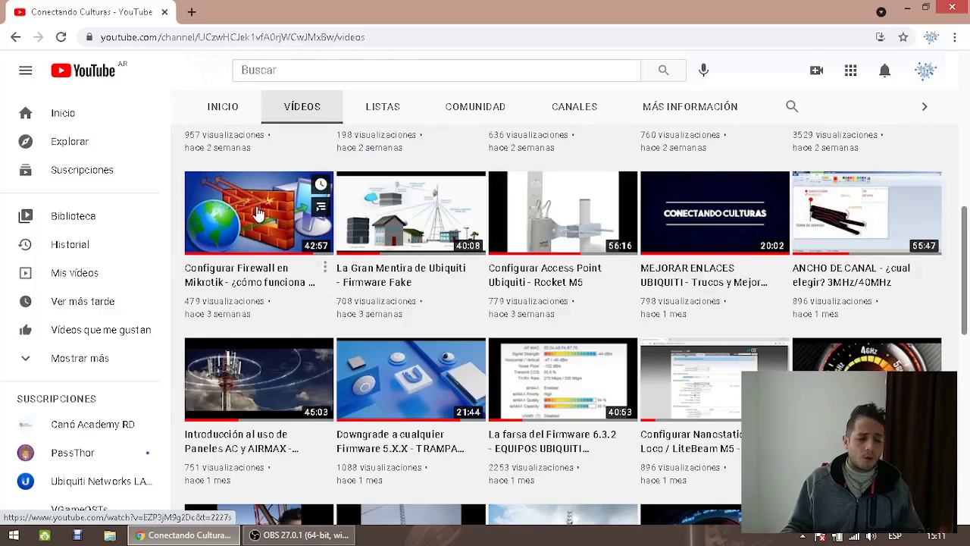
scroll(444, 219, down, 8)
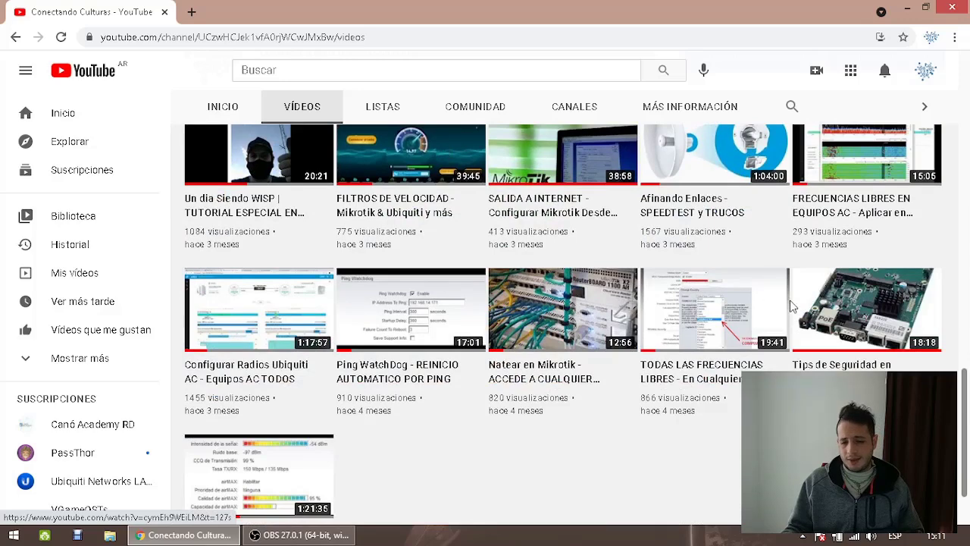
scroll(617, 296, down, 1)
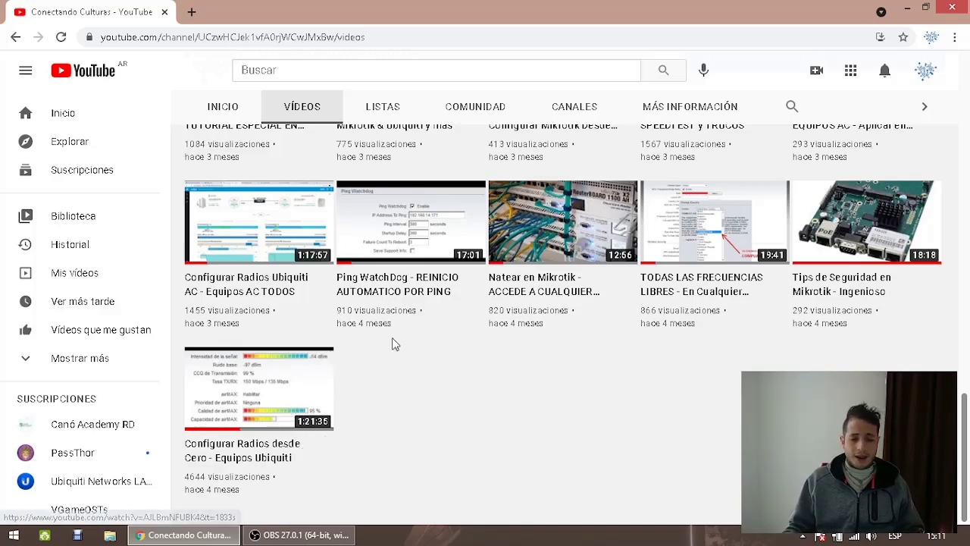
scroll(488, 295, up, 1)
scroll(489, 295, up, 2)
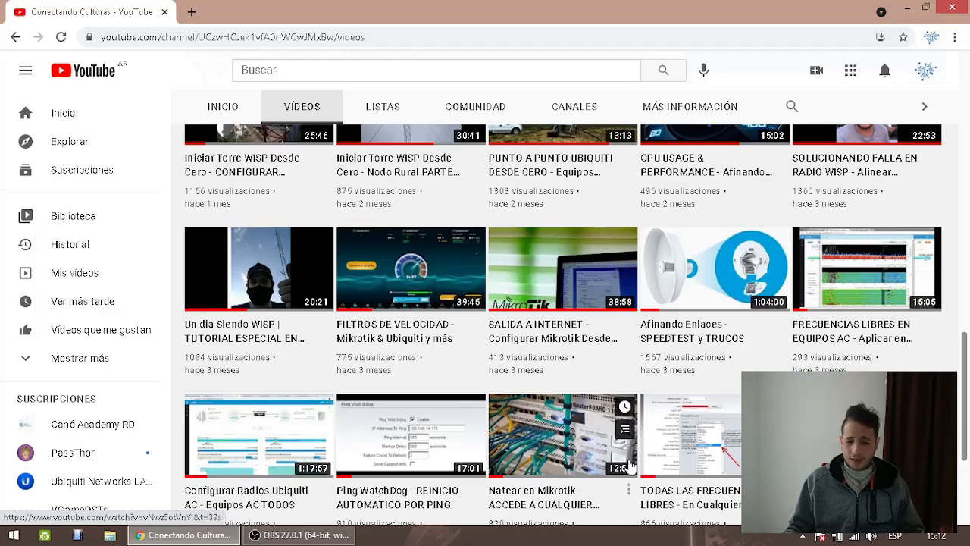
scroll(569, 402, up, 2)
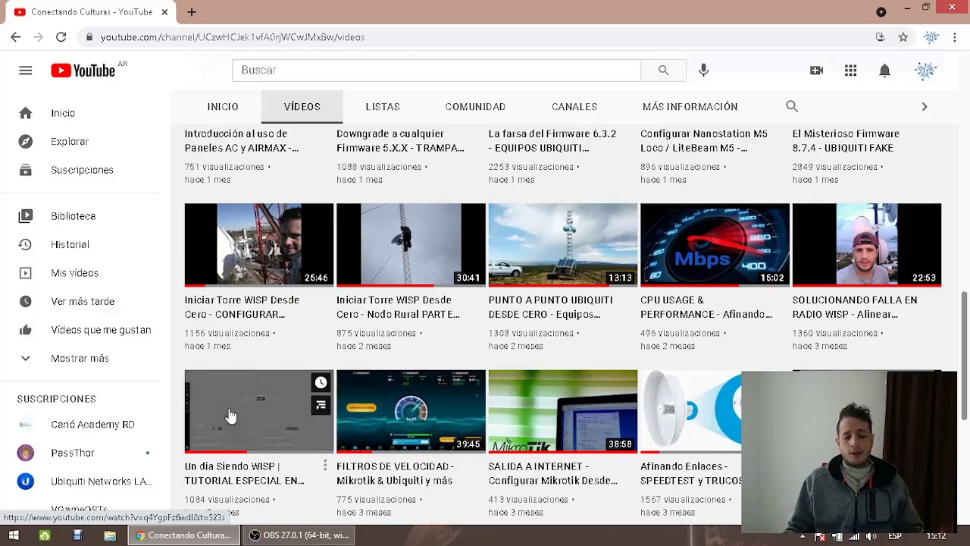
scroll(341, 369, up, 10)
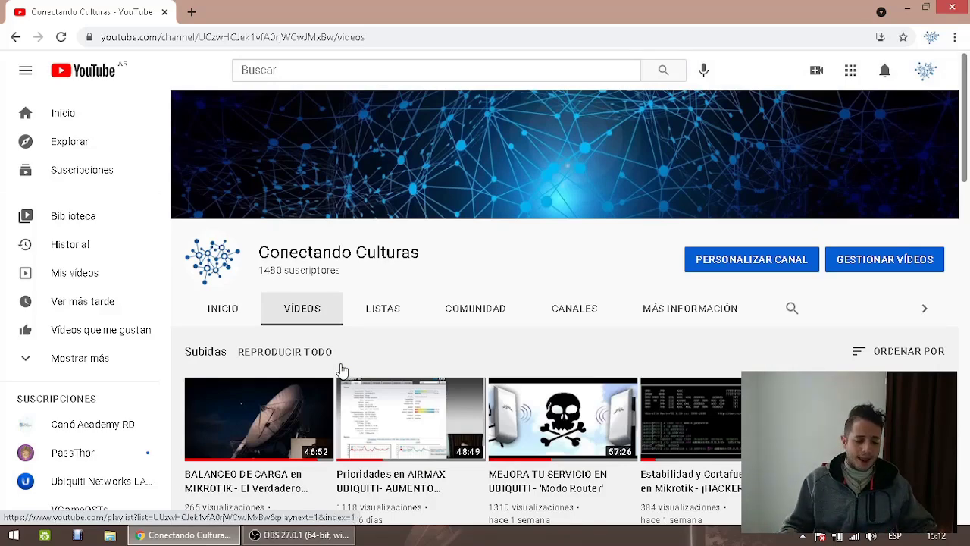
Start a new Notepad note: 'CORTE DE SERVICIO: - EL EQUIPO LOCAL. (Nanostation M5 Loco, Litebeam, ETC).'.
key(super+r)
text(notepad)
key(Return)
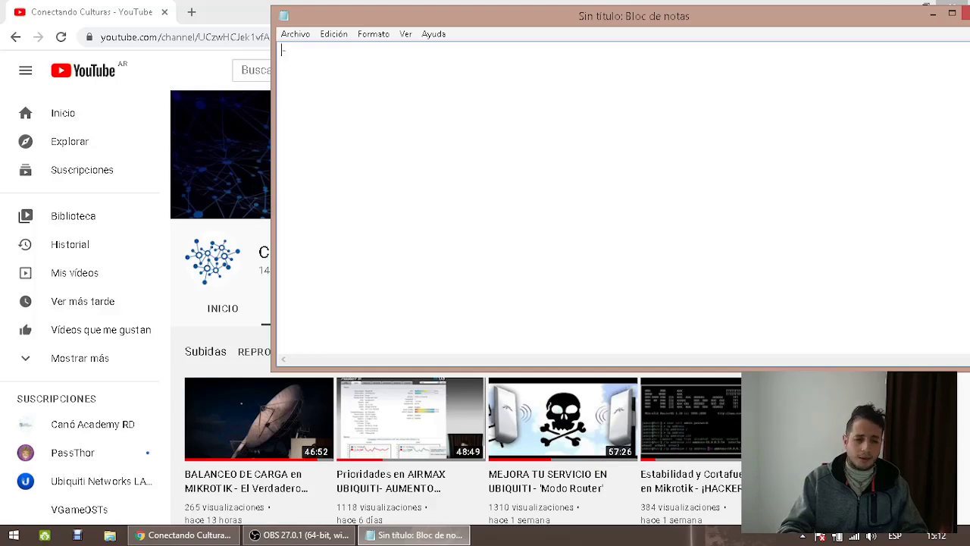
text(CO)
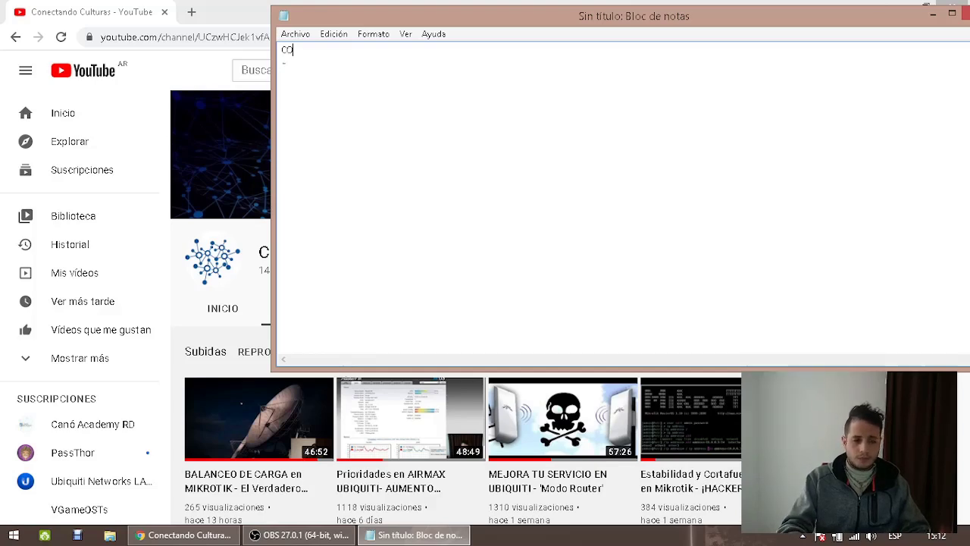
text(RTE DE SERVICIO: - )
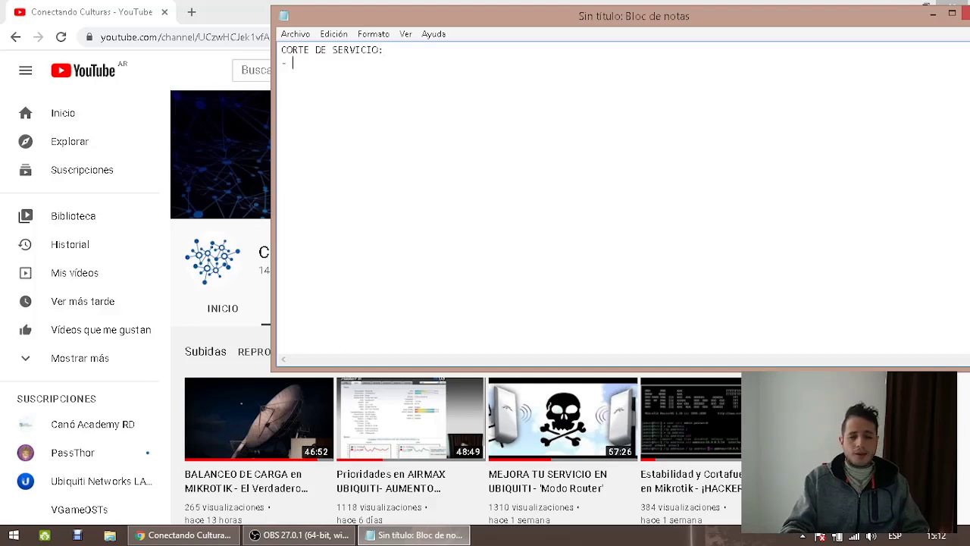
text(EL )
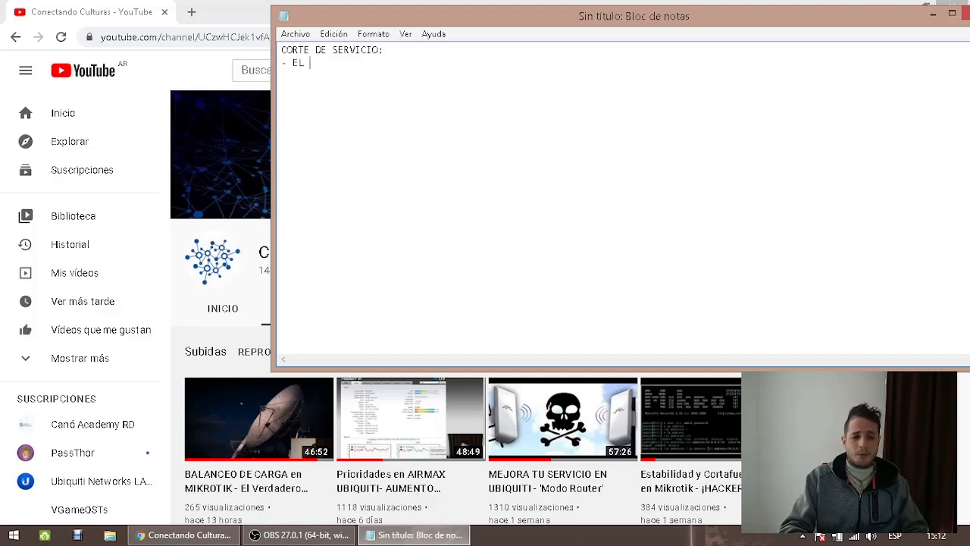
text(EQUIPO LOCAL. ()
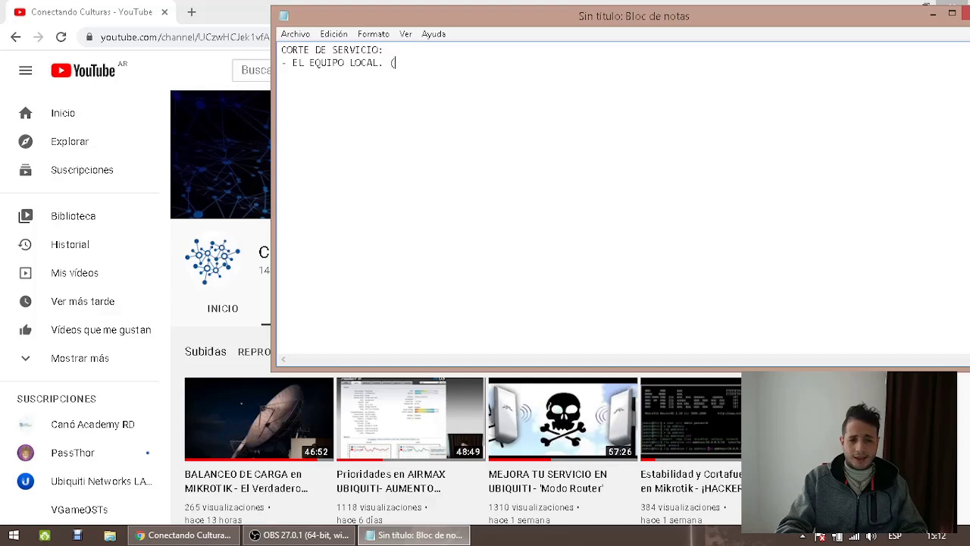
text(Nanos)
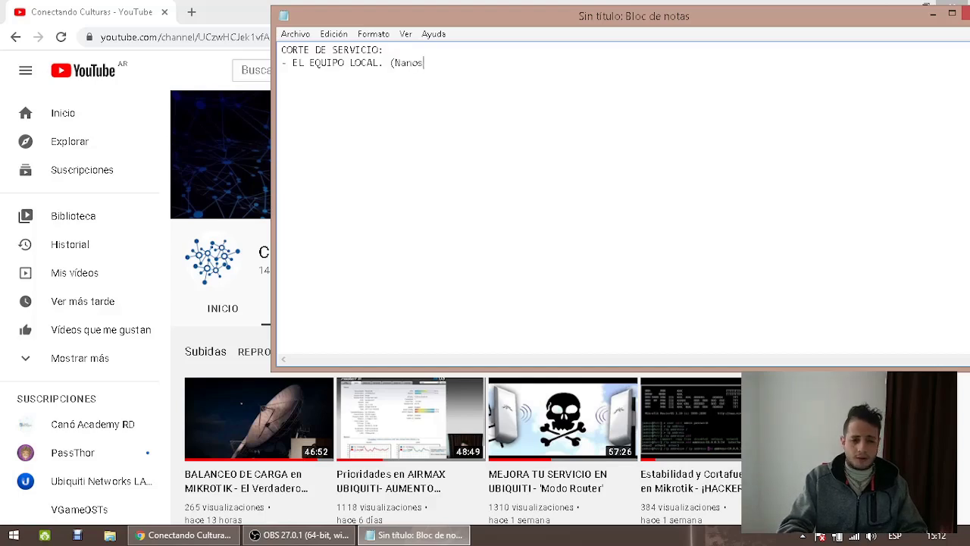
text(tation M5 Loco,)
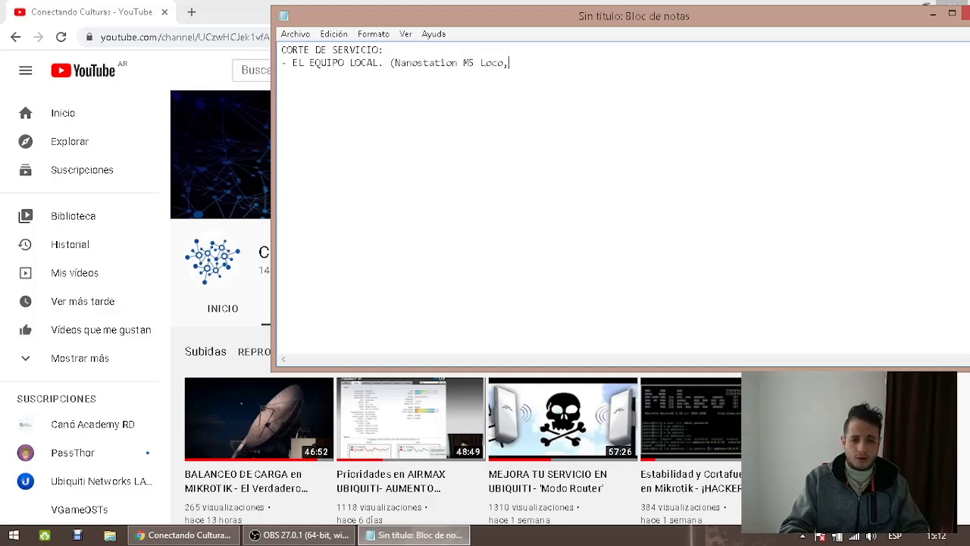
text( Litebeam)
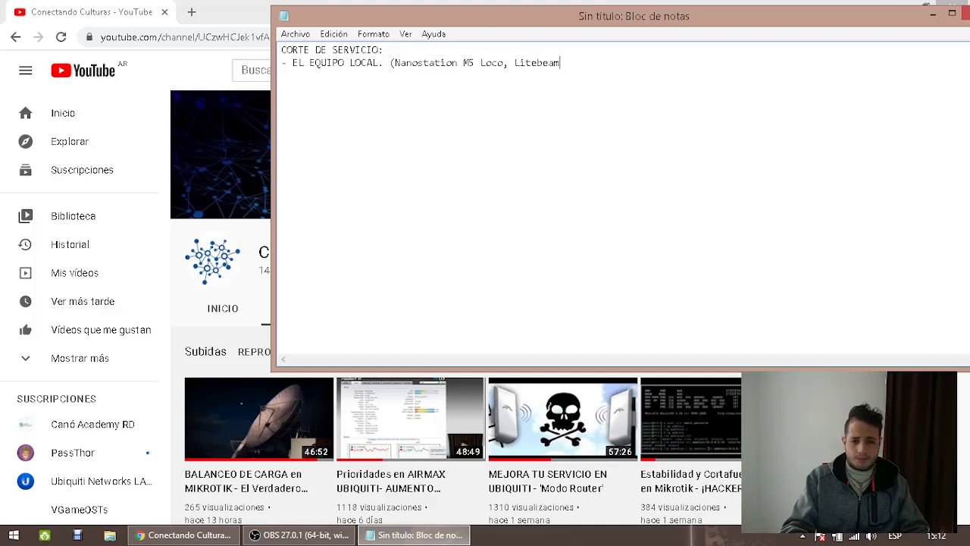
text(, ETC).)
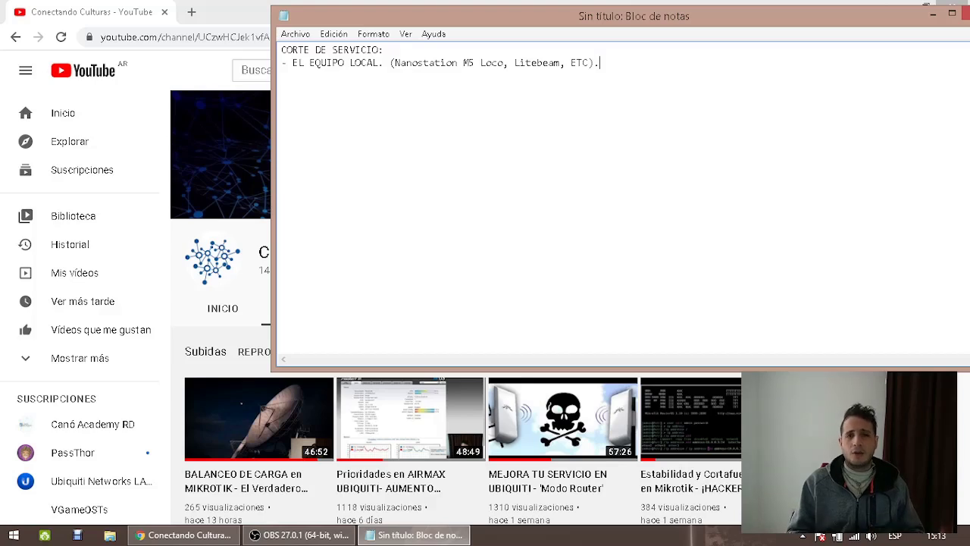
text(- )
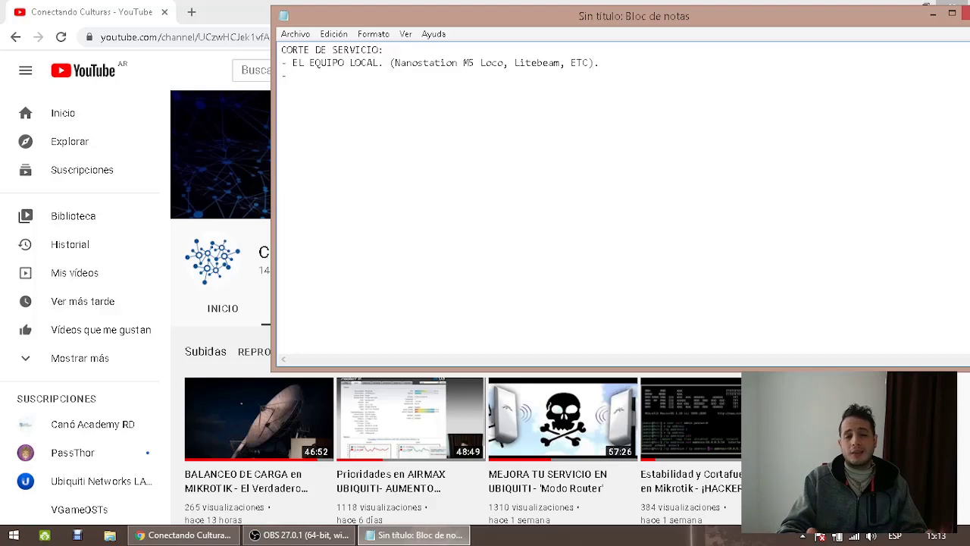
text(MODO E)
Write the second bullet '- MODO REMOTO (Gateway asociada al cliente, Mikrotik, etc)', fixing typos.
key(BackSpace)
text(TERCERO)
key(BackSpace)
key(BackSpace)
key(BackSpace)
key(BackSpace)
key(BackSpace)
key(BackSpace)
key(BackSpace)
key(BackSpace)
text(REMOTO ()
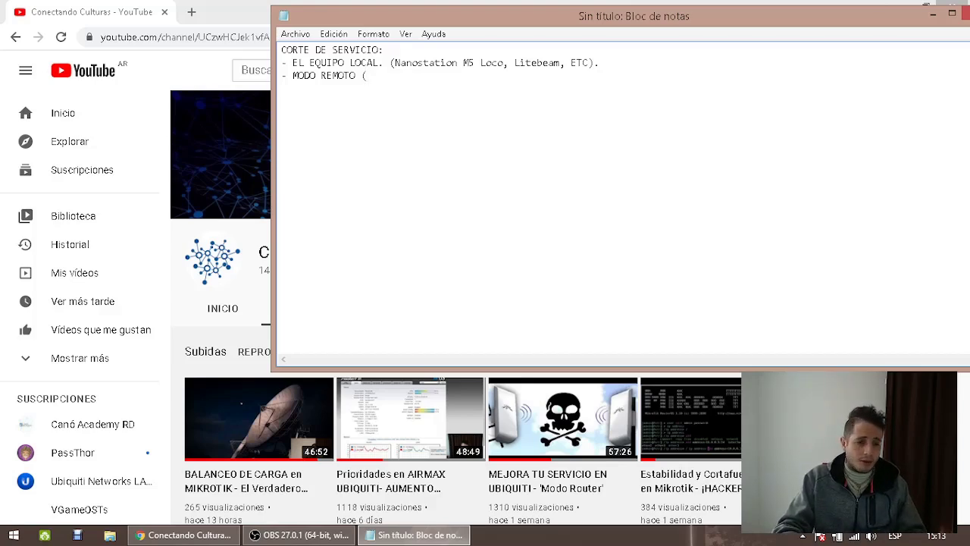
text(Gat)
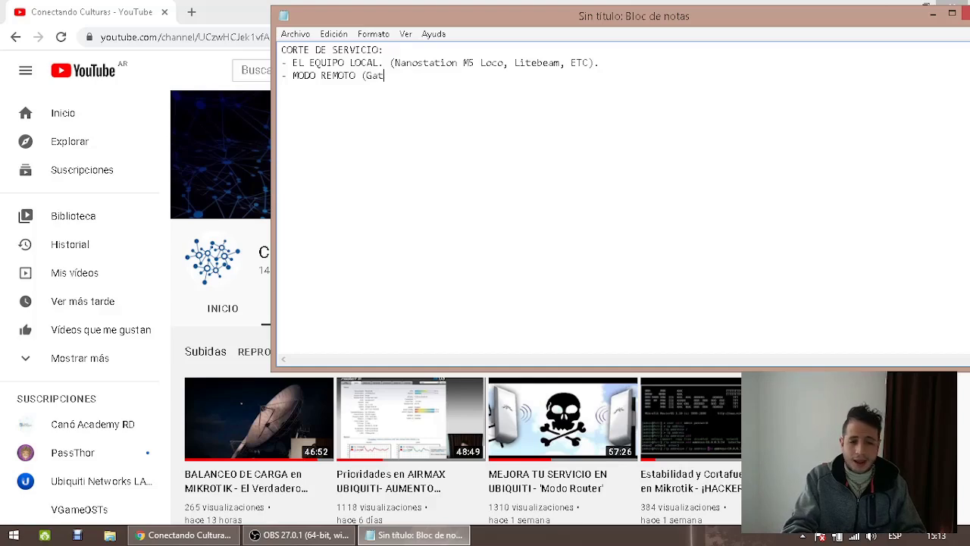
text(eway asociada )
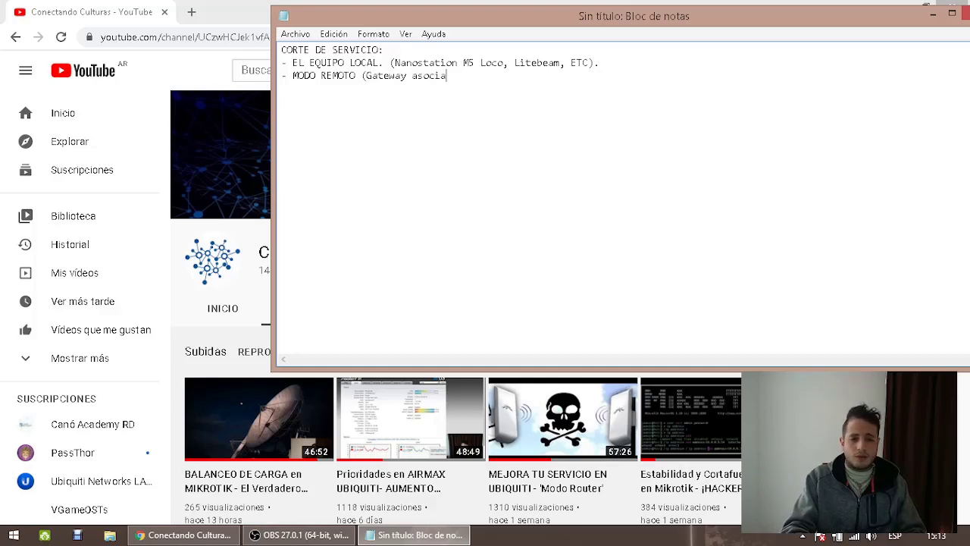
text(al cliente,)
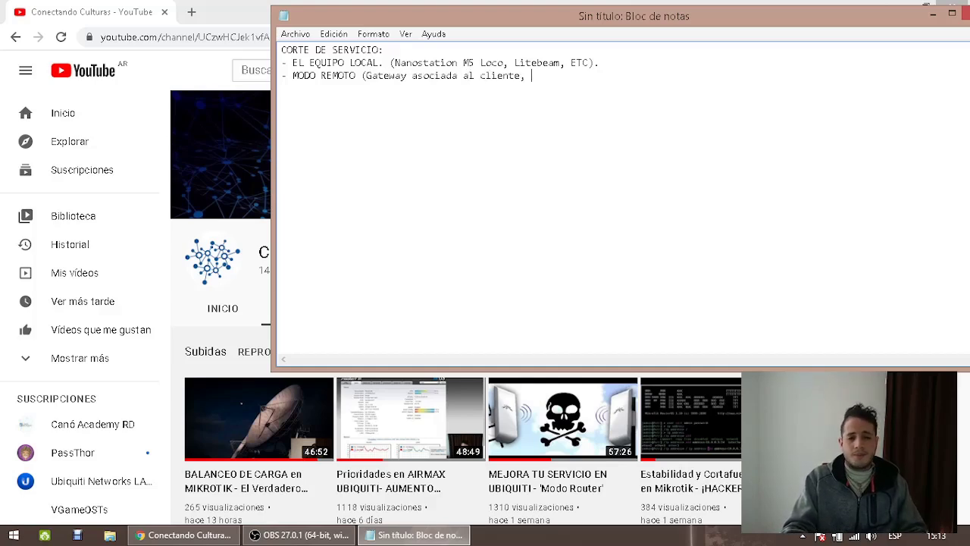
text( Mikrotik, etc)
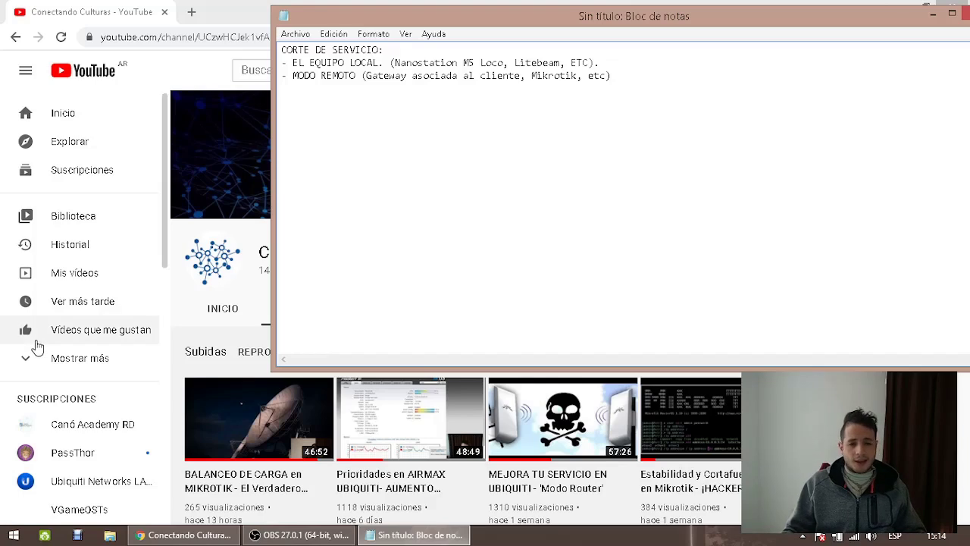
Minimize Notepad, flash OBS open and closed, and browse the channel's Vídeos page.
click(932, 15)
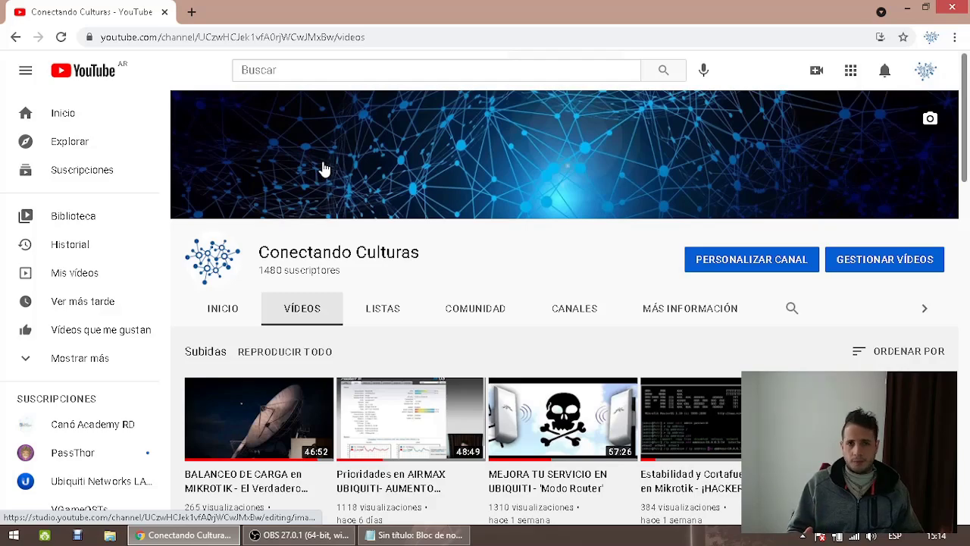
click(277, 539)
click(277, 540)
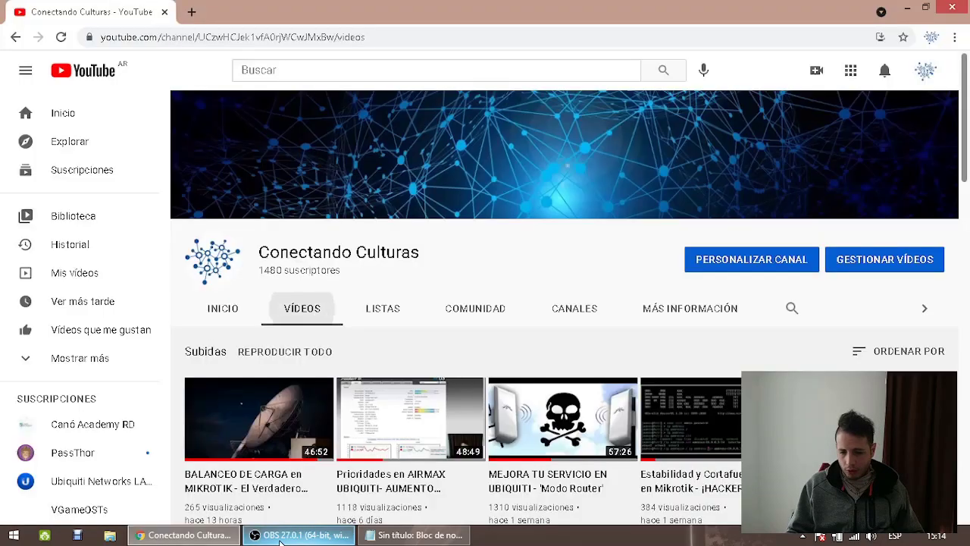
click(307, 538)
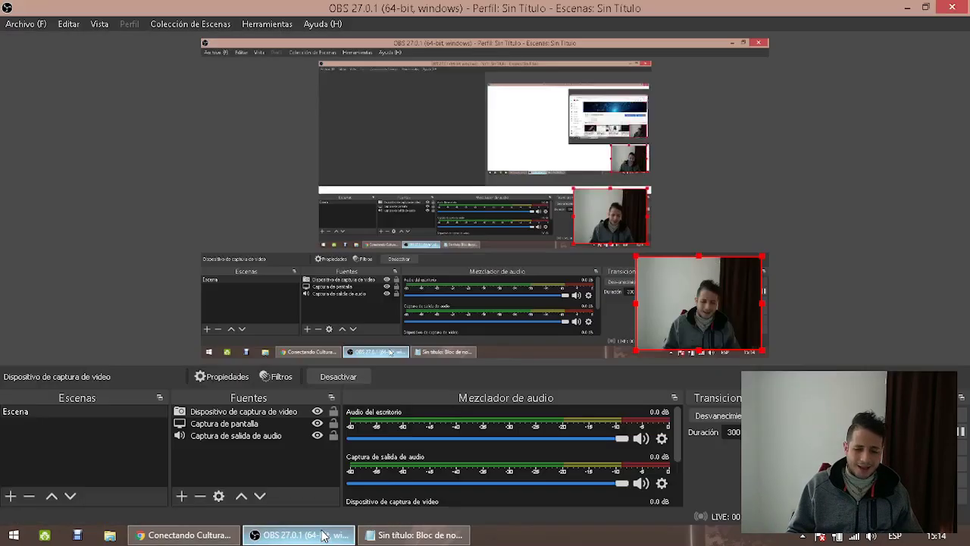
click(307, 538)
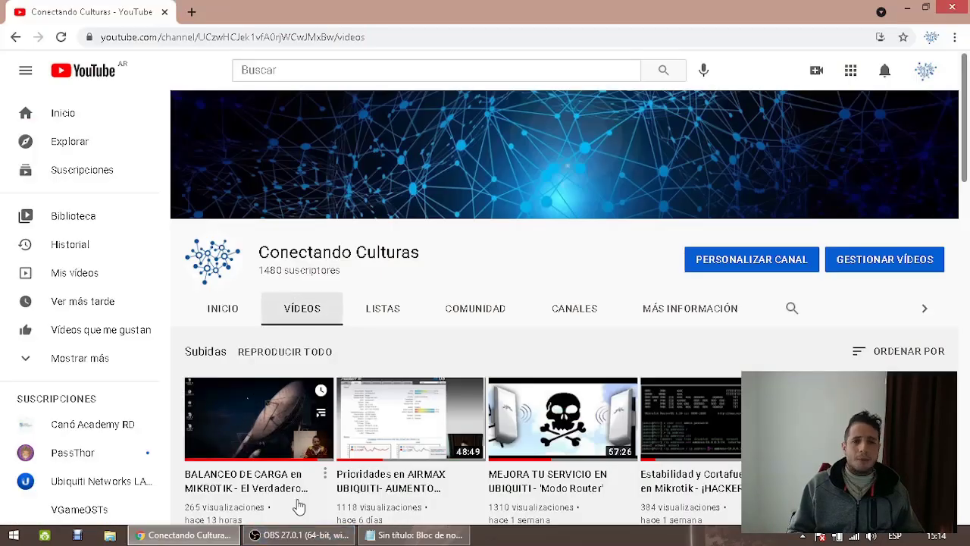
scroll(644, 379, down, 5)
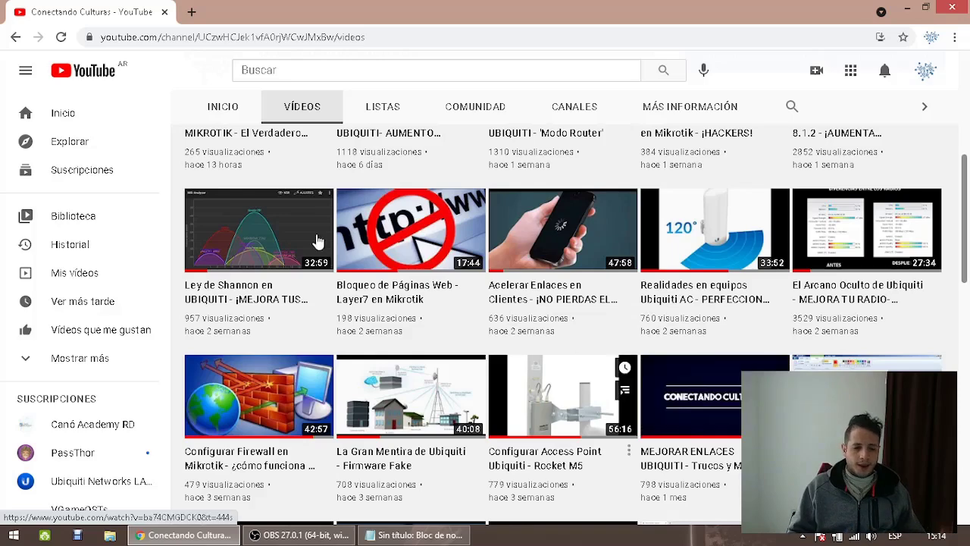
scroll(318, 241, up, 5)
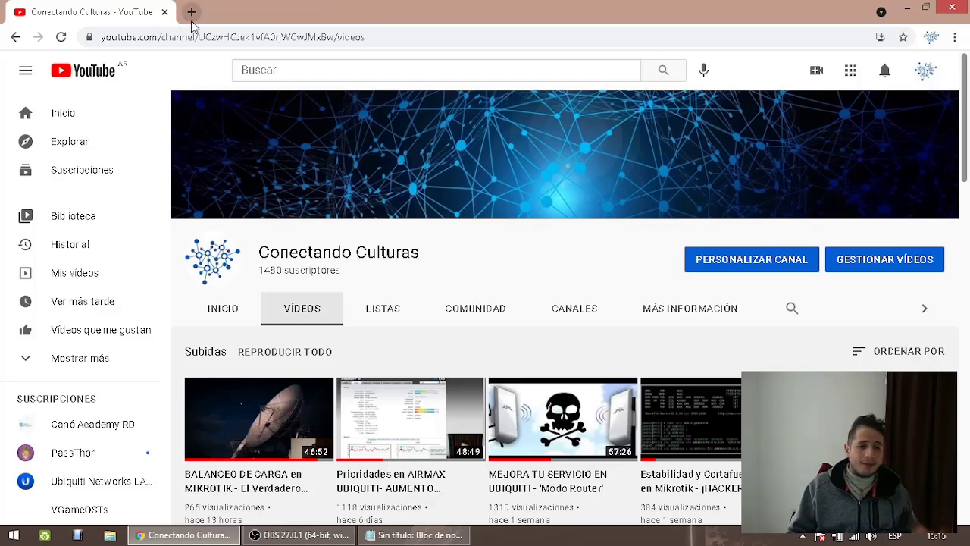
Add 'EQUIPO DE TRABAJO: Nanostation M5 Loco.' and 'WLAN: 192.168.15.17.' to the service notes.
key(super+r)
text(notepad)
key(Return)
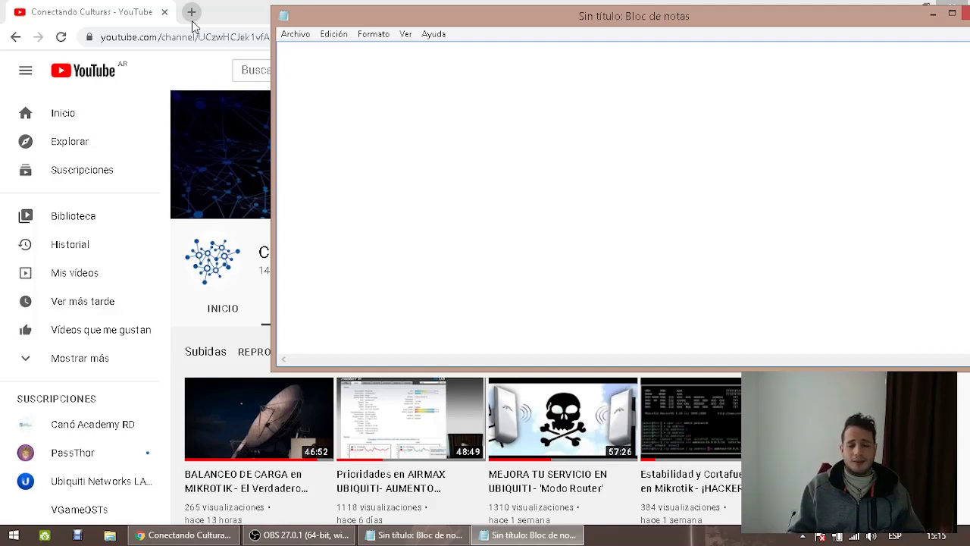
click(407, 536)
text(EQUIPO DE TRABAJO: Nanostation M5 Loco)
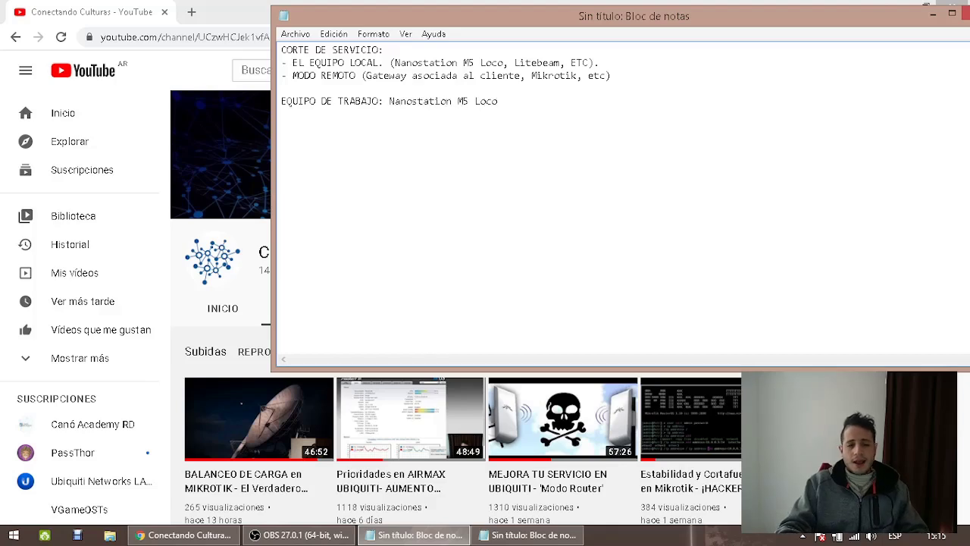
text(. )
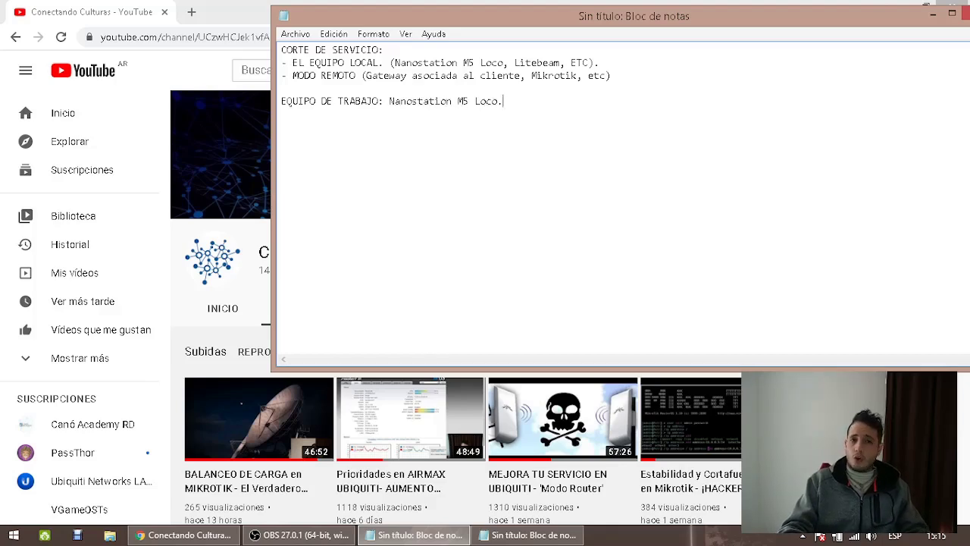
text(WLAN:)
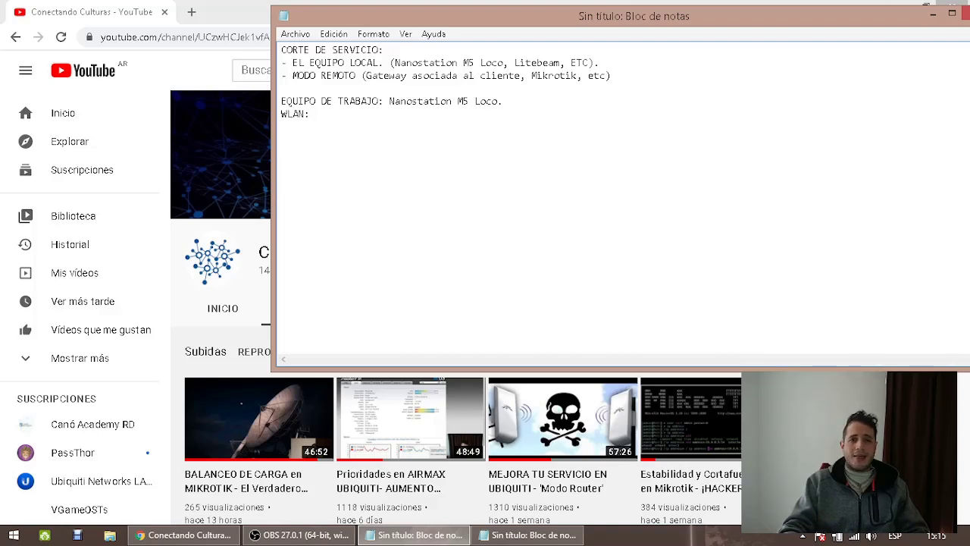
text(1)
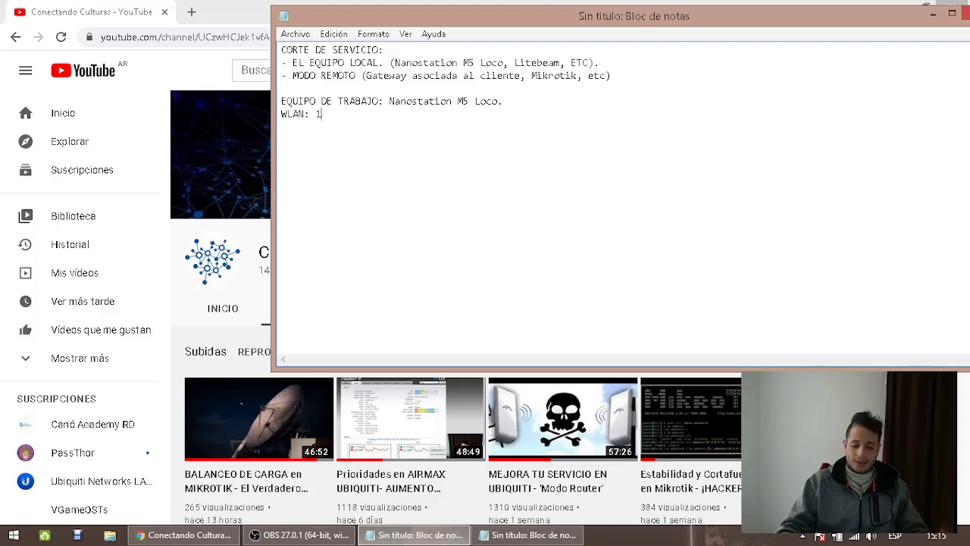
text(92.168.15.17.)
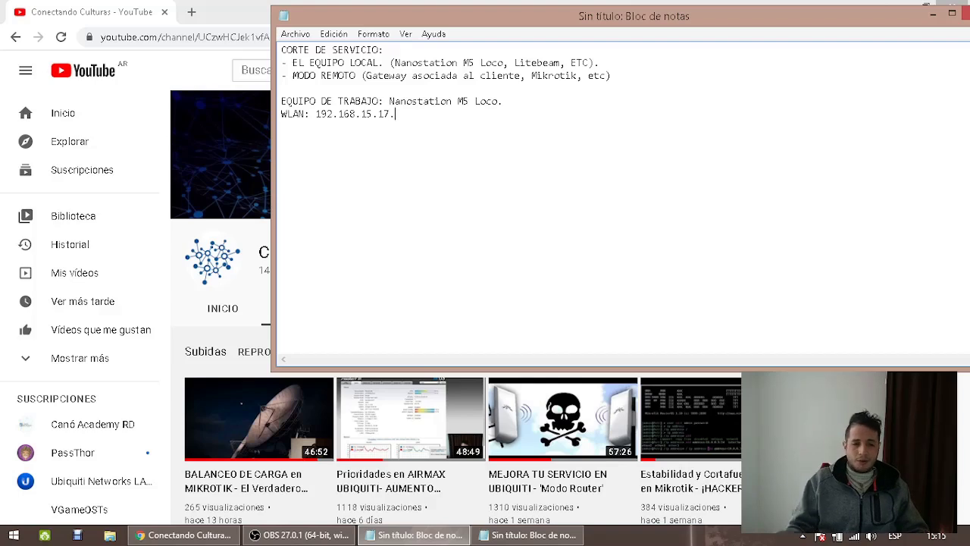
Insert 'Clientela: 15.X/24' above the WLAN line, review the notes, then show the desktop.
click(522, 101)
key(Return)
text(Clientela: 15.X/24)
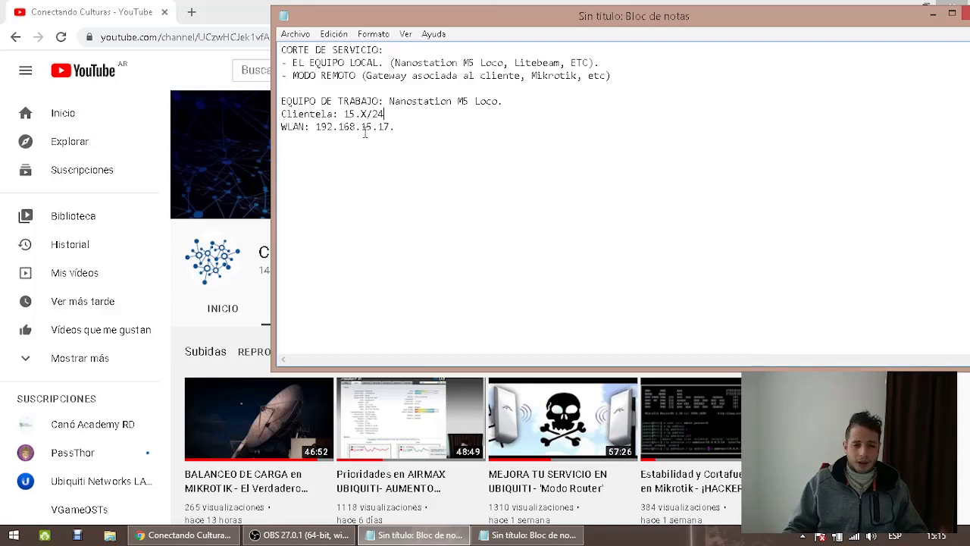
drag(379, 127, 390, 127)
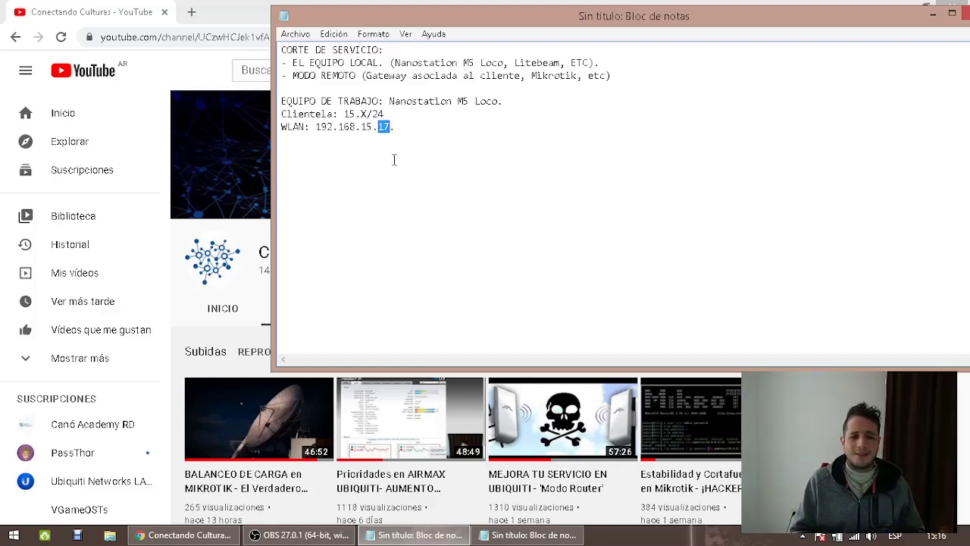
drag(602, 63, 282, 60)
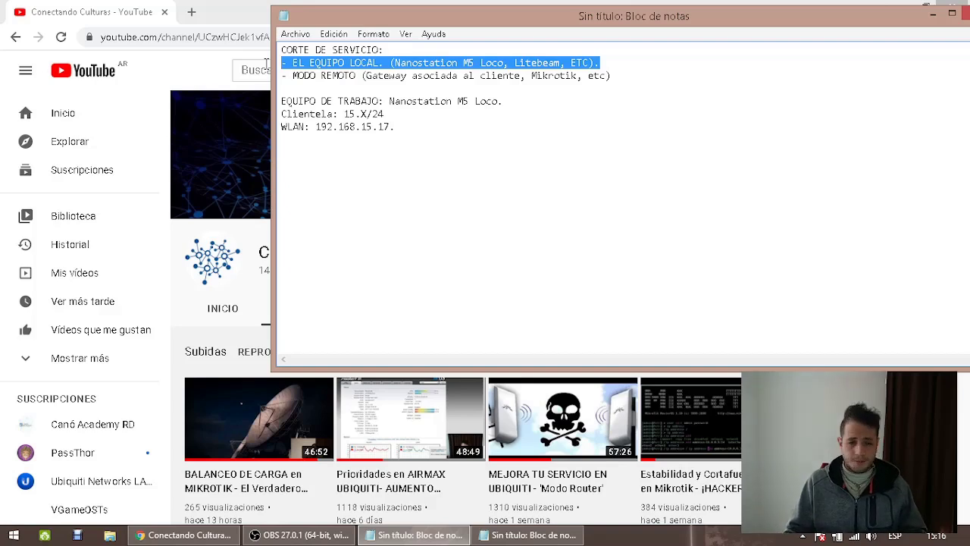
click(333, 173)
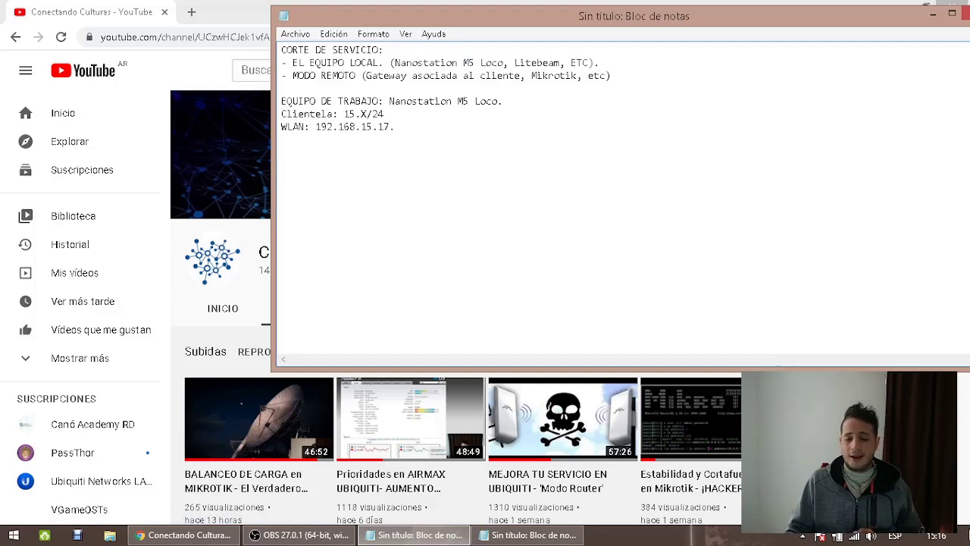
click(957, 537)
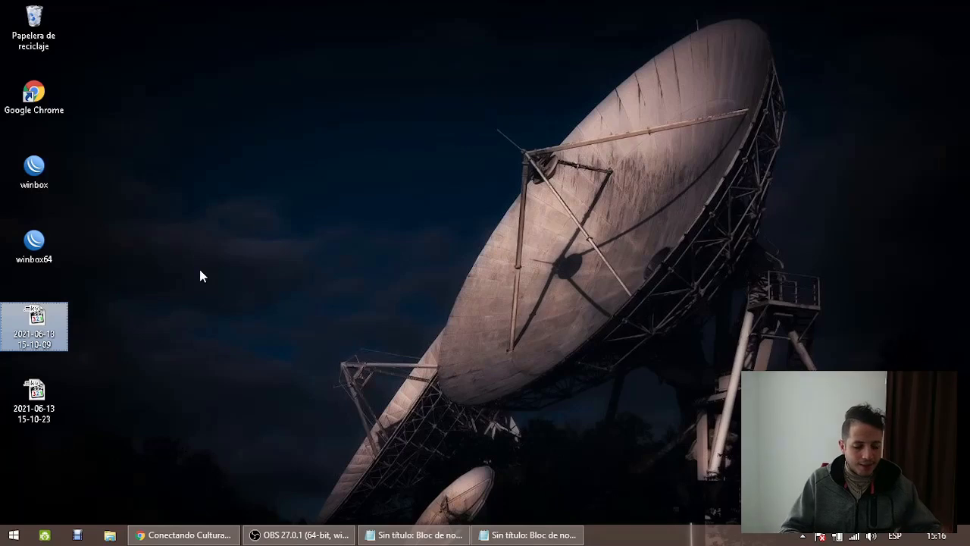
Write a new note pairing the client's name with 192.168.15.17, then return to Chrome.
key(super+r)
text(notepad)
key(Return)
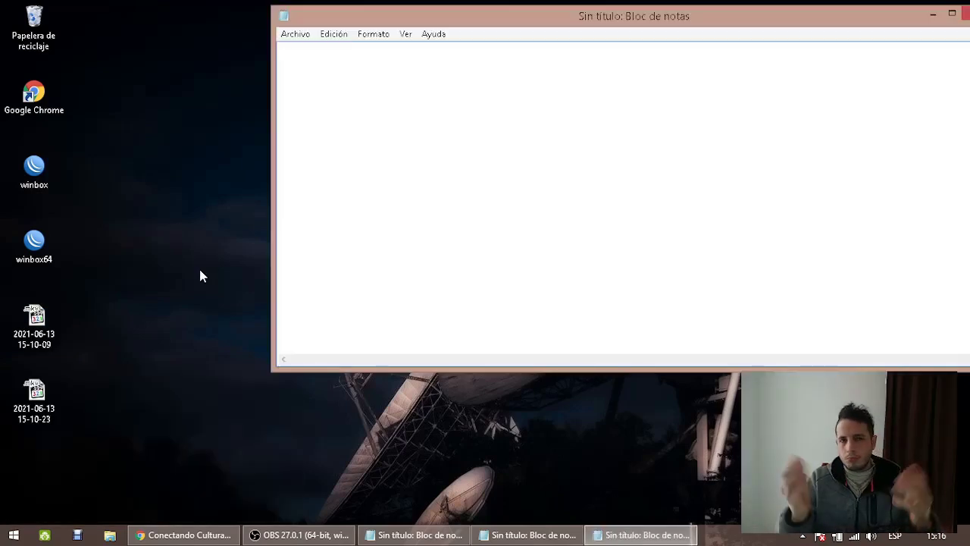
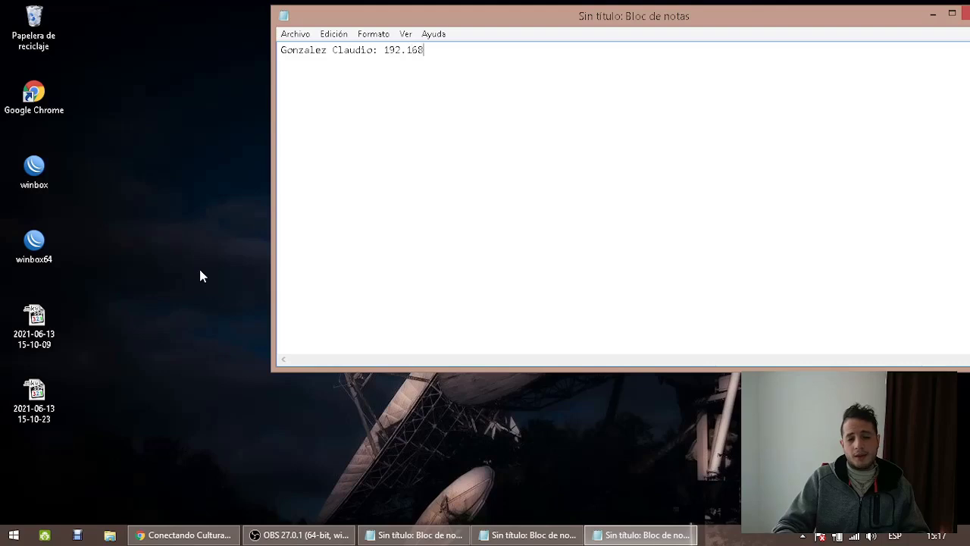
text(.15.17)
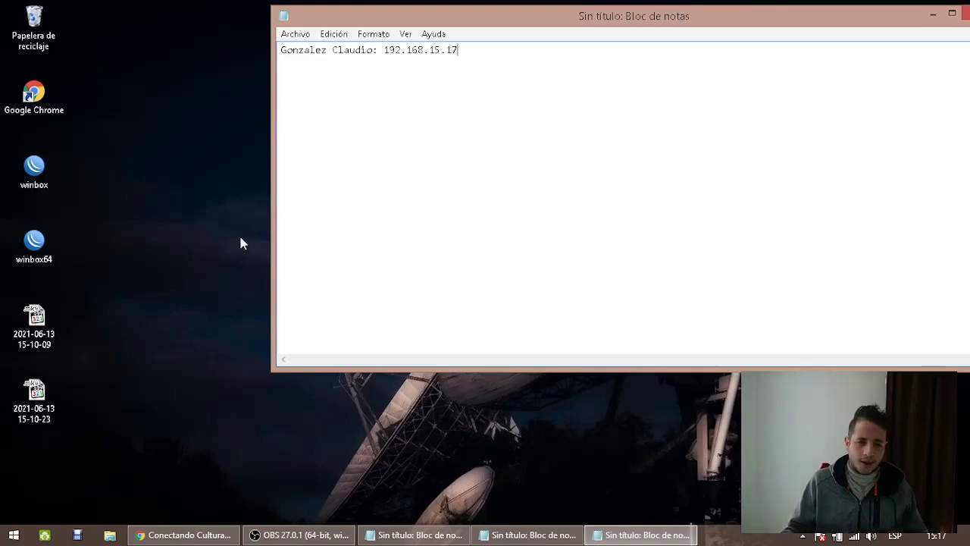
drag(471, 66, 384, 67)
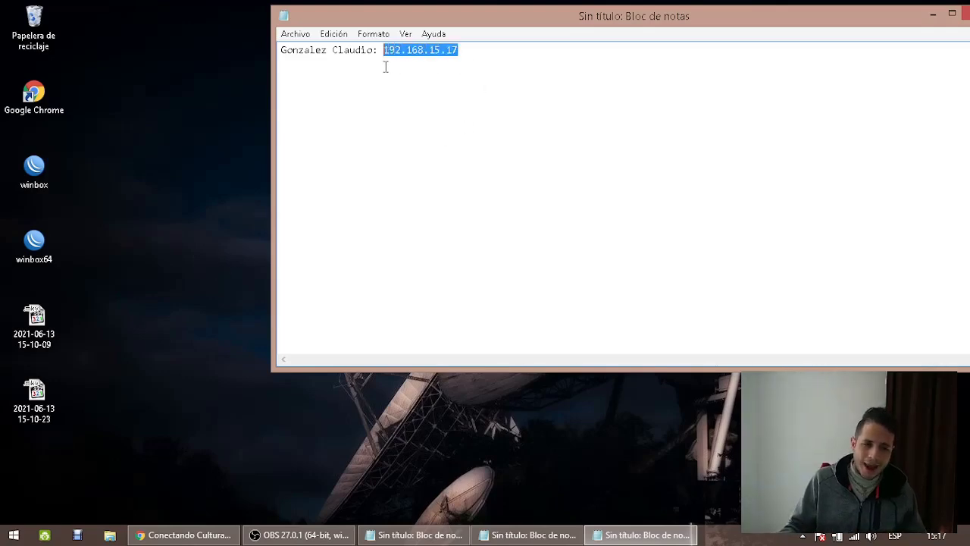
click(188, 531)
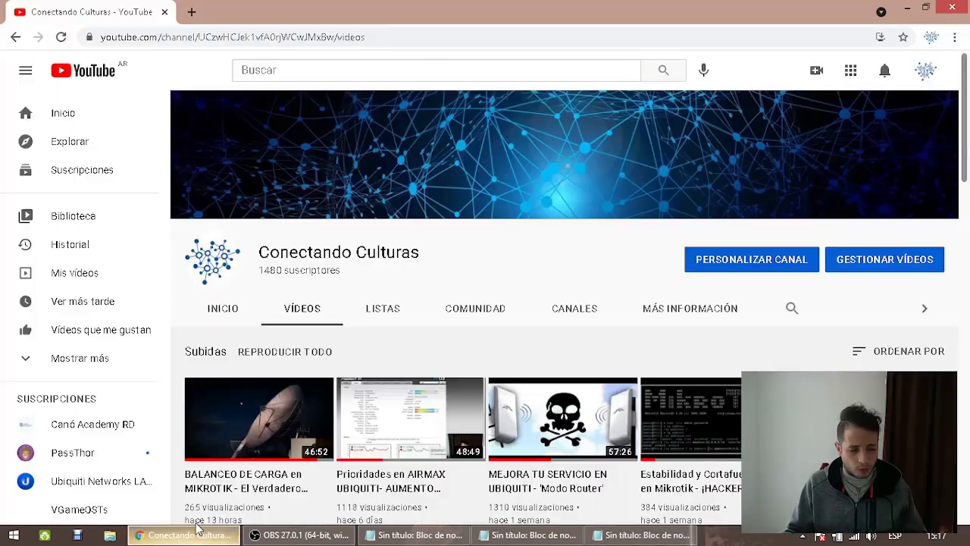
Log into the NanoStation at 192.168.15.17 in a new tab with the admin account and password.
click(193, 12)
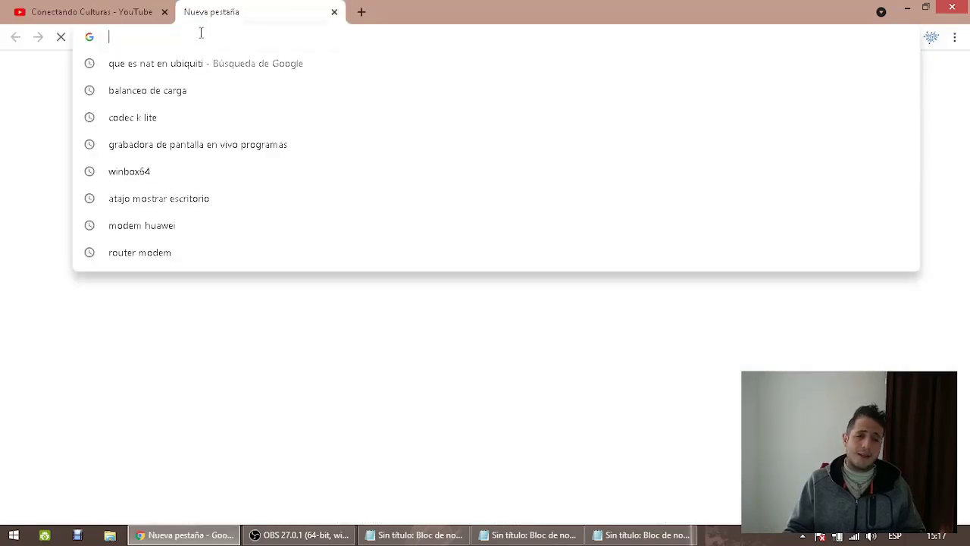
text(192.168.15.17)
key(Return)
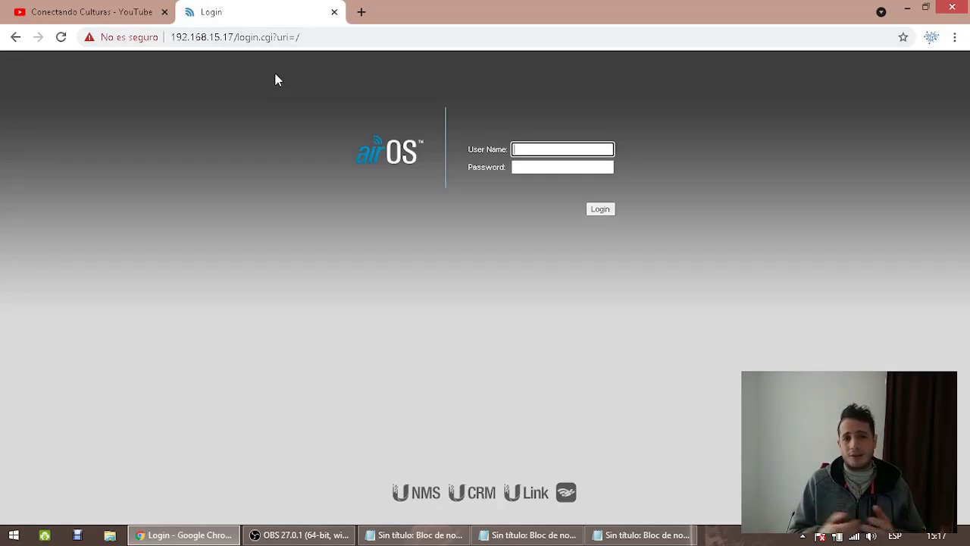
click(520, 150)
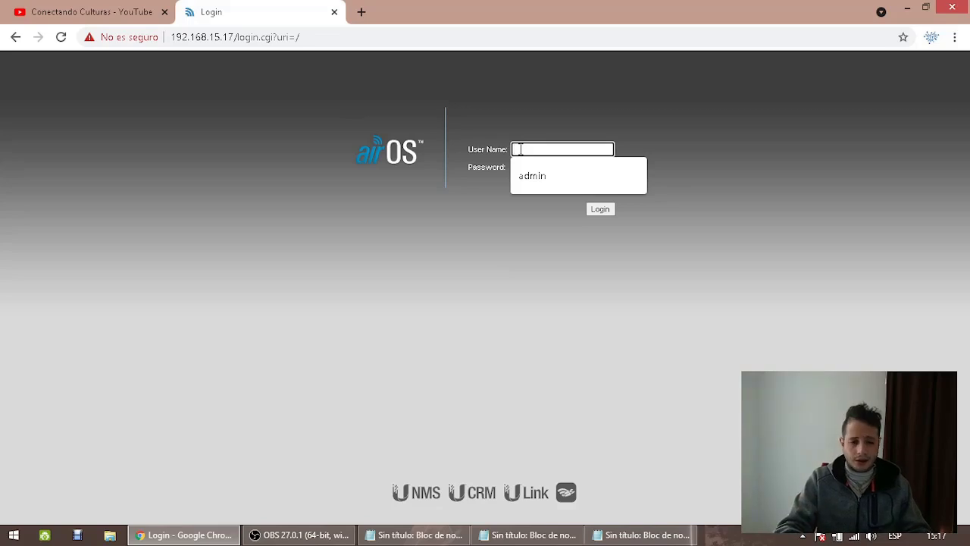
text(admin)
key(Tab)
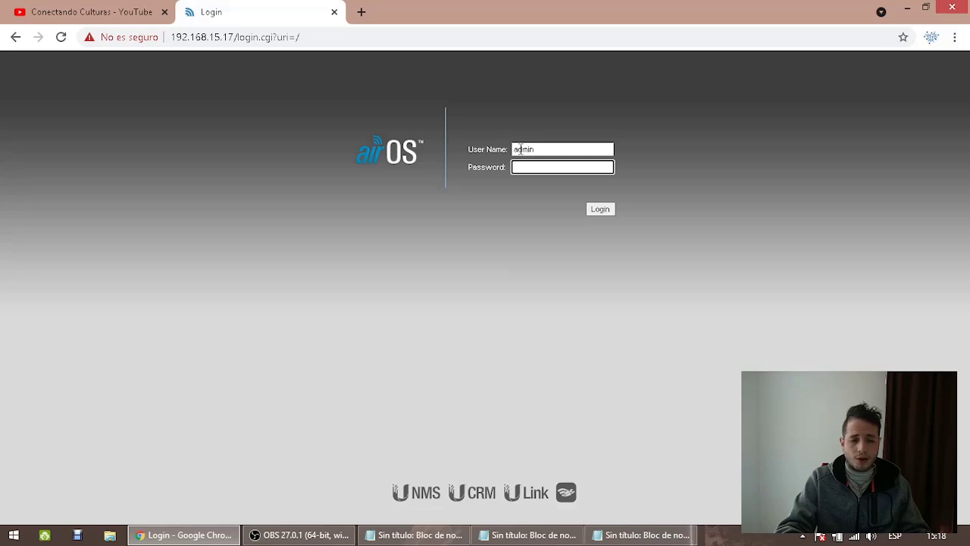
text(*******)
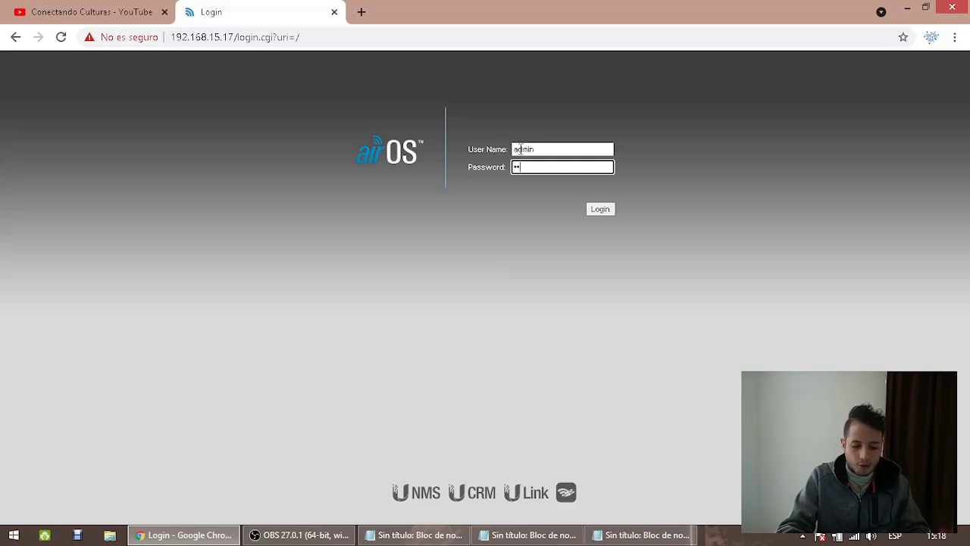
key(Return)
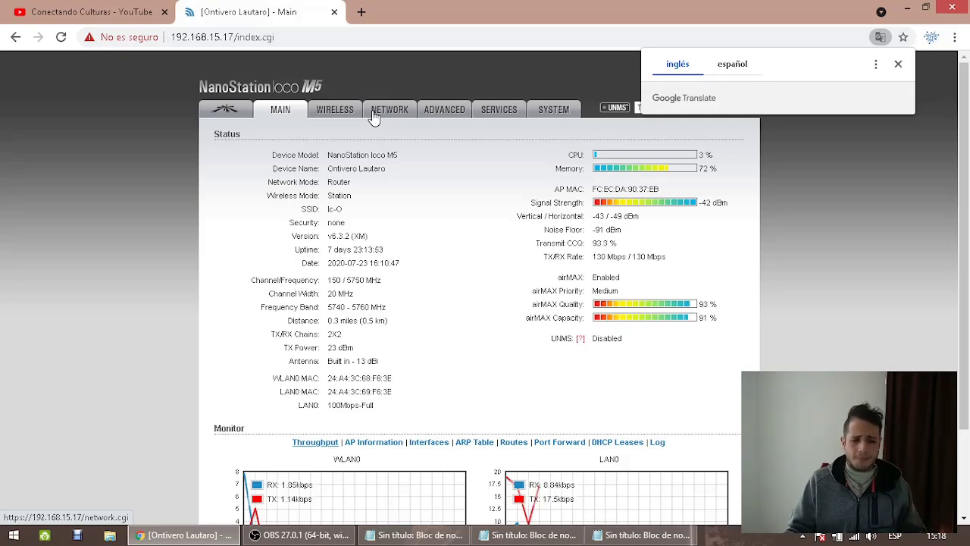
On the Network tab, expand WAN Network Settings and select the 192.168.15.2 gateway.
click(373, 115)
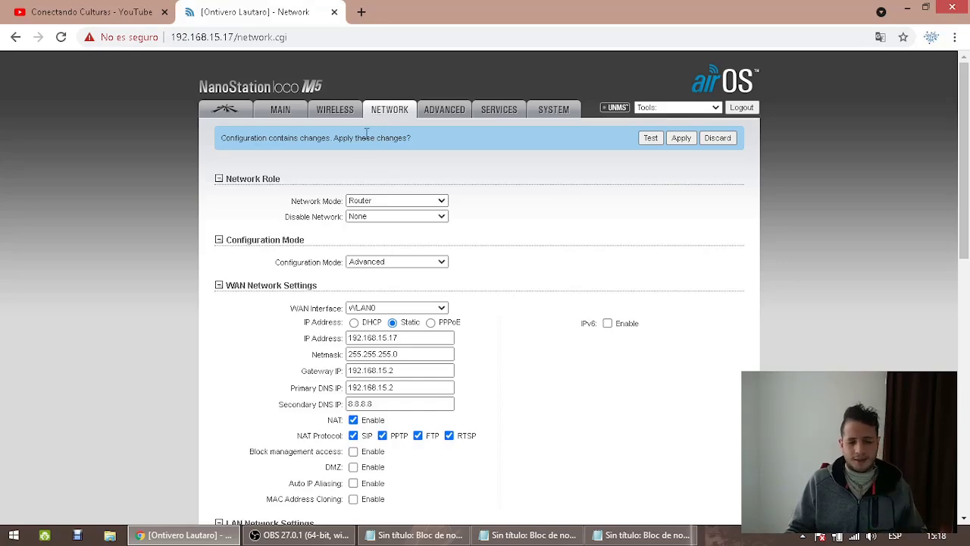
drag(967, 136, 968, 157)
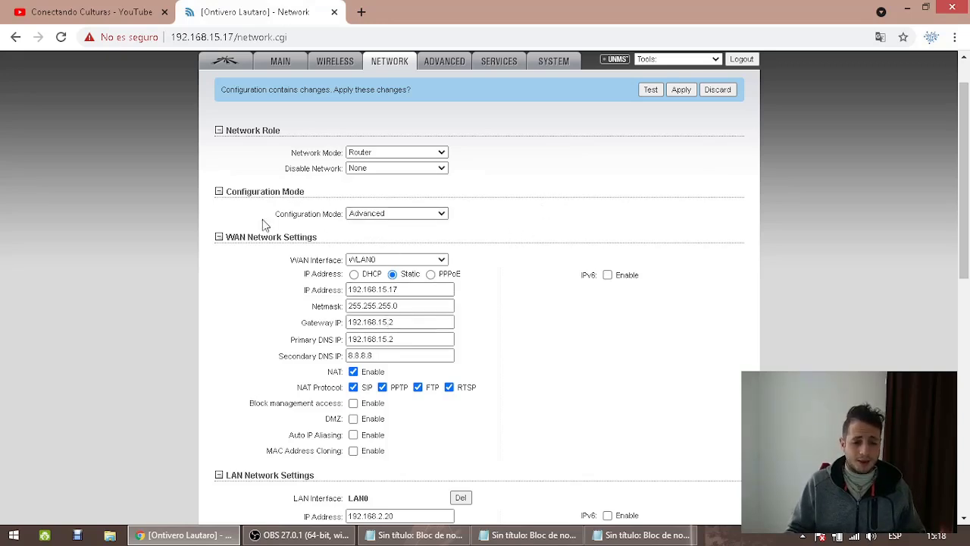
drag(190, 235, 281, 248)
click(347, 241)
drag(346, 241, 295, 237)
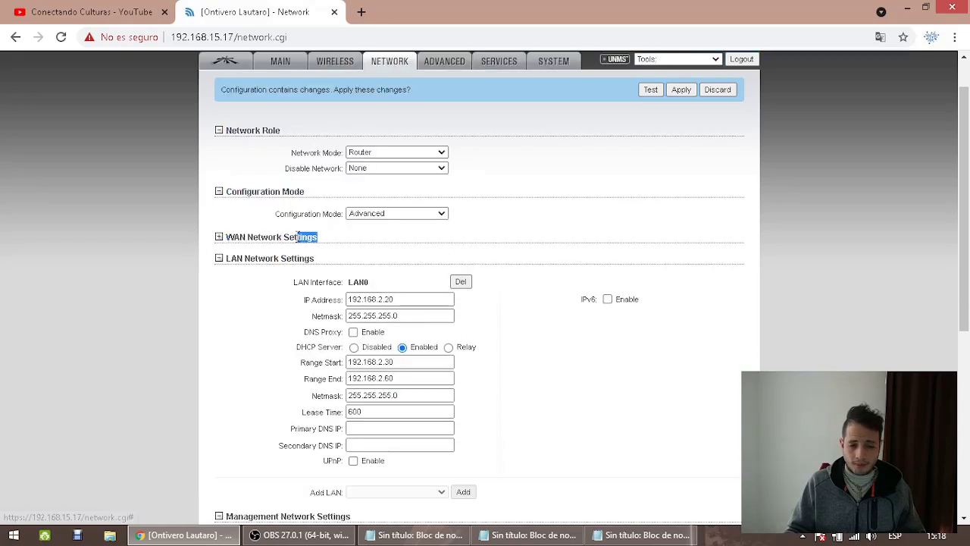
click(218, 237)
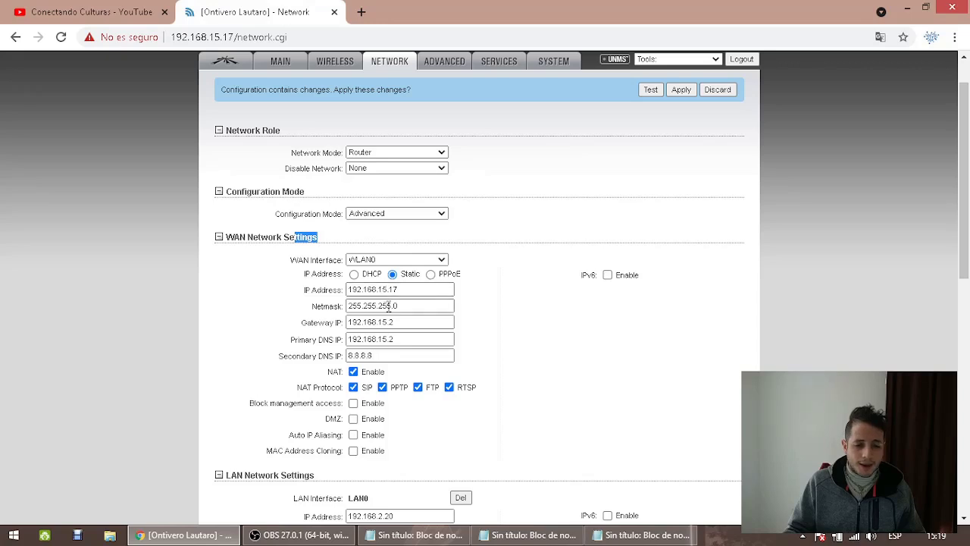
drag(394, 323, 256, 327)
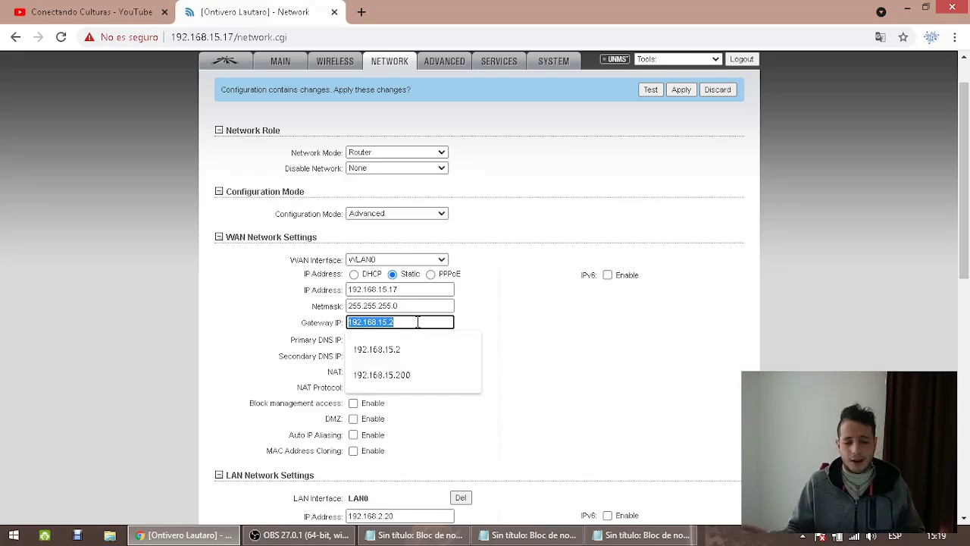
Change the WAN gateway IP from 192.168.15.2 to 192.168.15.201.
click(417, 322)
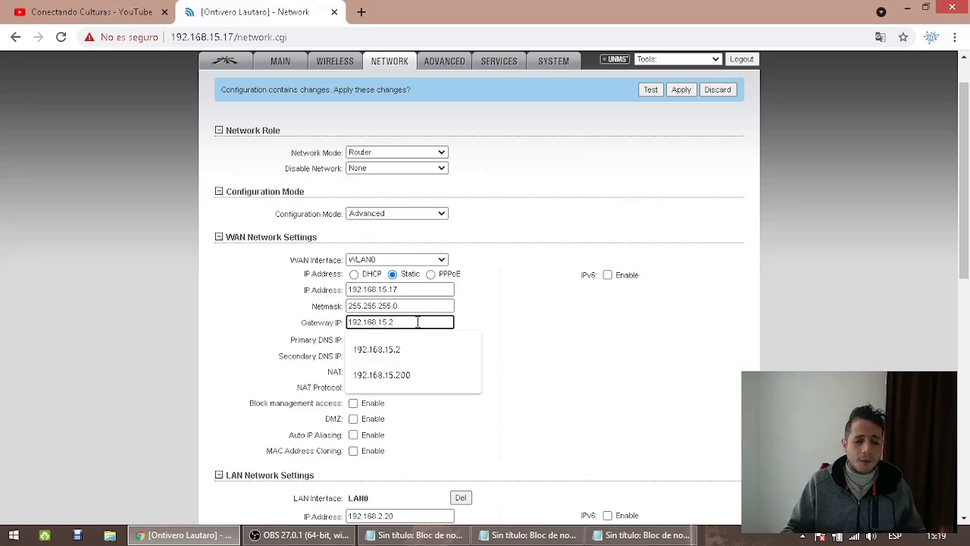
drag(405, 322, 340, 323)
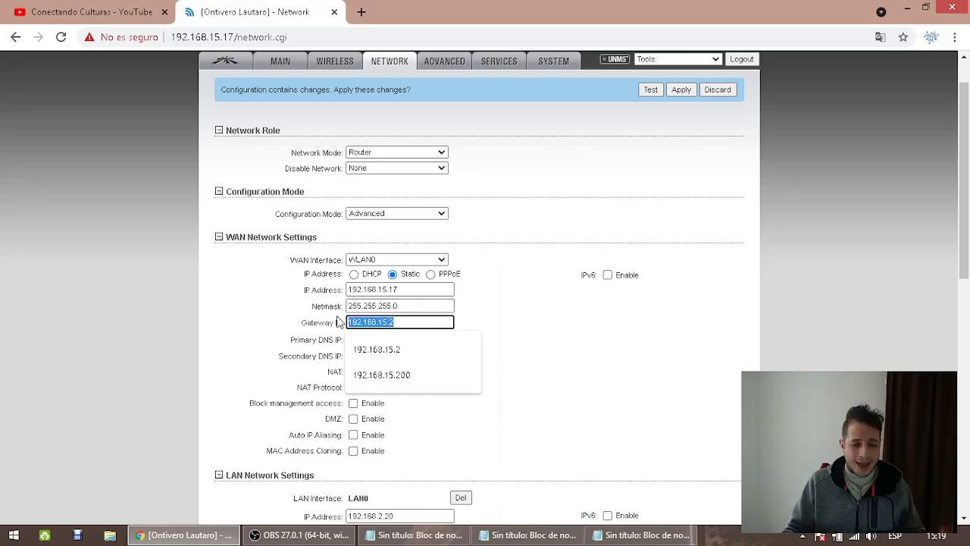
click(415, 319)
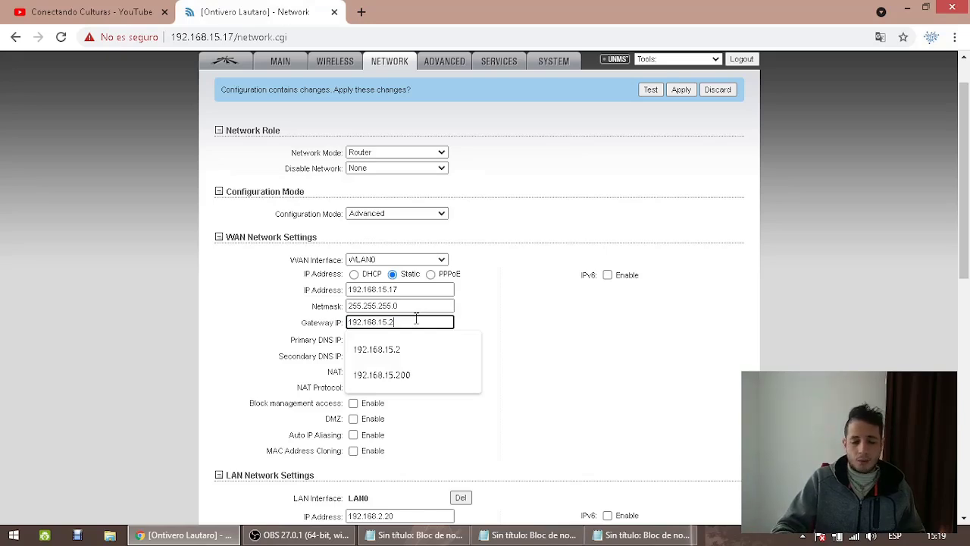
text(01)
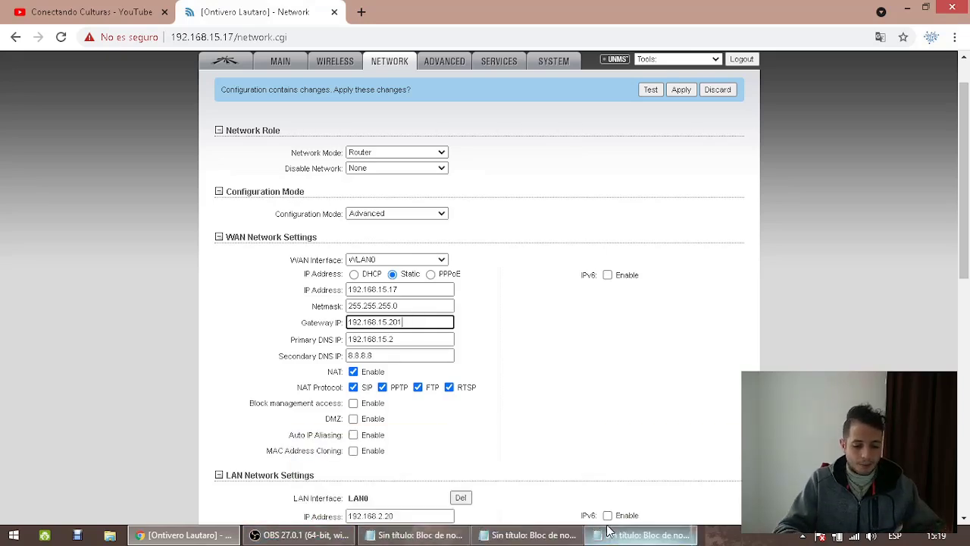
key(super+r)
text(cmd)
key(Return)
text(ping w)
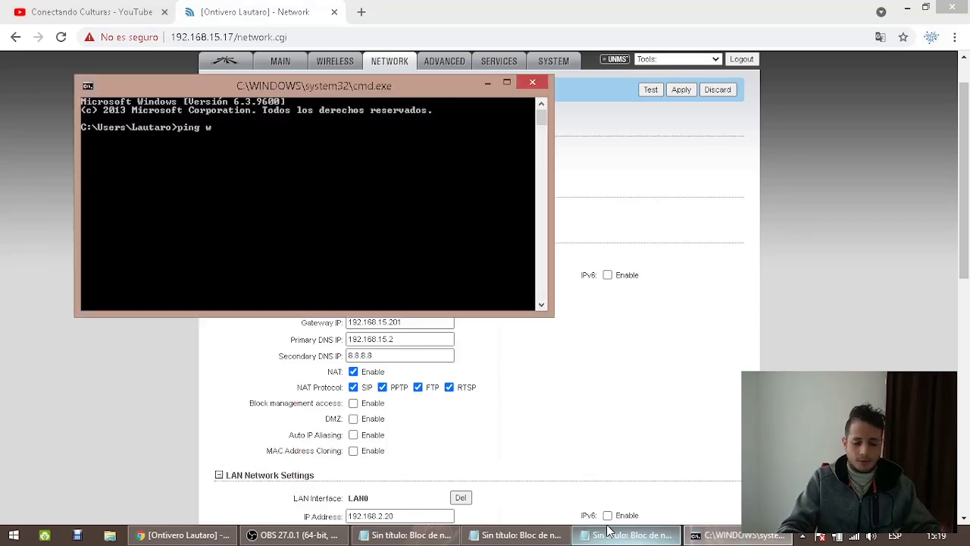
text(ww.google.com -t)
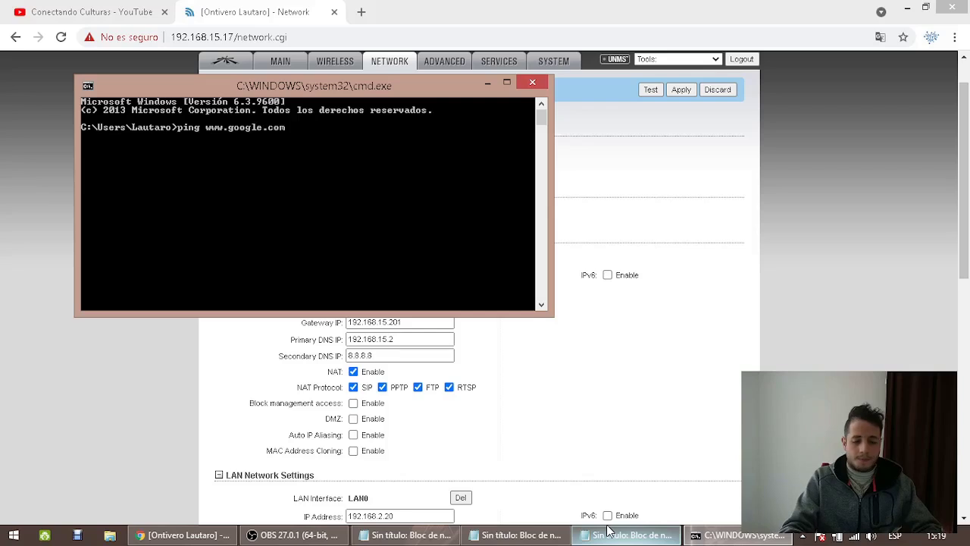
key(Return)
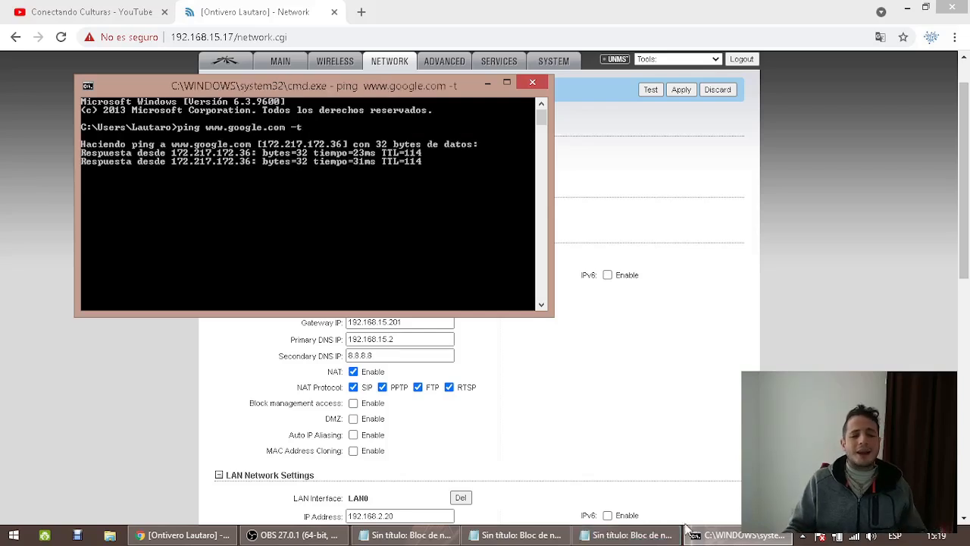
drag(320, 99, 698, 80)
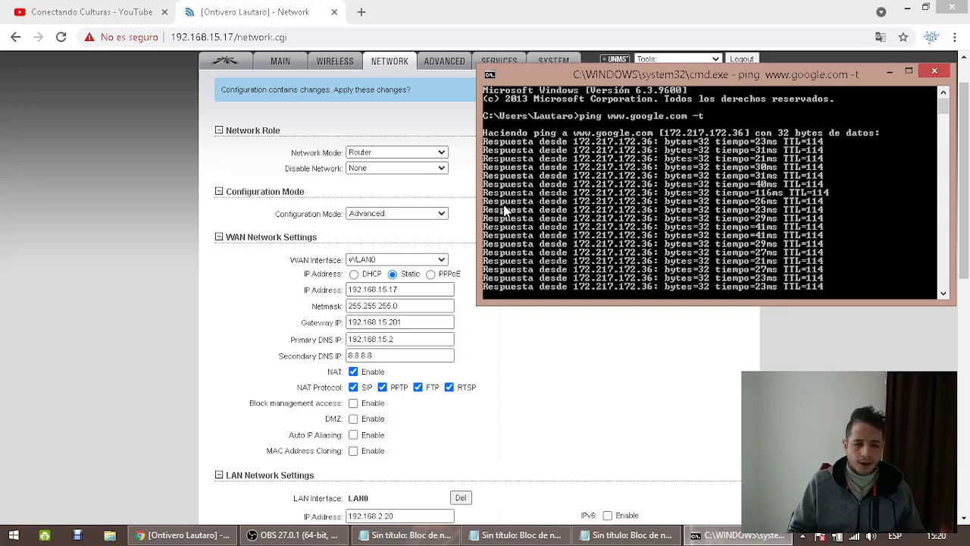
click(409, 321)
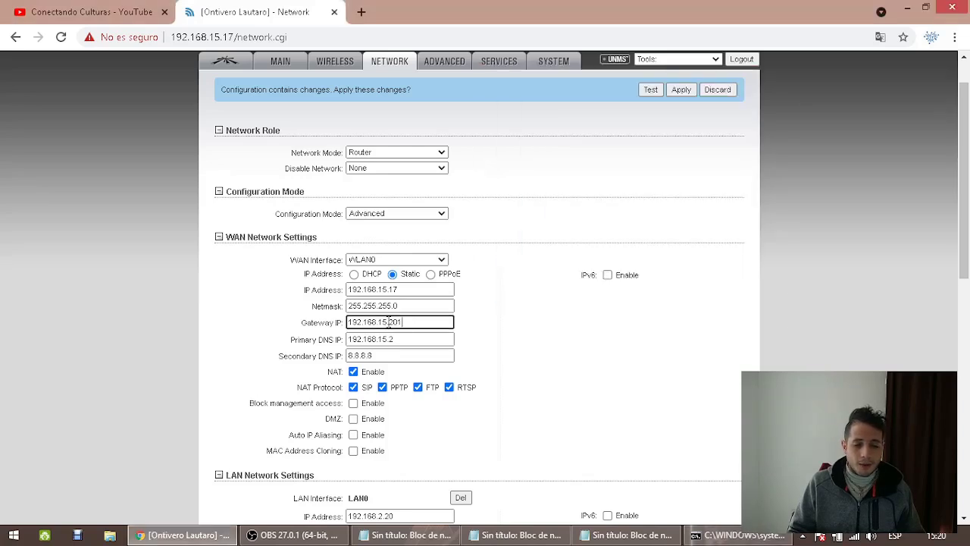
Save and apply the WAN gateway 192.168.15.201, then highlight the device IP in the address bar.
drag(388, 321, 420, 322)
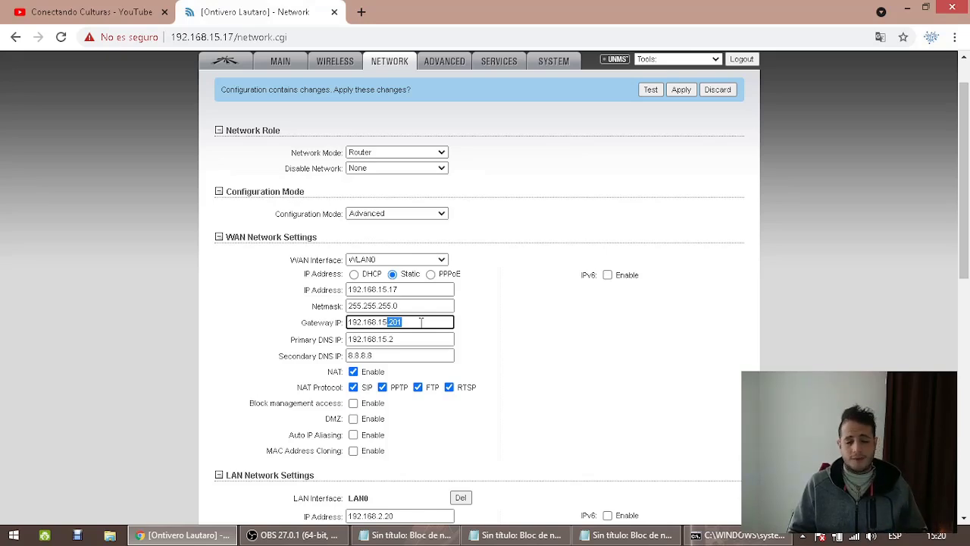
scroll(968, 269, down, 3)
drag(967, 269, 967, 432)
click(724, 478)
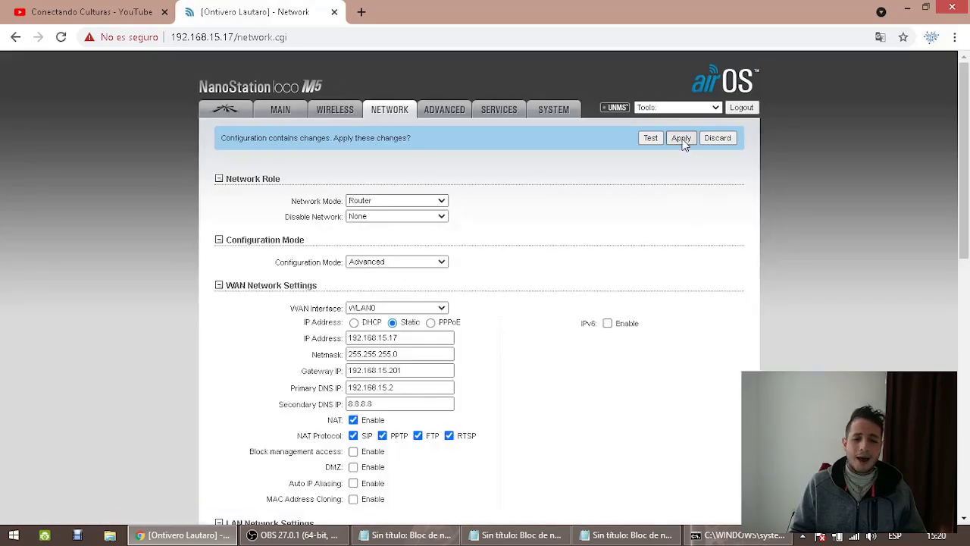
click(681, 139)
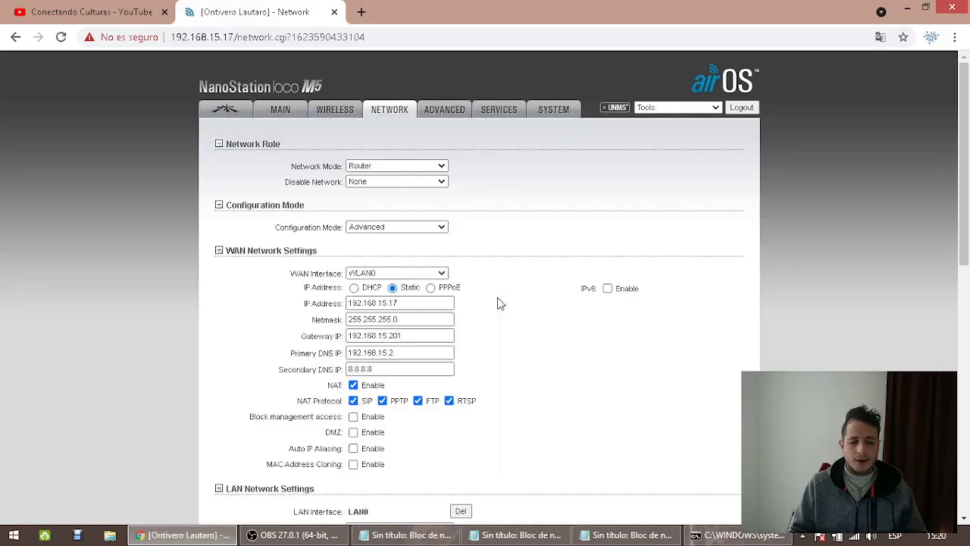
click(212, 37)
drag(231, 38, 235, 38)
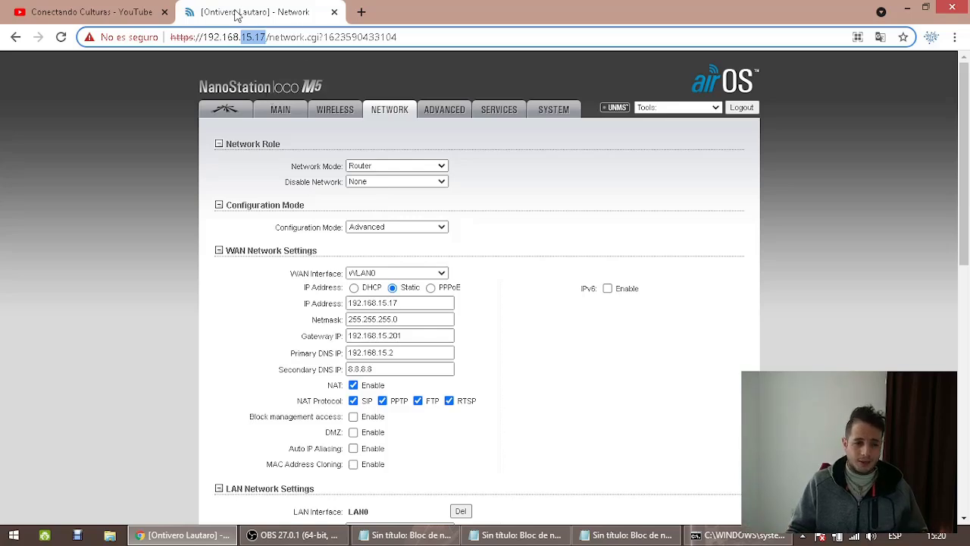
Highlight the 15 subnet in the page address and the gateway IP to point them out.
click(242, 36)
drag(254, 36, 242, 37)
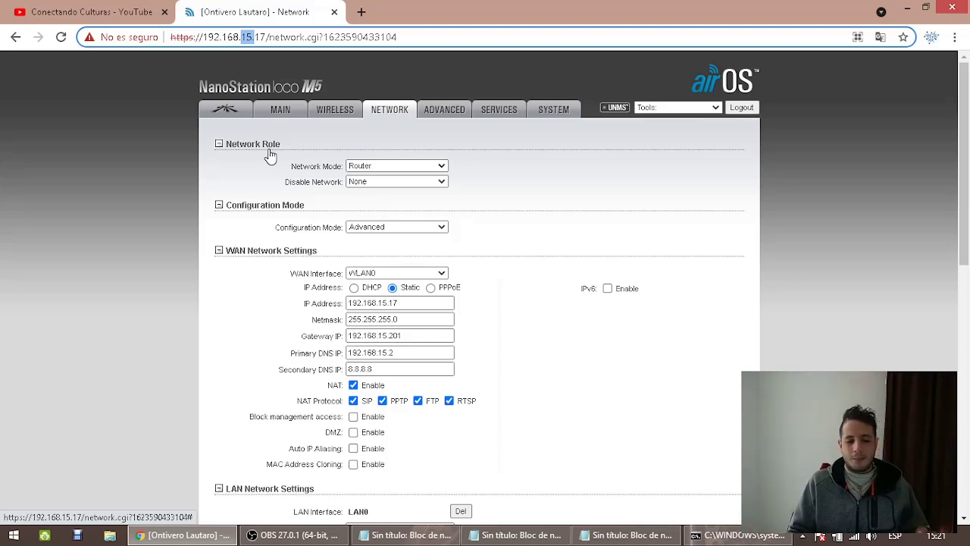
drag(426, 335, 364, 335)
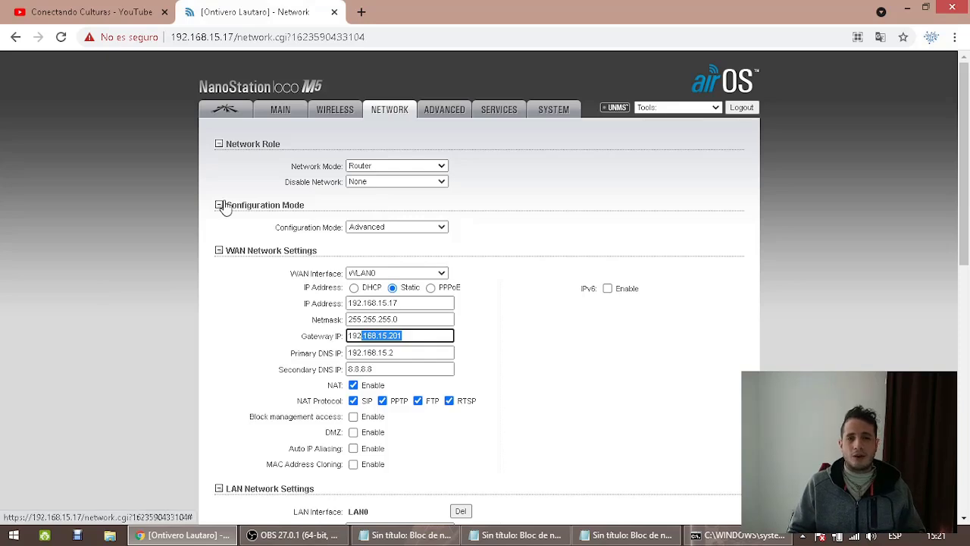
click(269, 155)
Go to the airOS Main status page and bring the ping window forward, moved left-centre.
click(280, 111)
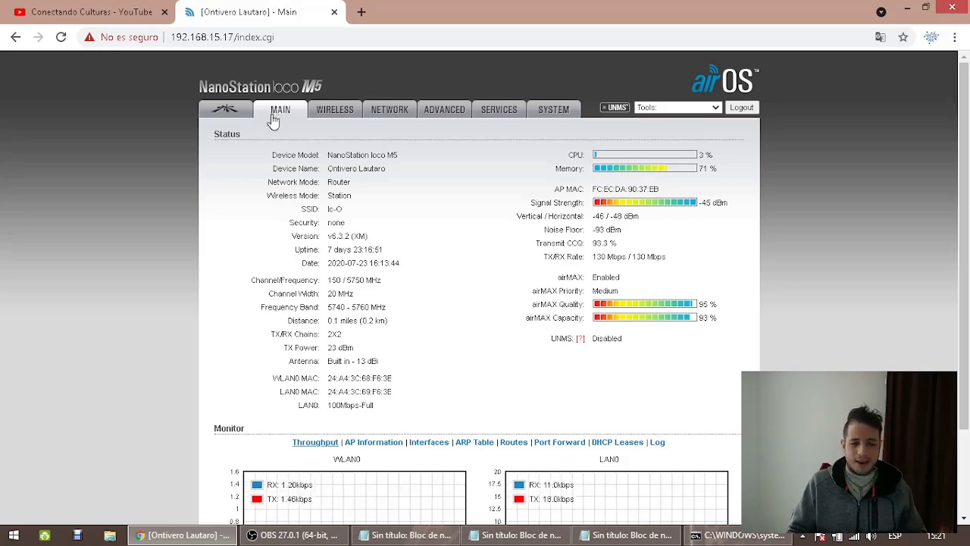
click(736, 535)
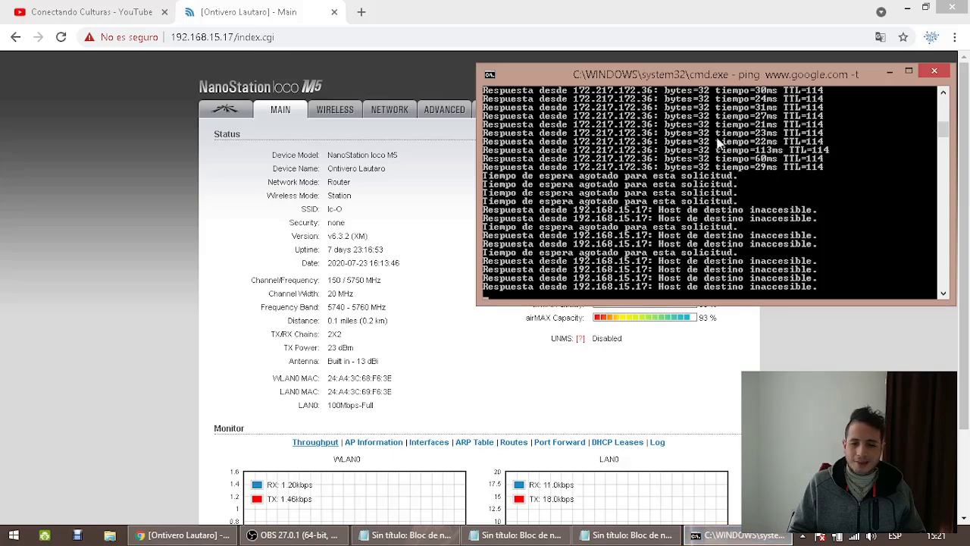
drag(718, 82, 432, 85)
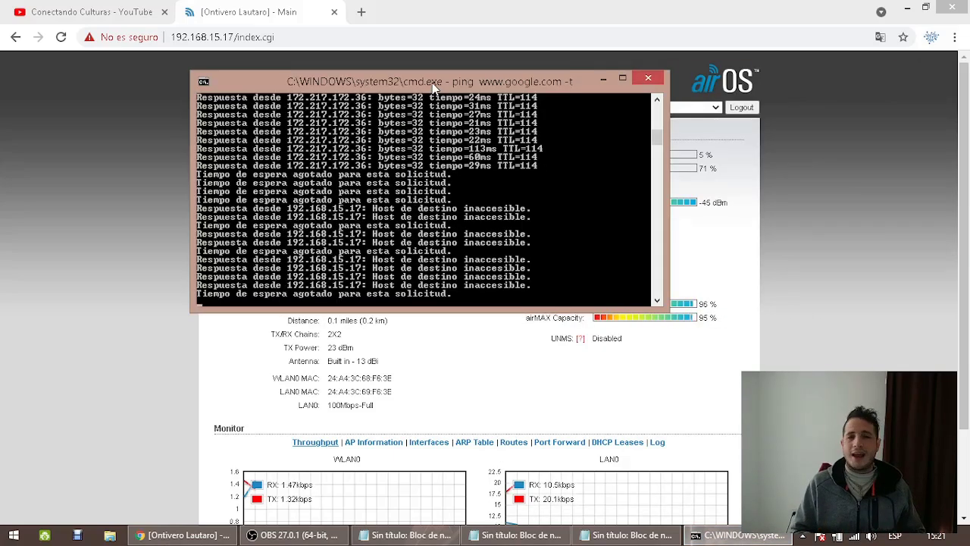
click(361, 11)
click(348, 36)
text(w)
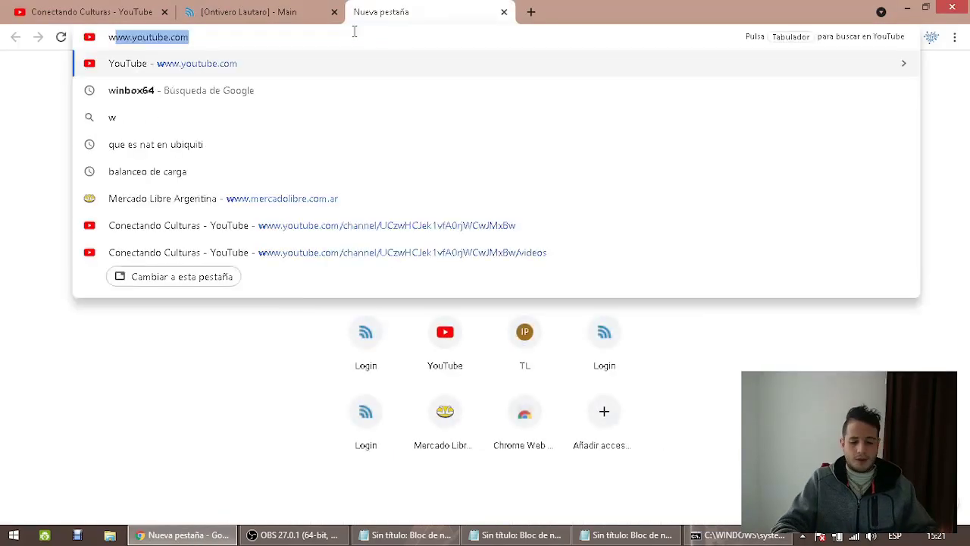
text(ww.google.com)
key(Return)
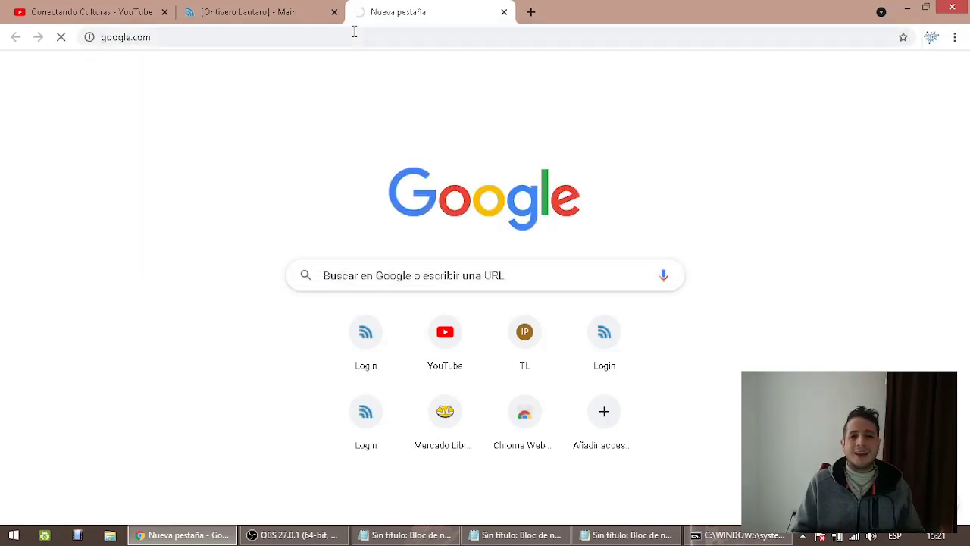
click(282, 10)
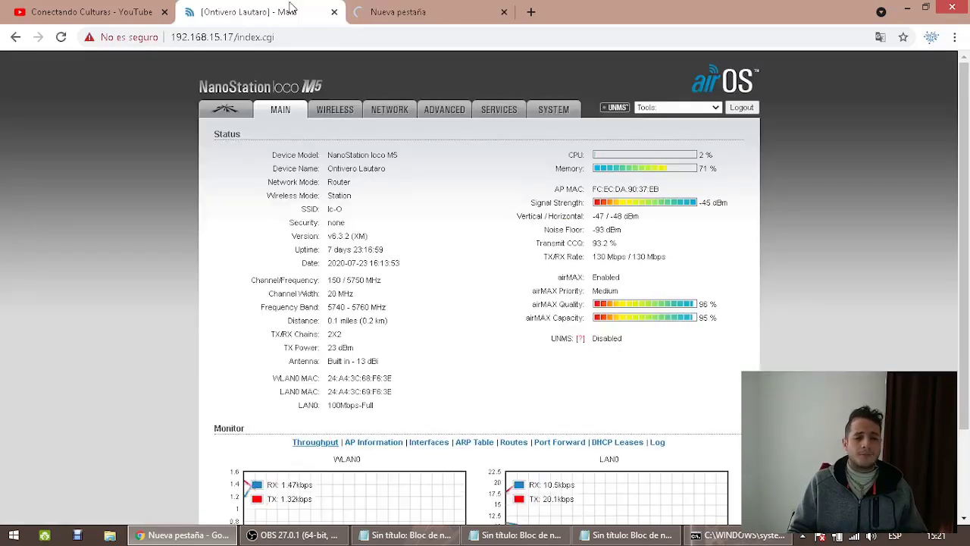
On the Network page, change the WAN gateway IP ending from 201 back to 2.
click(385, 114)
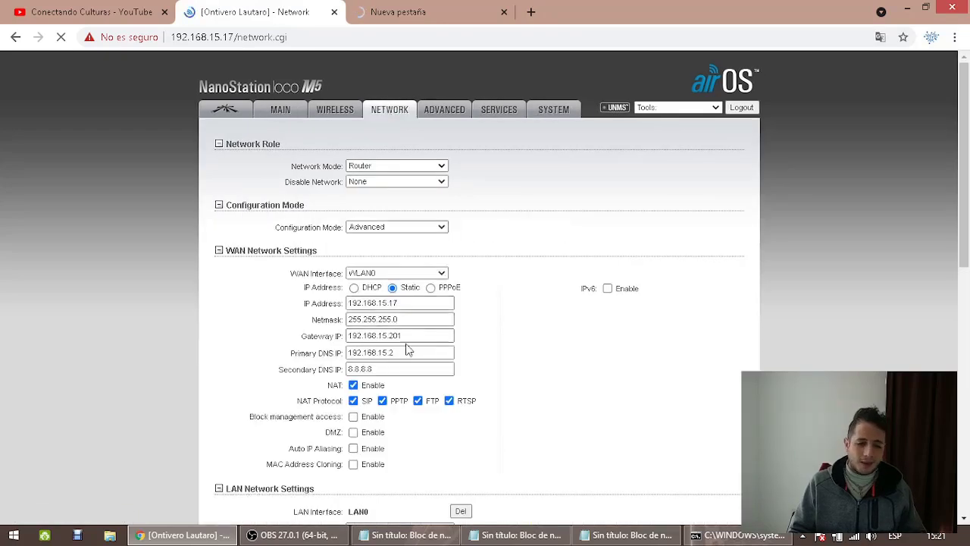
click(392, 335)
drag(392, 335, 418, 329)
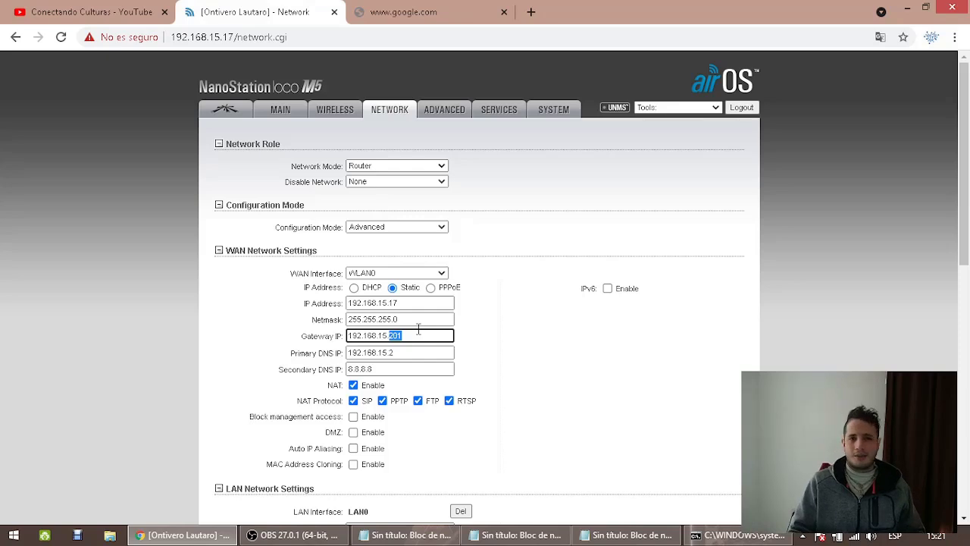
click(418, 328)
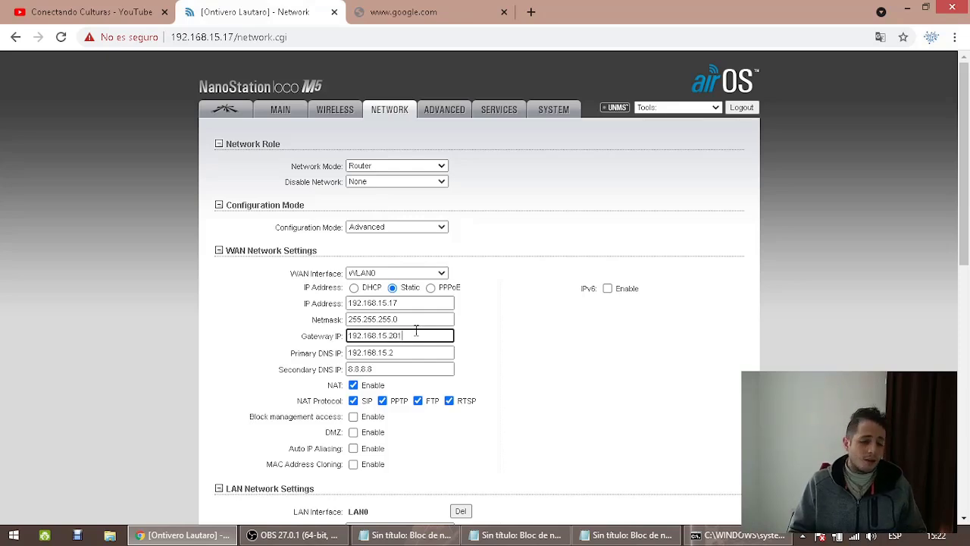
drag(390, 334, 426, 338)
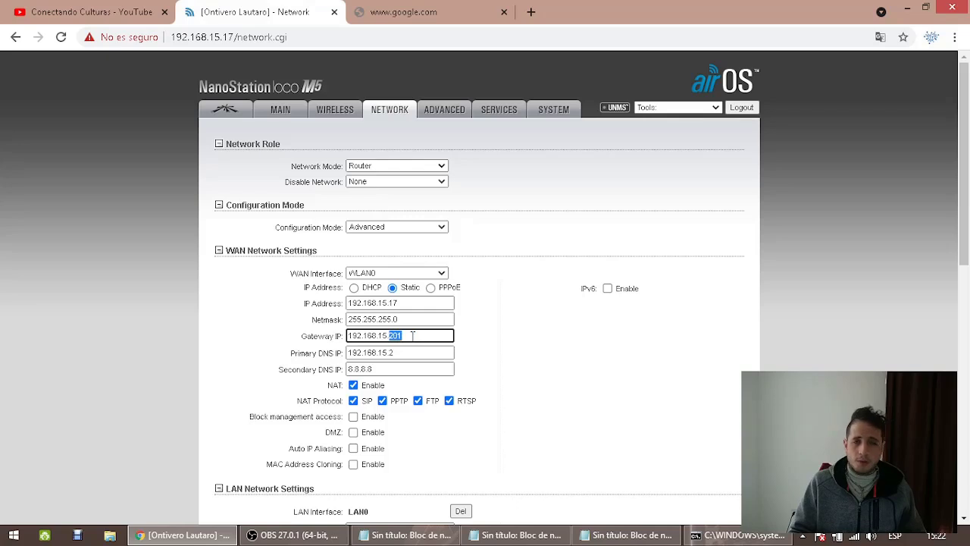
text(2)
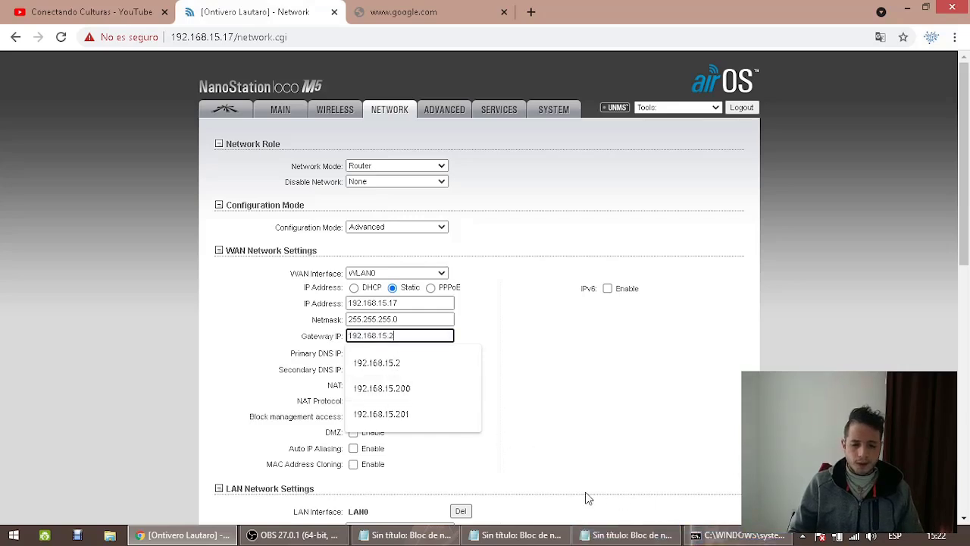
click(296, 535)
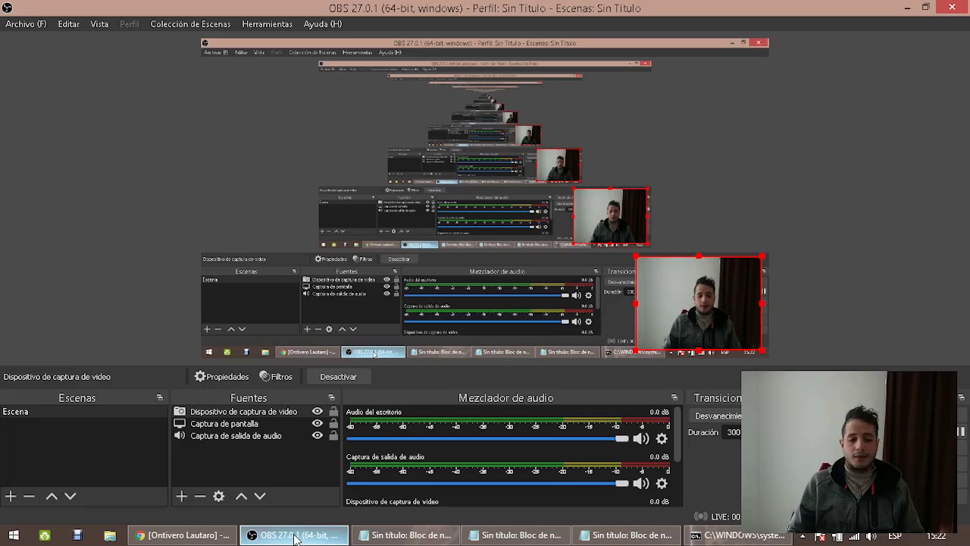
Check the failing google.com tab, the running ping, and the NanoStation network page.
click(295, 535)
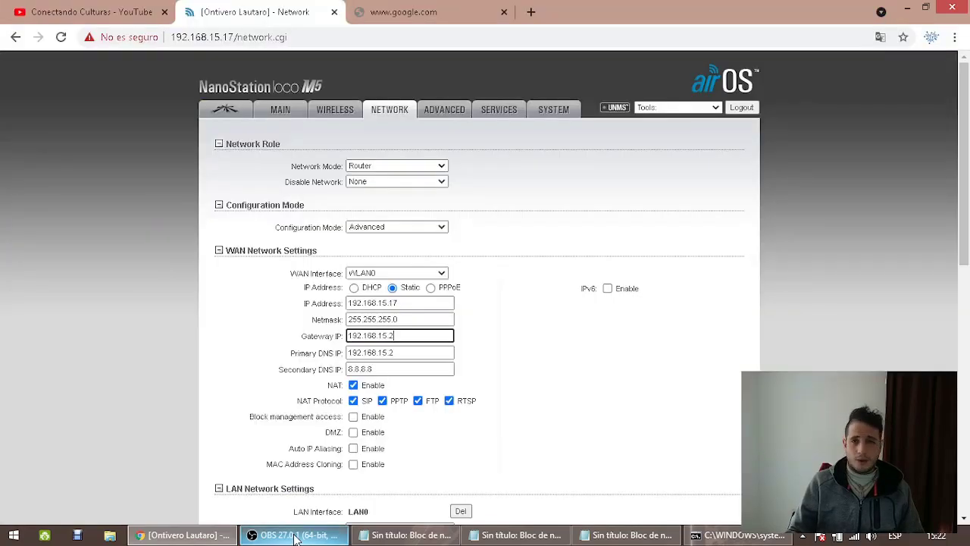
click(388, 10)
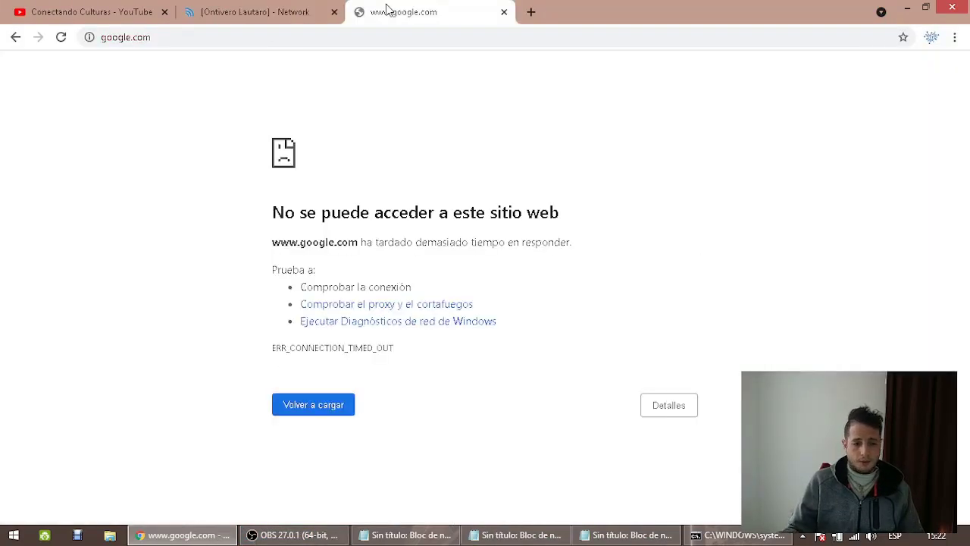
click(727, 535)
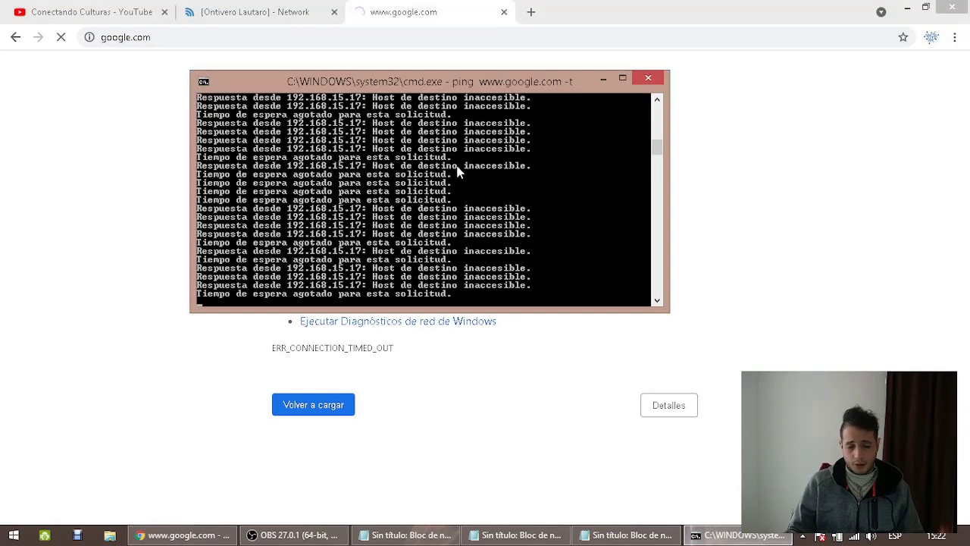
click(247, 15)
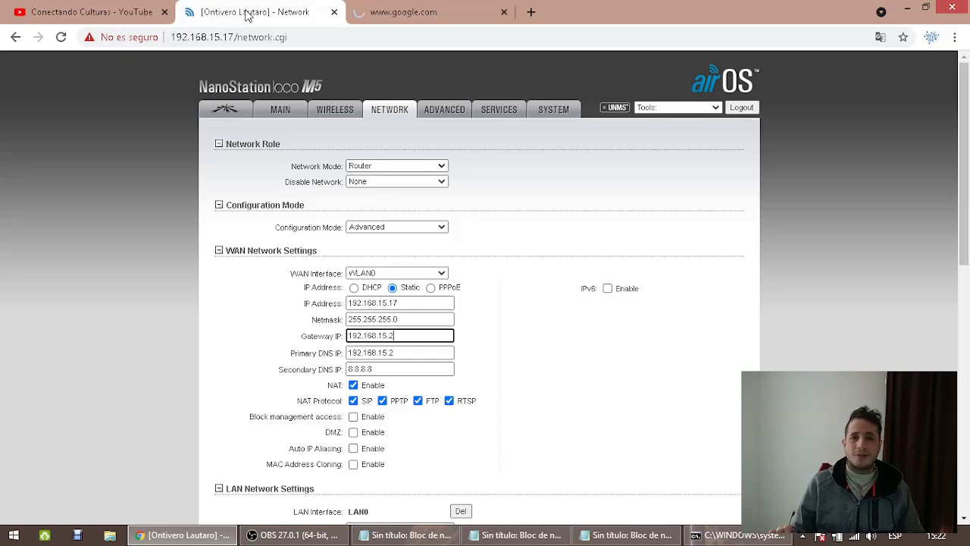
Close the two unsaved Notepad windows without saving.
click(629, 535)
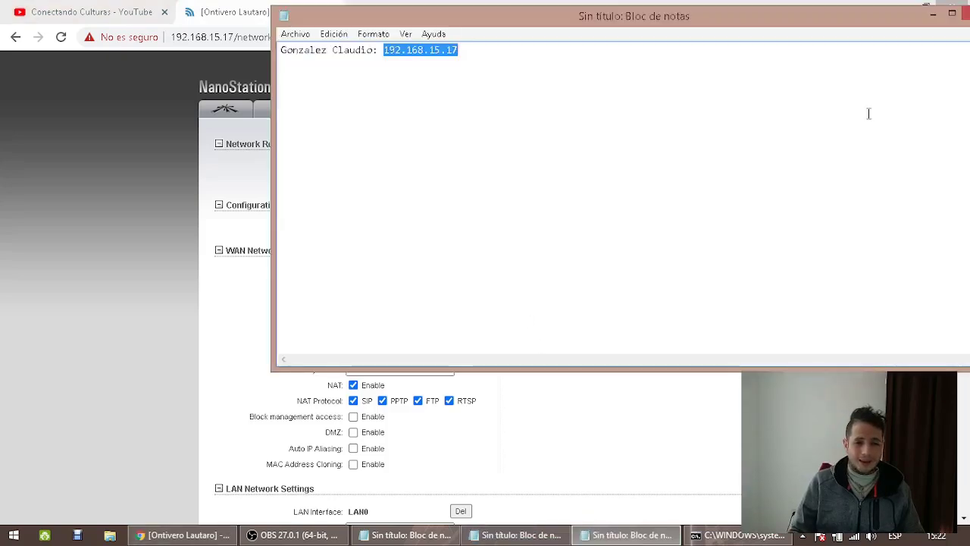
click(965, 12)
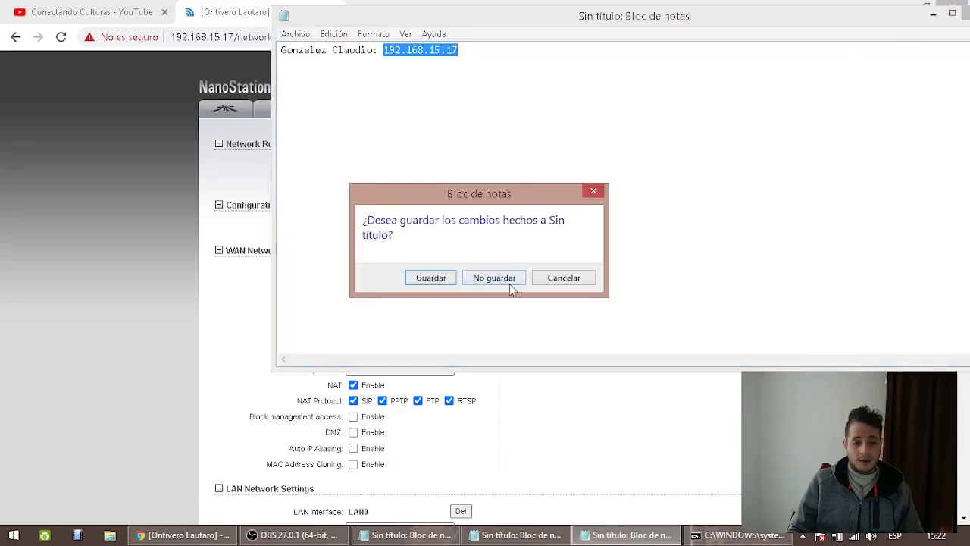
click(509, 284)
click(526, 535)
click(637, 535)
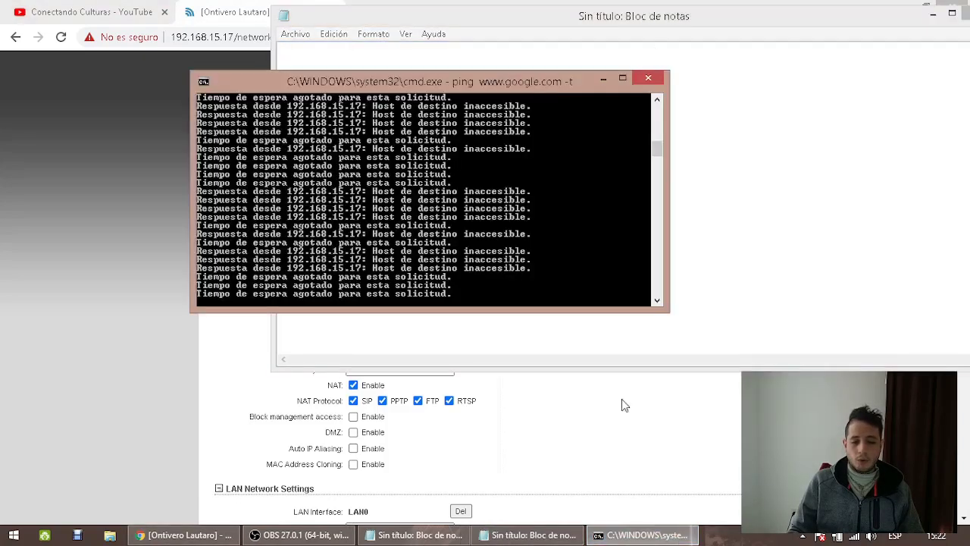
click(663, 36)
drag(892, 19, 764, 28)
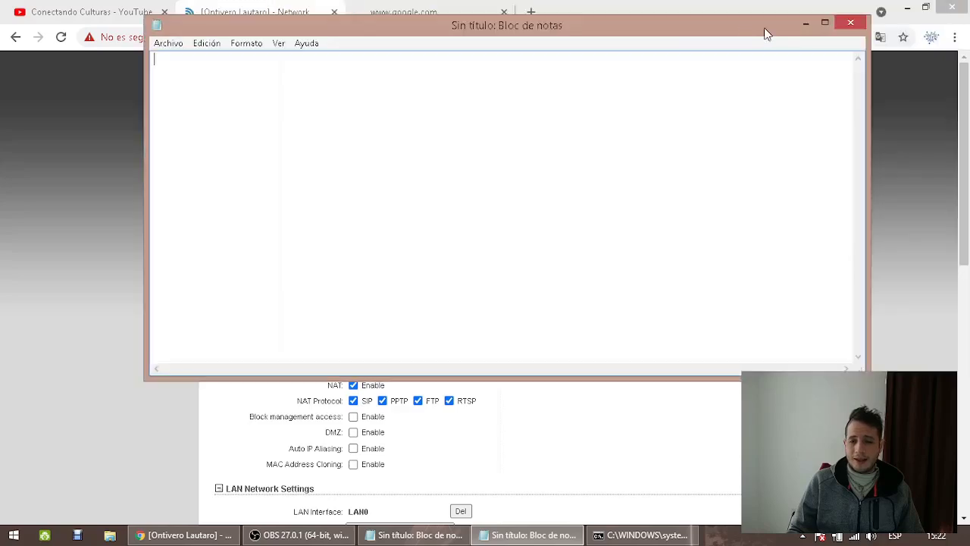
click(850, 23)
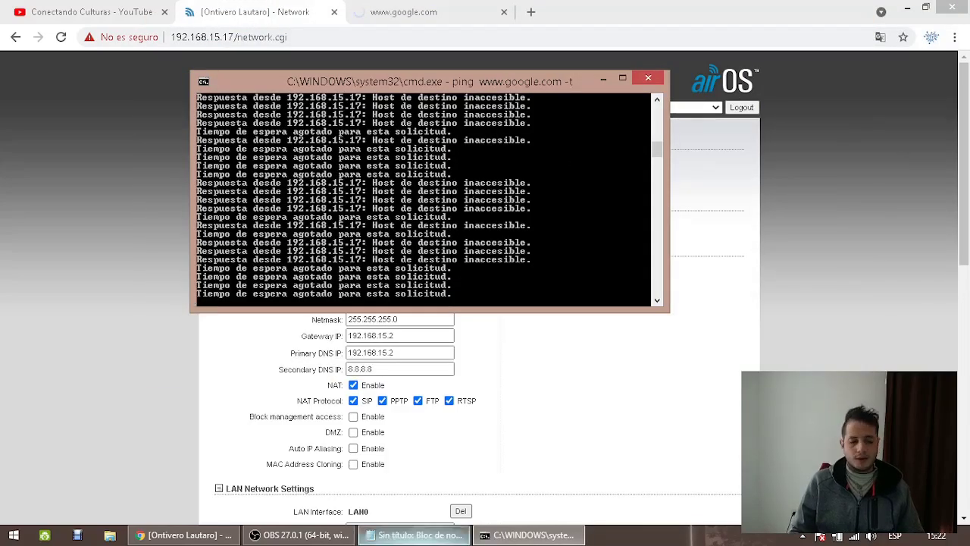
click(416, 535)
click(444, 139)
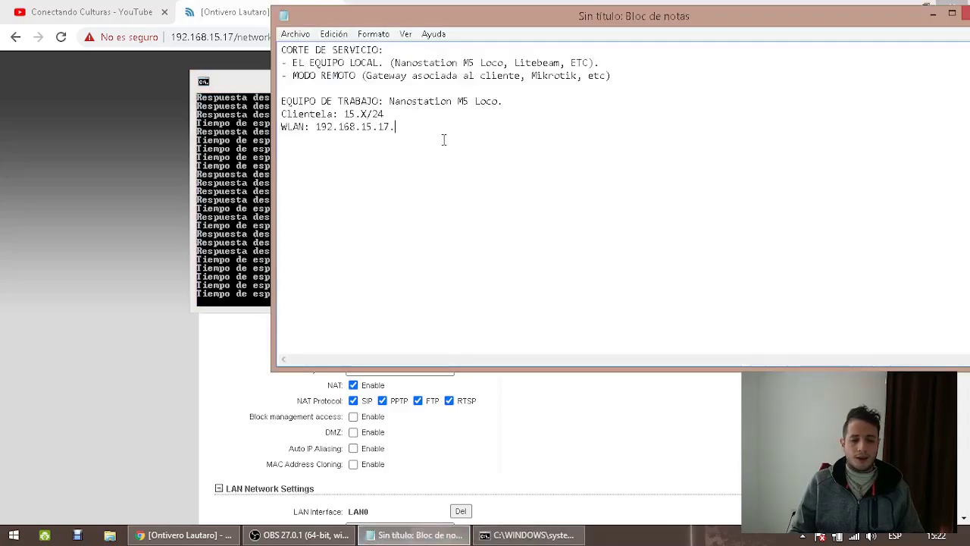
click(263, 224)
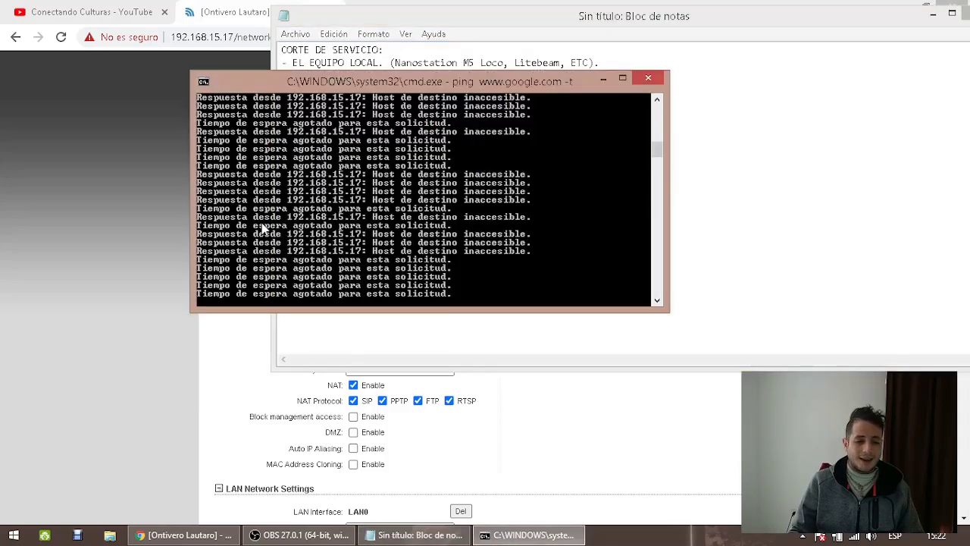
key(ctrl+c)
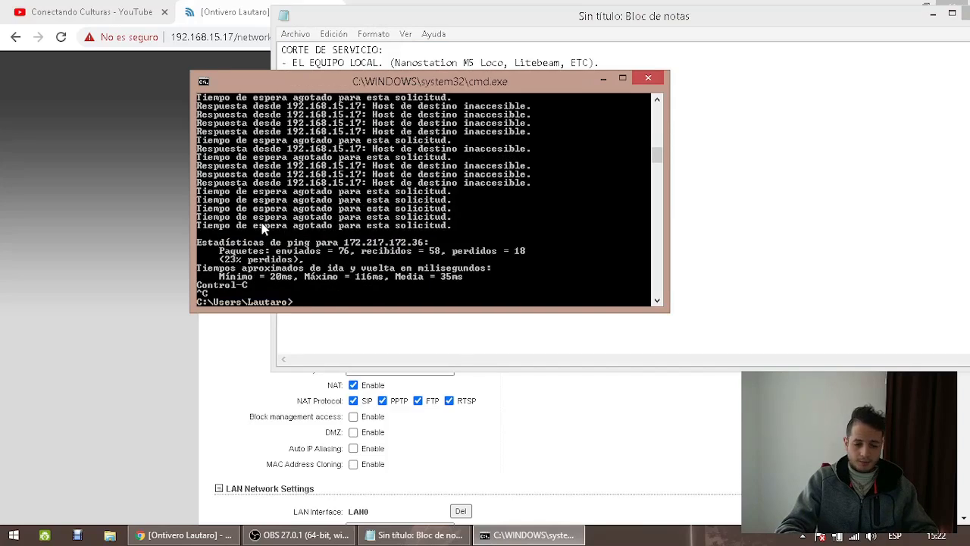
Ping 192.168.15.2 and confirm 4 of 4 replies with 0% loss.
text(ping)
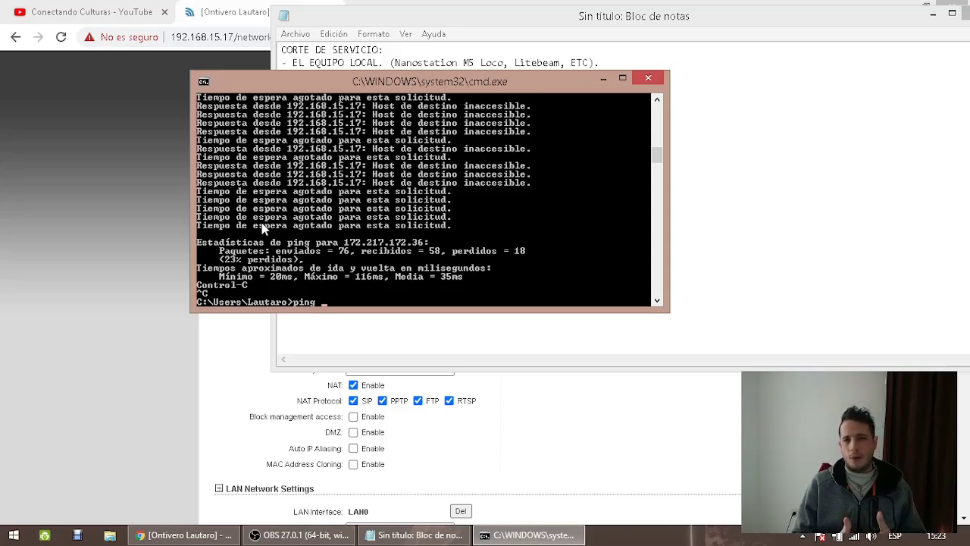
text(1)
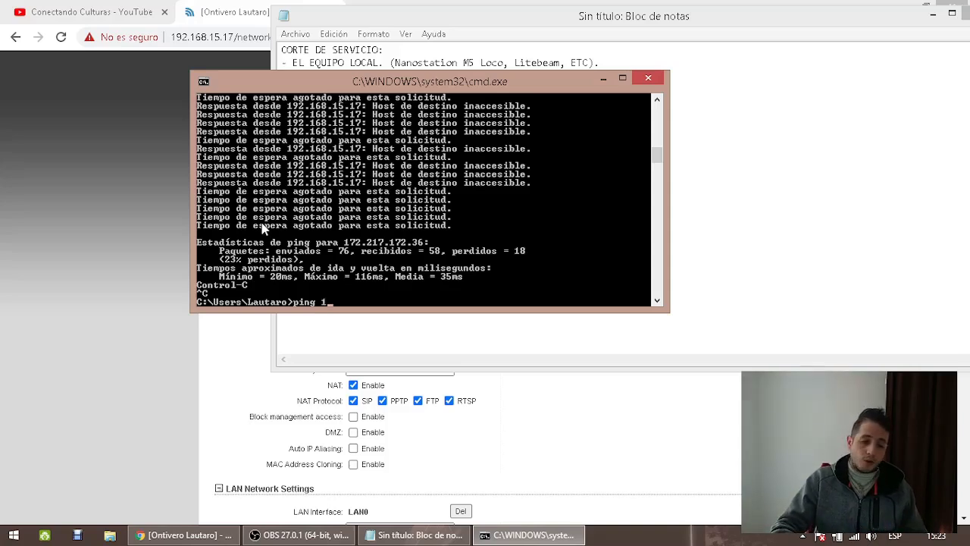
text(92.168.15.2)
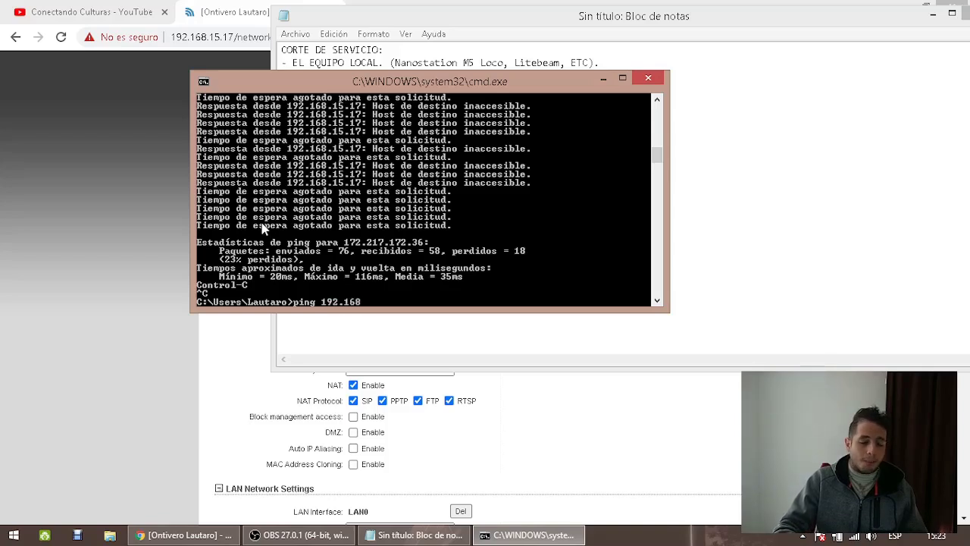
key(Return)
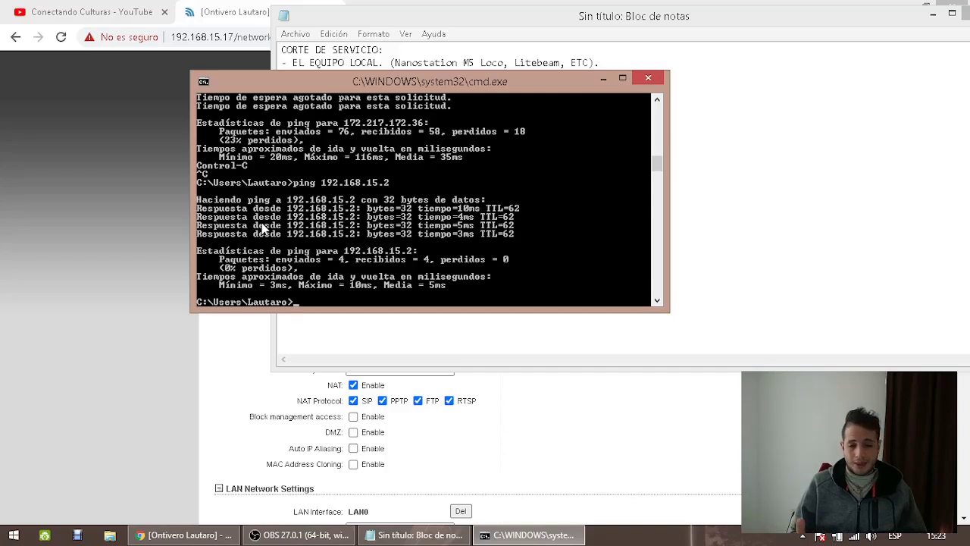
click(350, 330)
click(686, 444)
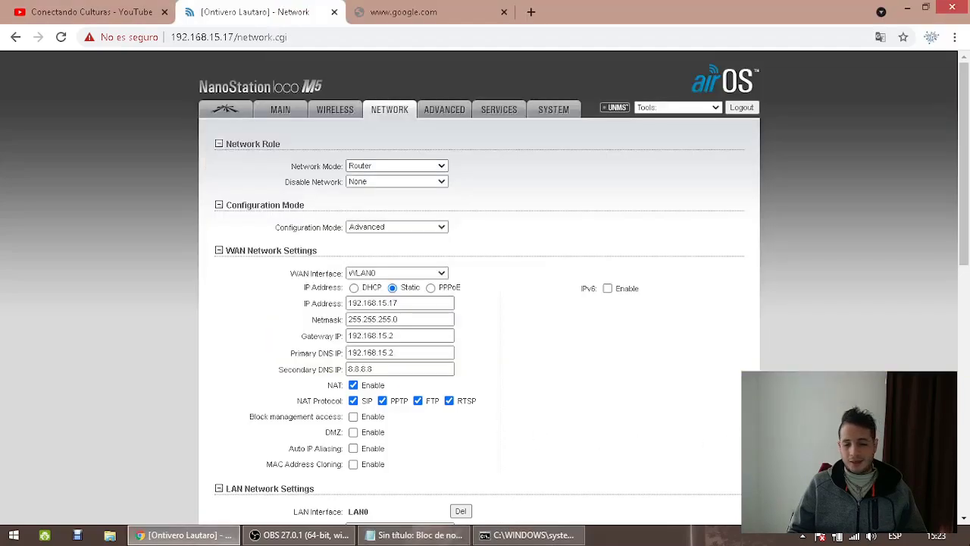
Launch WinBox and start a login to the router at 192.168.15.2:5000.
key(super+d)
double_click(43, 170)
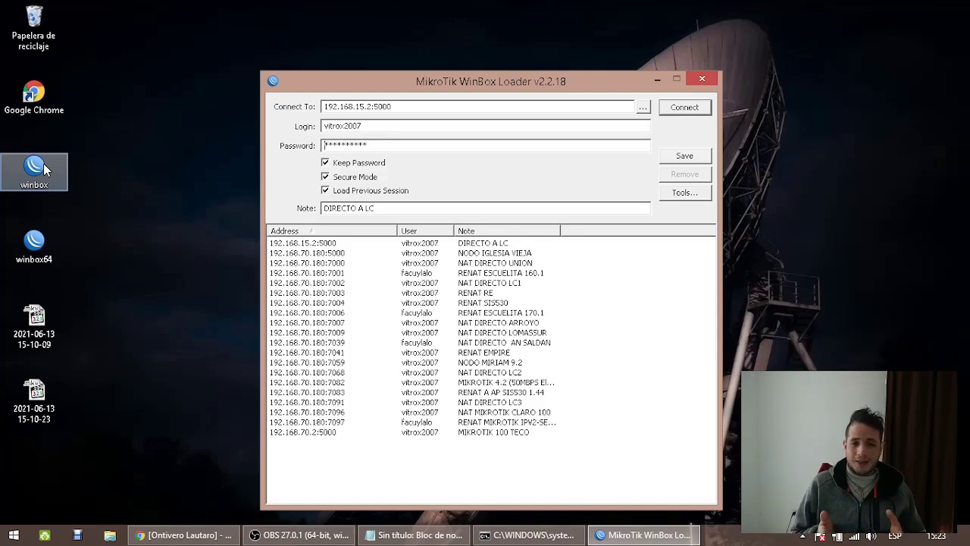
drag(355, 106, 371, 107)
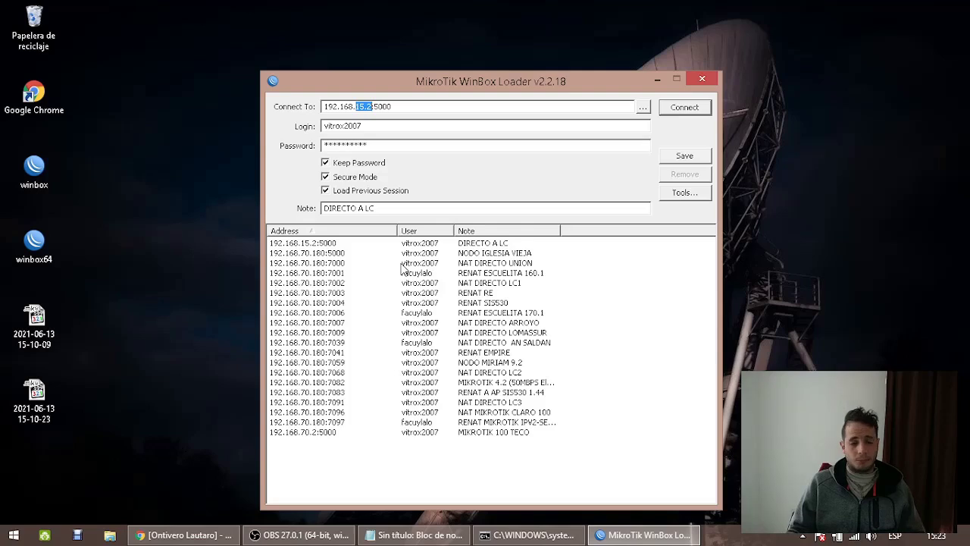
click(690, 113)
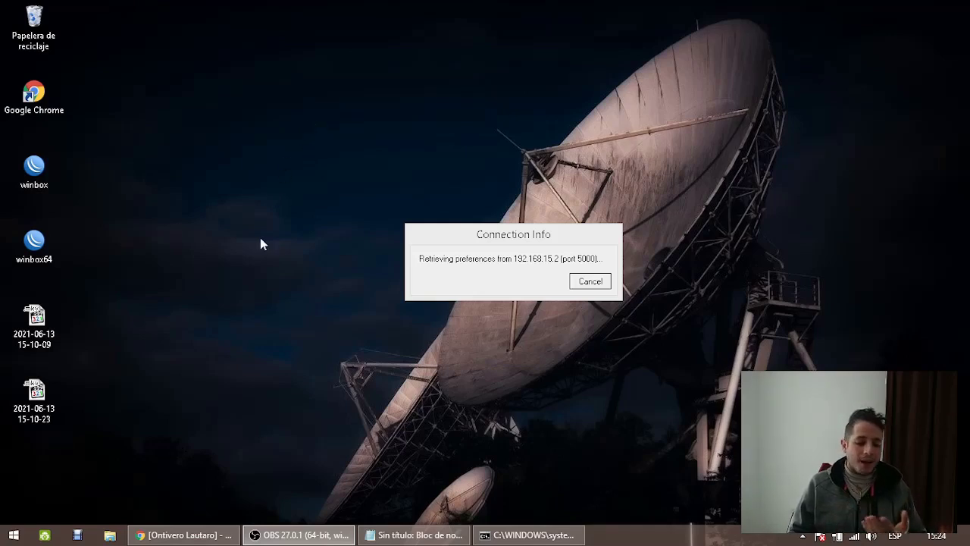
click(189, 534)
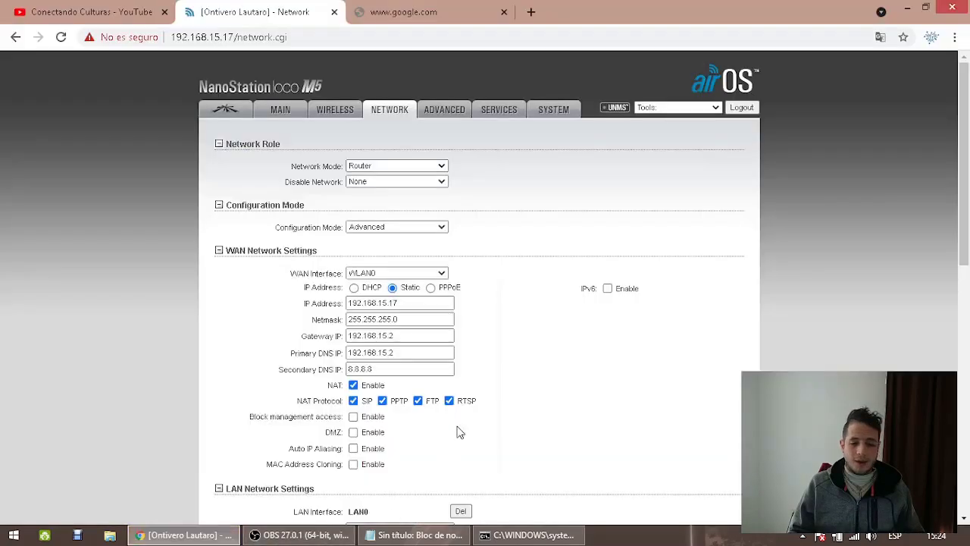
Append 01 to the WAN gateway so it reads 192.168.15.201.
click(422, 352)
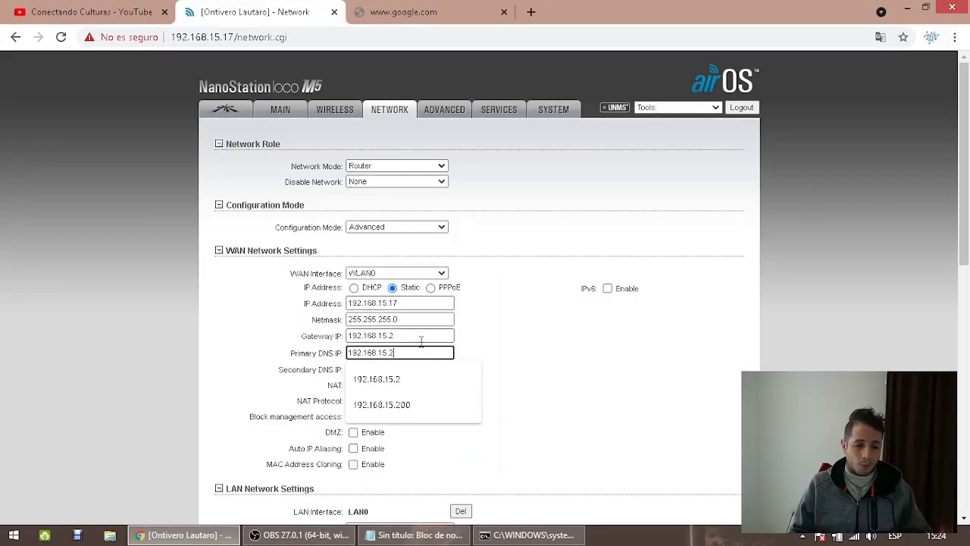
click(421, 335)
text(01)
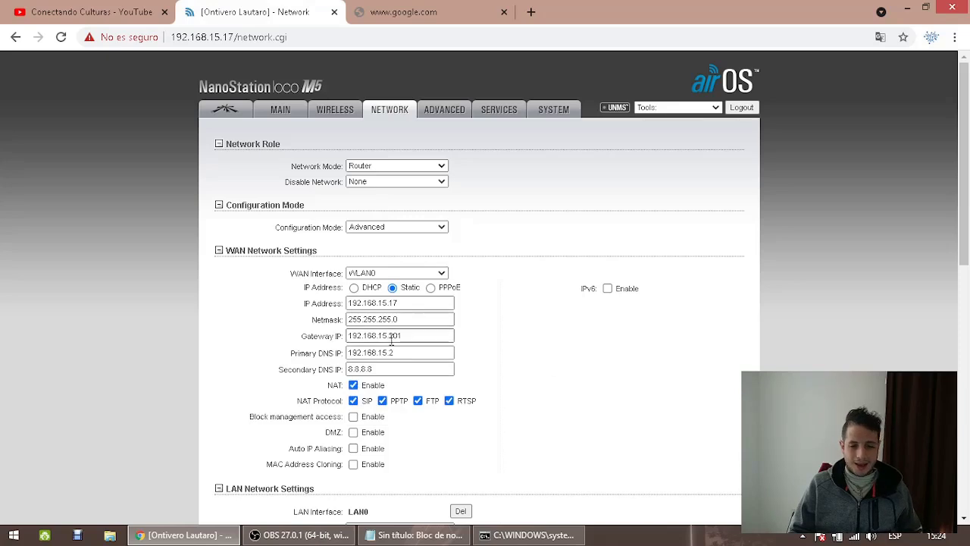
drag(389, 336, 405, 336)
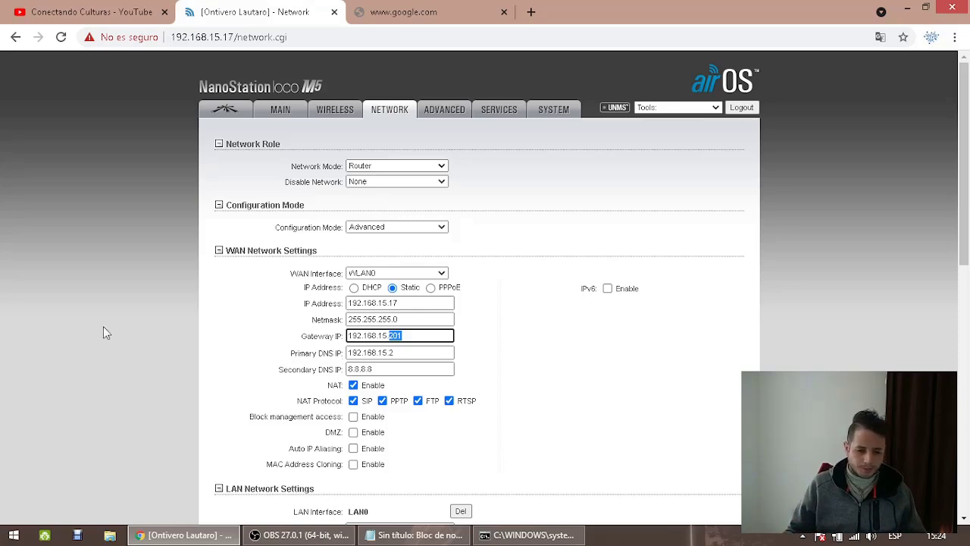
Cancel the pending WinBox login to the router.
click(906, 8)
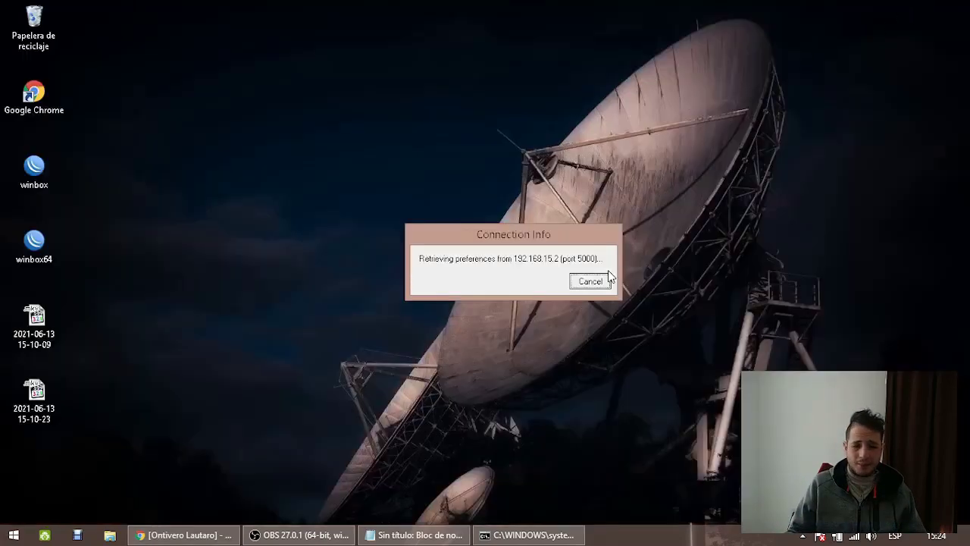
click(597, 282)
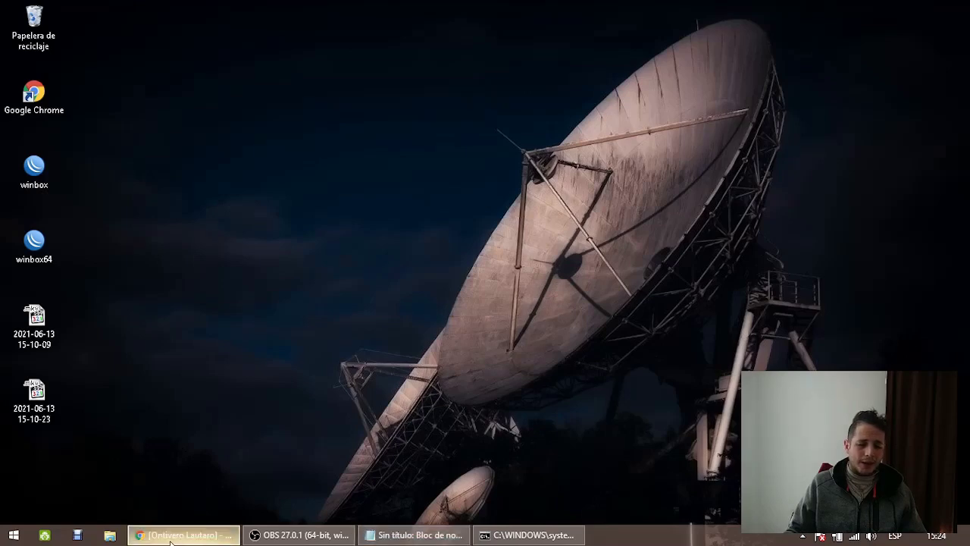
click(182, 535)
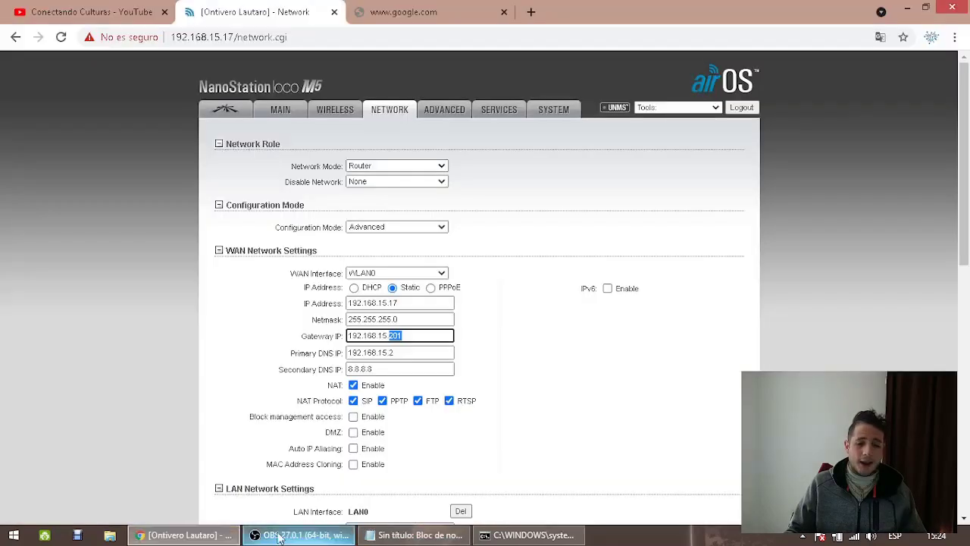
Trim the WAN gateway back to 192.168.15.2, save the change and apply it.
click(439, 335)
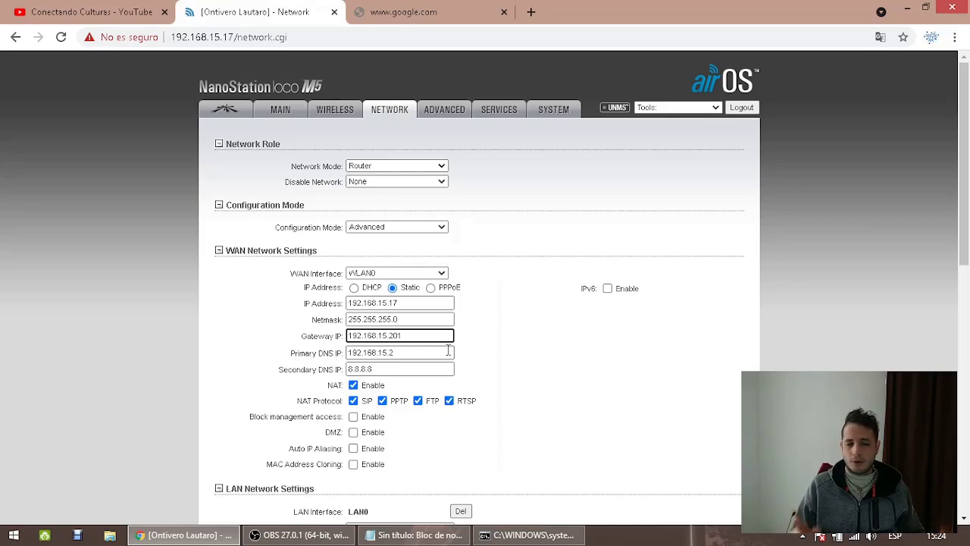
key(BackSpace)
key(BackSpace)
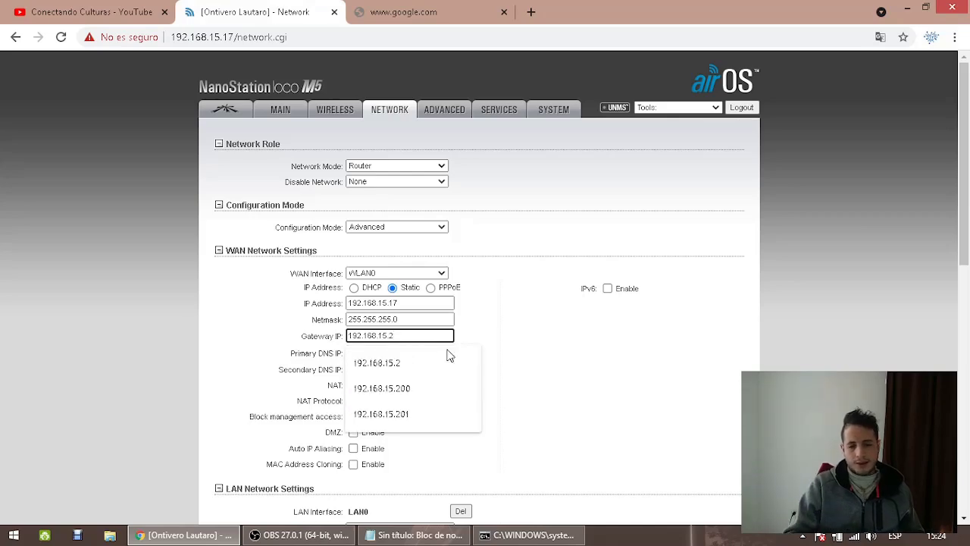
click(494, 353)
drag(964, 250, 964, 503)
click(727, 478)
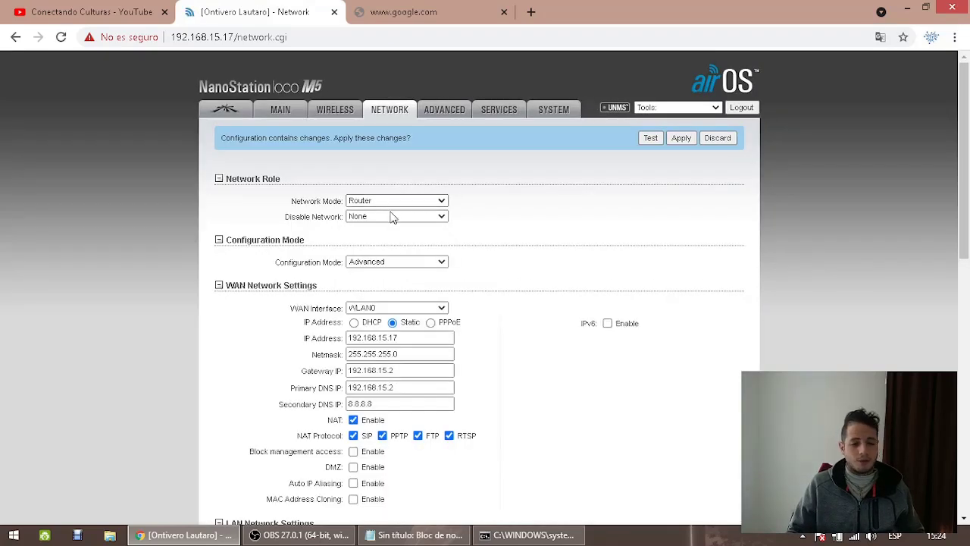
double_click(415, 370)
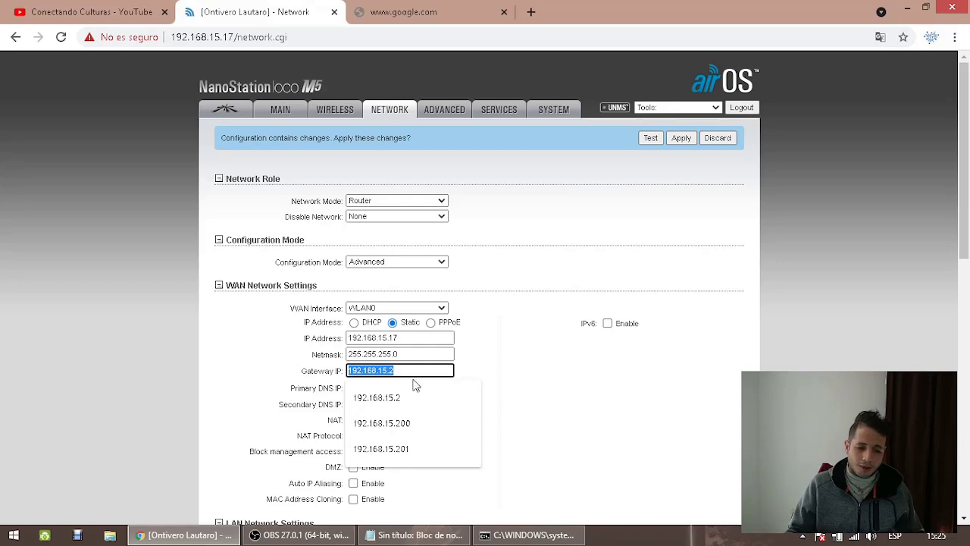
click(687, 139)
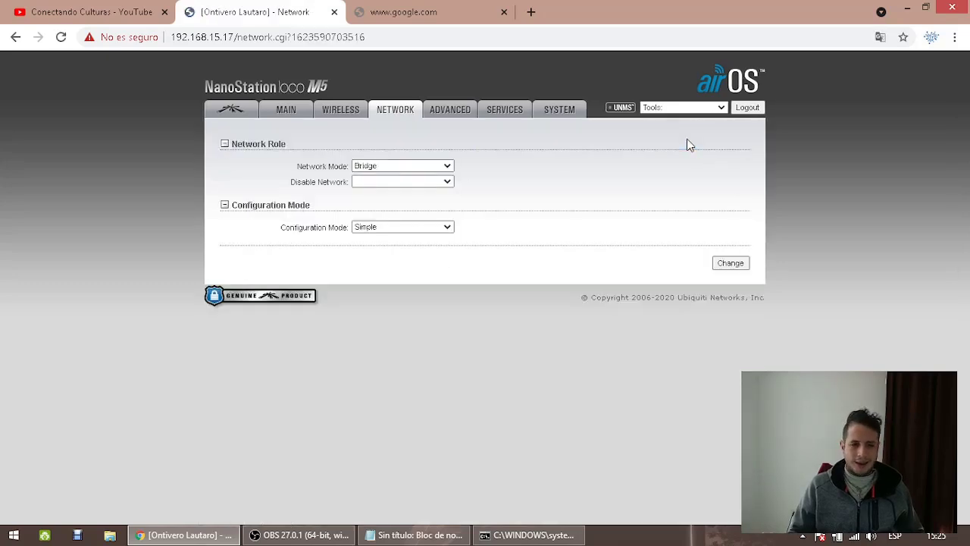
click(542, 535)
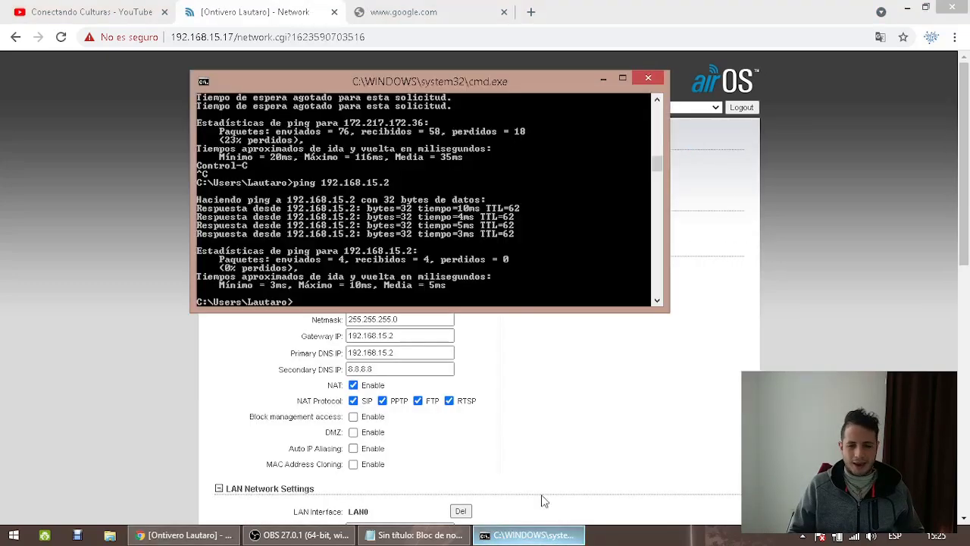
click(420, 535)
click(420, 535)
text(ping www.google.com -t)
key(Return)
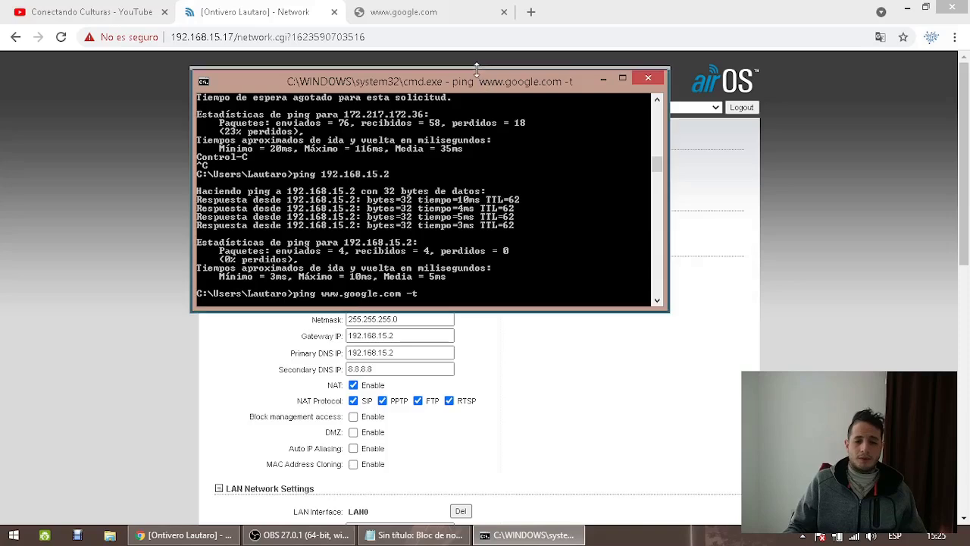
drag(476, 71, 475, 16)
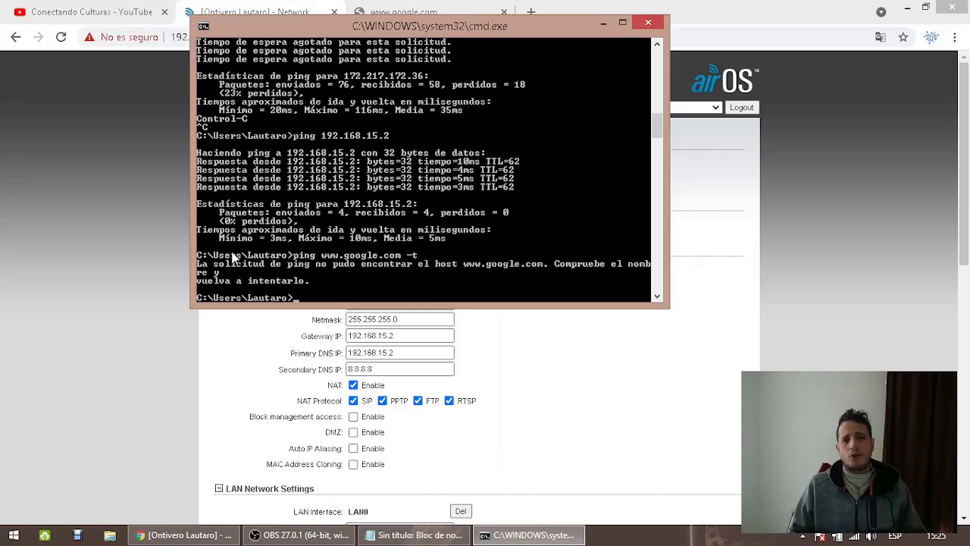
key(Up)
key(Return)
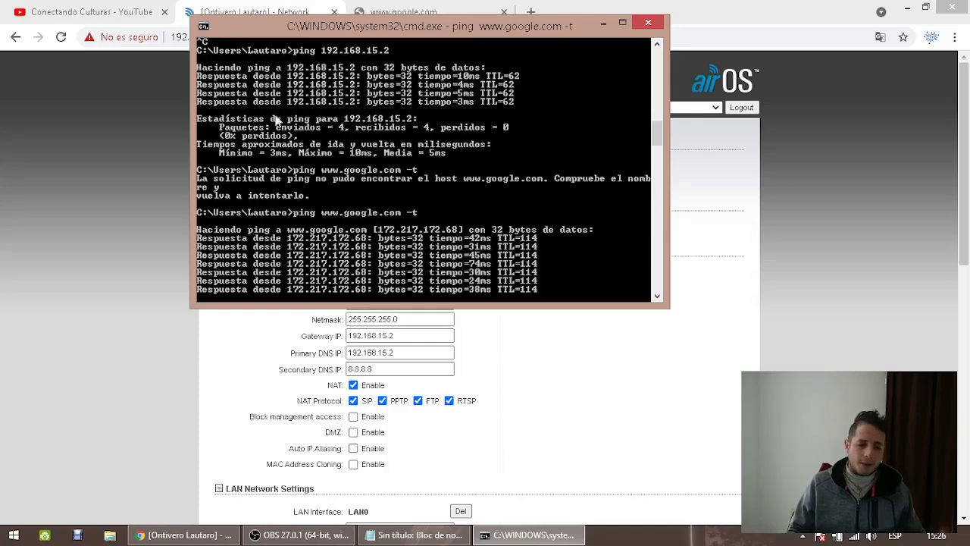
Reload google.com in the Chrome tab.
click(693, 470)
click(409, 11)
click(352, 36)
key(Return)
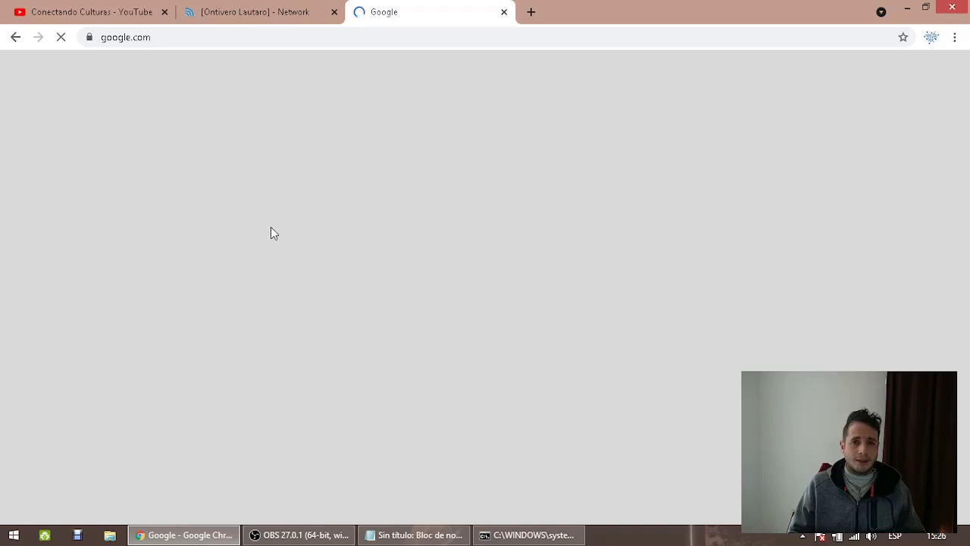
Check the NanoStation's Gateway IP on the airOS Network page: 192.168.15.2.
click(233, 10)
click(402, 13)
click(403, 35)
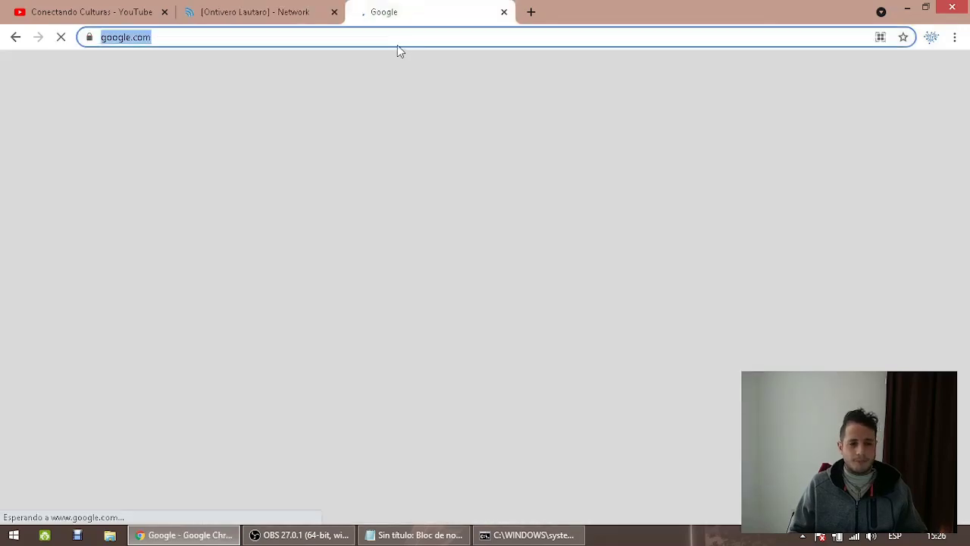
click(253, 10)
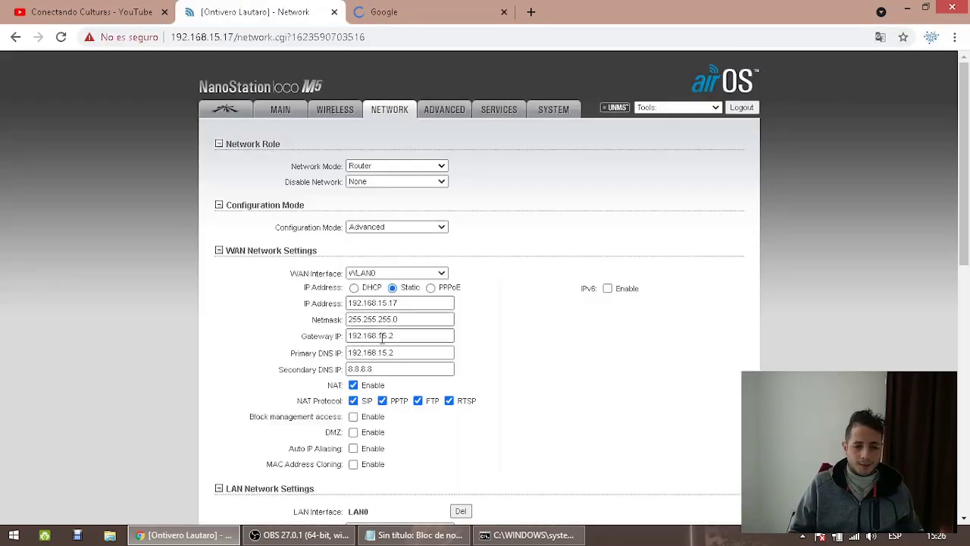
click(391, 335)
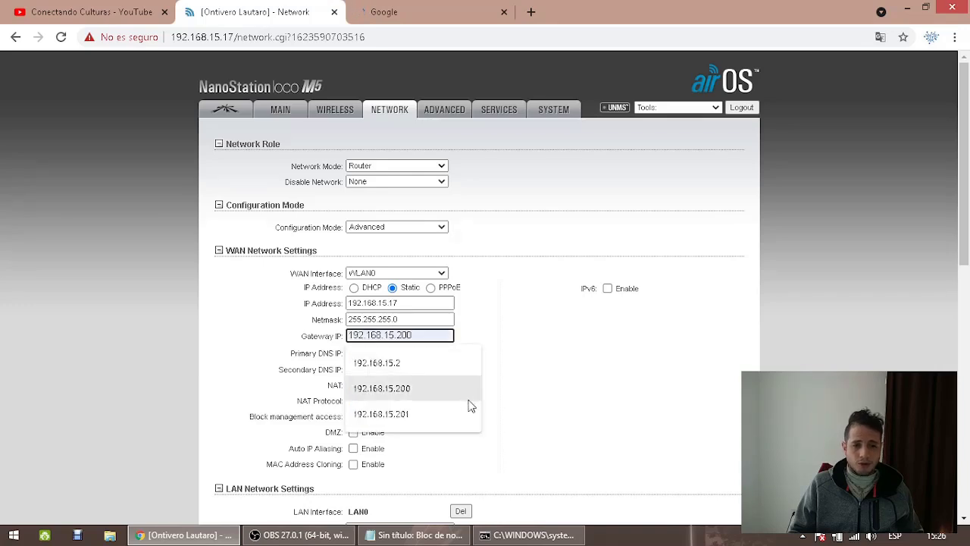
click(502, 354)
click(420, 332)
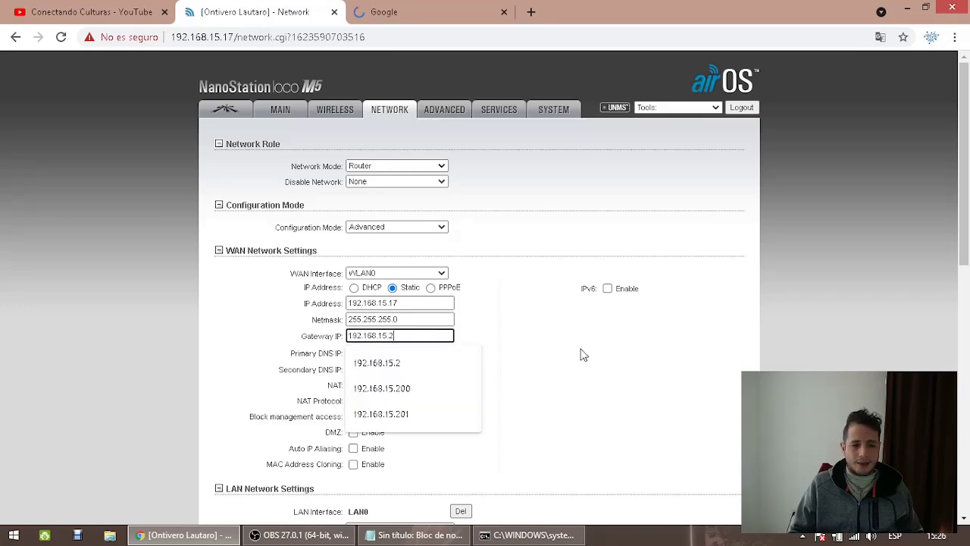
click(615, 393)
Confirm the Google ping succeeds, then review the WAN and LAN settings (LAN0 192.168.2.20, DHCP 192.168.2.30–192.168.2.60).
drag(956, 148, 957, 338)
scroll(699, 490, down, 2)
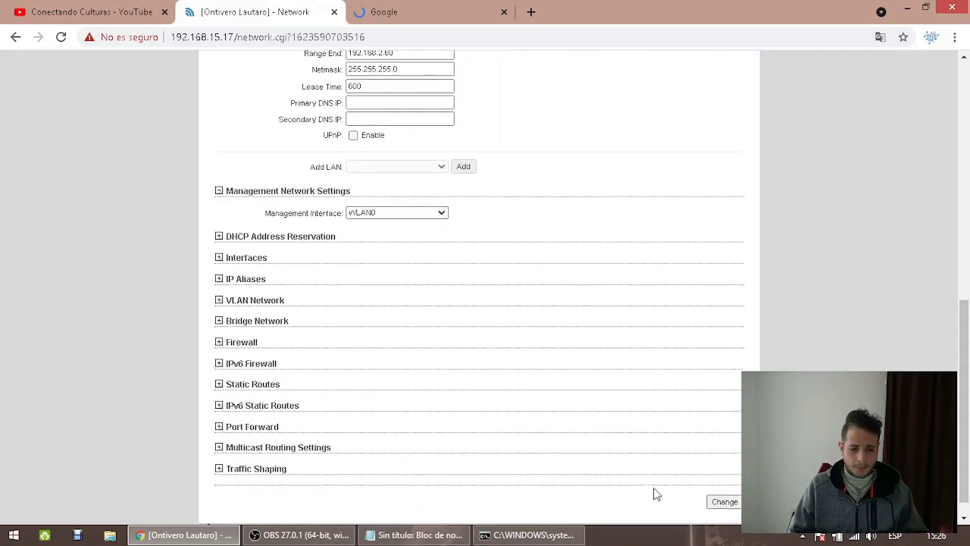
click(528, 535)
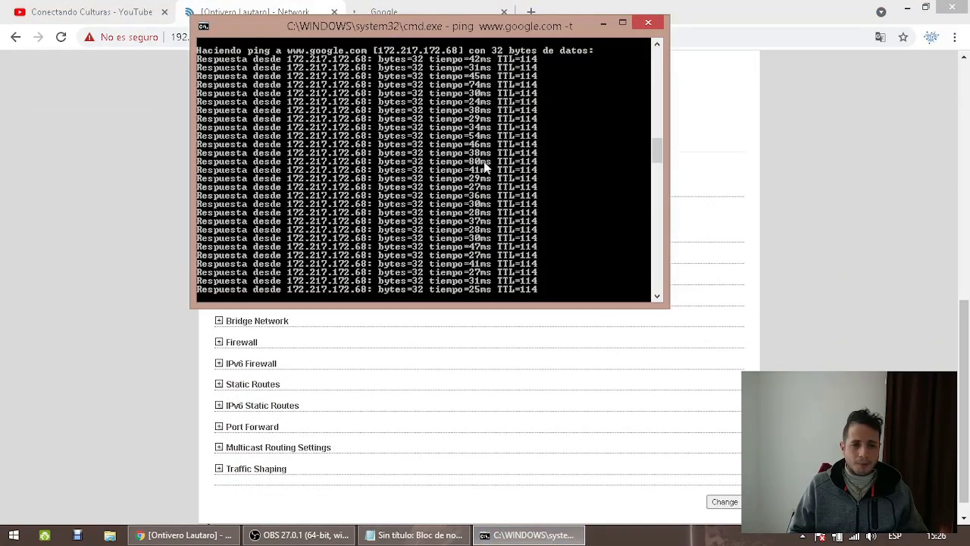
click(851, 171)
scroll(606, 159, down, 1)
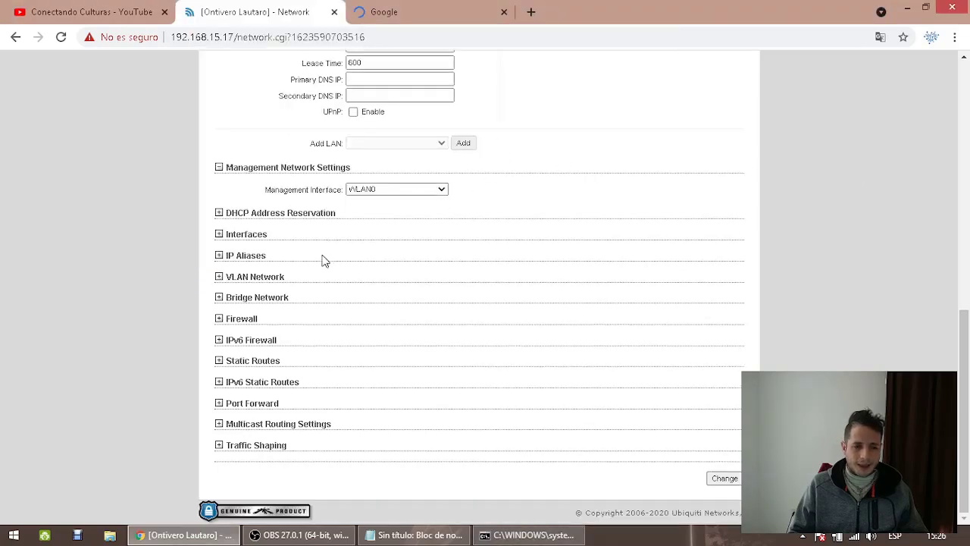
scroll(500, 121, up, 3)
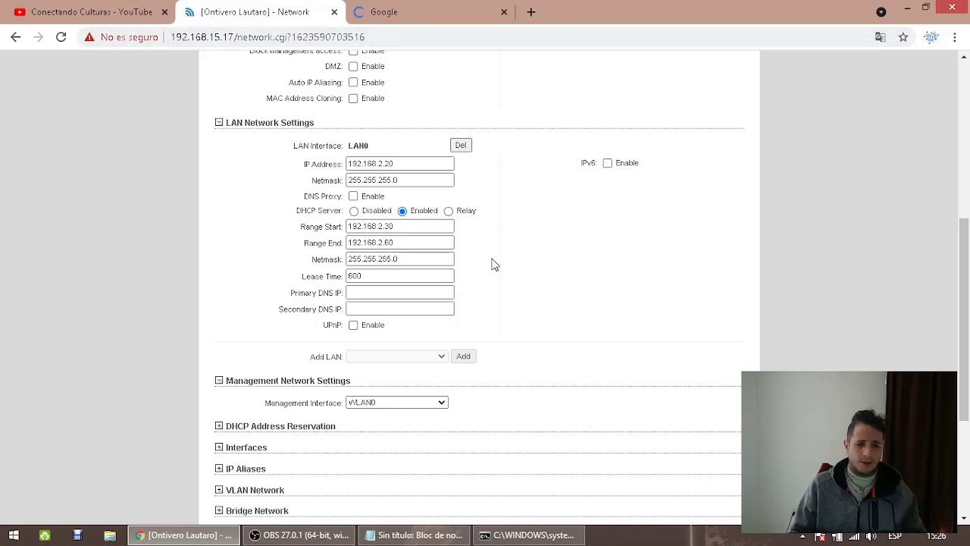
scroll(511, 255, up, 2)
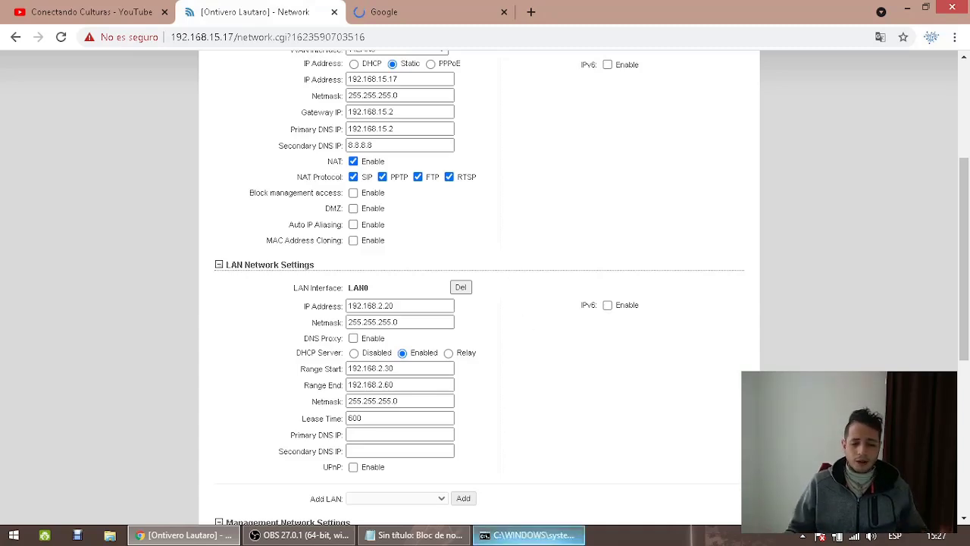
Close the Google tab, leaving the YouTube and airOS Network tabs open.
click(504, 13)
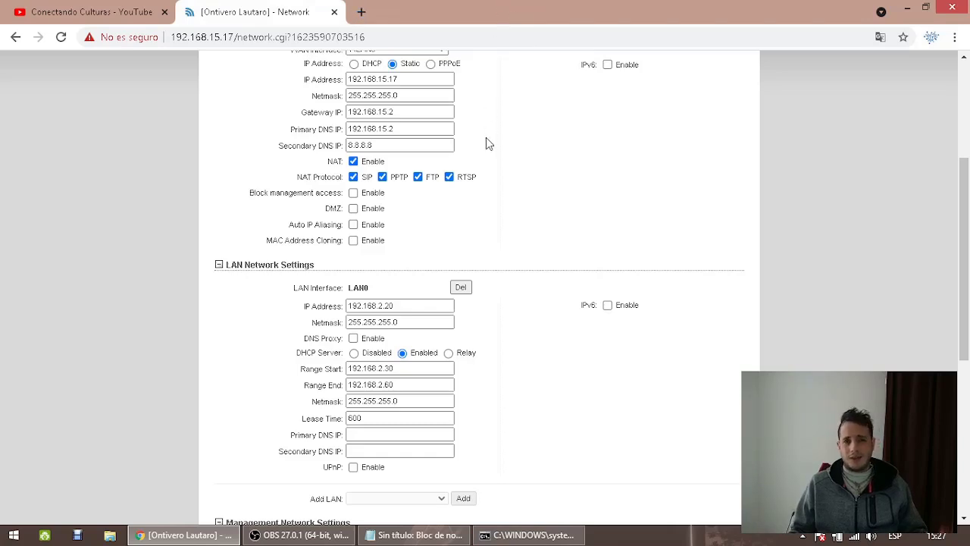
scroll(564, 243, up, 2)
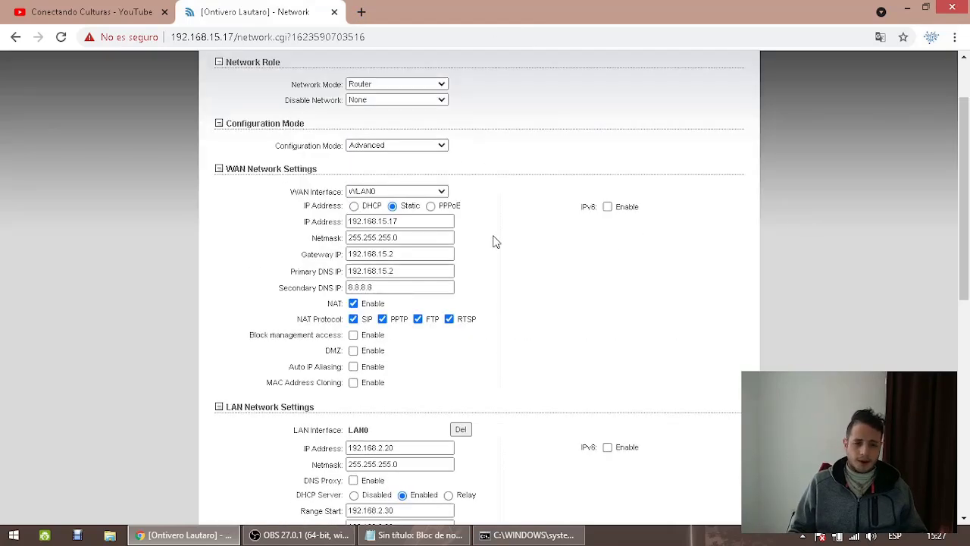
click(409, 256)
click(300, 535)
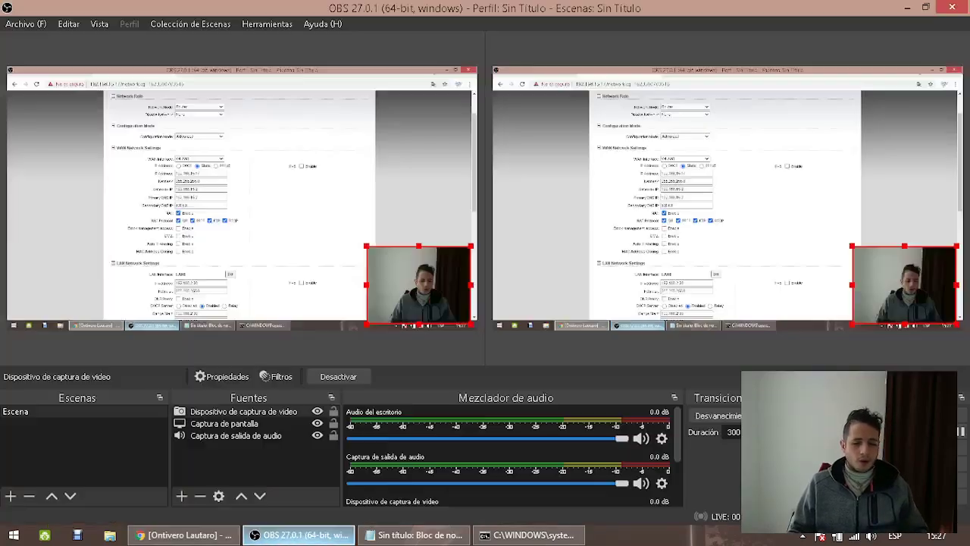
click(298, 538)
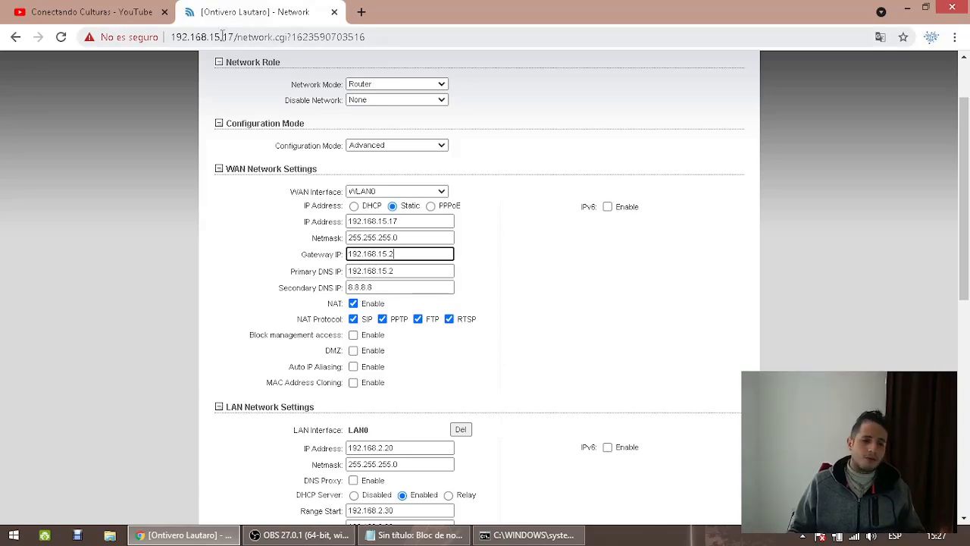
drag(210, 38, 237, 37)
click(531, 535)
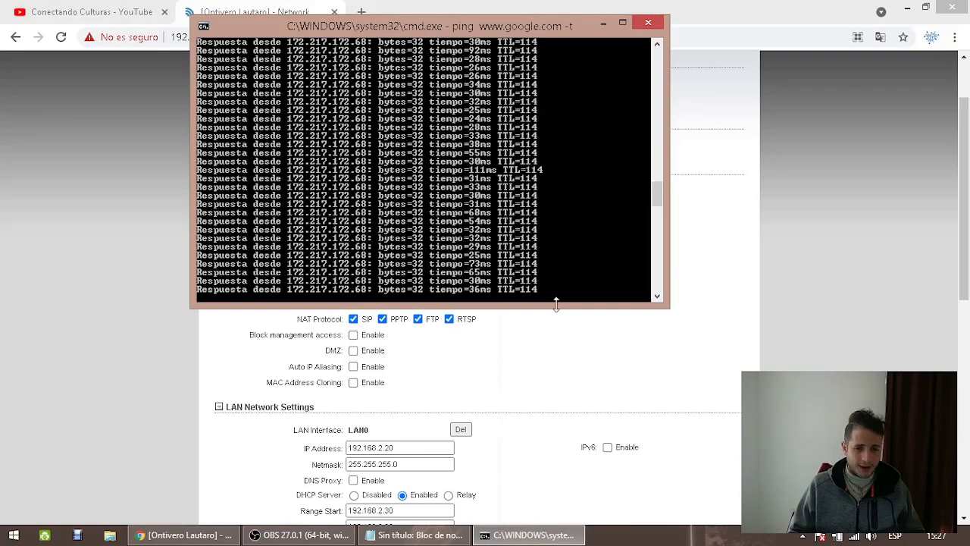
click(536, 373)
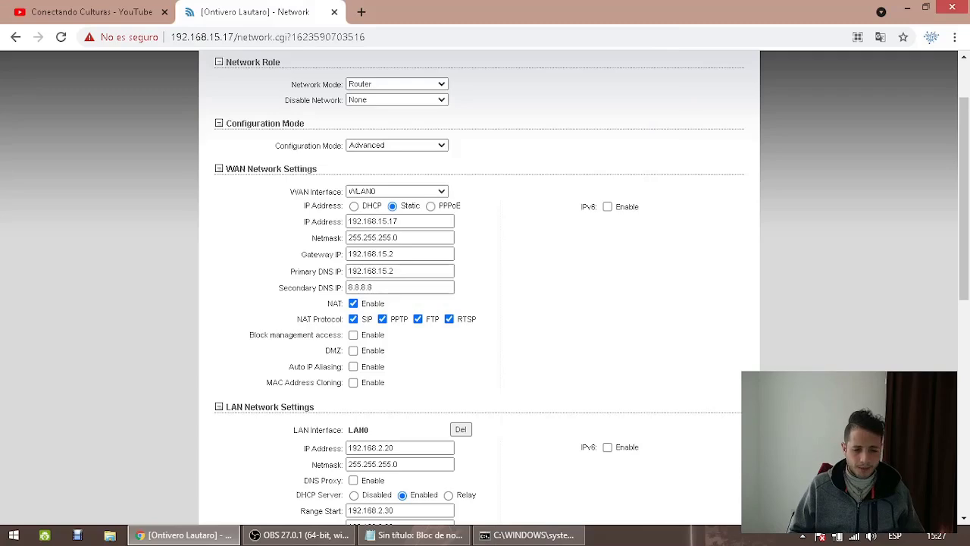
drag(968, 205, 968, 312)
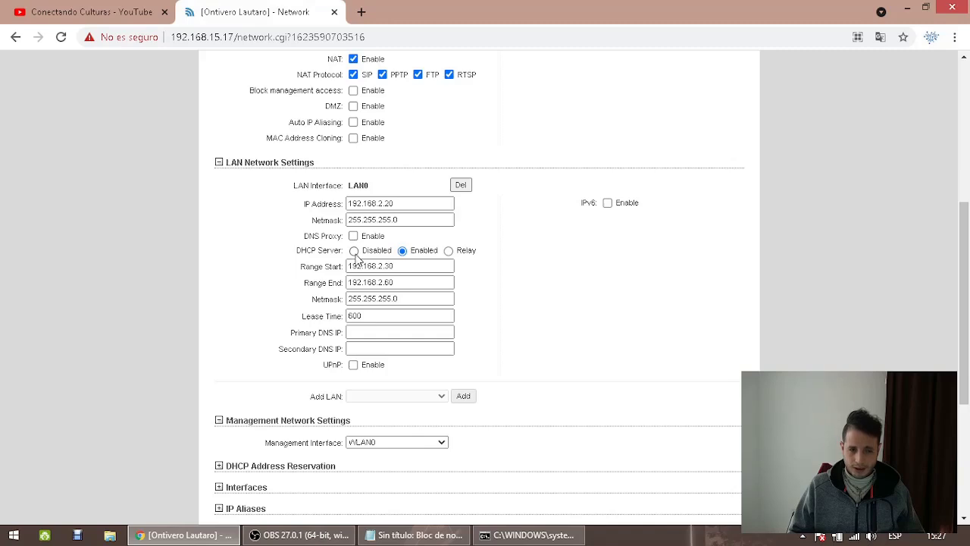
Set the LAN DHCP Server to Disabled and submit with Change.
right_click(356, 257)
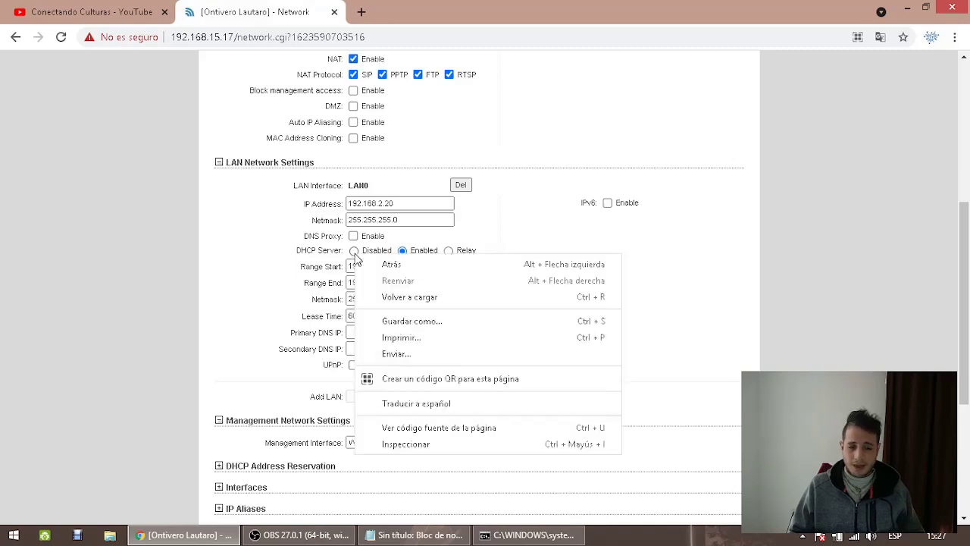
click(214, 218)
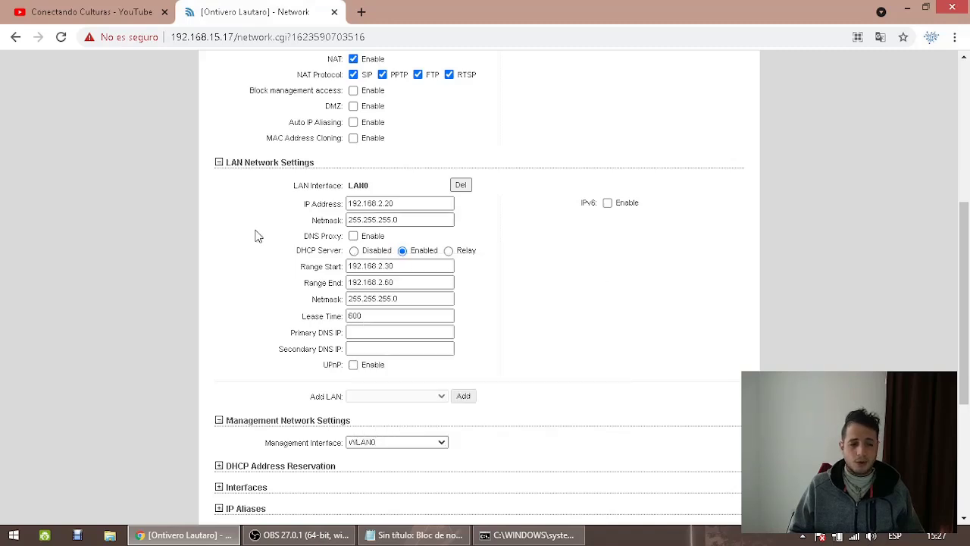
click(353, 251)
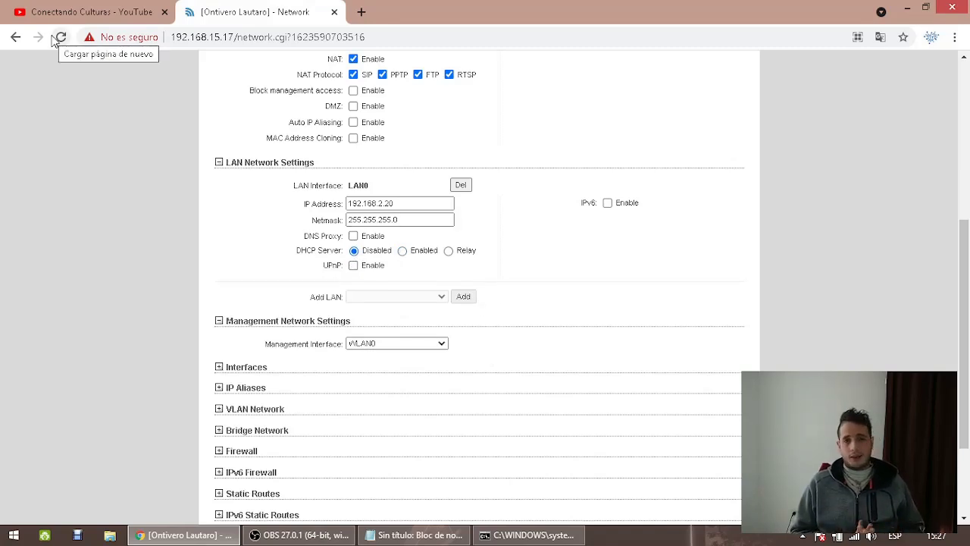
scroll(576, 344, down, 3)
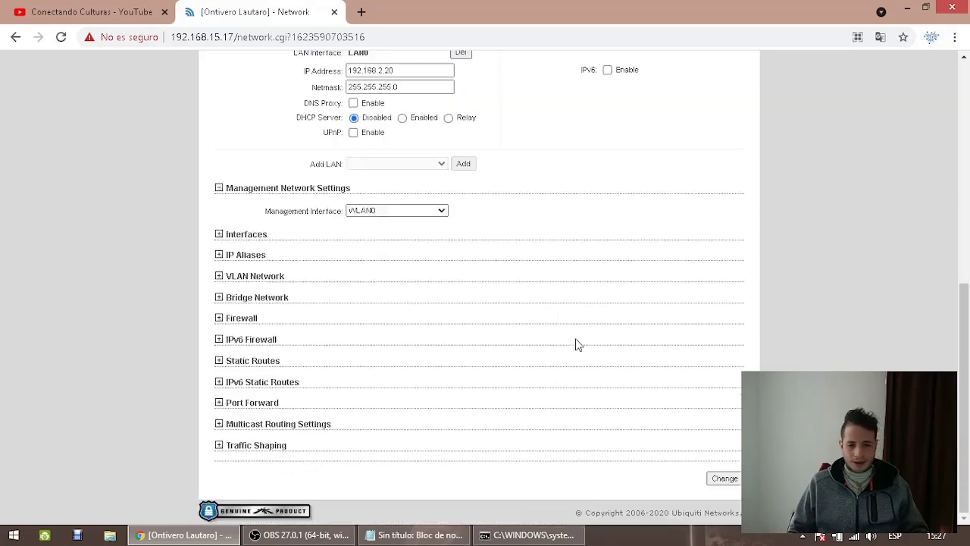
click(724, 478)
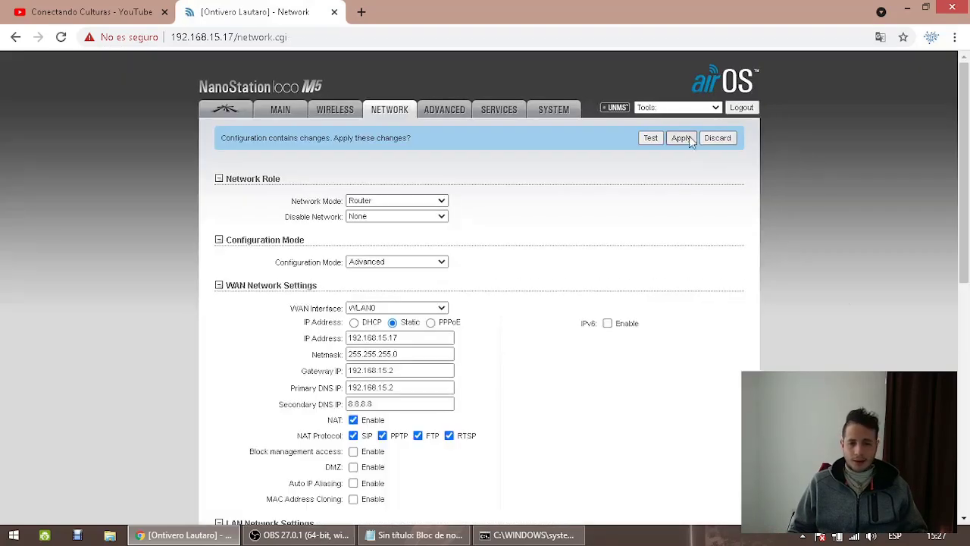
Apply the pending configuration and confirm DHCP Server now reads Disabled.
click(686, 141)
scroll(661, 186, down, 2)
scroll(656, 187, down, 4)
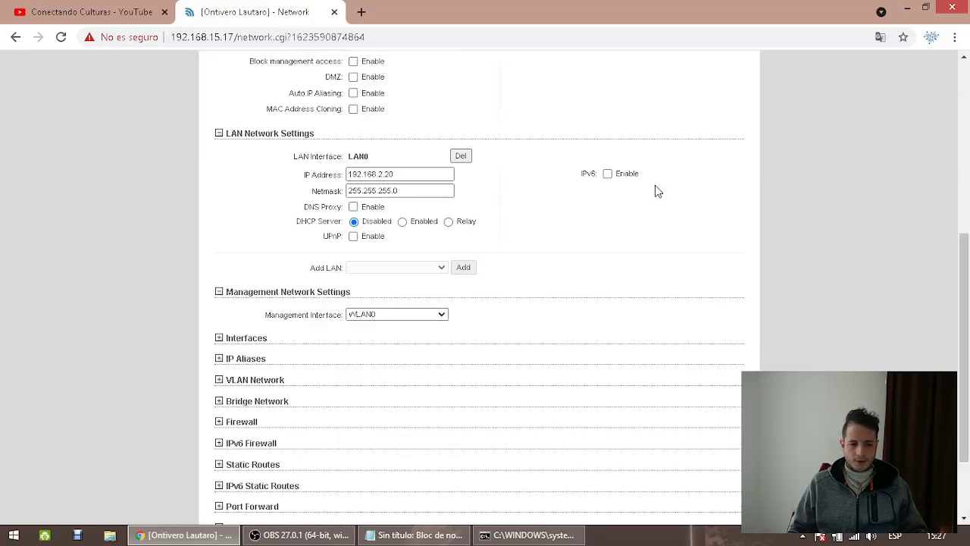
drag(297, 221, 345, 231)
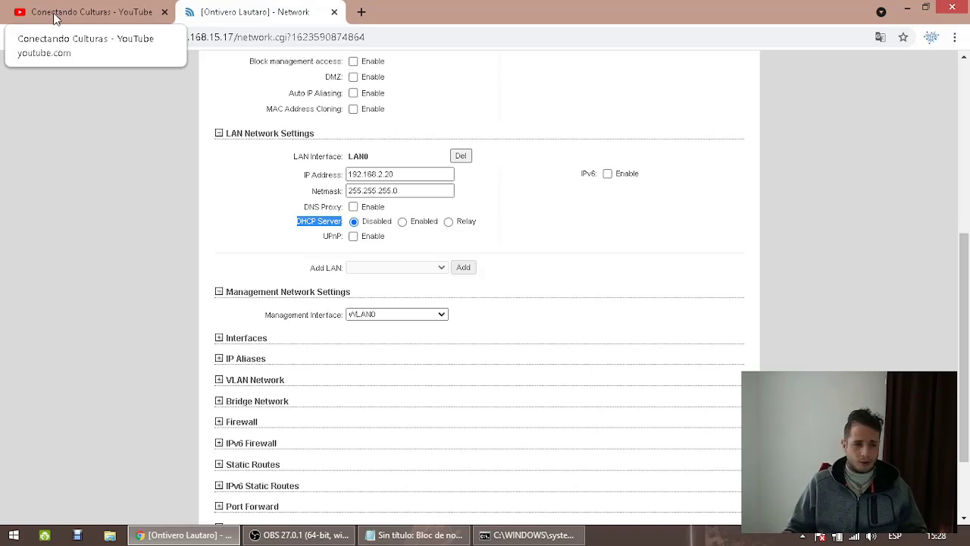
Browse the Conectando Culturas channel's video list, then return to the airOS Network page.
click(53, 15)
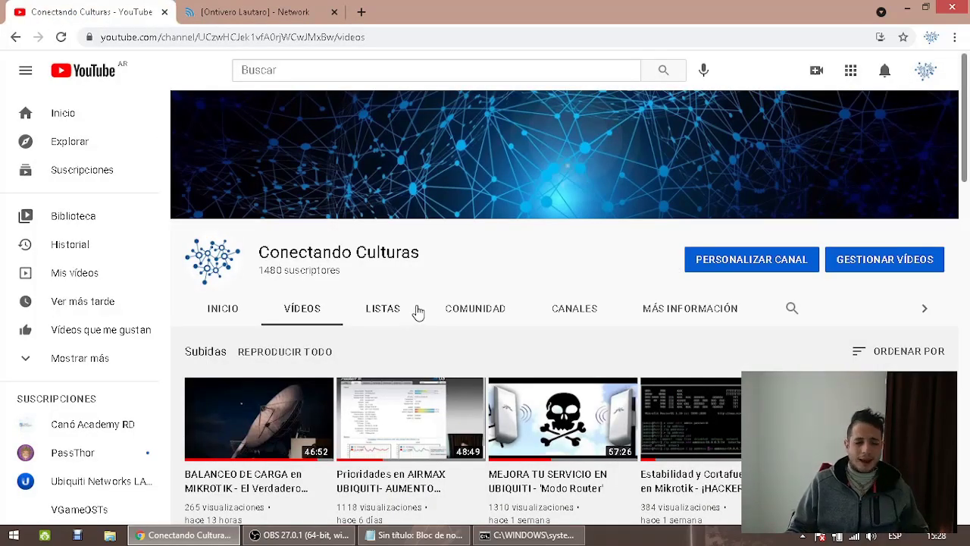
scroll(416, 311, down, 1)
scroll(417, 311, down, 3)
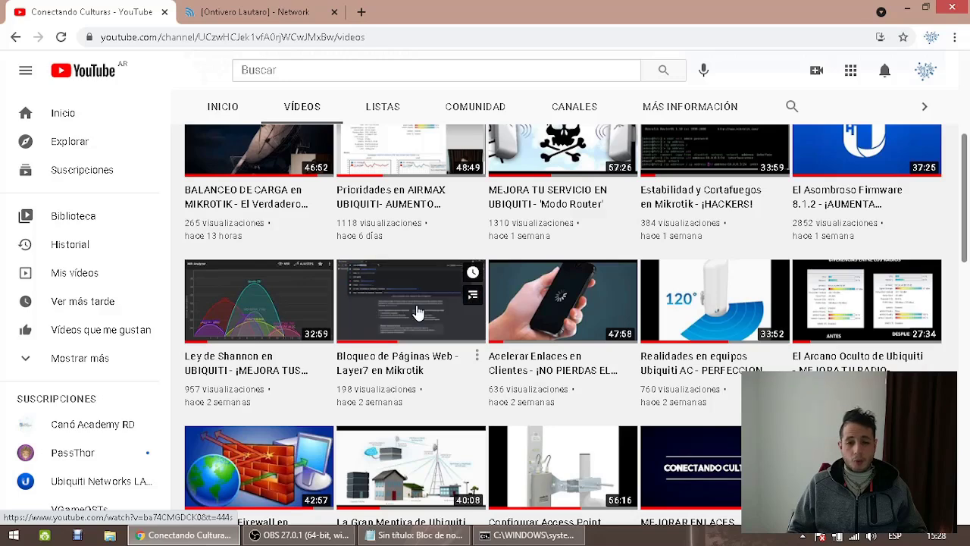
scroll(417, 310, down, 1)
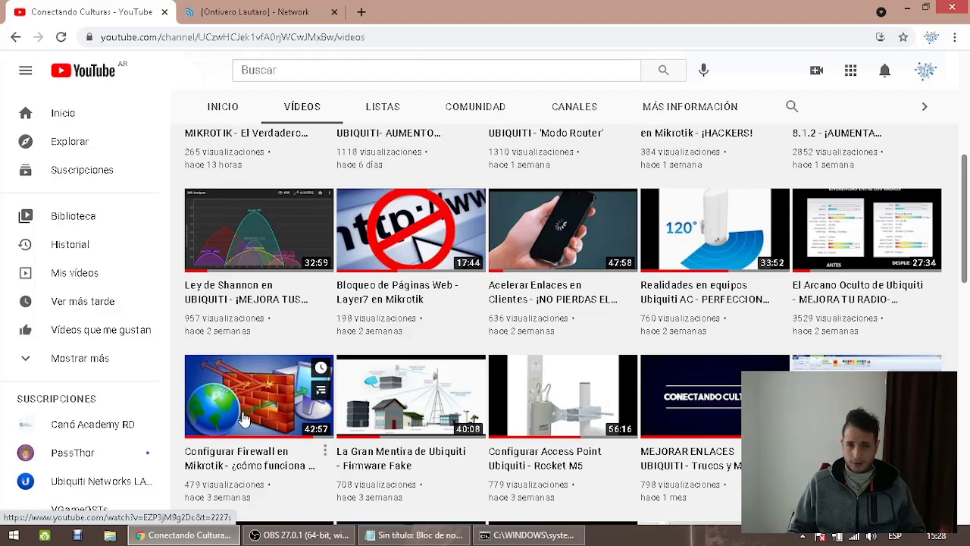
click(278, 15)
scroll(459, 265, up, 5)
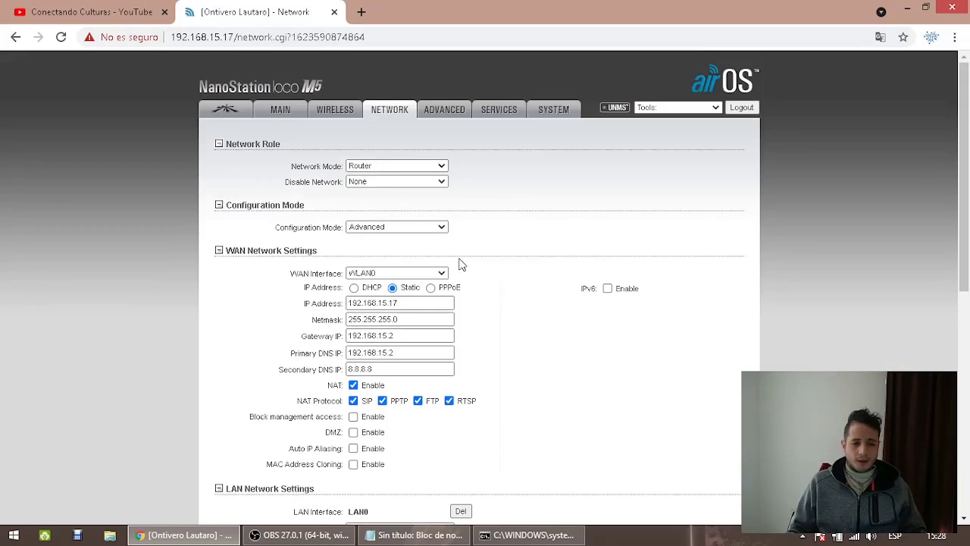
click(285, 111)
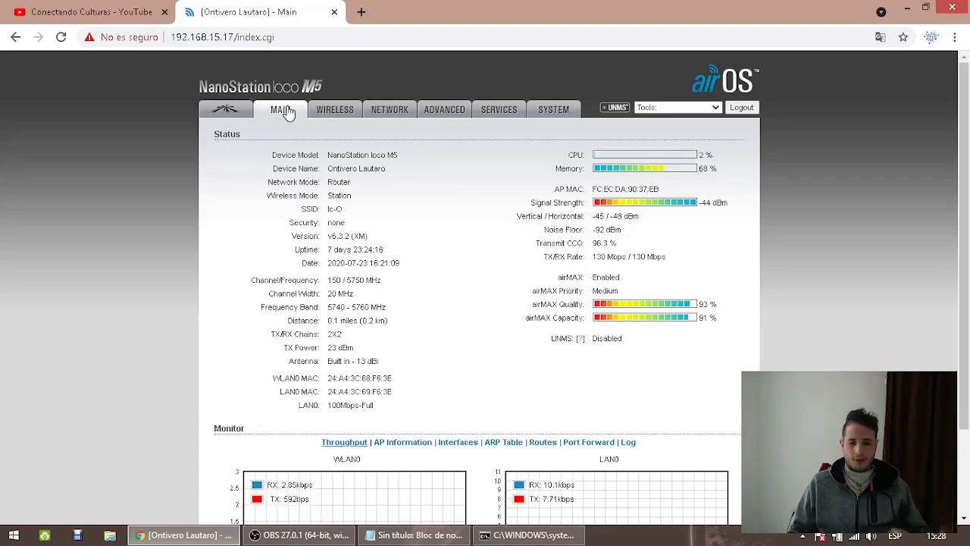
click(377, 114)
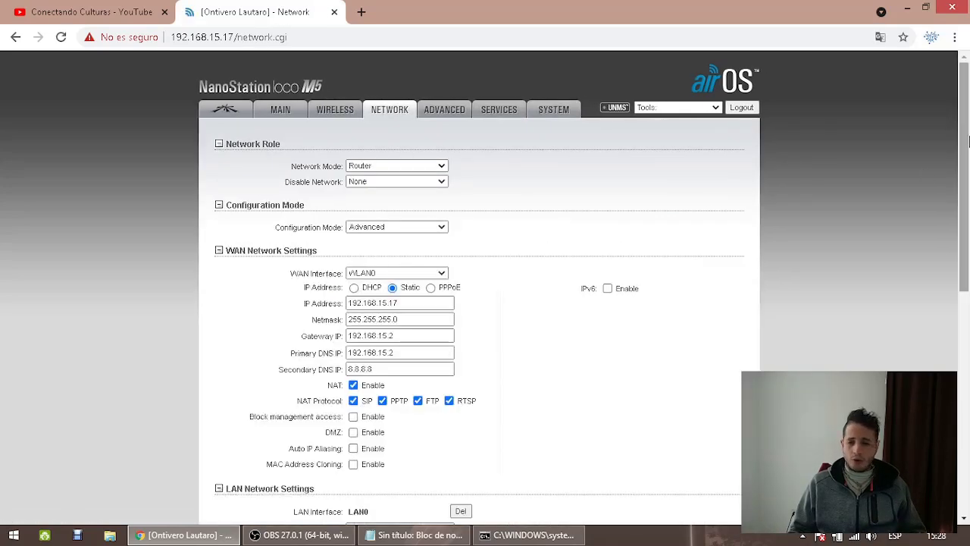
scroll(932, 296, down, 5)
drag(297, 218, 345, 219)
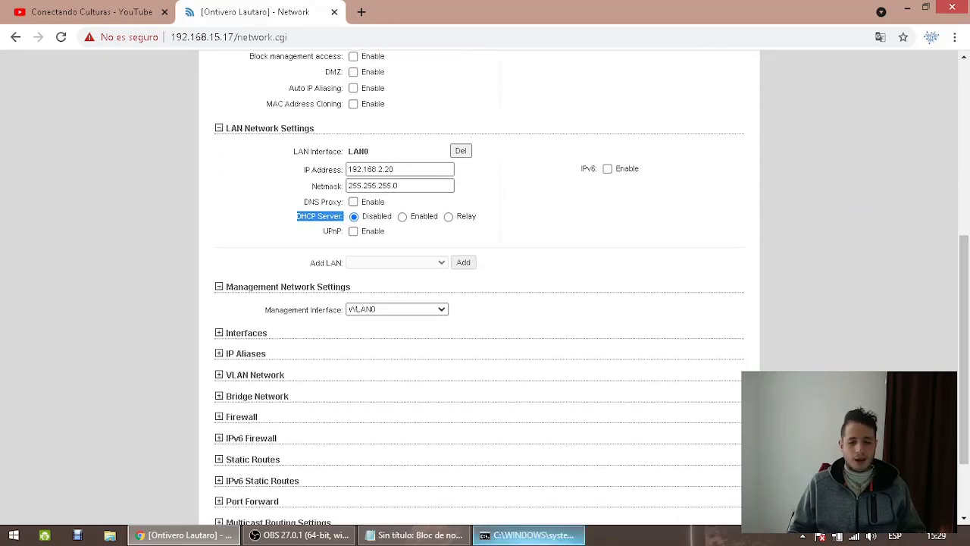
click(533, 539)
click(572, 357)
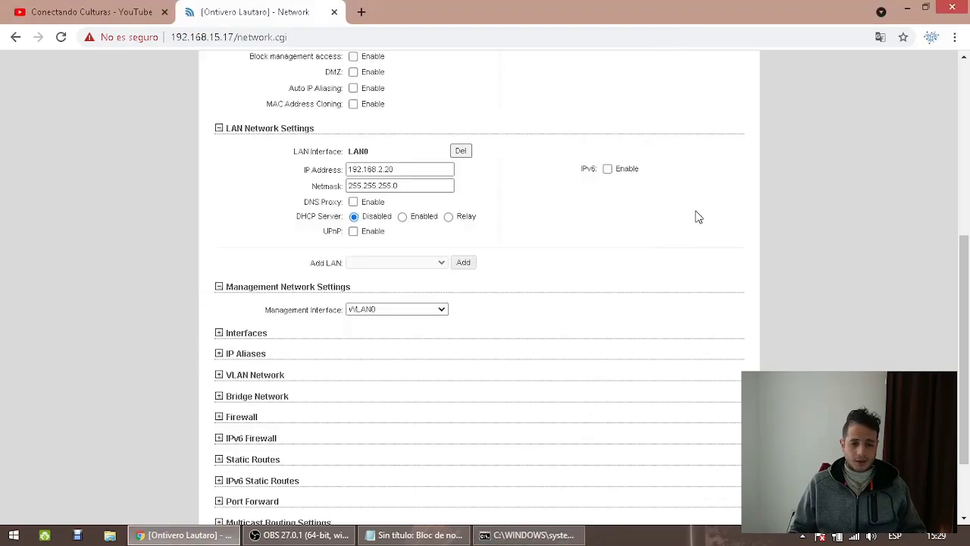
click(579, 534)
click(533, 535)
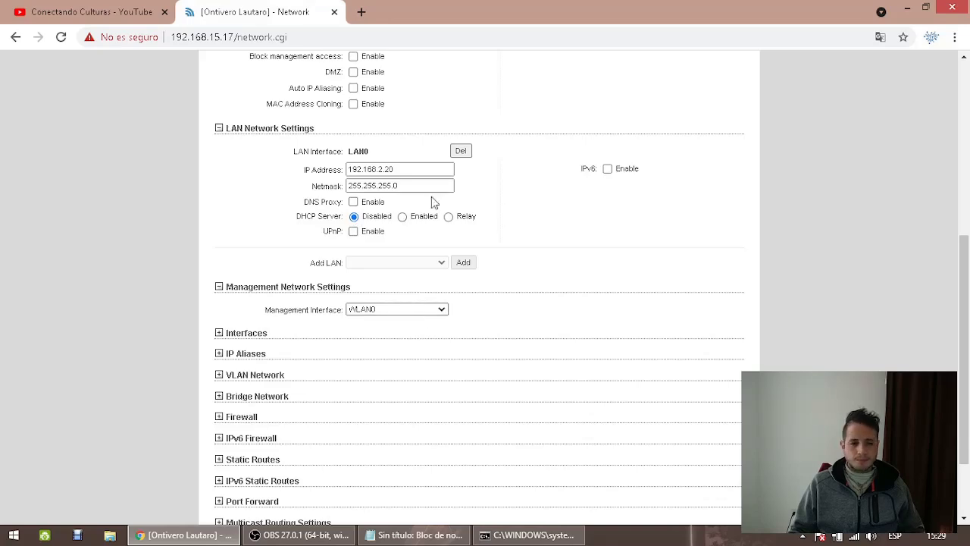
Move the Google ping window higher on screen and enter 192.168.188.1 in a new Chrome tab.
click(502, 536)
drag(439, 31, 718, 227)
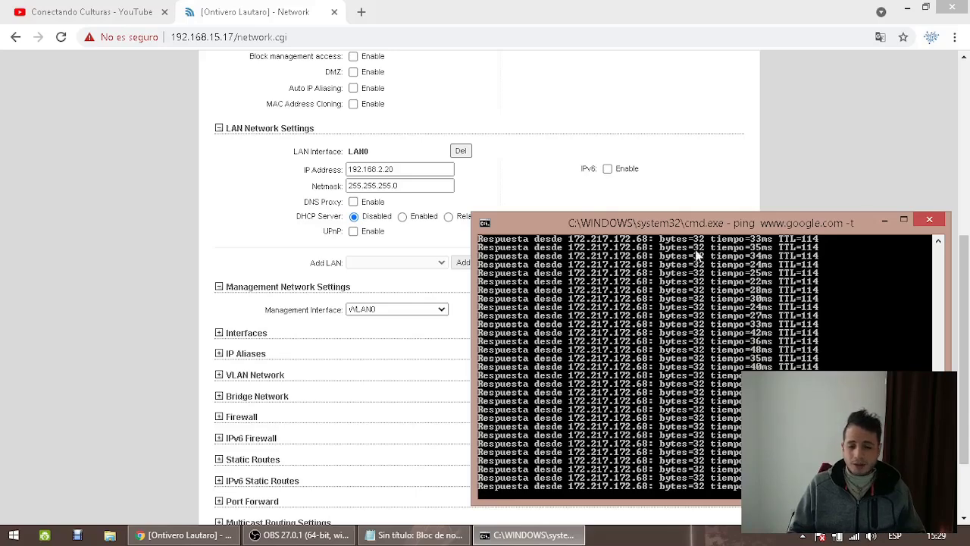
drag(691, 231, 690, 107)
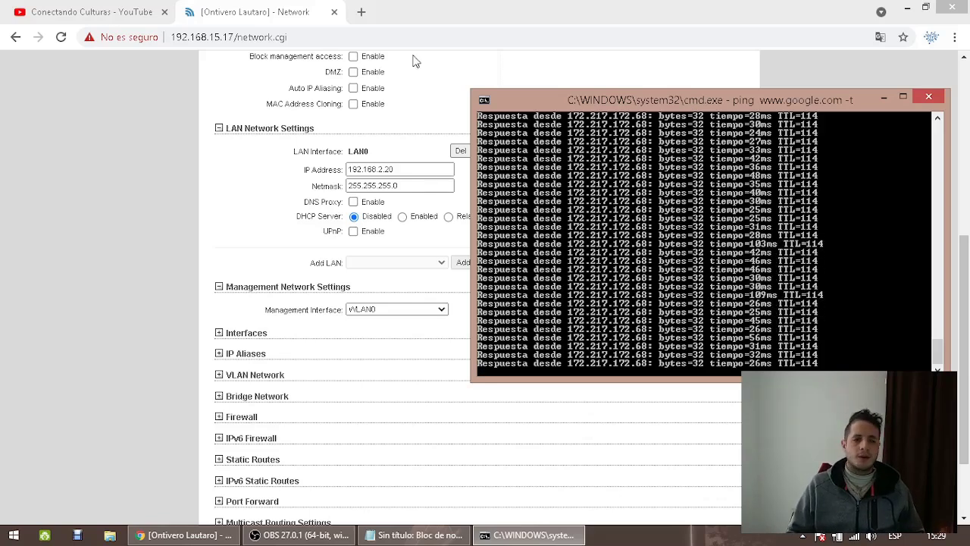
click(362, 13)
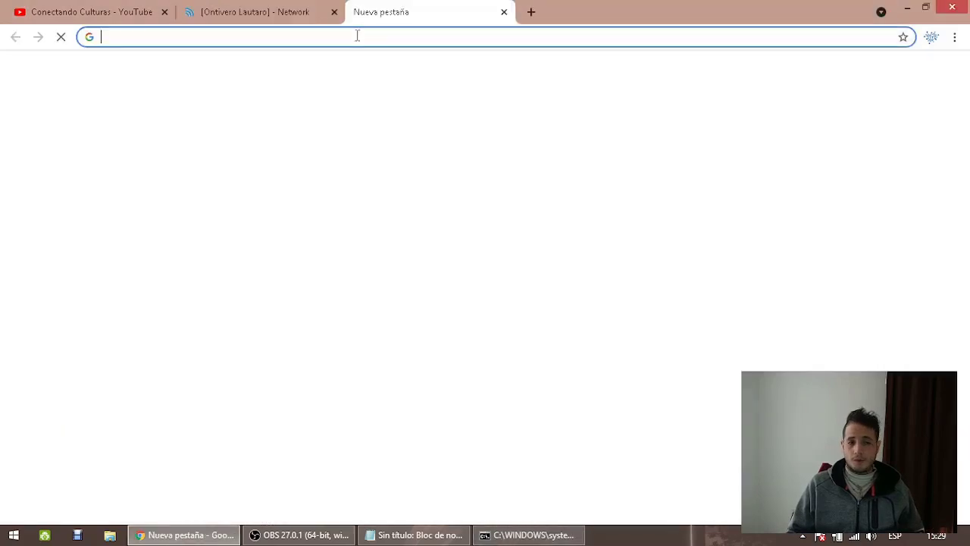
text(192.168)
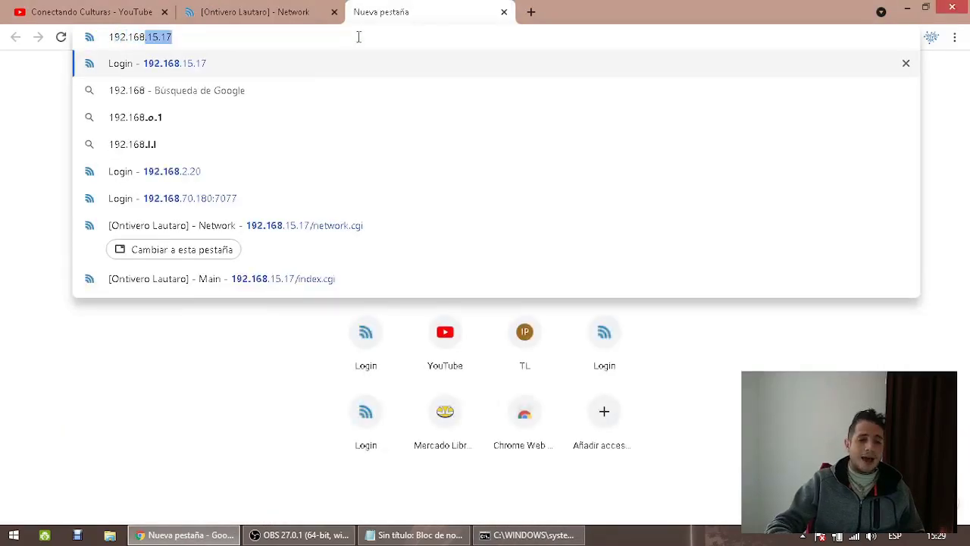
text(.188.1)
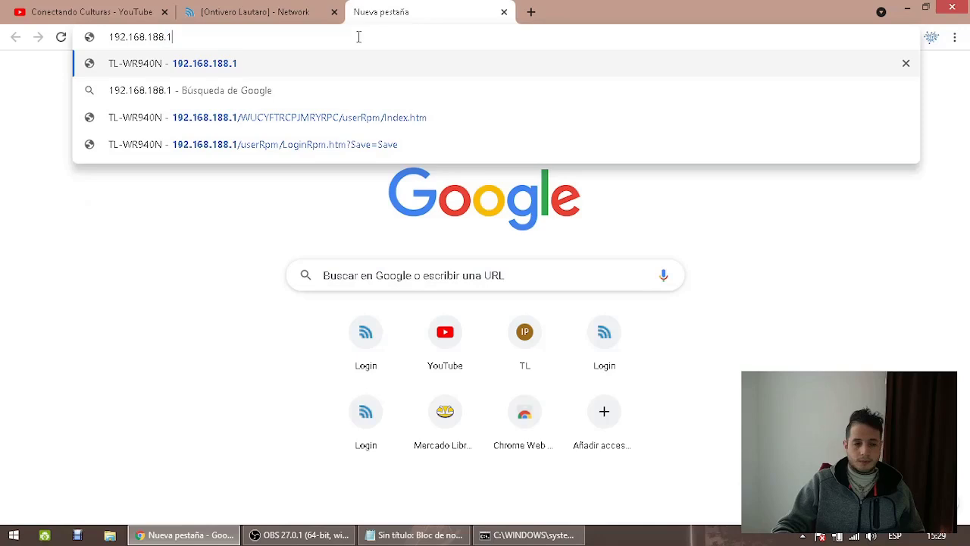
Load the TL-WR940N login at 192.168.188.1 and sign in with the router's username and password.
key(Return)
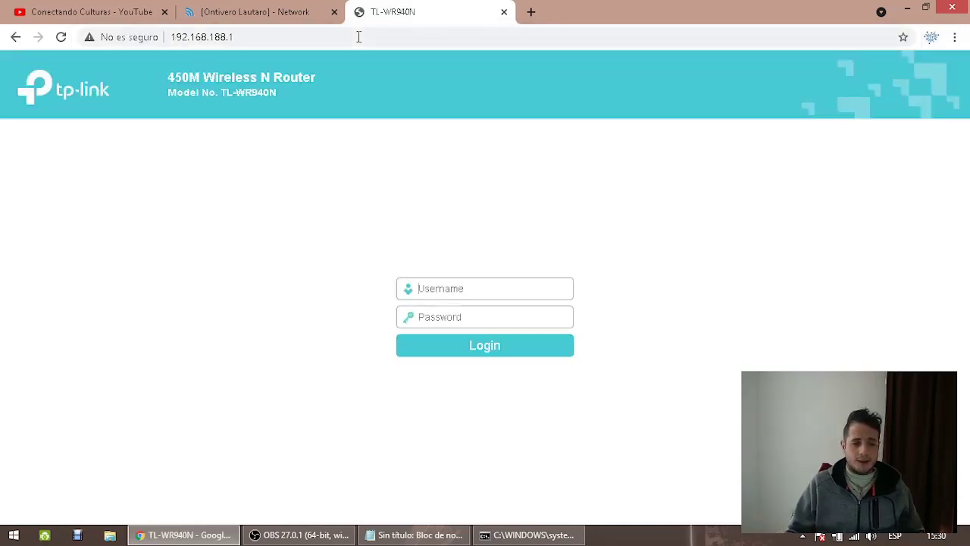
click(212, 36)
double_click(216, 36)
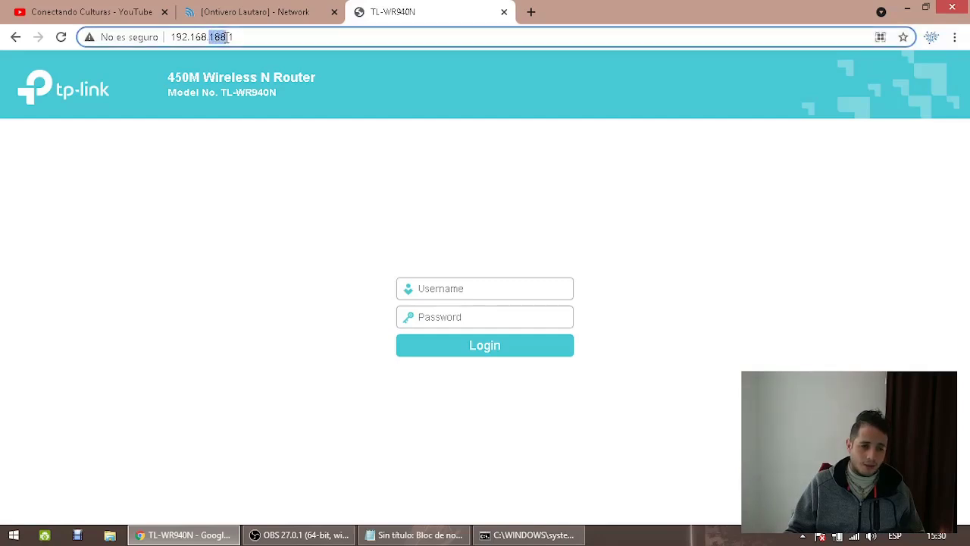
click(258, 44)
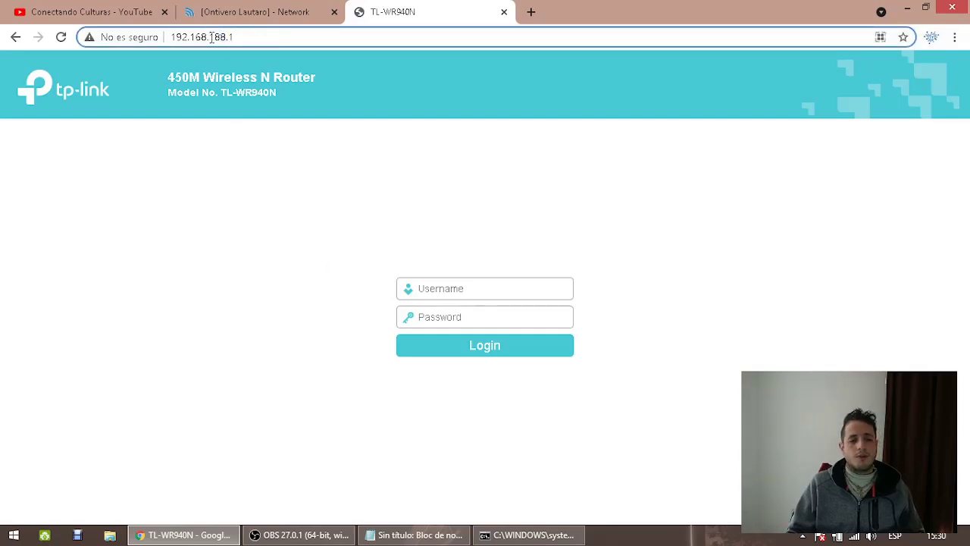
drag(213, 37, 239, 37)
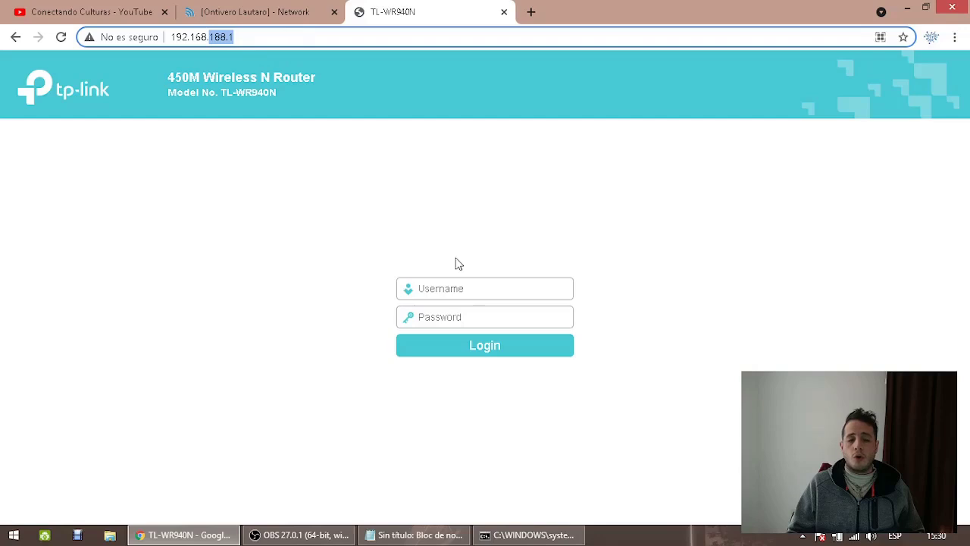
click(459, 290)
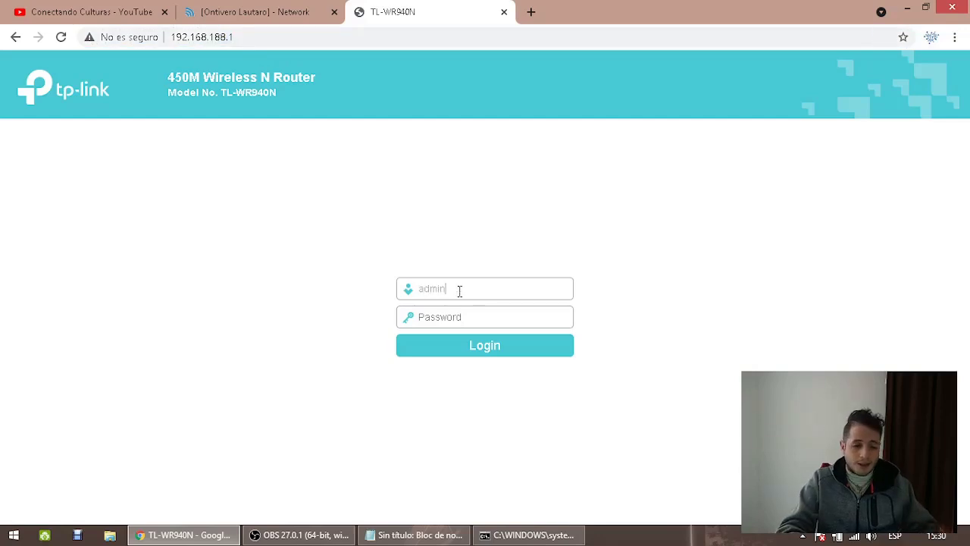
key(Return)
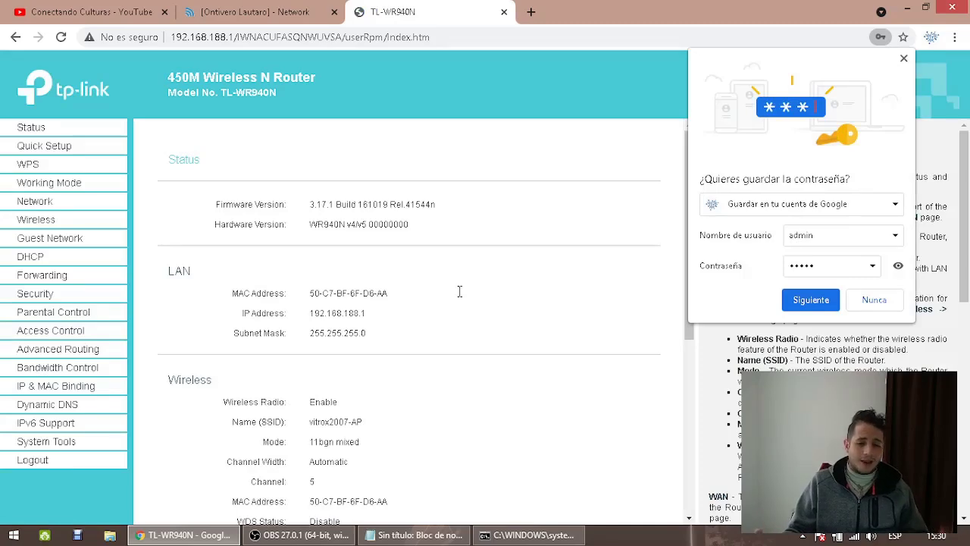
Dismiss the save-password offer and review the WAN: Dynamic IP 192.168.2.40, gateway 192.168.2.20.
click(904, 59)
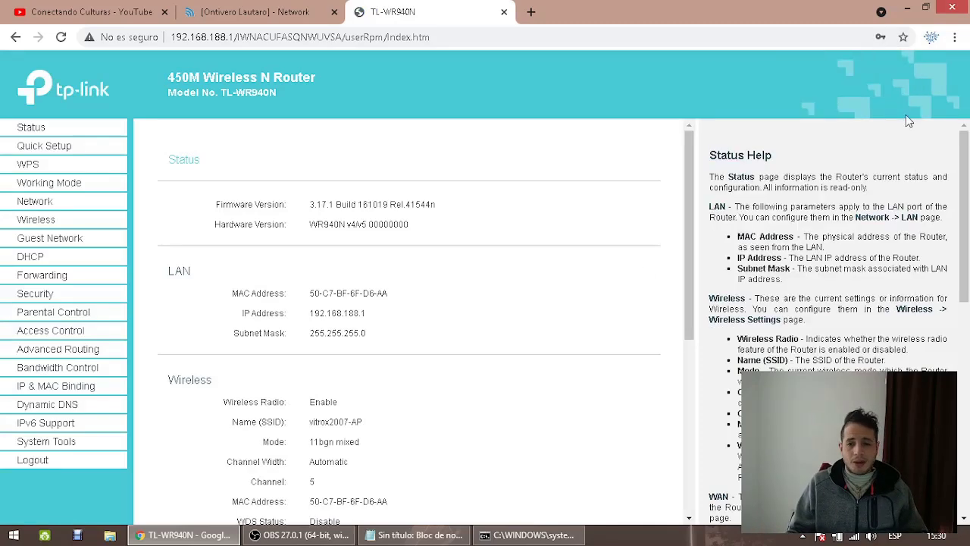
scroll(962, 182, down, 2)
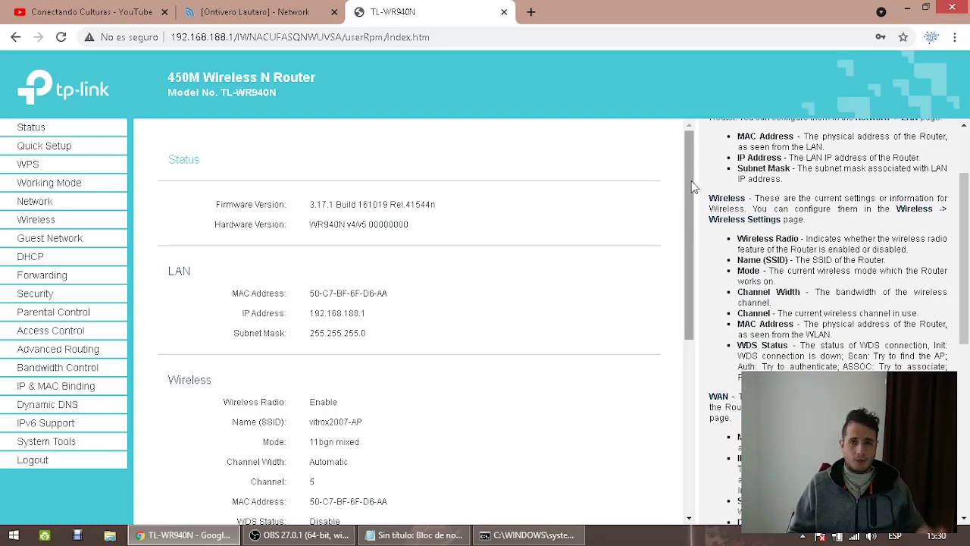
drag(691, 181, 680, 362)
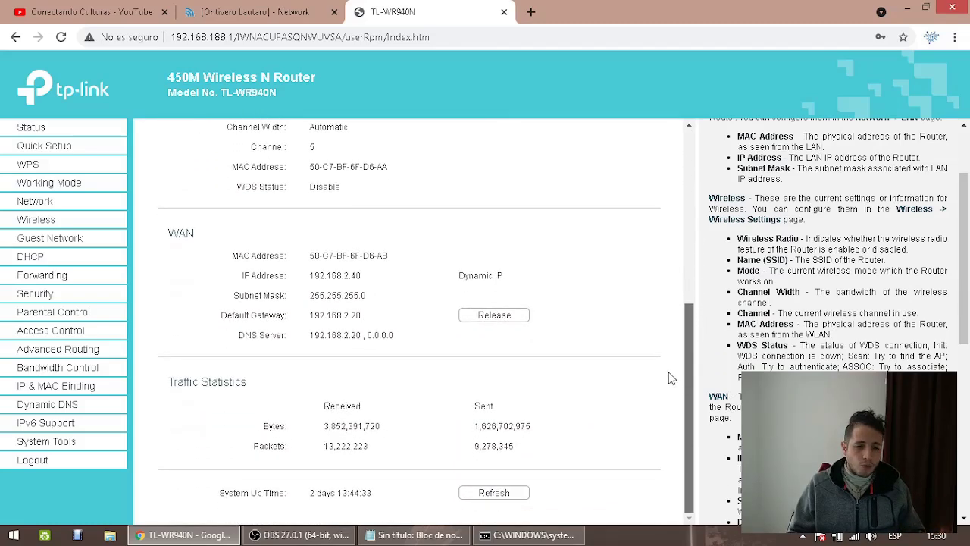
drag(172, 237, 425, 297)
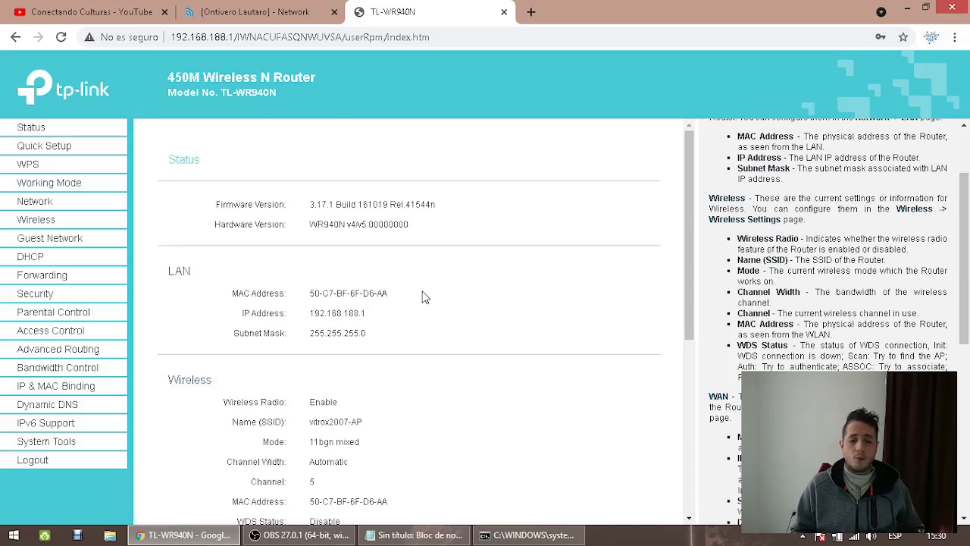
scroll(428, 299, down, 5)
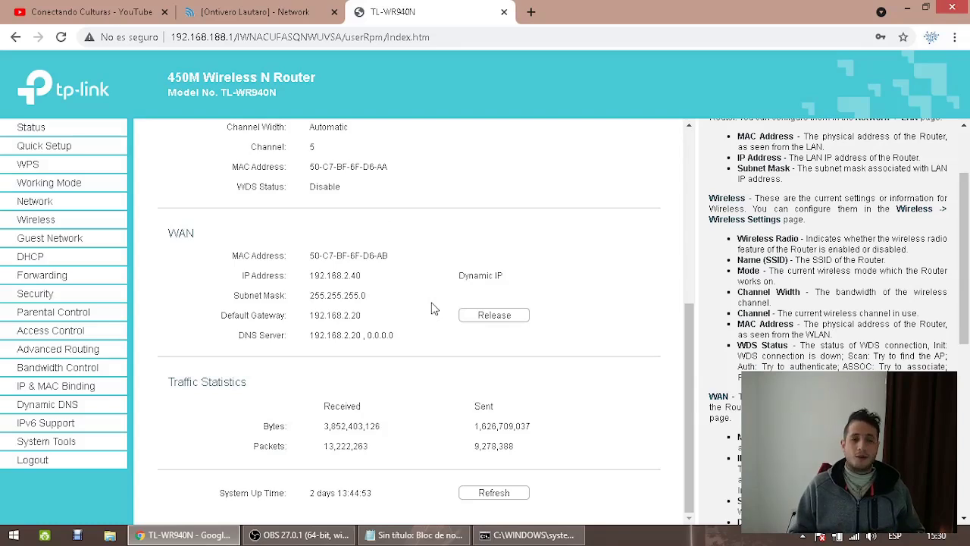
Check the NanoStation settings, then return to highlight the TL-WR940N's Dynamic IP WAN type.
click(243, 9)
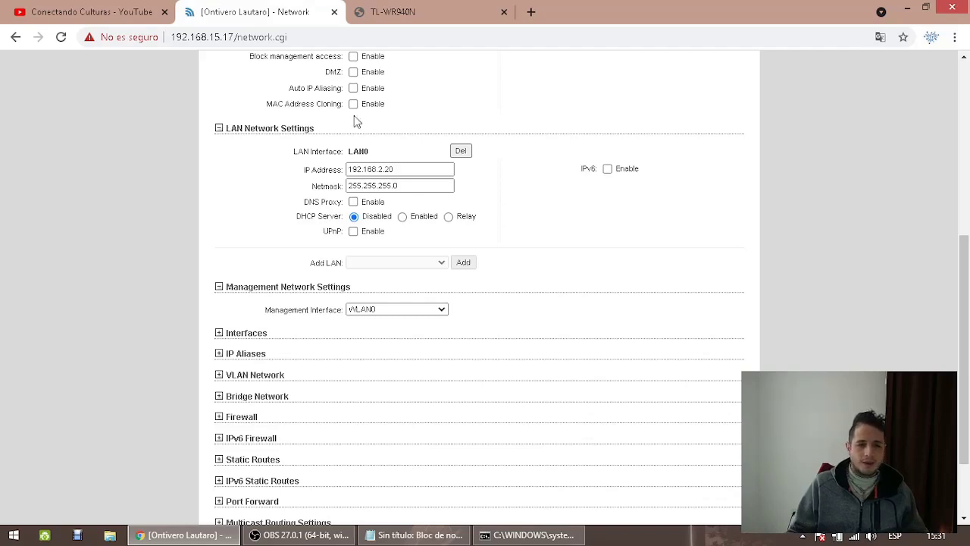
click(441, 9)
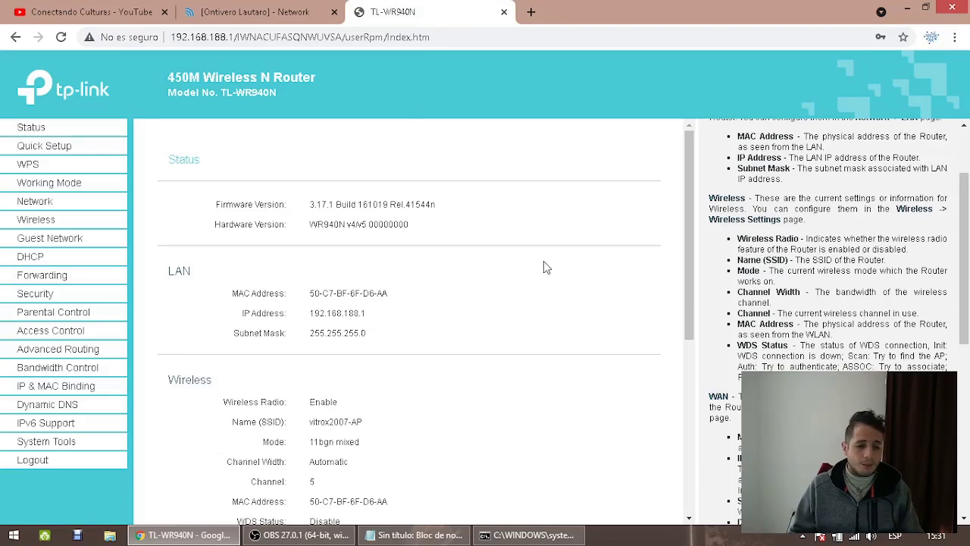
drag(688, 196, 632, 372)
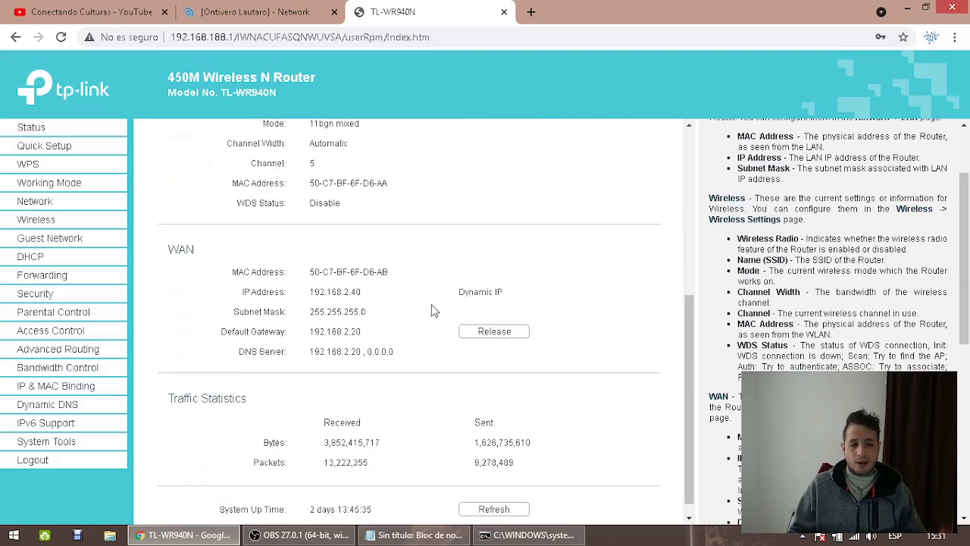
drag(457, 294, 509, 290)
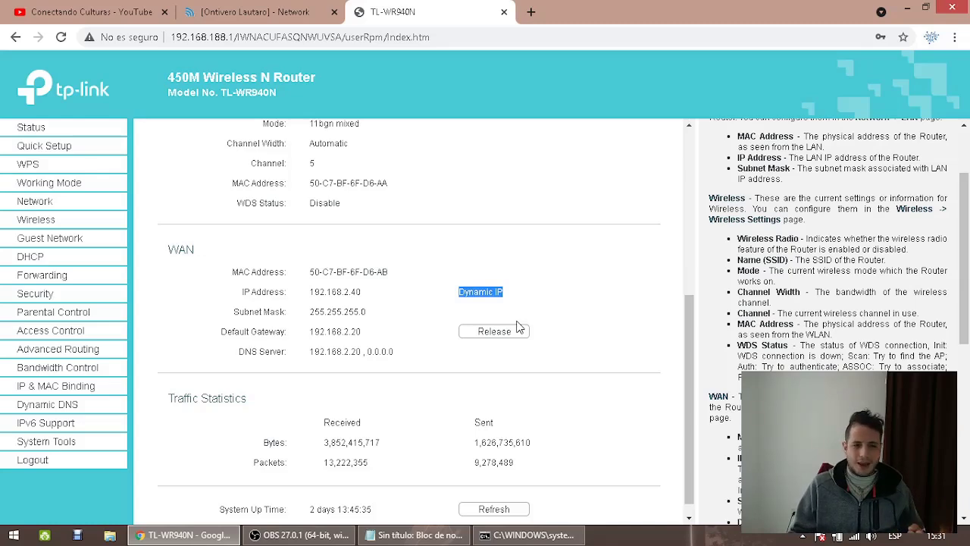
Release the TL-WR940N WAN's dynamic IP, leaving its address, mask, gateway and DNS at 0.0.0.0.
click(517, 329)
scroll(499, 338, down, 5)
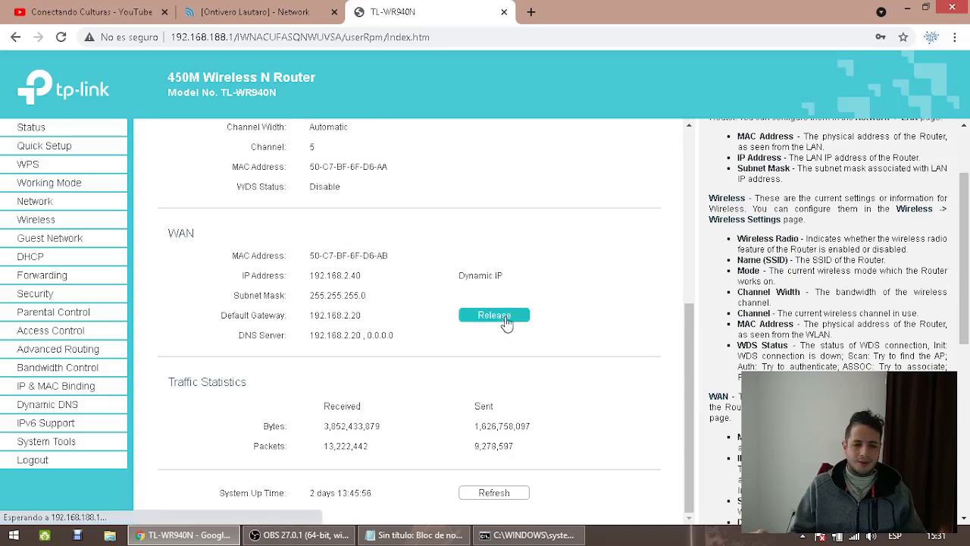
click(507, 322)
scroll(506, 324, down, 5)
scroll(506, 324, down, 1)
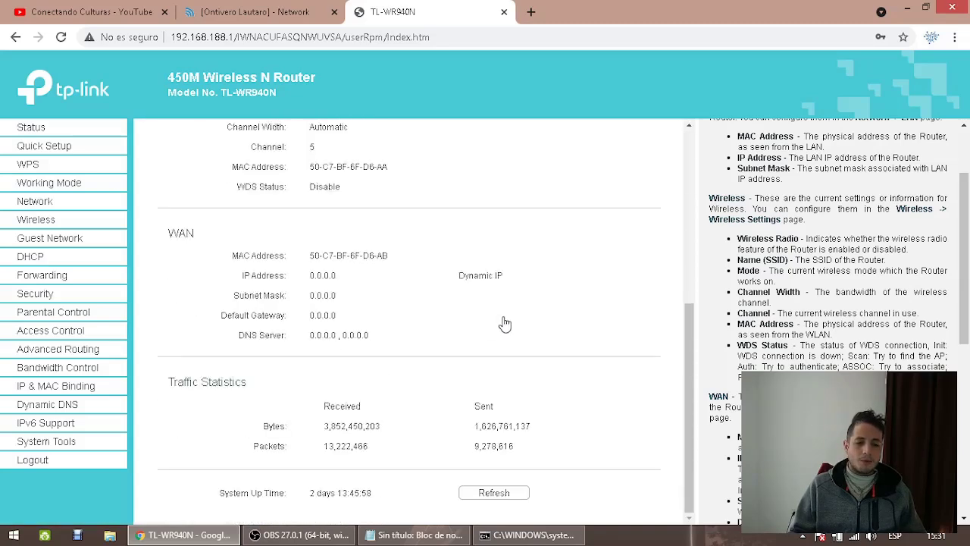
drag(259, 262, 349, 284)
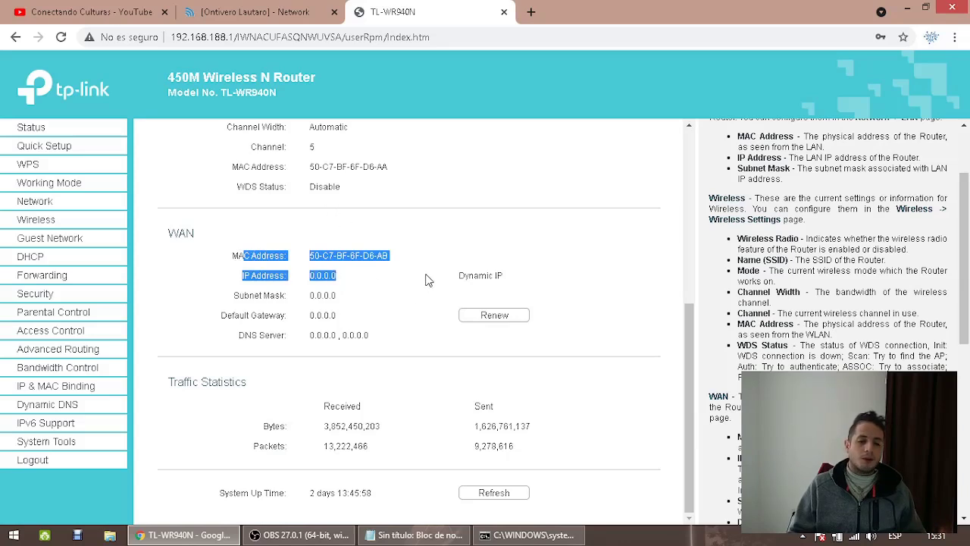
click(340, 288)
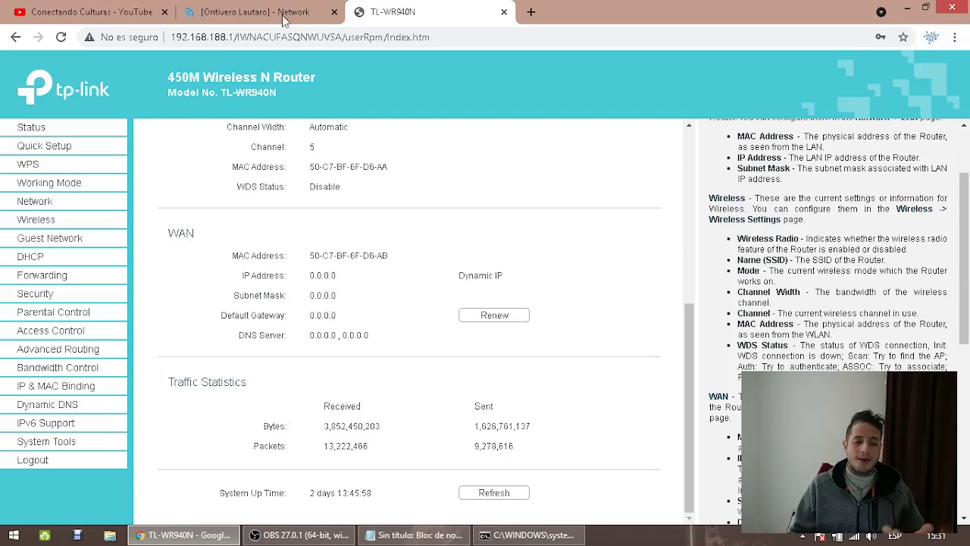
Highlight the NanoStation's DHCP Server setting, then return to the TL-WR940N Status page.
click(282, 9)
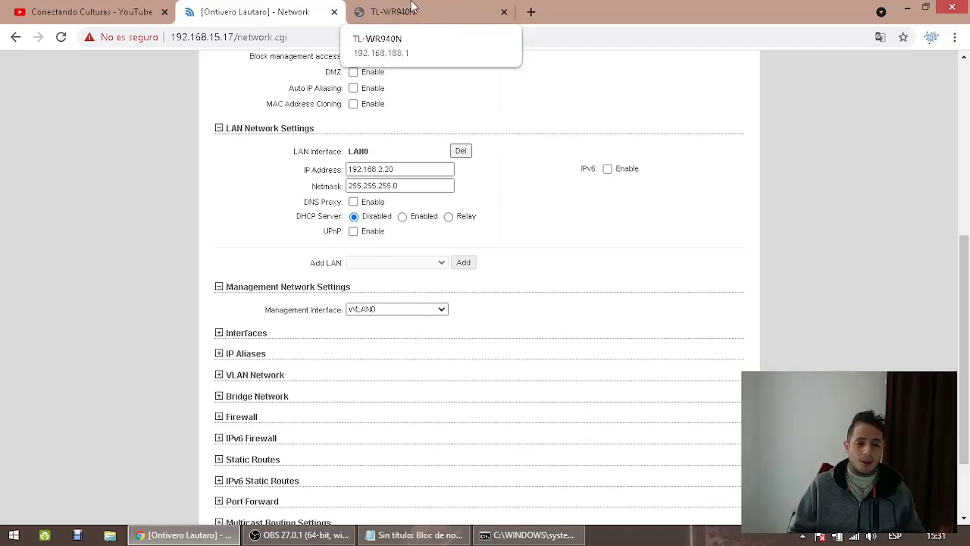
drag(295, 216, 338, 219)
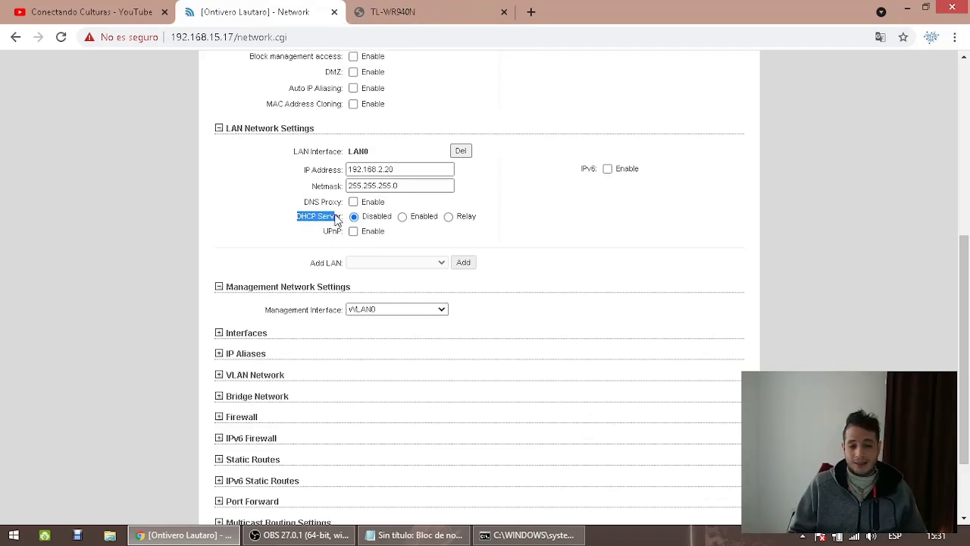
click(405, 10)
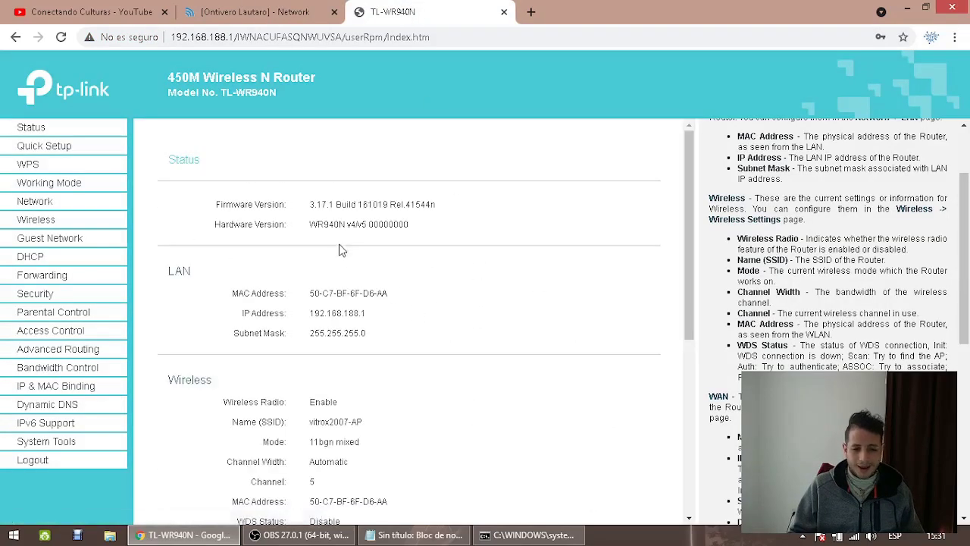
Confirm the TL-WR940N WAN details still show 0.0.0.0.
scroll(470, 318, down, 5)
drag(286, 256, 395, 331)
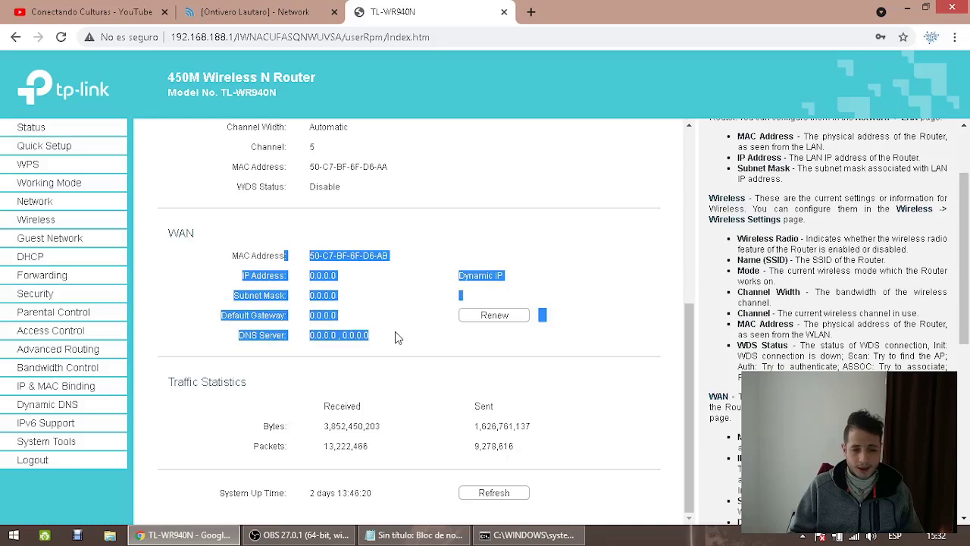
click(401, 354)
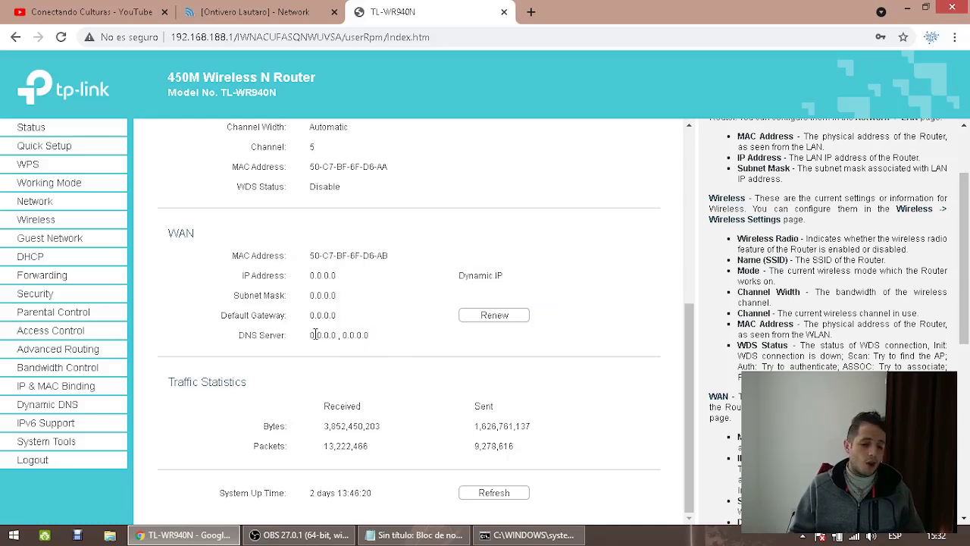
Visit System Tools > Reboot, return to Status, and check the ping: destination network unreachable.
click(58, 448)
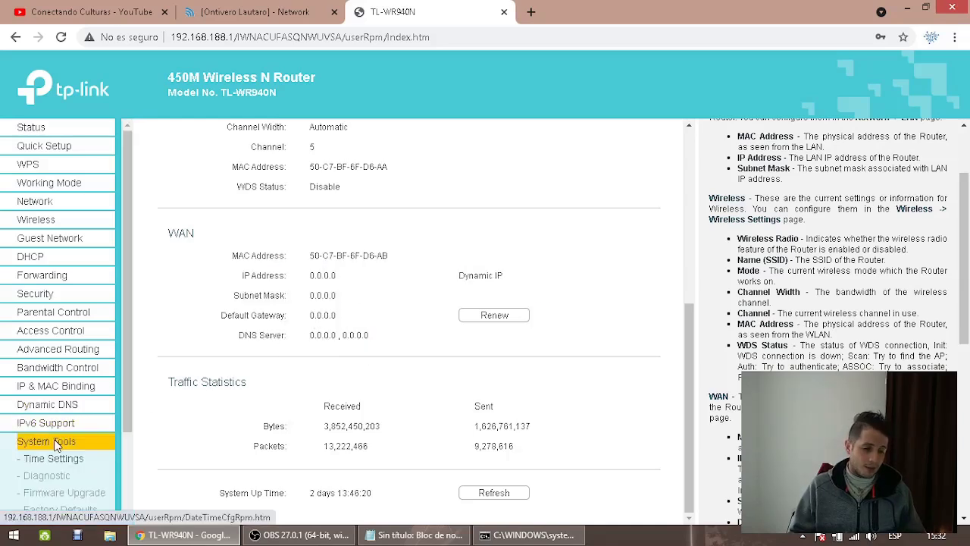
click(42, 437)
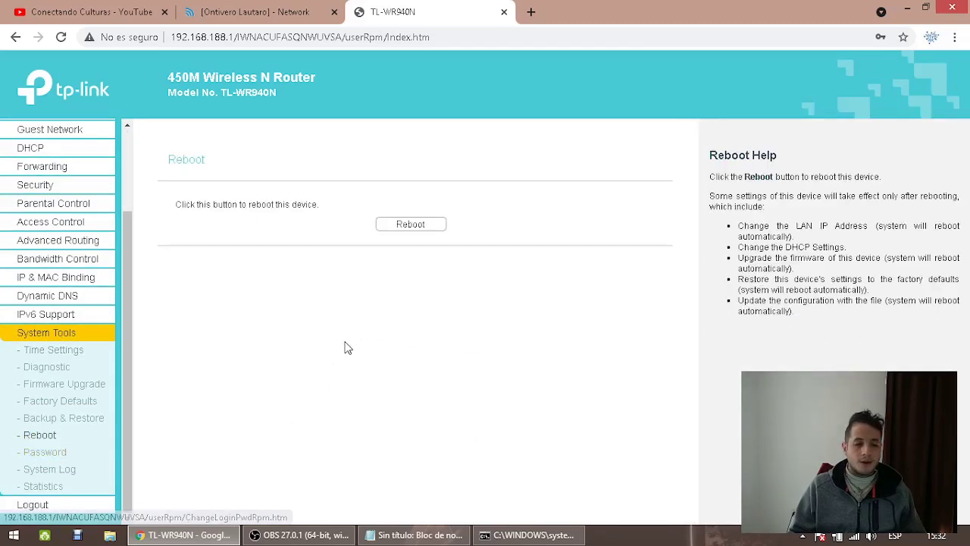
scroll(38, 146, up, 3)
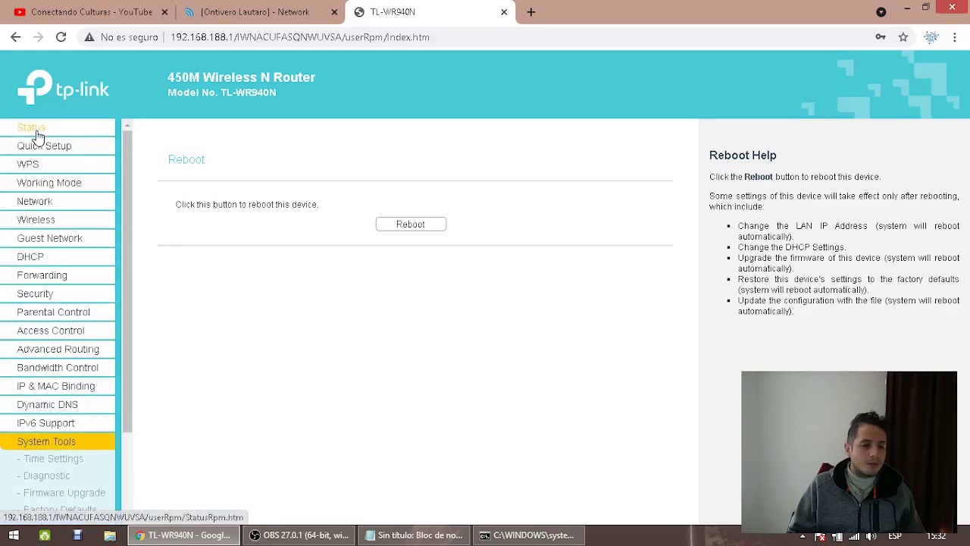
click(35, 130)
click(489, 536)
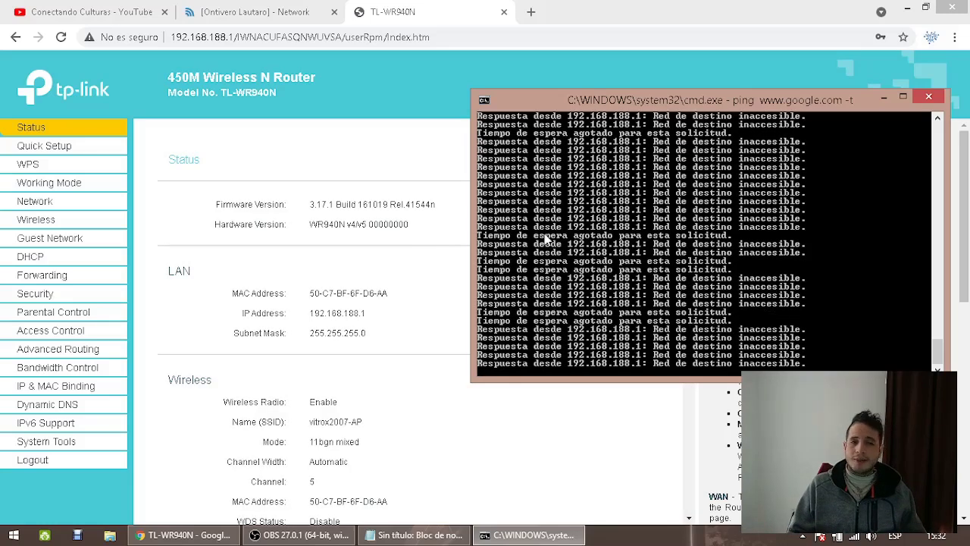
Re-enable the NanoStation's LAN DHCP server with lease time 600 and submit it, then view the TL-WR940N tab.
click(259, 9)
scroll(686, 180, up, 3)
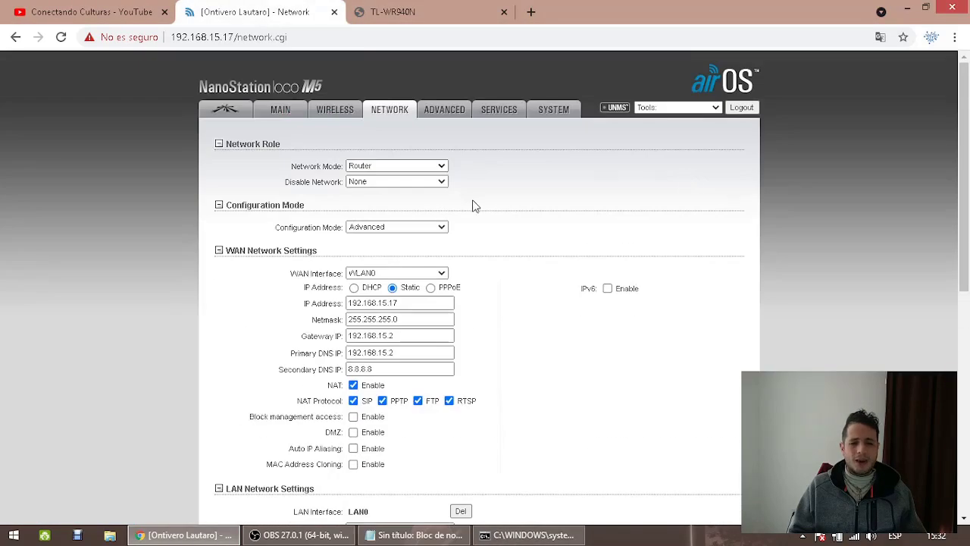
scroll(428, 190, down, 5)
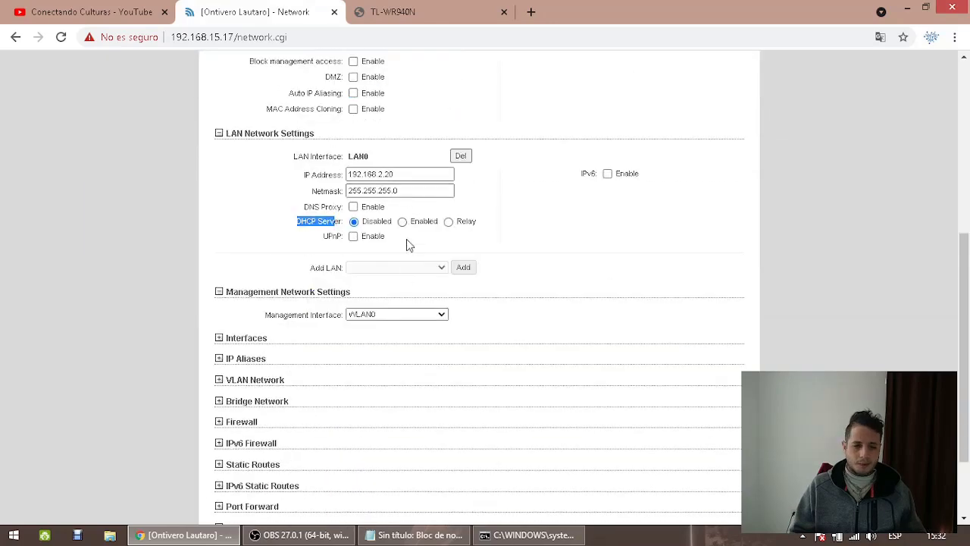
scroll(705, 391, down, 3)
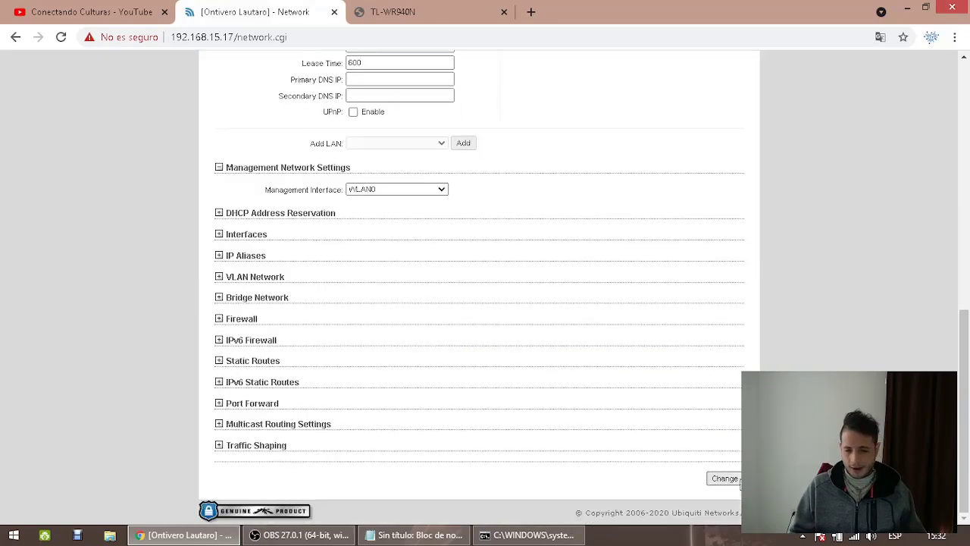
click(727, 480)
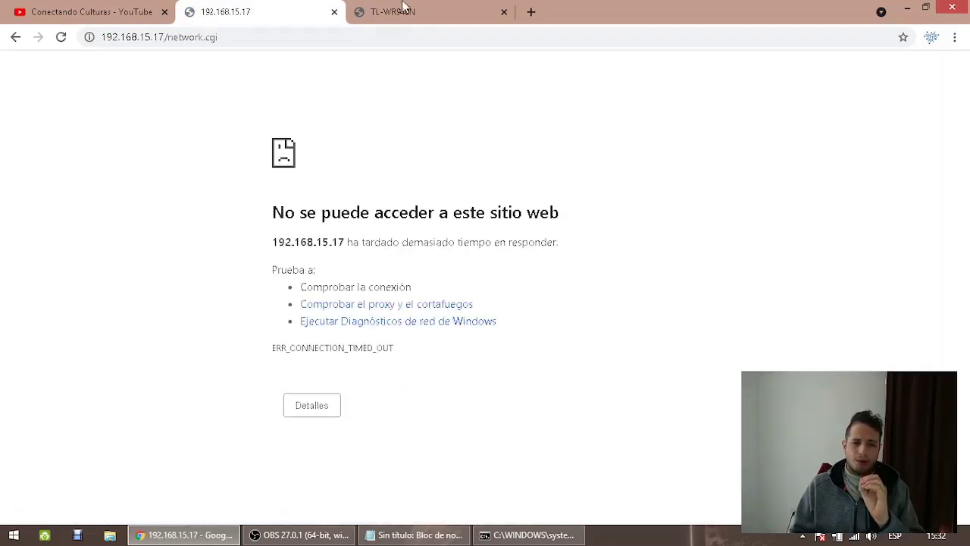
click(403, 9)
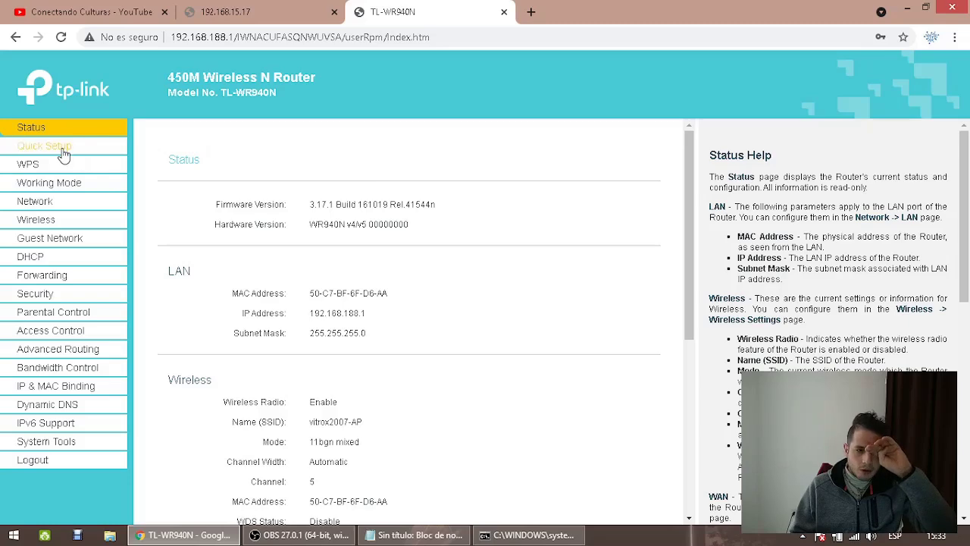
Check the Status page's WAN section (Dynamic IP, all 0.0.0.0), then open Network > WAN.
scroll(394, 261, down, 4)
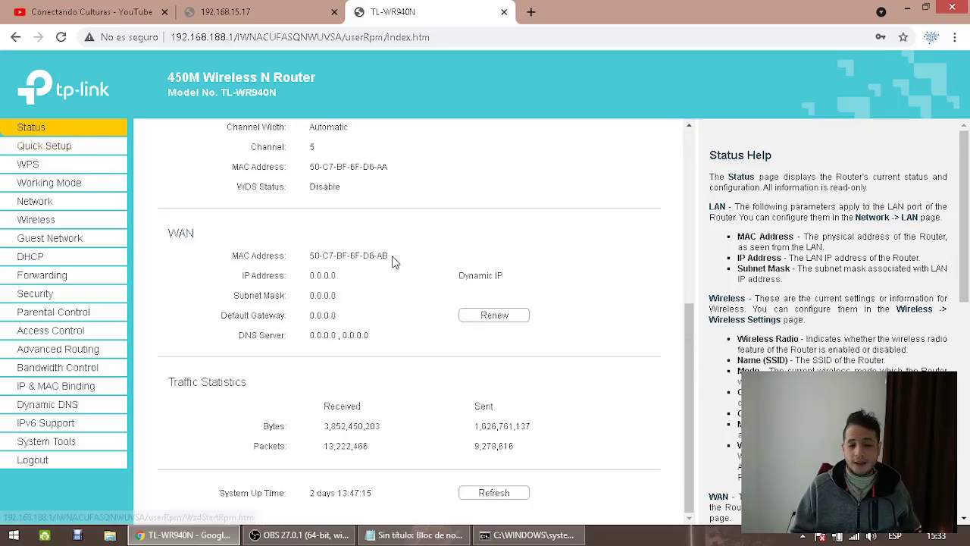
drag(458, 275, 498, 276)
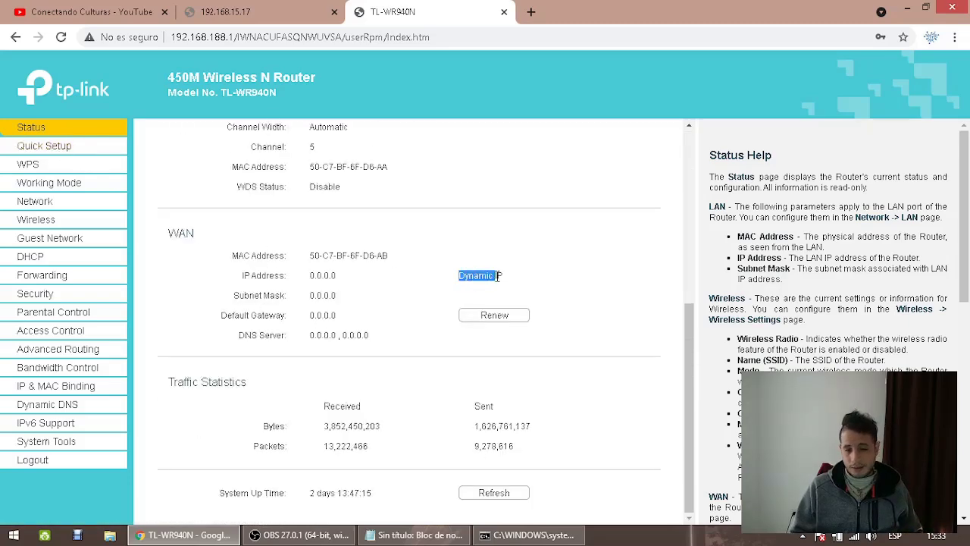
drag(224, 255, 368, 331)
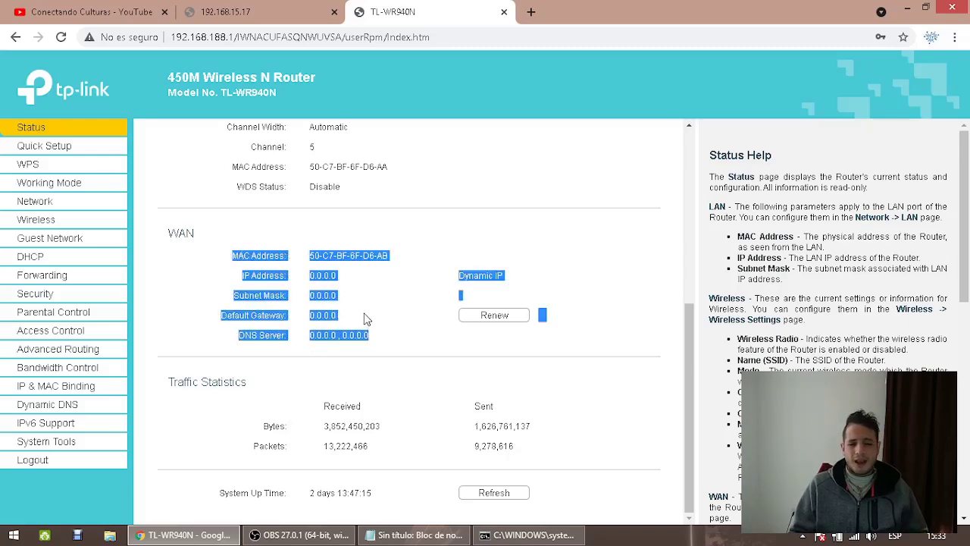
scroll(366, 312, down, 5)
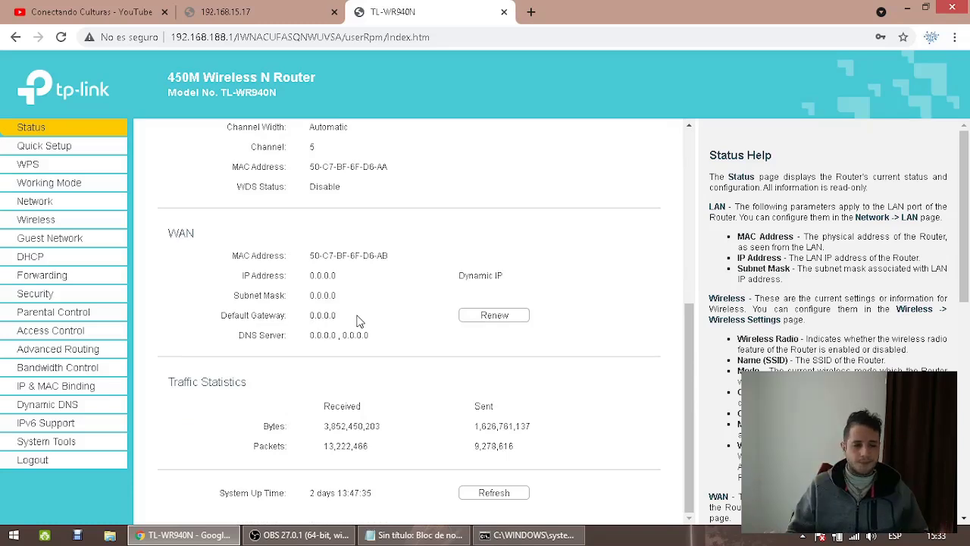
click(44, 209)
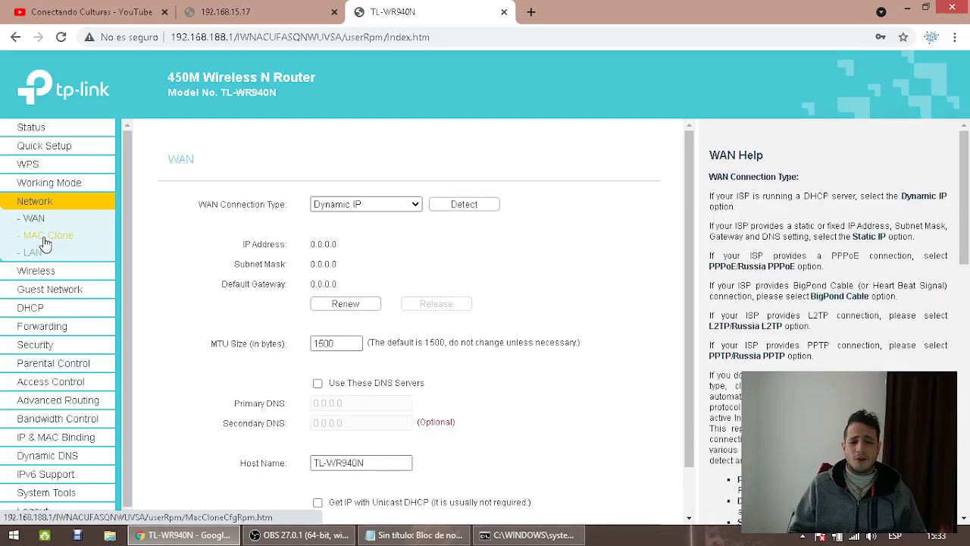
Switch the WAN to Static IP with address 192.168.2.25 and gateway 192.168.2.20.
click(351, 203)
click(350, 229)
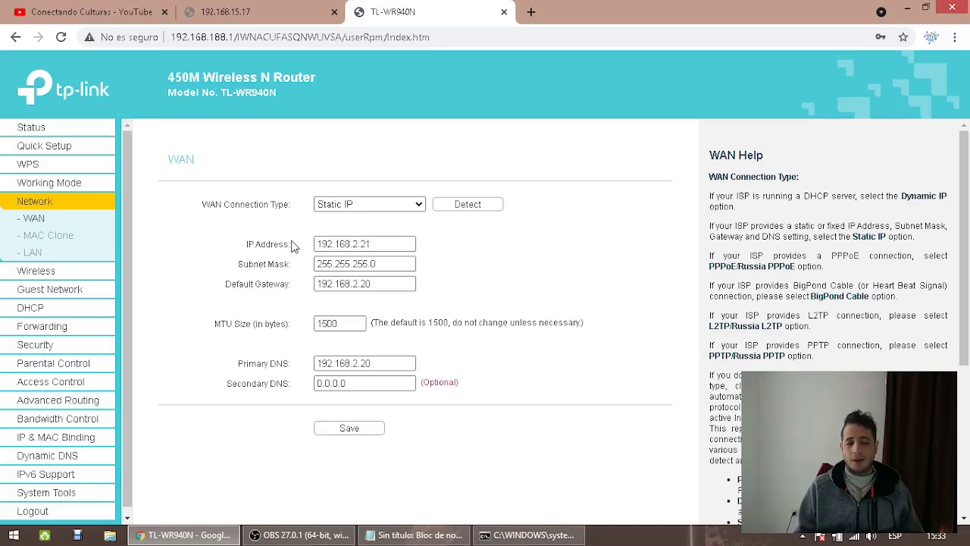
click(376, 243)
mouse_move(376, 243)
mouse_down()
mouse_move(288, 241)
mouse_move(381, 250)
mouse_up()
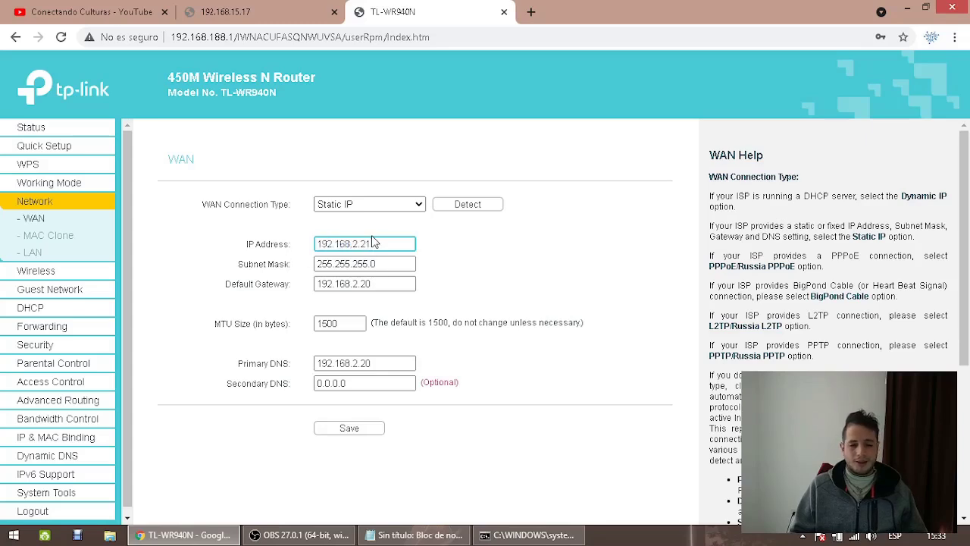
drag(361, 243, 383, 244)
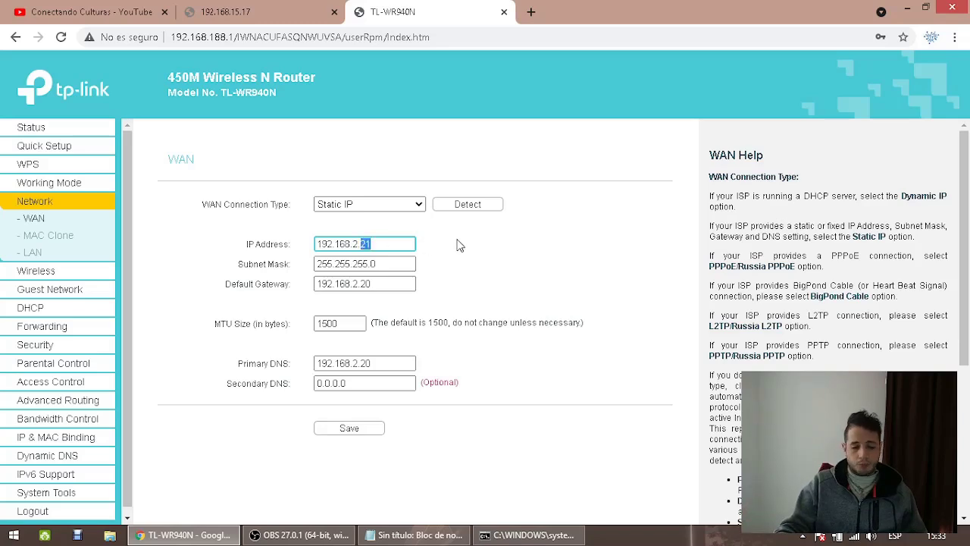
text(25)
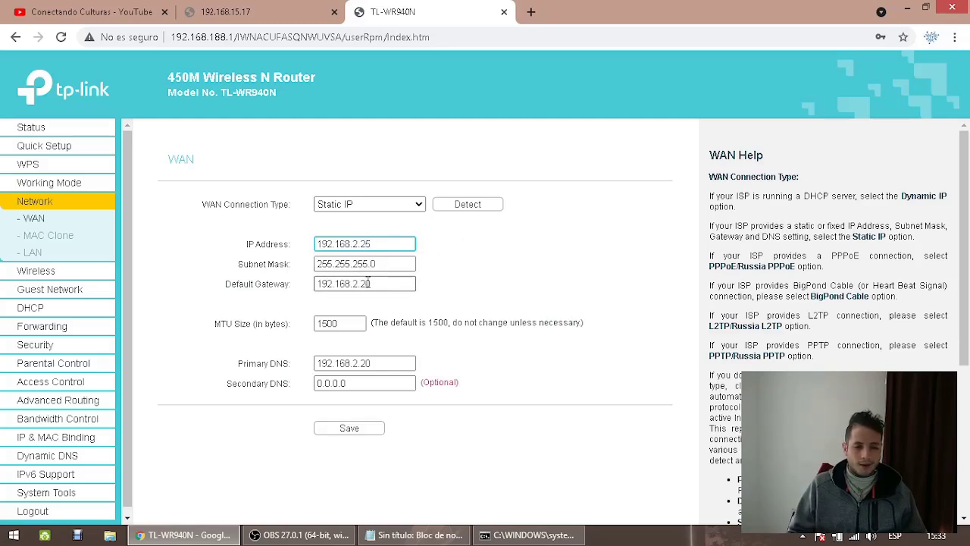
drag(361, 283, 383, 285)
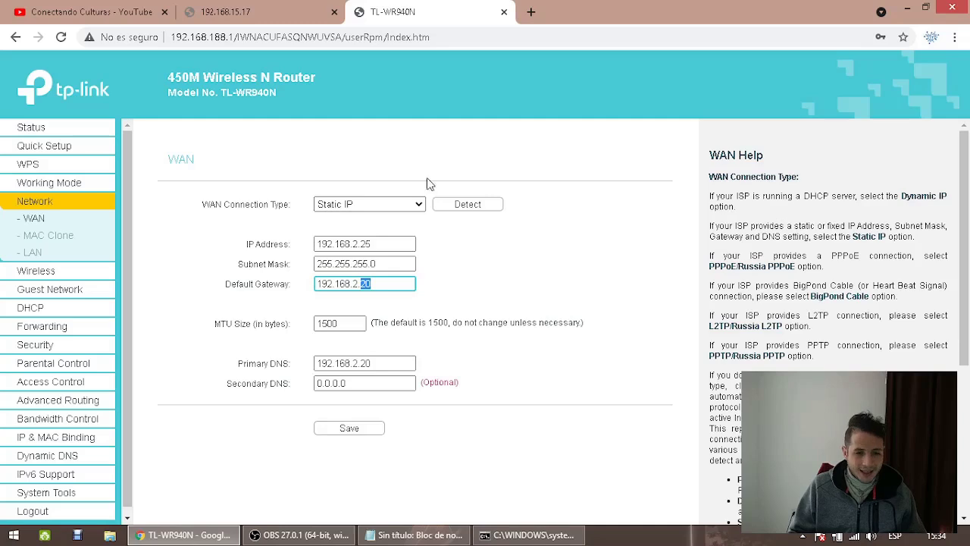
Save the static WAN settings and confirm the ping to Google now gets replies.
click(364, 427)
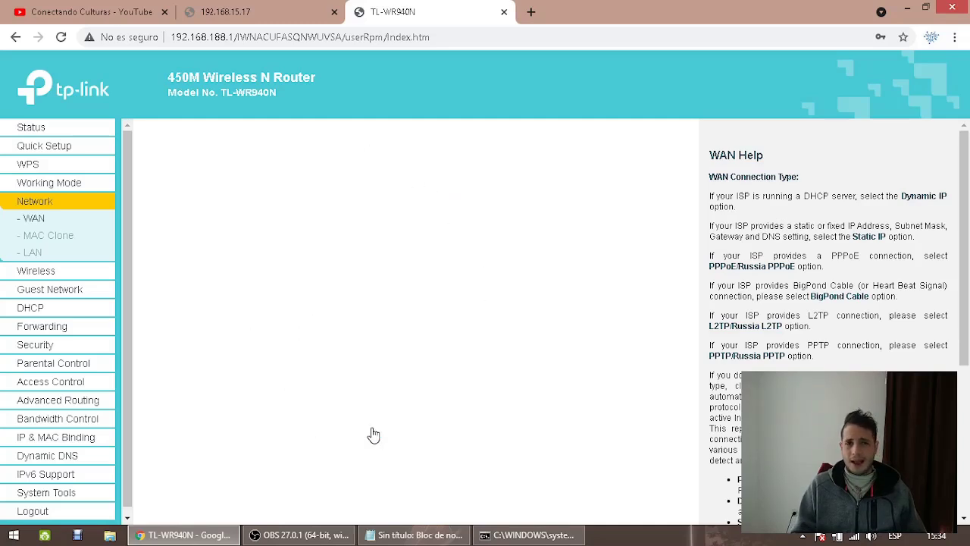
click(533, 535)
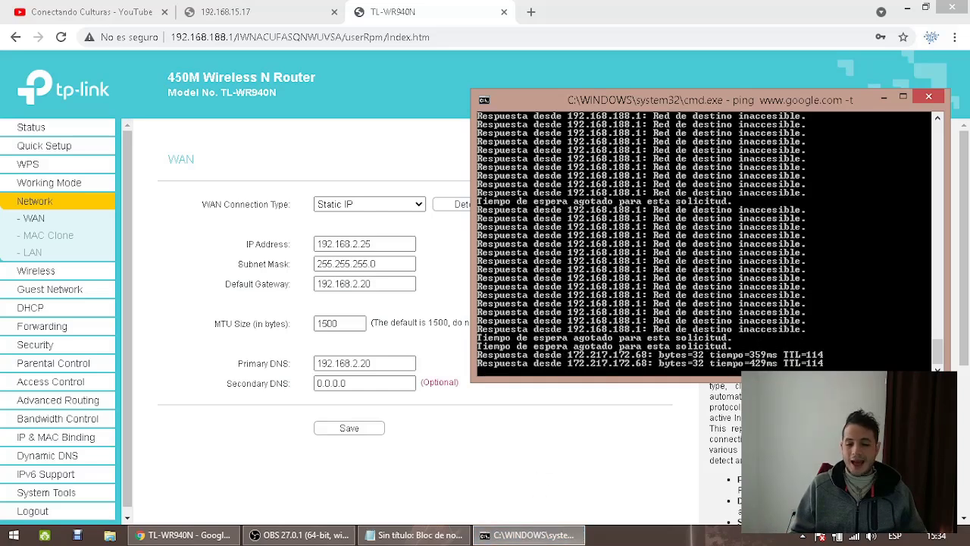
click(678, 412)
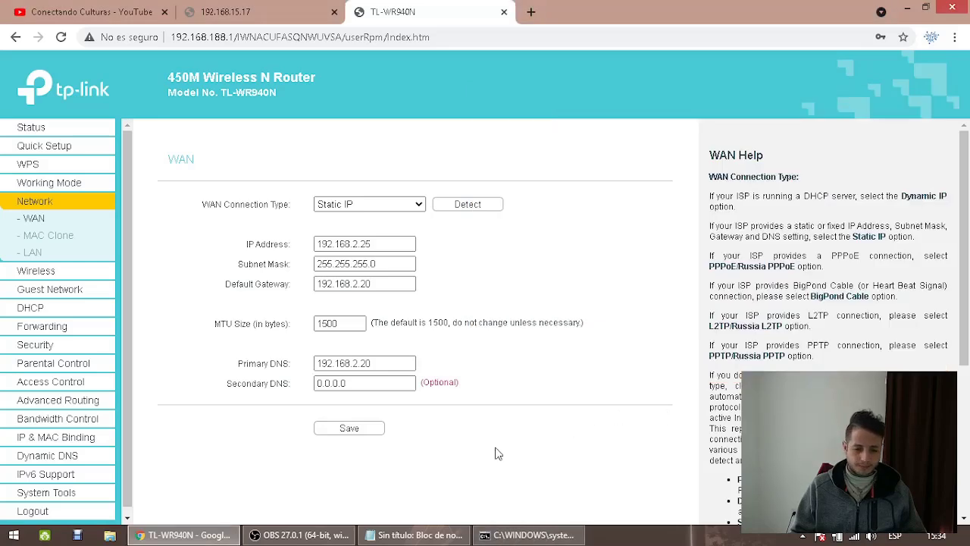
Show the router's Status page with LAN 192.168.188.1, and recheck the ping window.
click(296, 538)
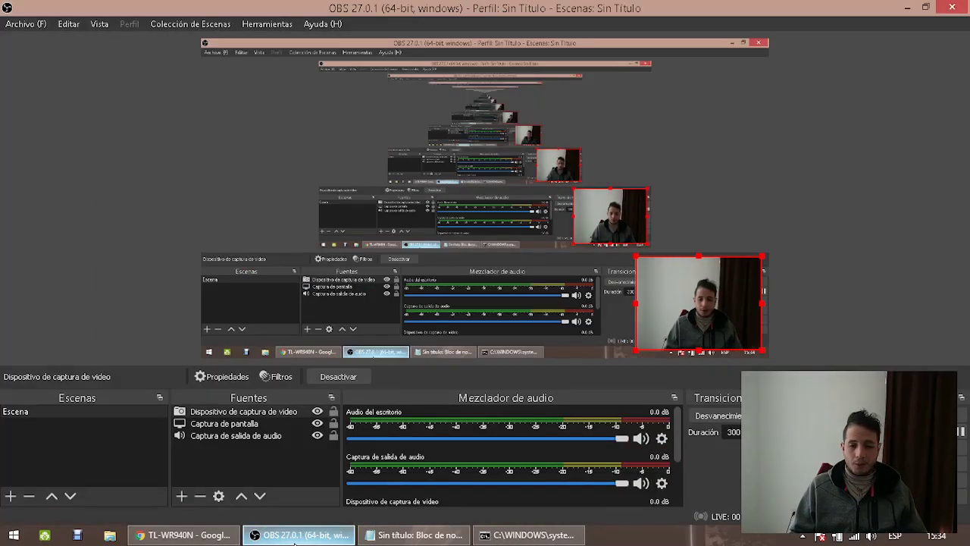
click(293, 540)
click(162, 264)
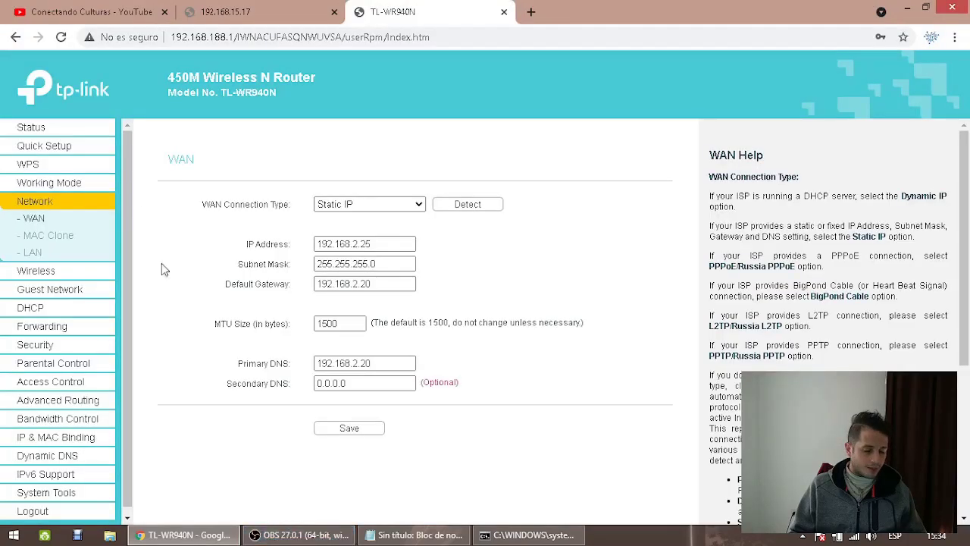
click(34, 128)
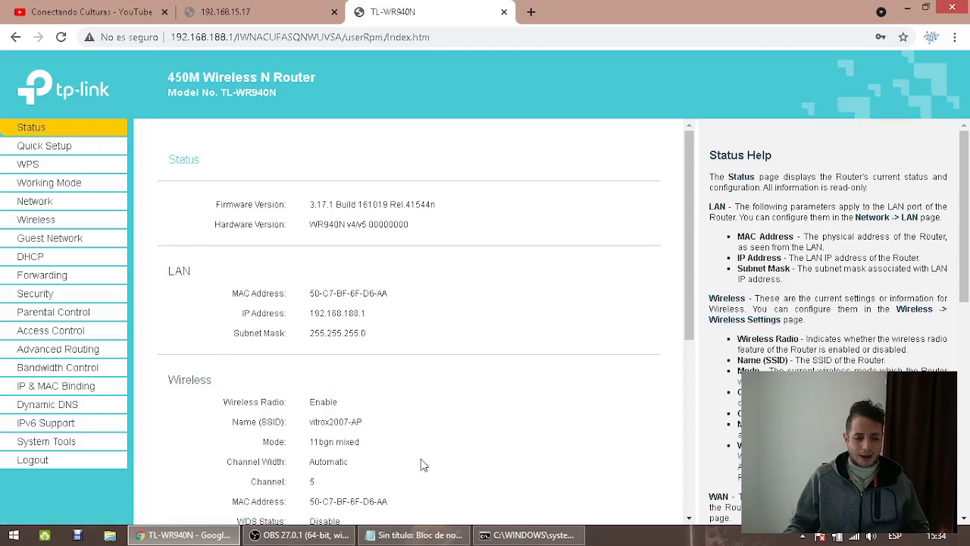
click(504, 535)
click(535, 464)
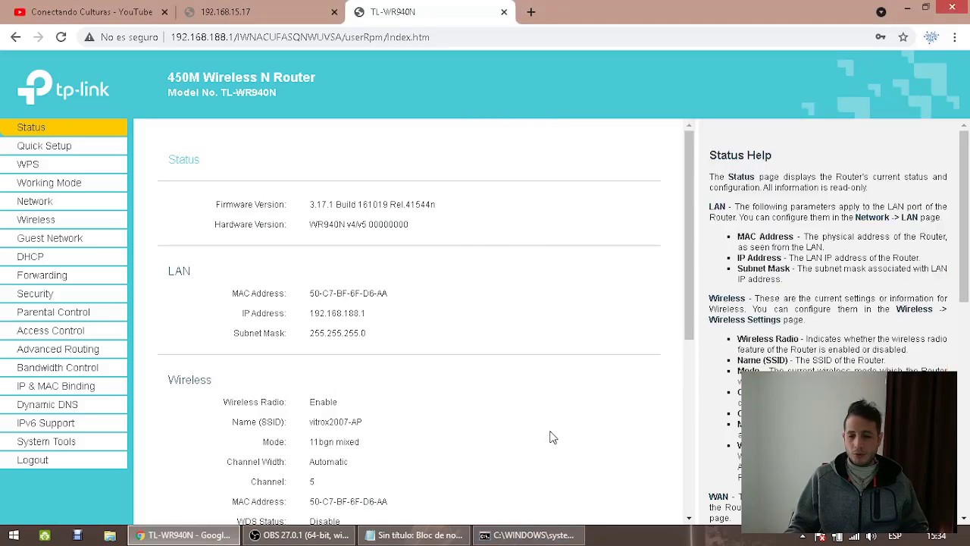
scroll(503, 390, down, 4)
scroll(498, 392, up, 5)
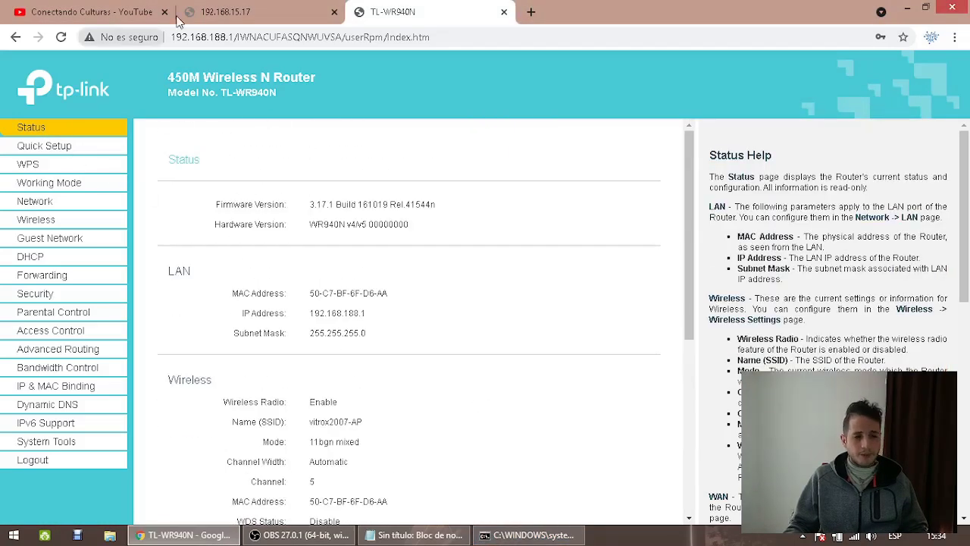
Reload the timed-out NanoStation page and log back into airOS with the device credentials.
click(237, 12)
click(237, 37)
key(Return)
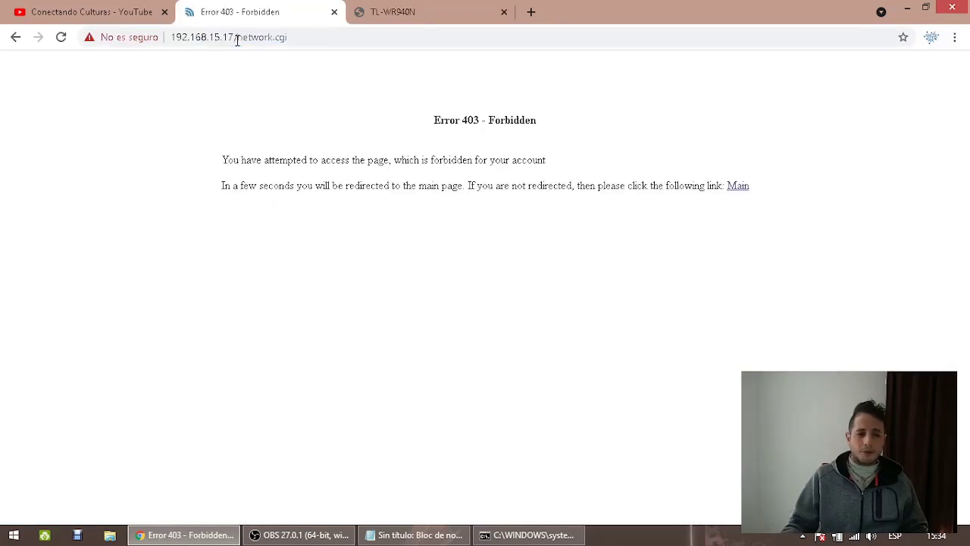
click(742, 188)
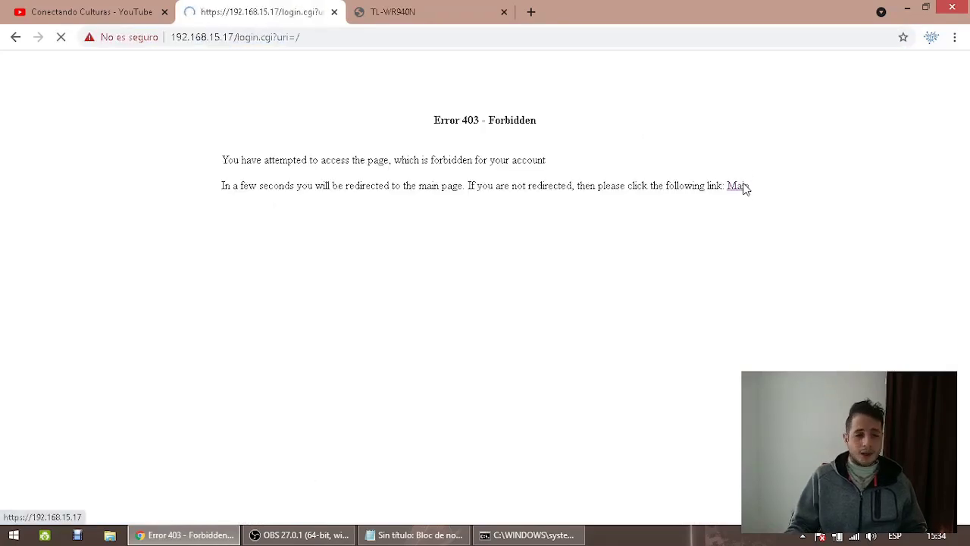
text(ad)
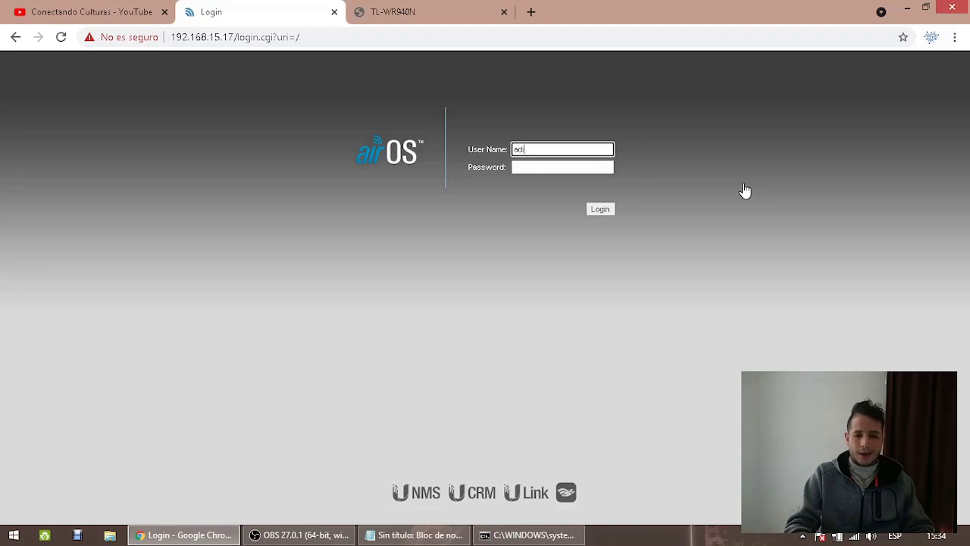
text(in)
key(Tab)
drag(567, 144, 413, 110)
key(Tab)
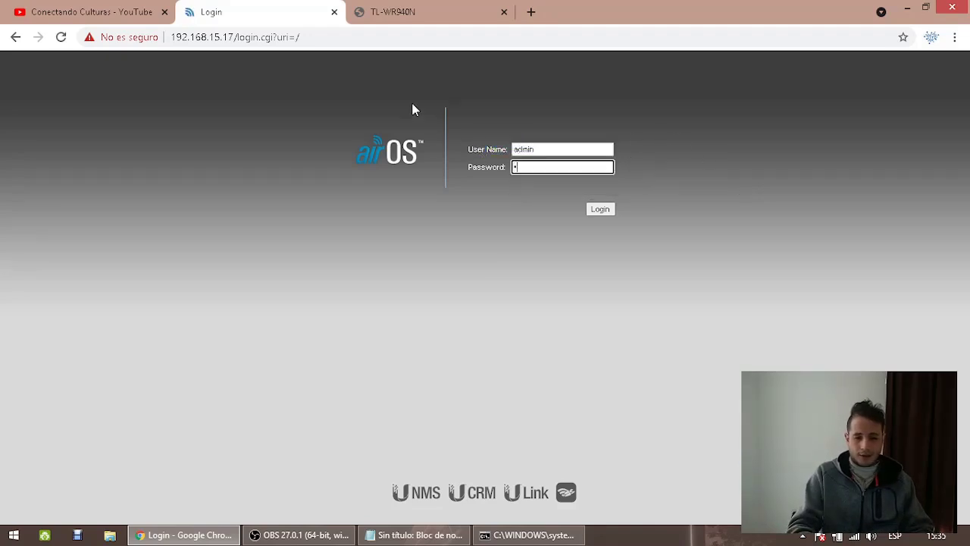
key(Return)
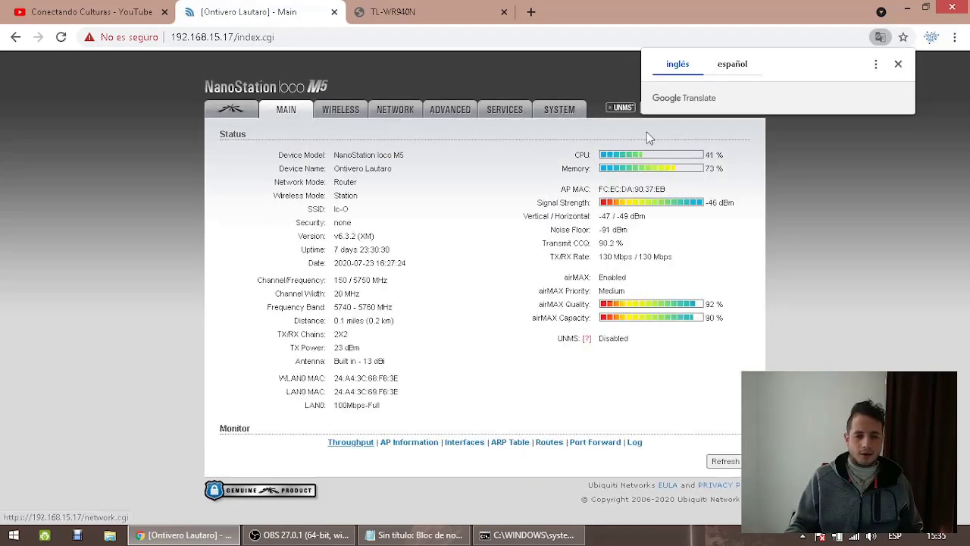
Enable the NanoStation's LAN DHCP server, range 192.168.2.30–192.168.2.60, lease 600.
click(896, 65)
click(376, 115)
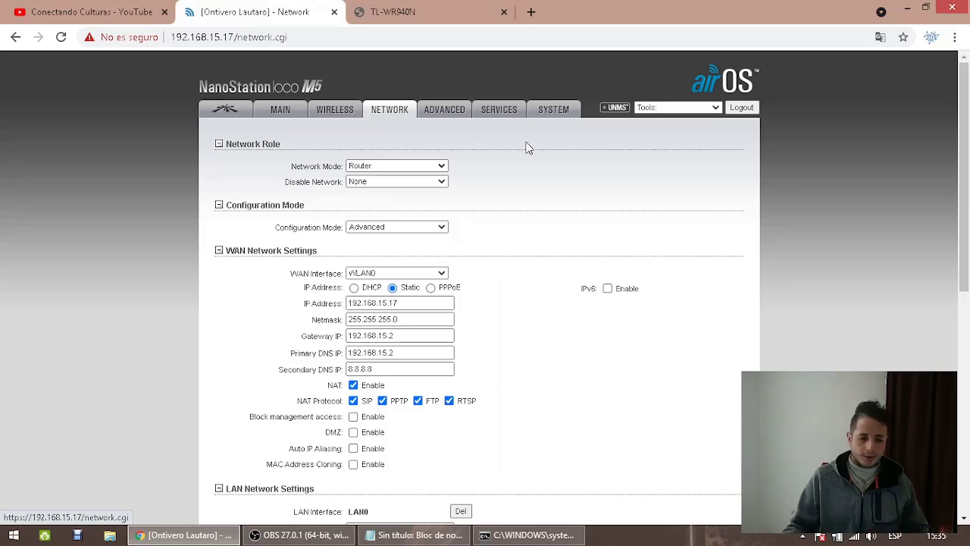
scroll(460, 141, down, 5)
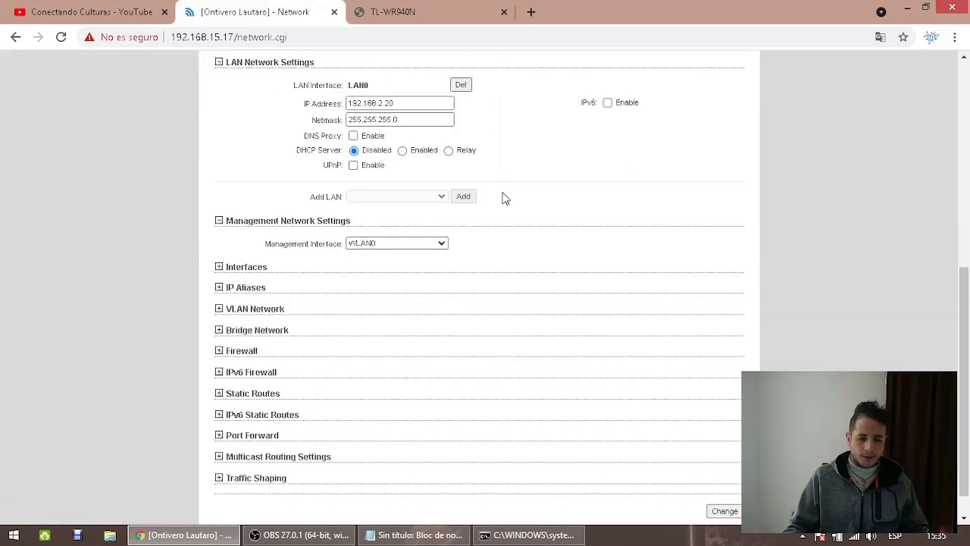
click(403, 151)
scroll(496, 203, up, 1)
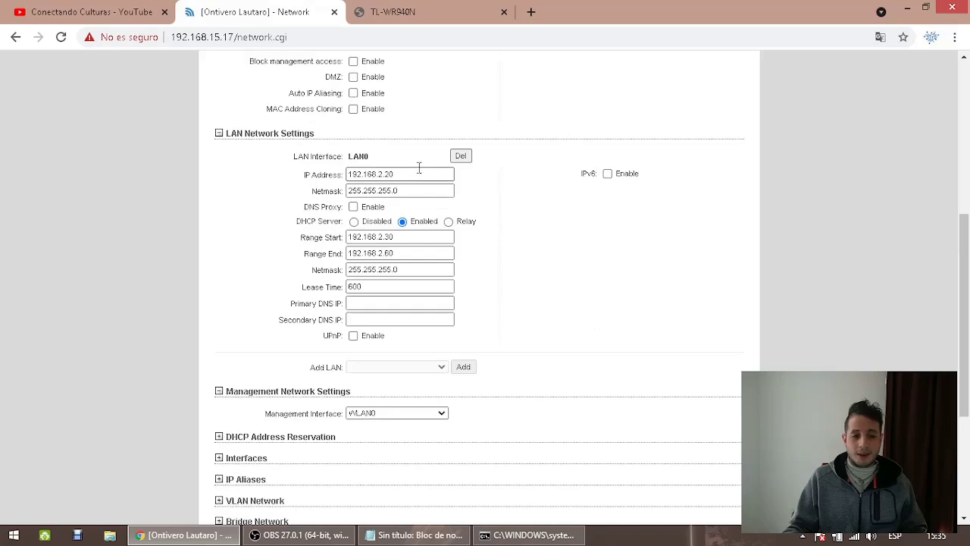
drag(412, 173, 353, 171)
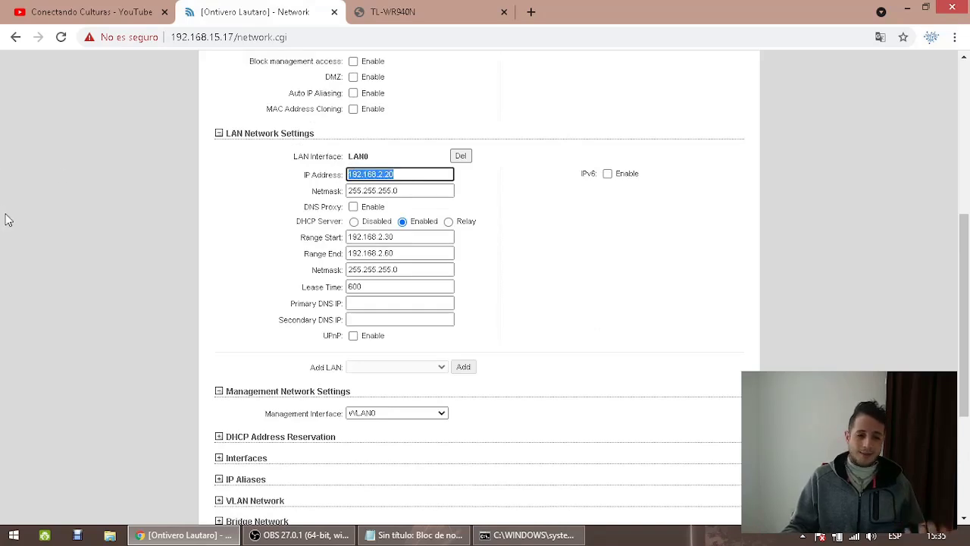
Review the TP-Link WAN page's static IP 192.168.2.25 and gateway 192.168.2.20.
click(386, 11)
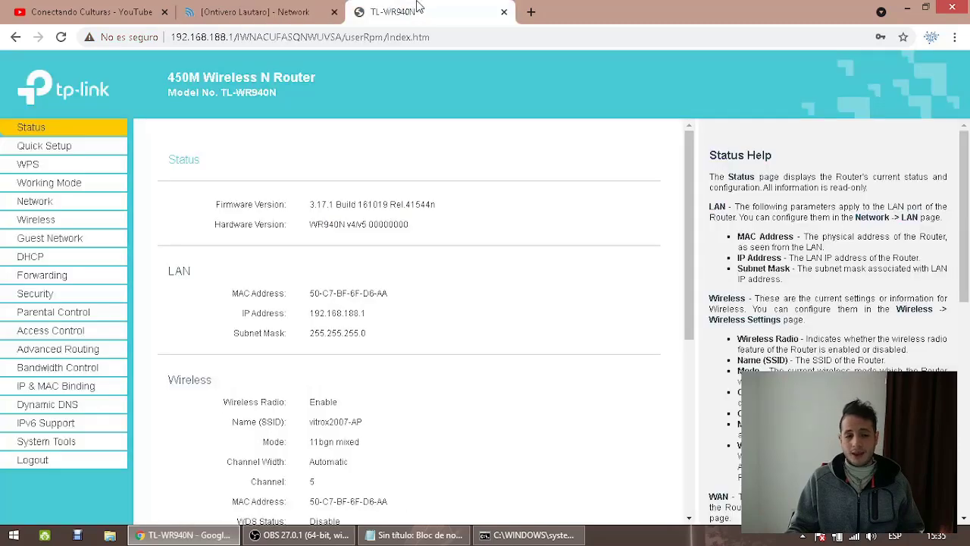
click(29, 206)
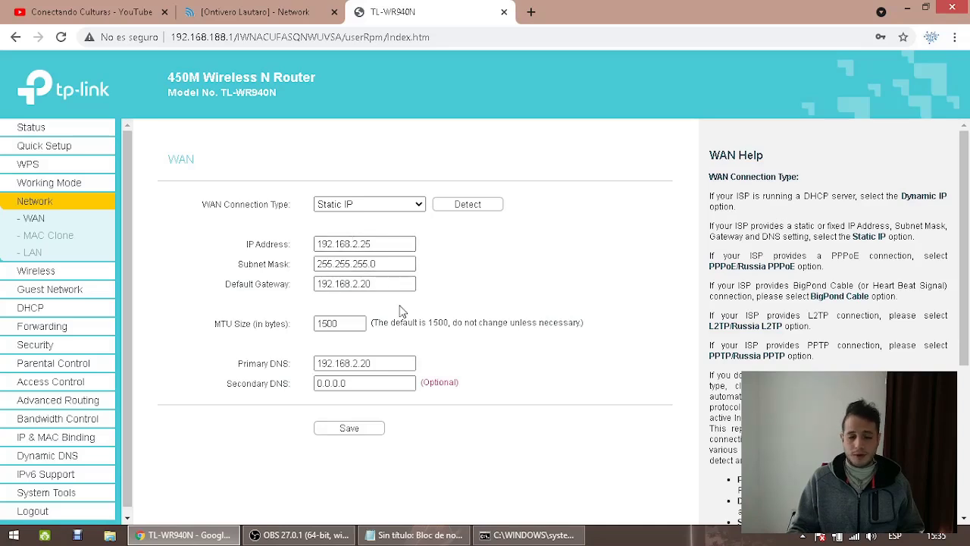
drag(389, 284, 261, 284)
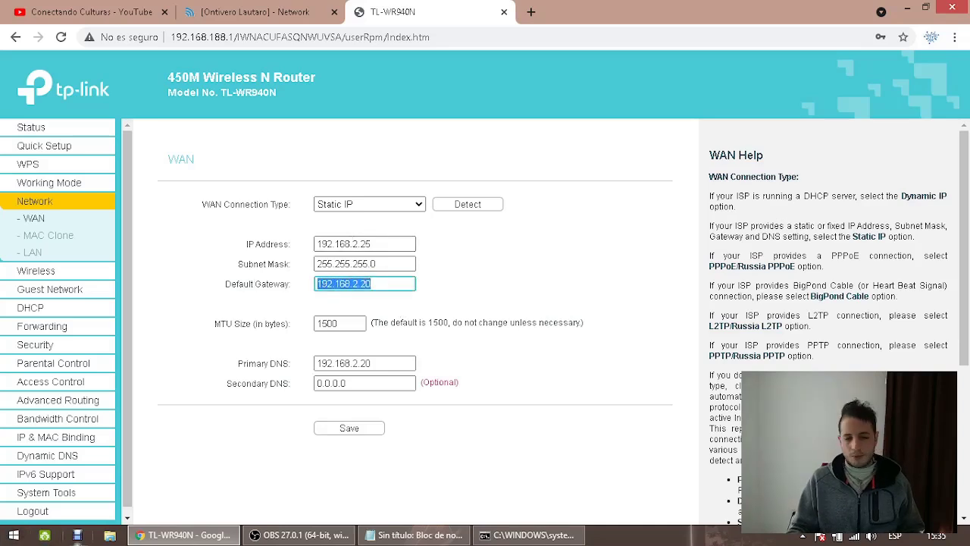
drag(385, 241, 199, 260)
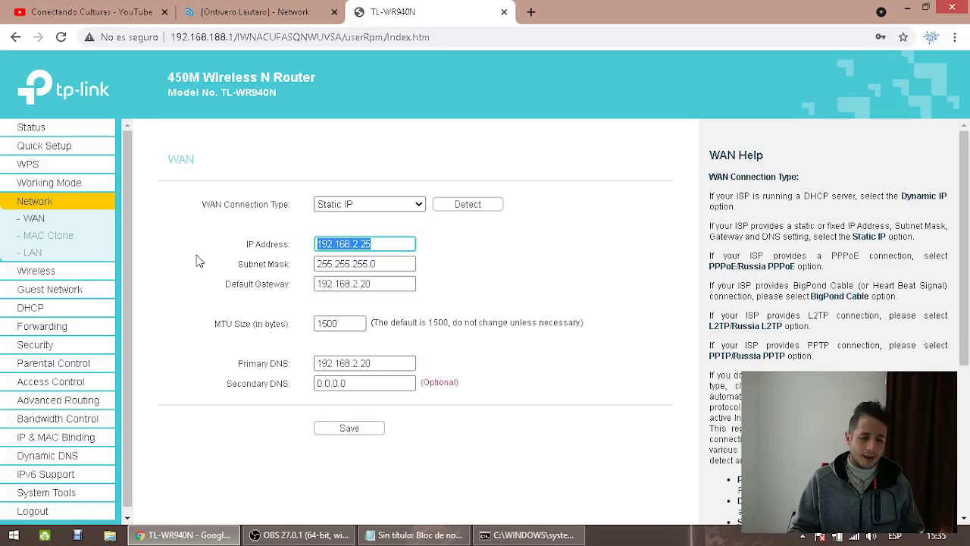
Apply the NanoStation's DHCP server changes and return to the TP-Link WAN page.
click(250, 12)
click(574, 303)
scroll(606, 348, down, 3)
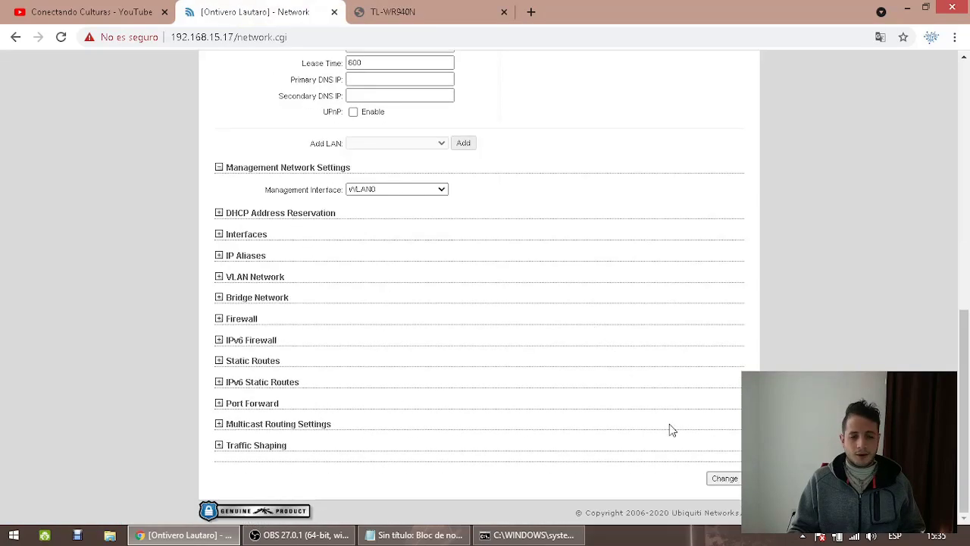
click(726, 480)
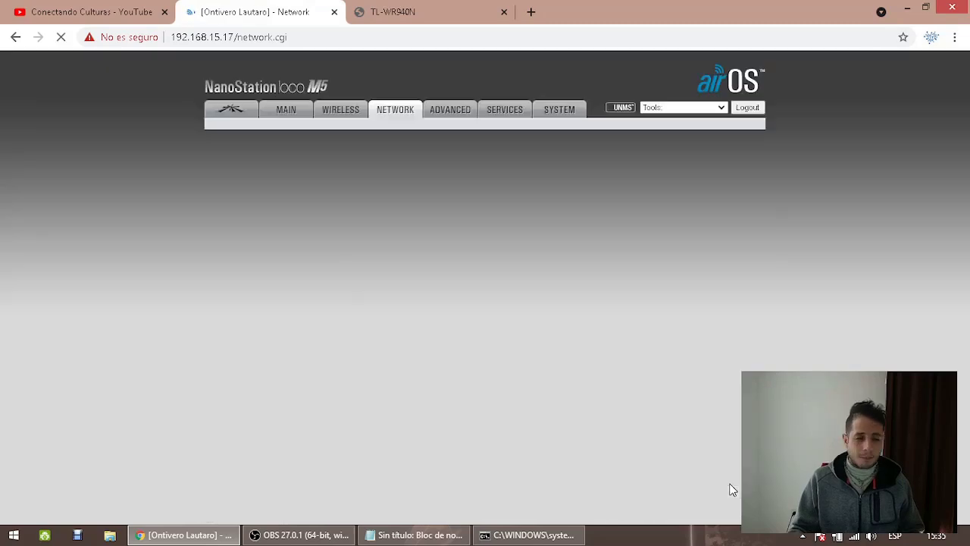
click(681, 138)
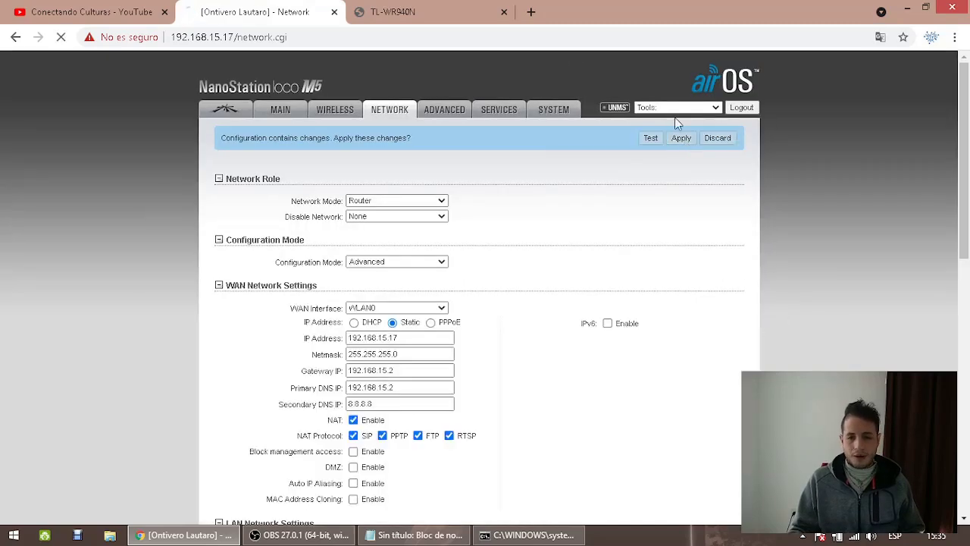
key(ctrl+Tab)
click(380, 203)
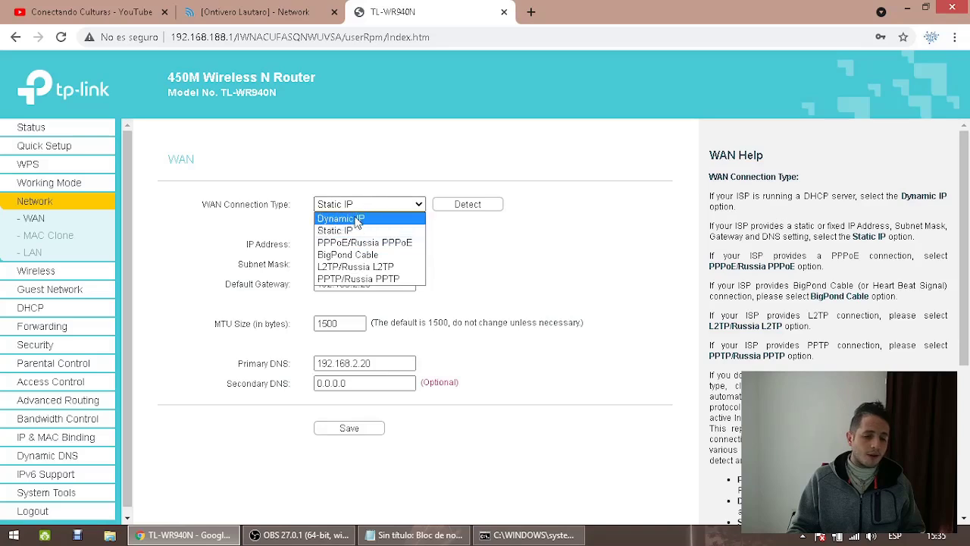
Switch the WAN back to Dynamic IP and save it while it obtains network parameters.
click(355, 219)
scroll(387, 304, down, 1)
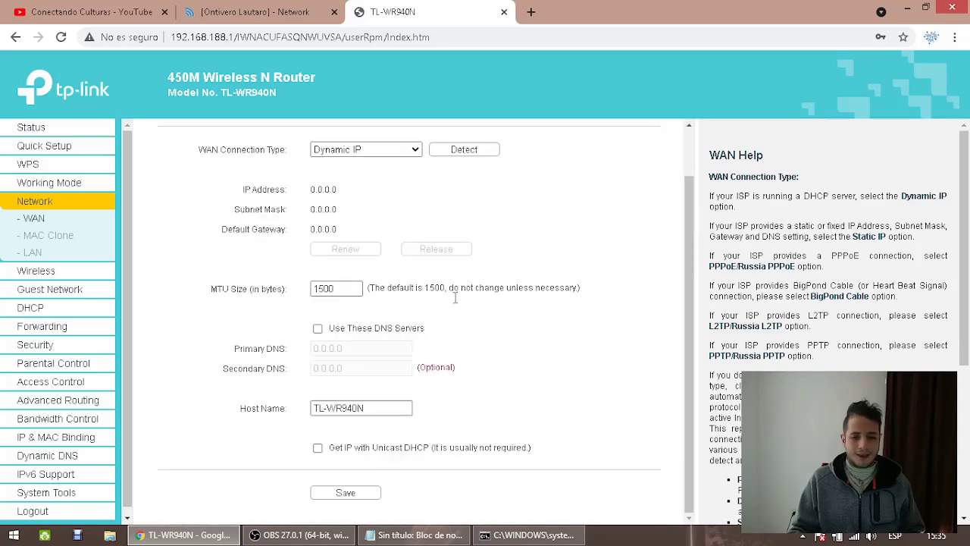
click(346, 492)
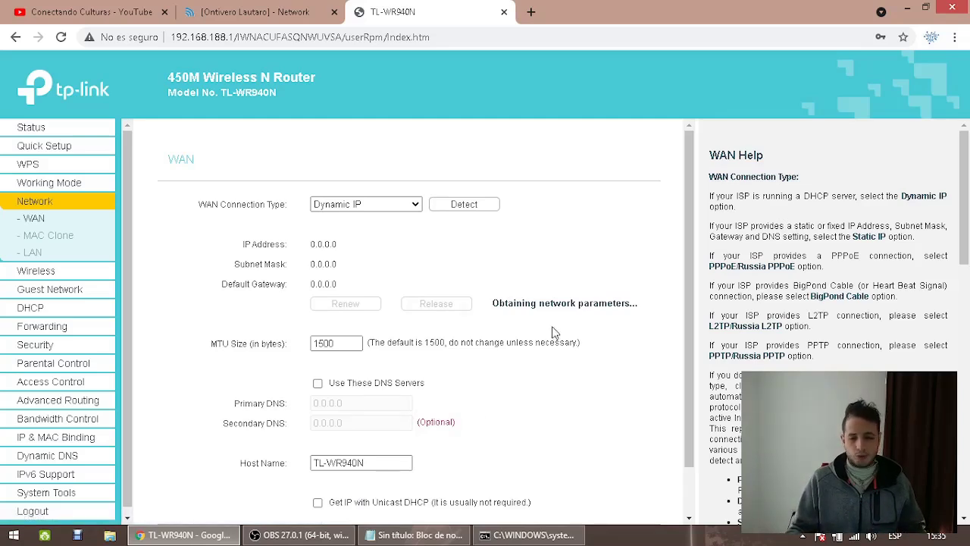
drag(494, 305, 642, 309)
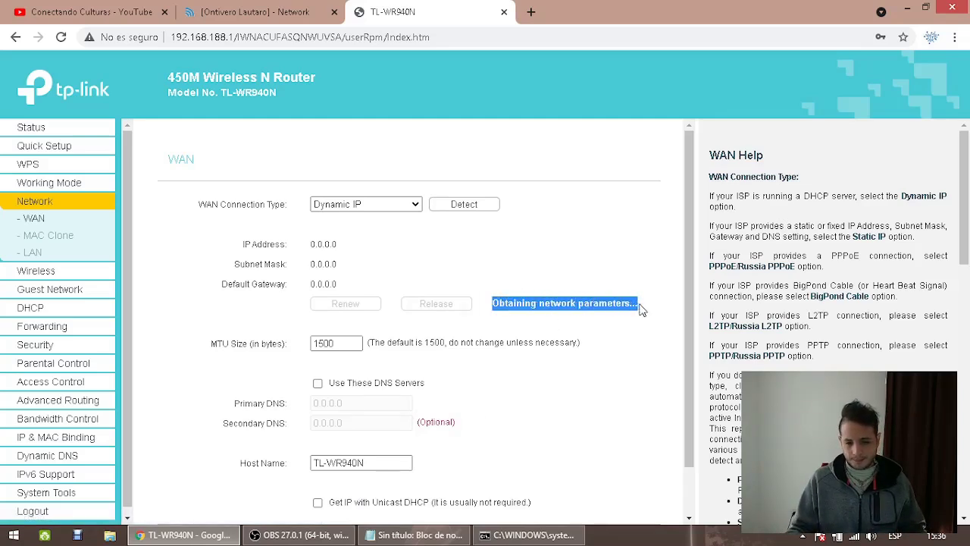
Confirm the WAN obtained 192.168.2.40 with gateway 192.168.2.20 and check the ping.
click(31, 128)
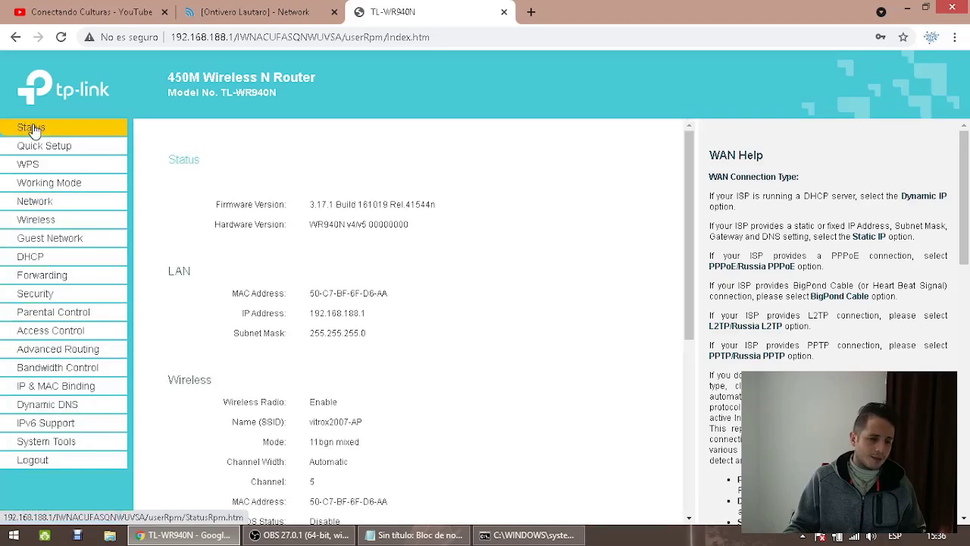
scroll(330, 146, down, 1)
scroll(330, 146, down, 3)
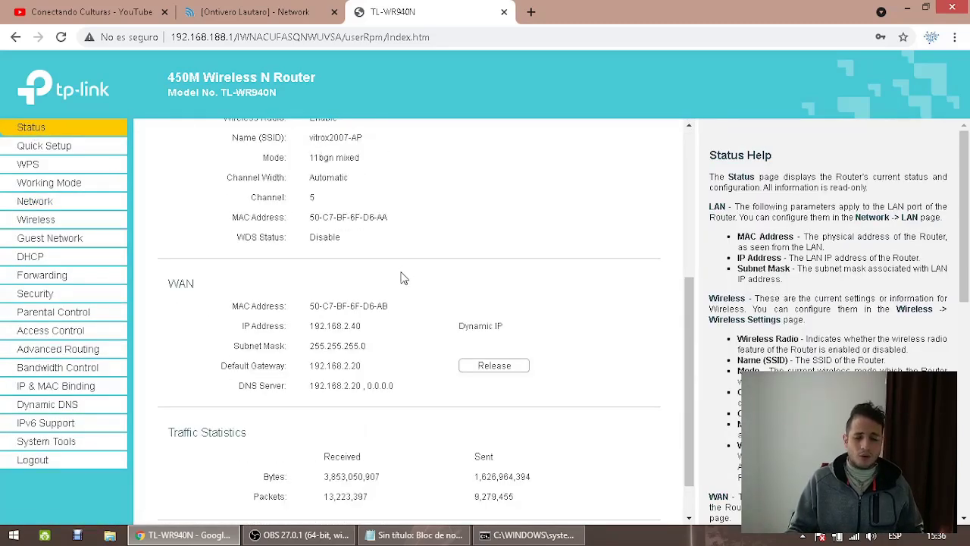
click(523, 534)
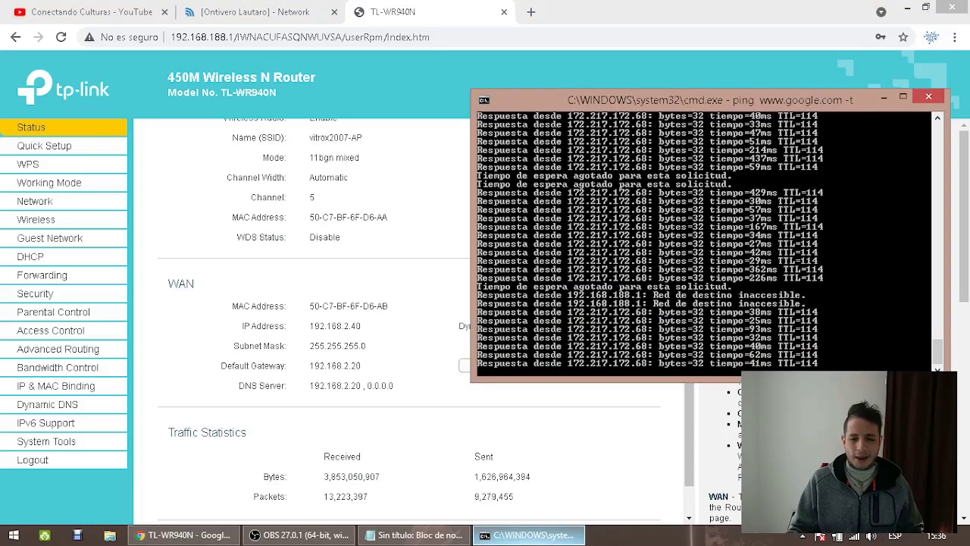
click(321, 383)
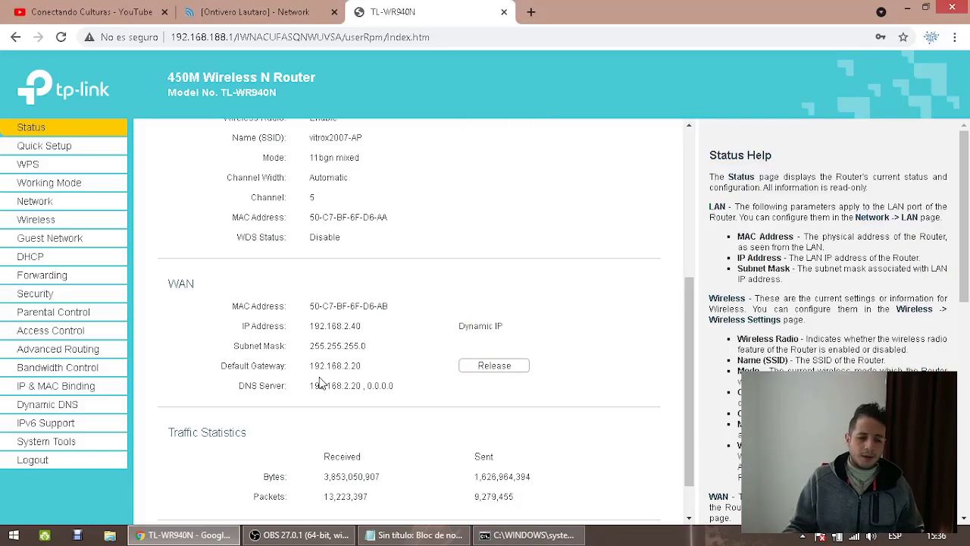
Bring YouTube forward and browse the Conectando Culturas channel's Vídeos list.
click(80, 9)
scroll(444, 235, up, 5)
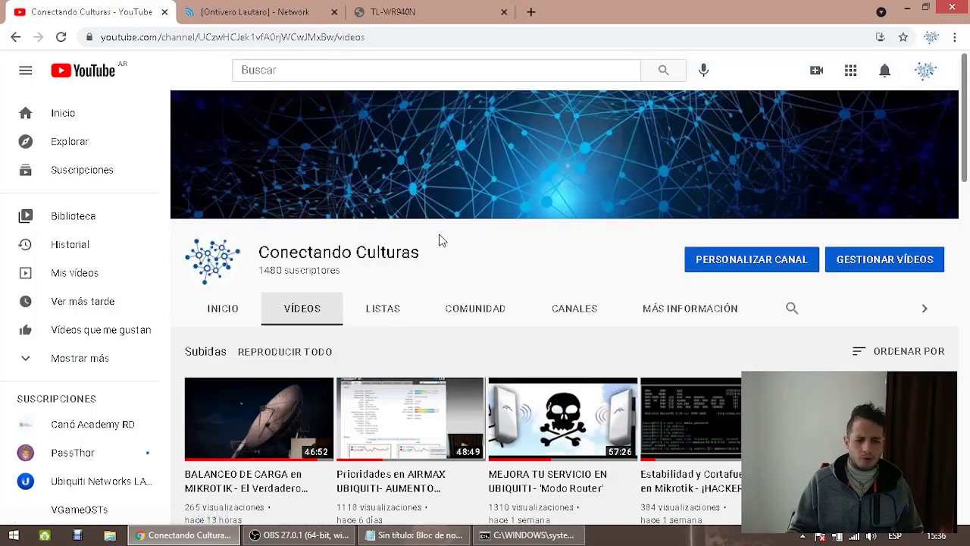
scroll(440, 238, down, 2)
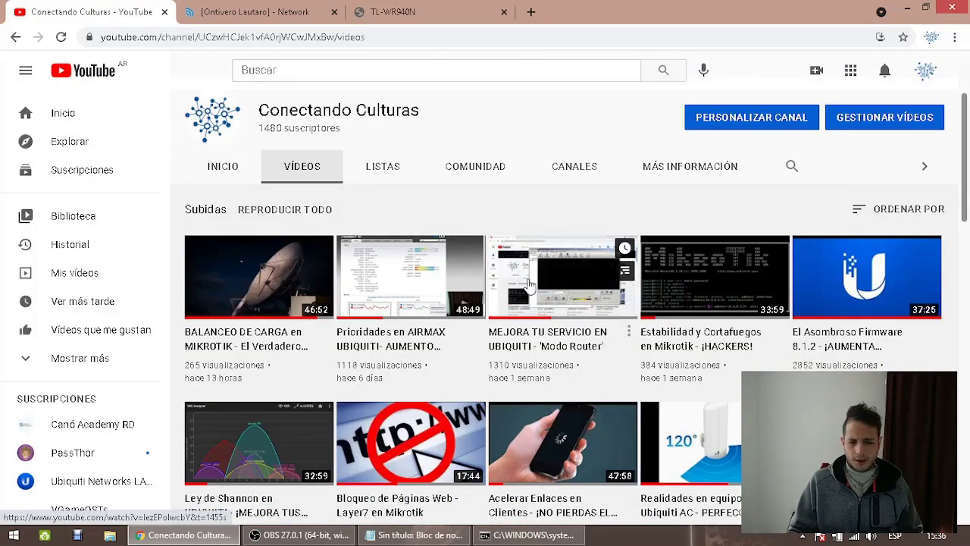
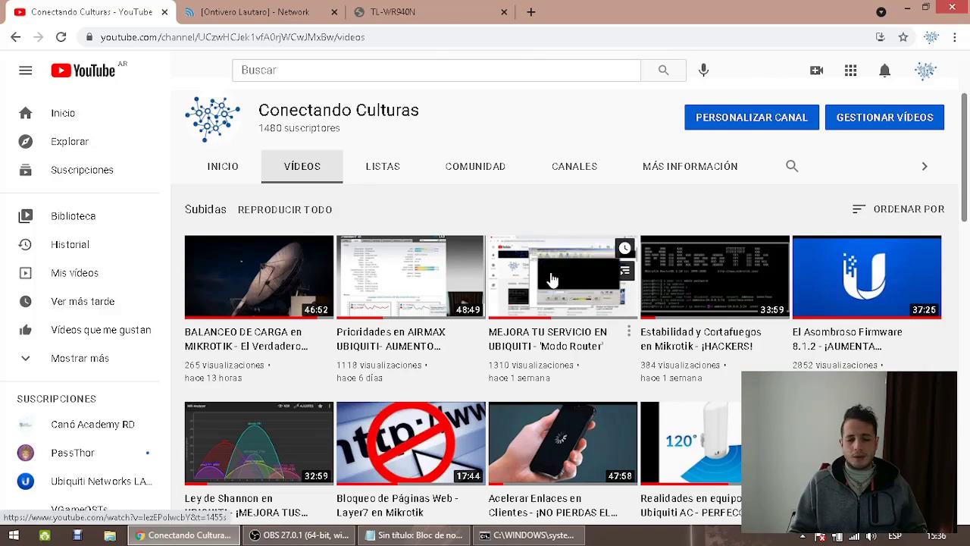
Stop the continuous Google ping and ping 192.168.2.20, getting 4 of 4 replies.
click(319, 534)
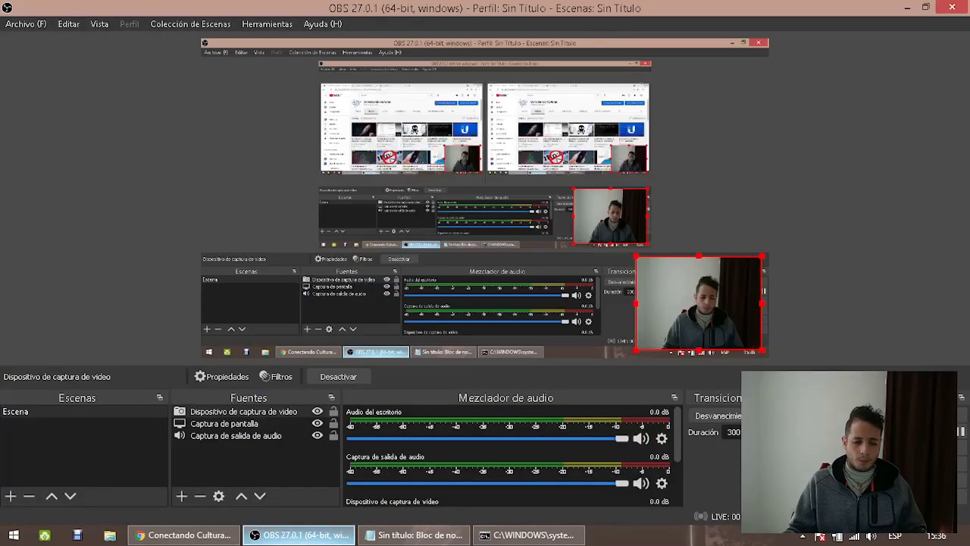
click(318, 536)
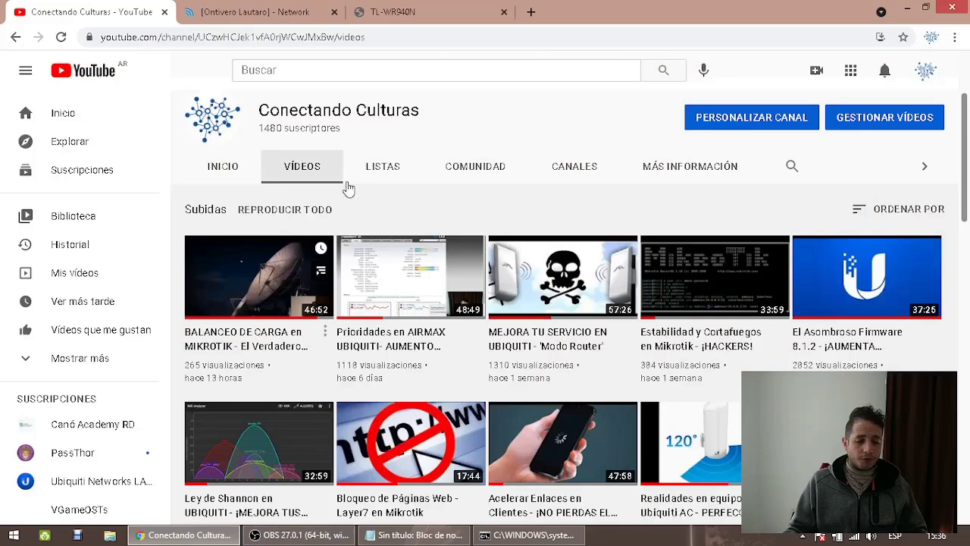
click(547, 535)
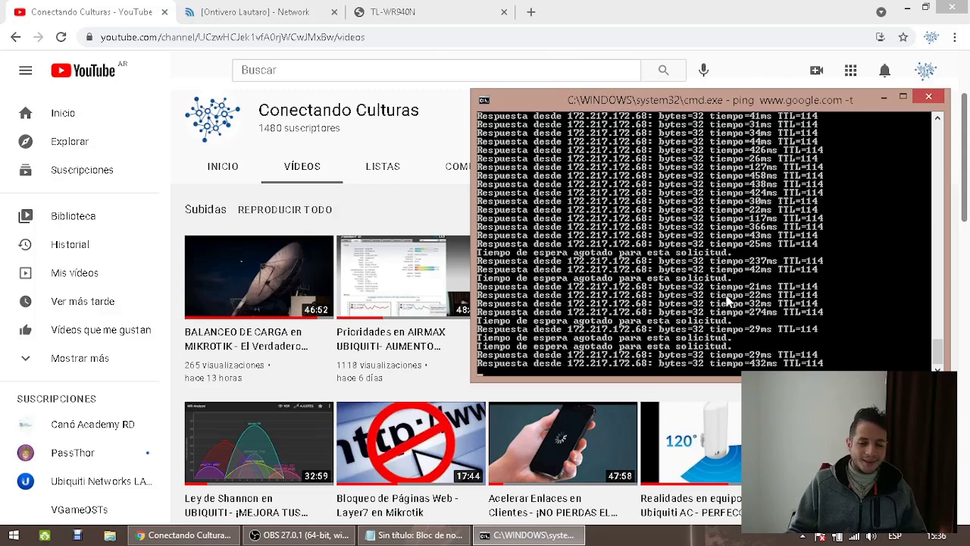
key(ctrl+c)
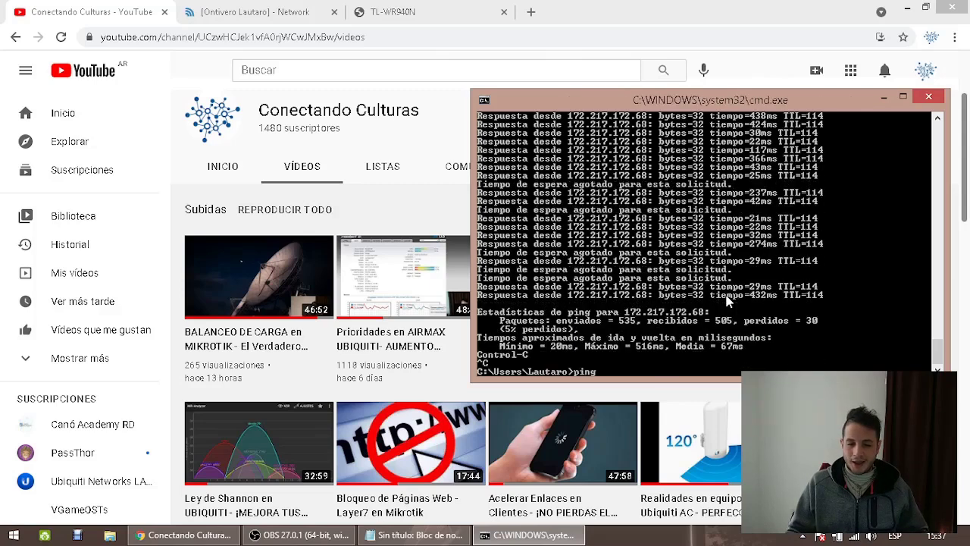
text(ping 192.168.2.2)
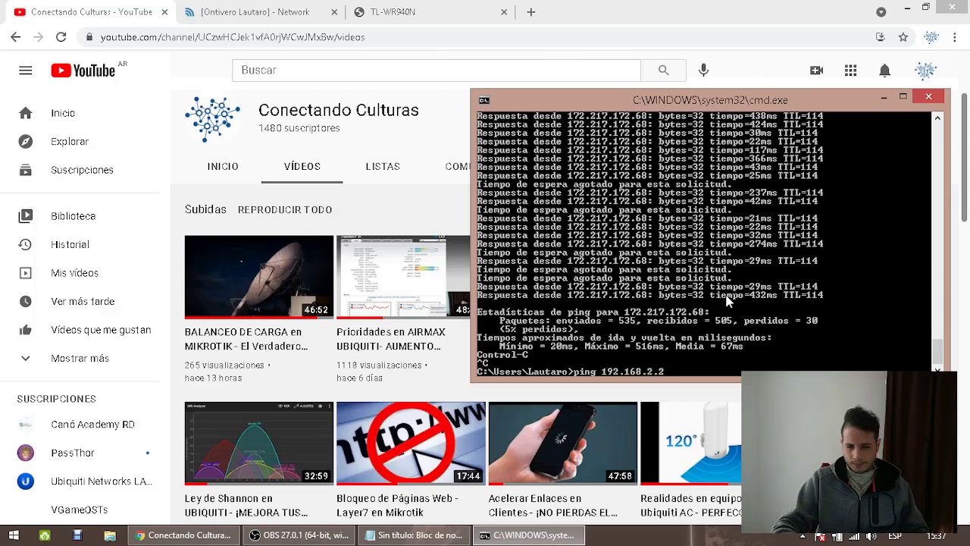
text(0)
key(Return)
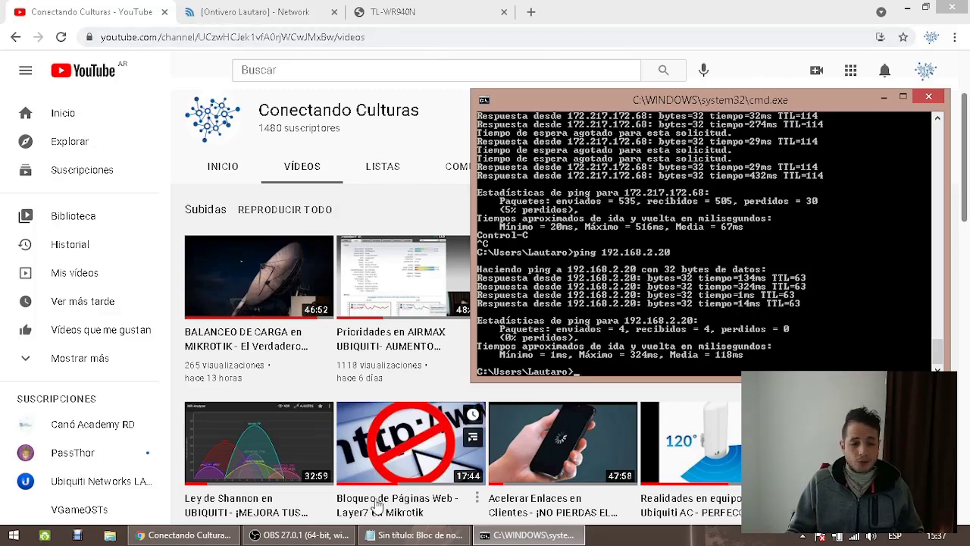
click(300, 536)
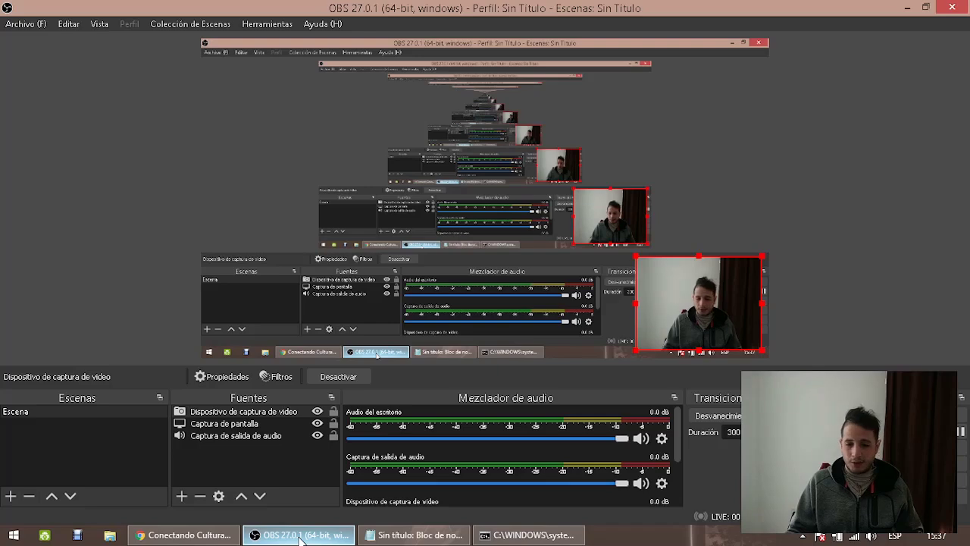
click(301, 537)
Log back into the NanoStation's airOS with the admin username and its password.
click(307, 7)
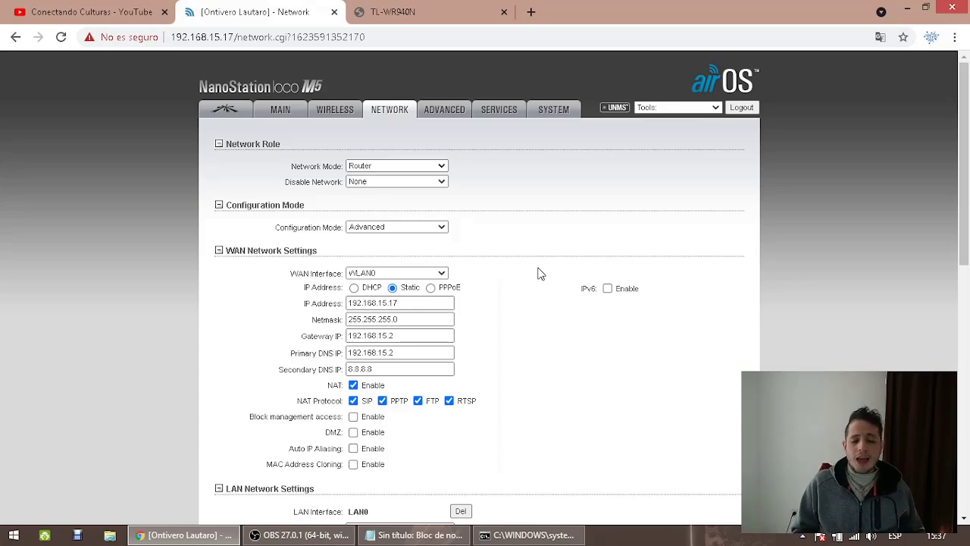
click(337, 110)
click(632, 162)
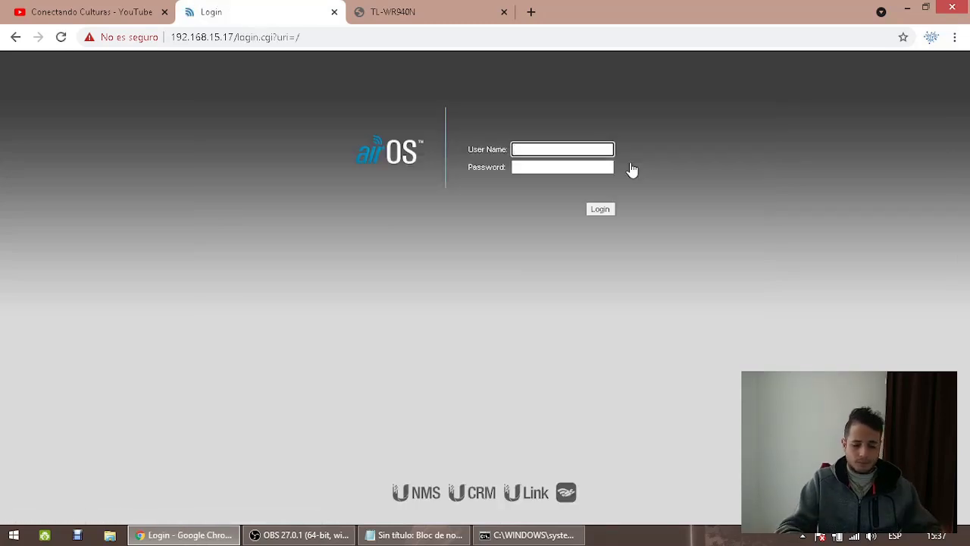
text(admin)
key(Tab)
key(Return)
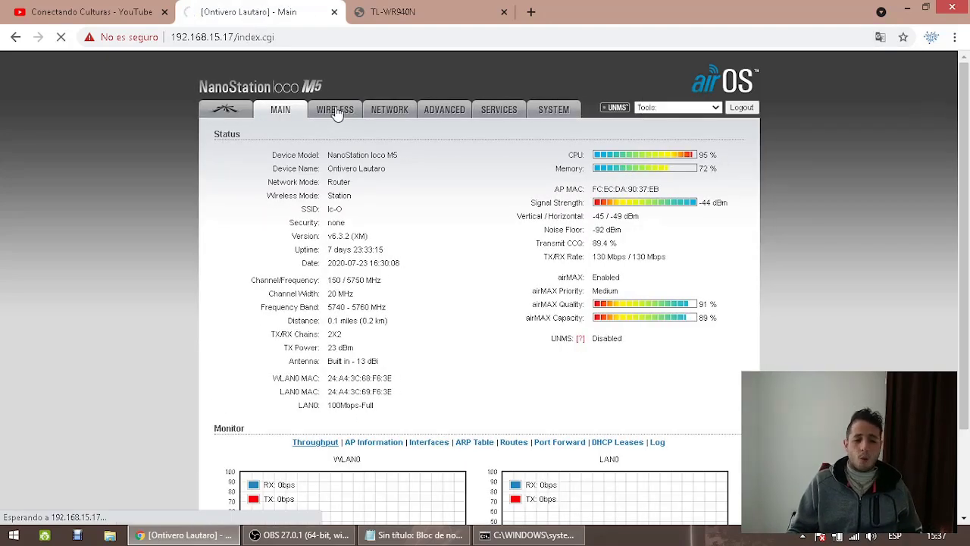
Open the Wireless settings and inspect the SSID field showing lc-O.
click(337, 112)
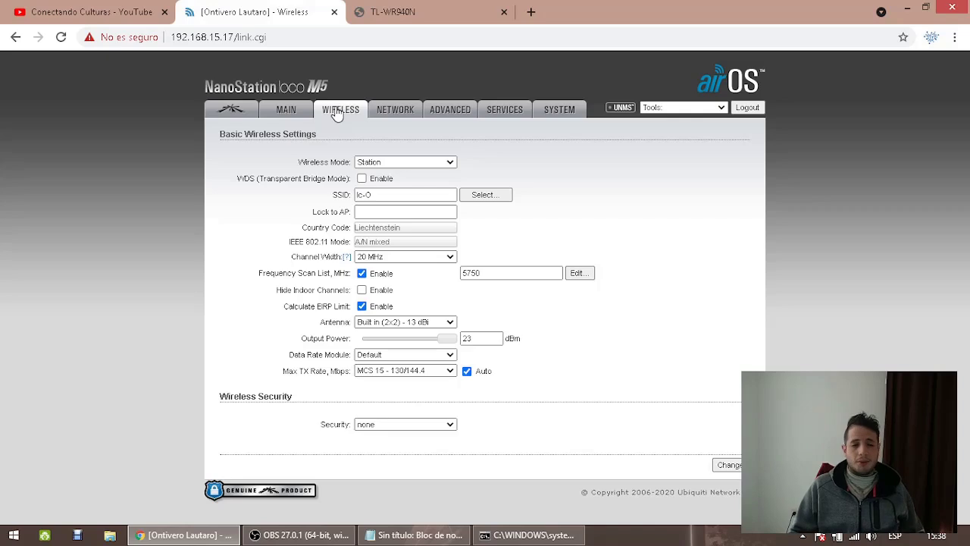
click(384, 195)
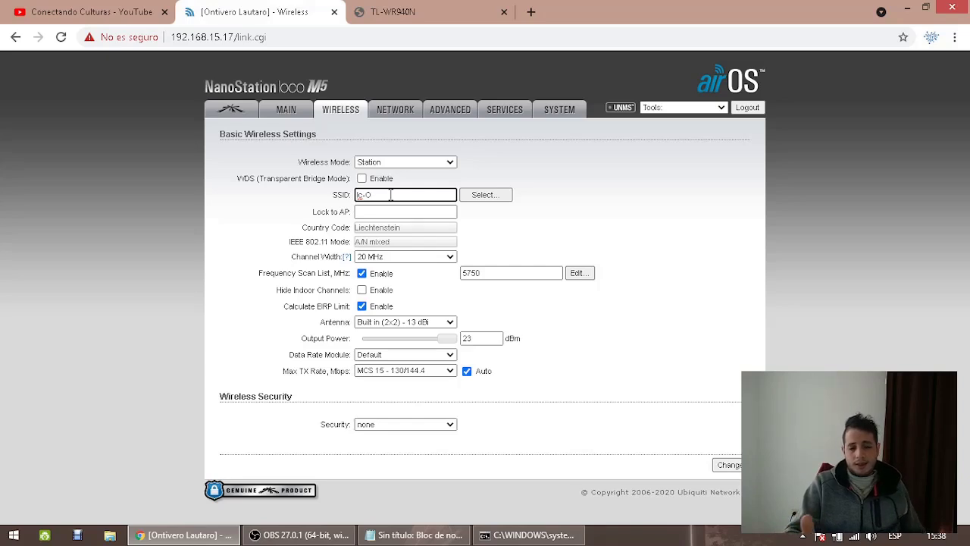
text(7)
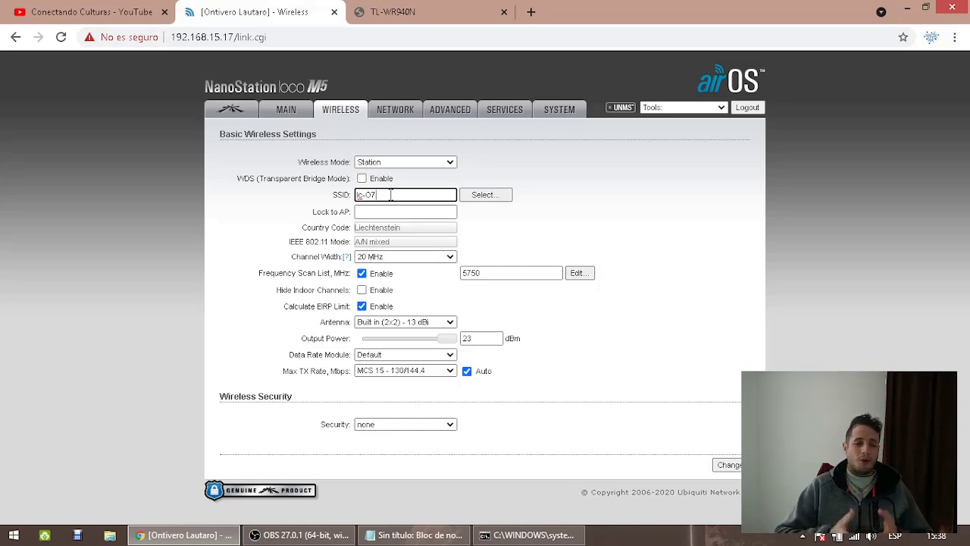
drag(391, 195, 318, 206)
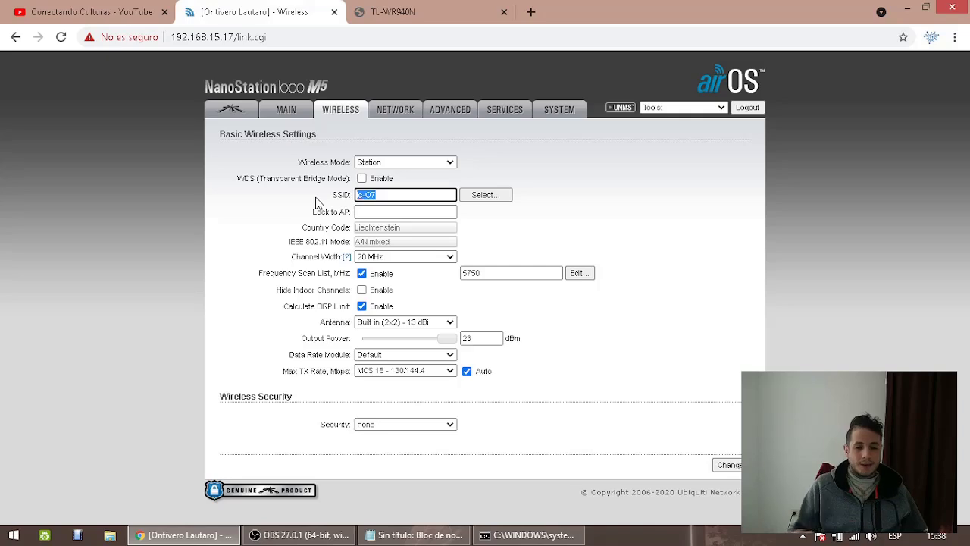
click(407, 197)
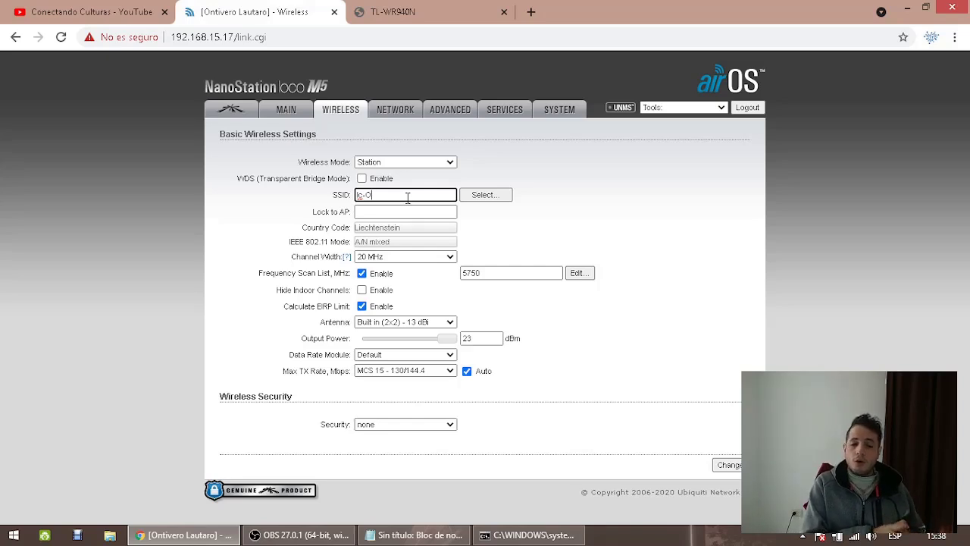
Uncheck NAT Enable under WAN Network Settings on the airOS Network page.
click(393, 111)
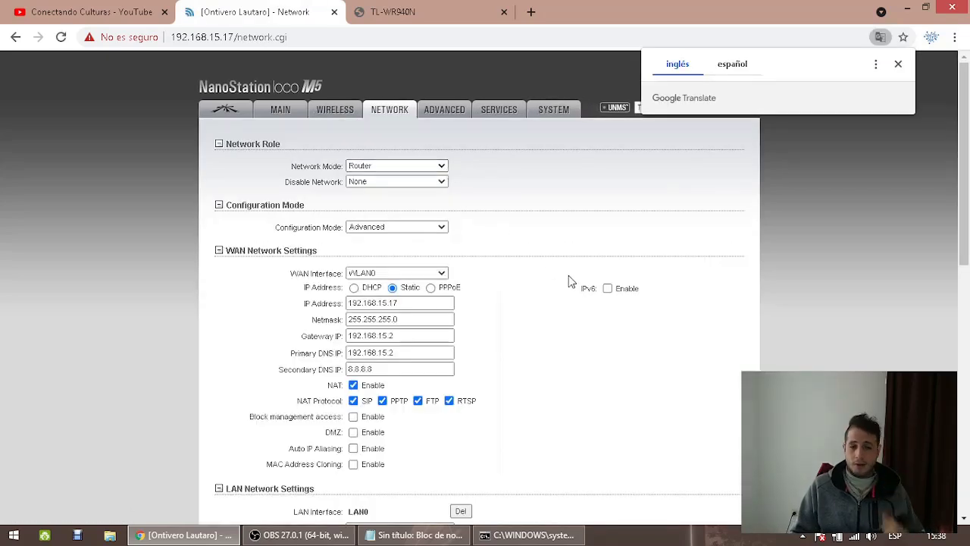
scroll(479, 318, down, 1)
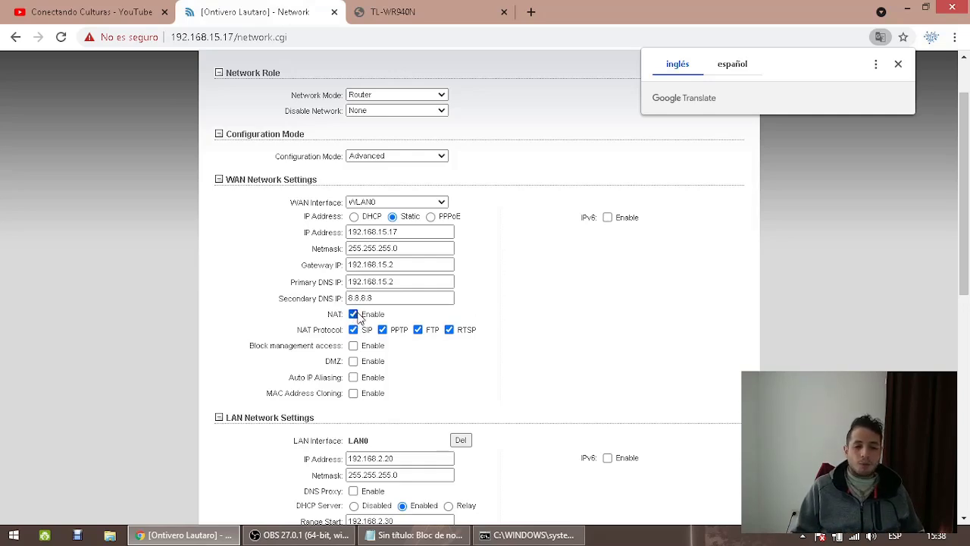
mouse_move(355, 315)
mouse_down()
mouse_move(330, 313)
mouse_move(353, 314)
mouse_up()
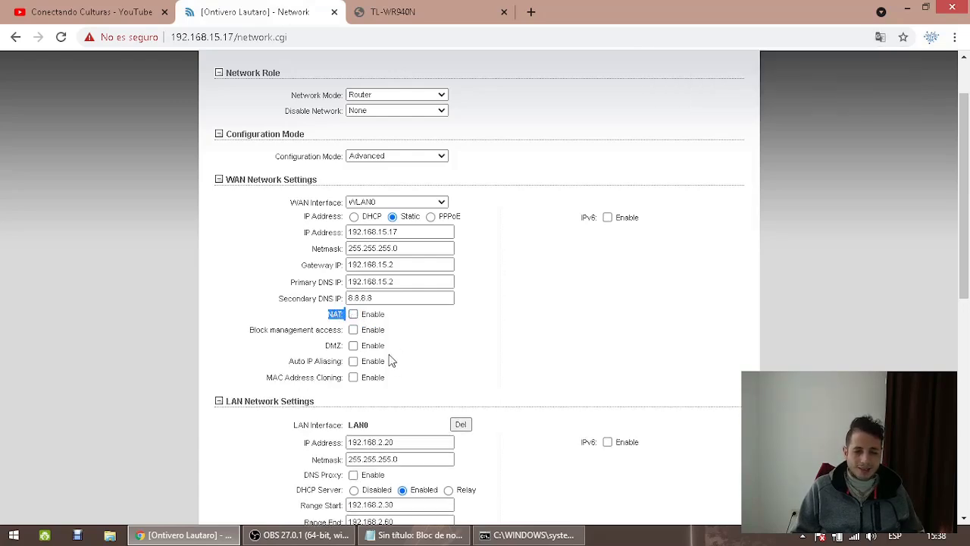
click(445, 345)
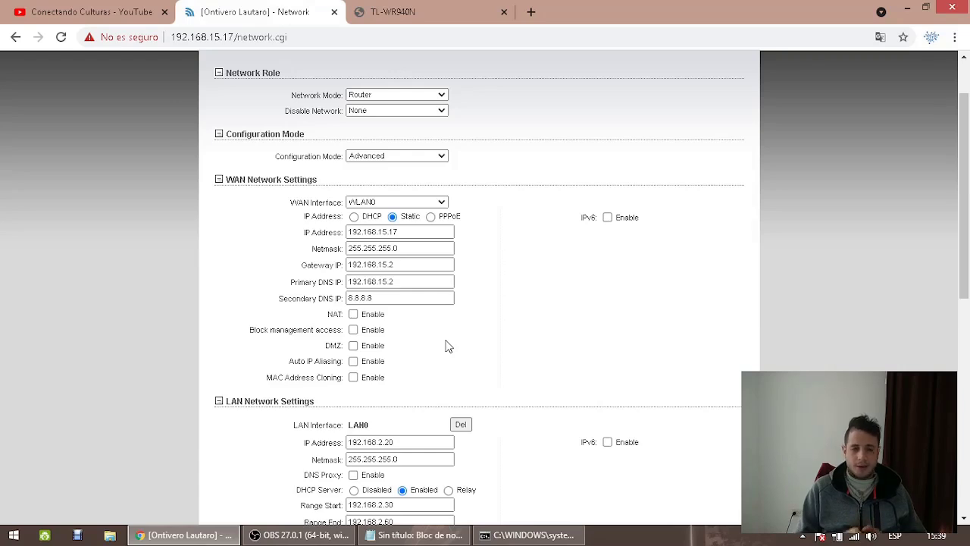
click(545, 534)
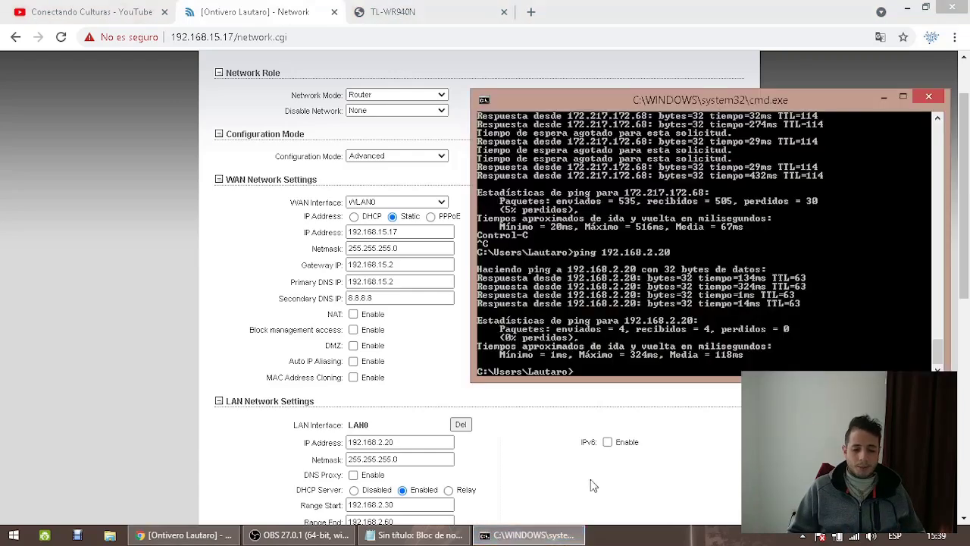
key(Up)
key(Up)
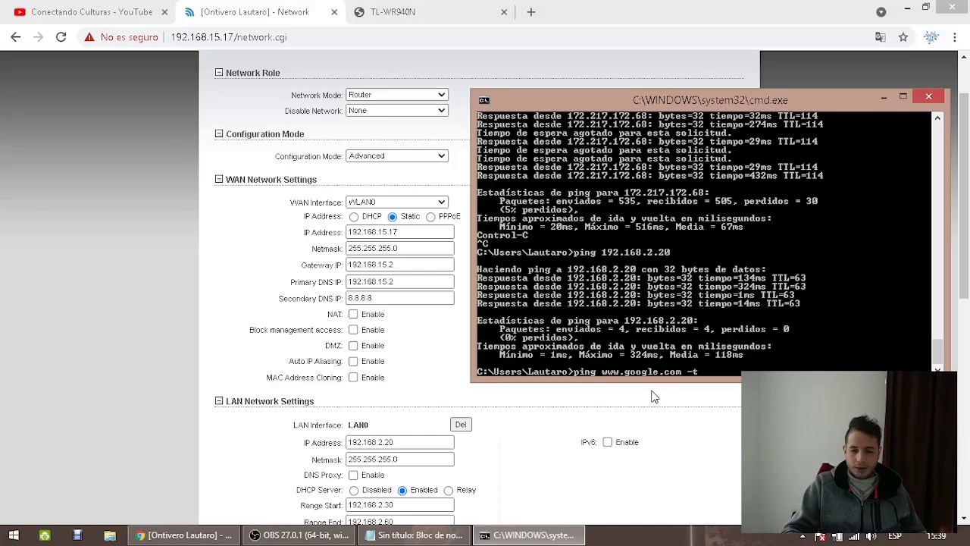
key(Return)
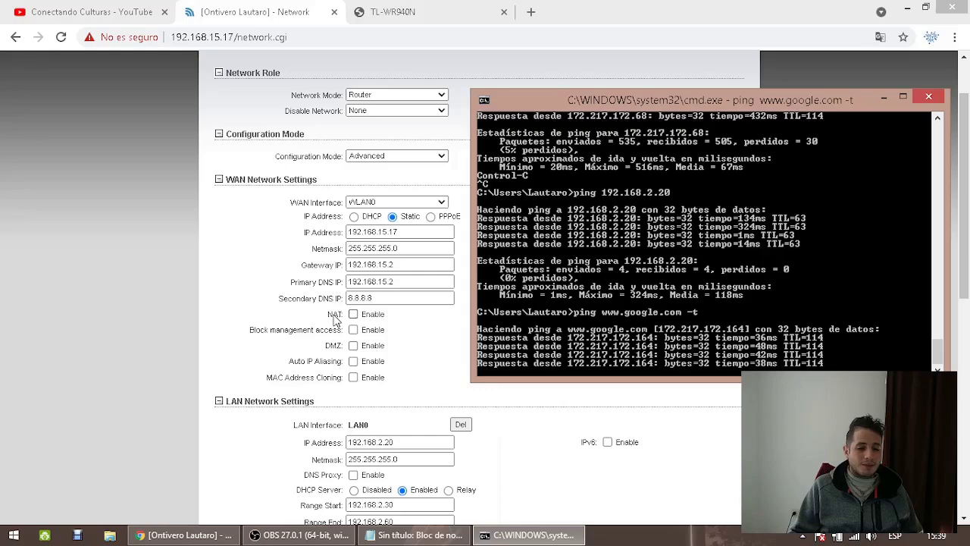
double_click(335, 314)
click(666, 375)
scroll(666, 379, down, 10)
click(729, 478)
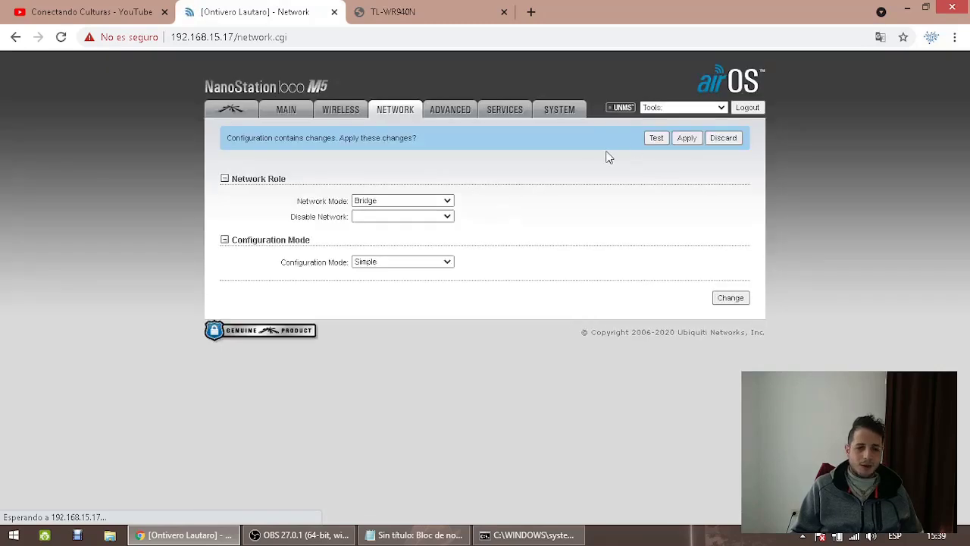
click(680, 139)
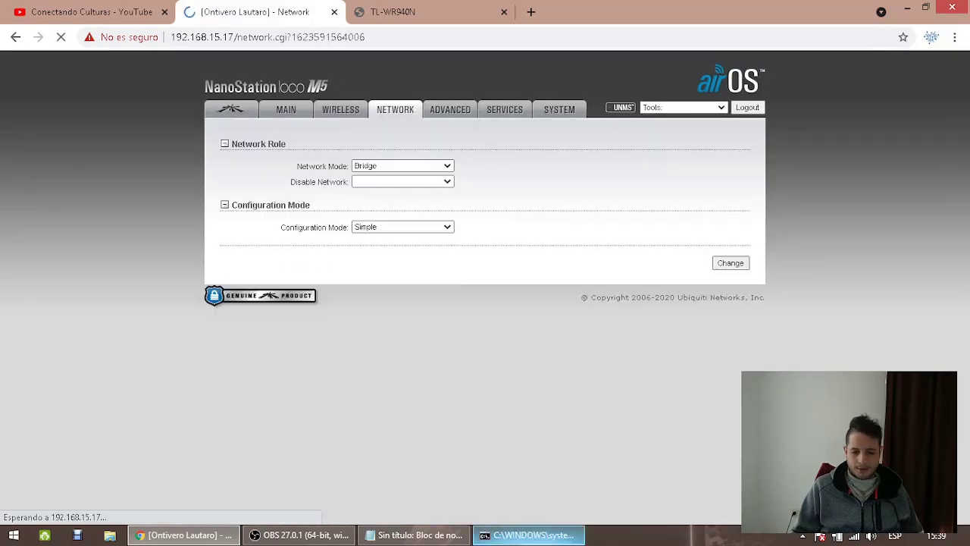
Watch the Google ping time out and point out the disabled NAT setting.
mouse_move(531, 535)
click(573, 537)
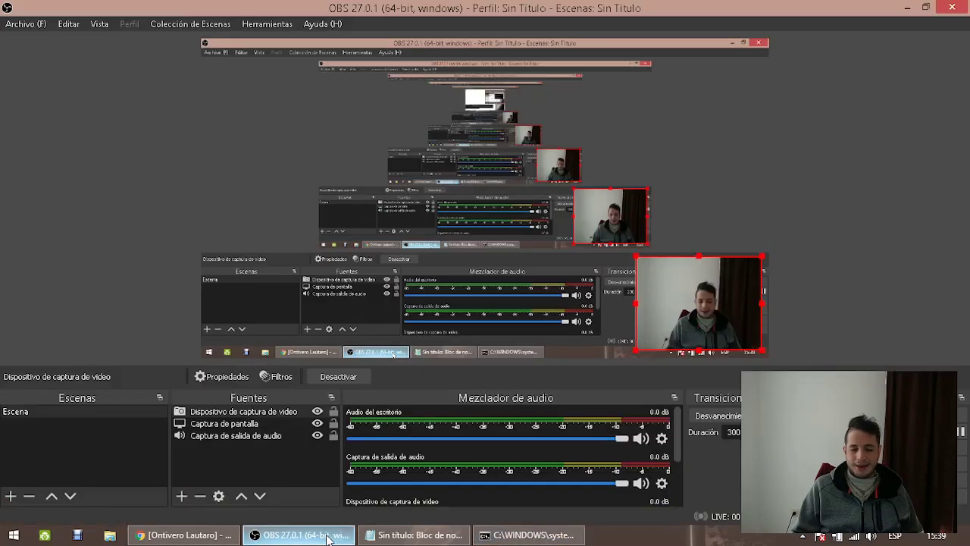
click(328, 537)
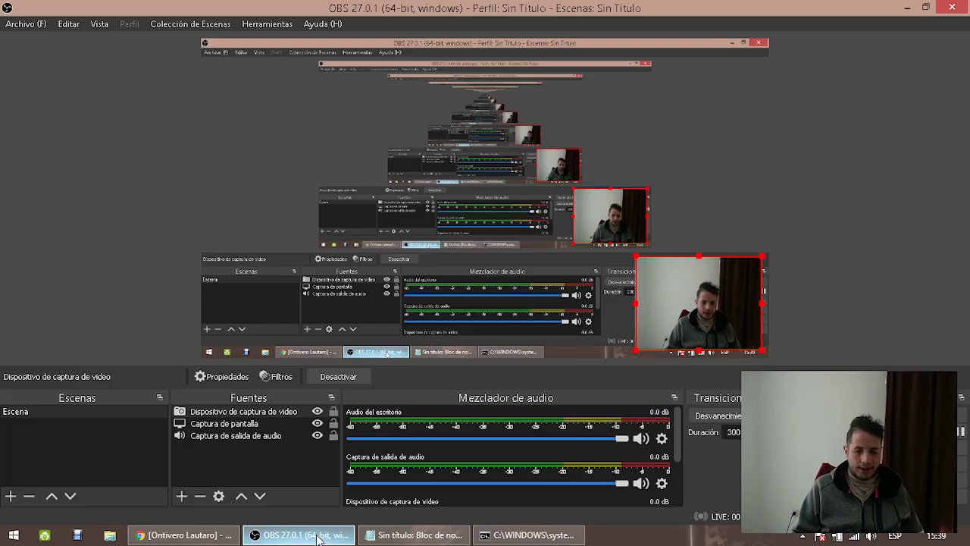
click(317, 537)
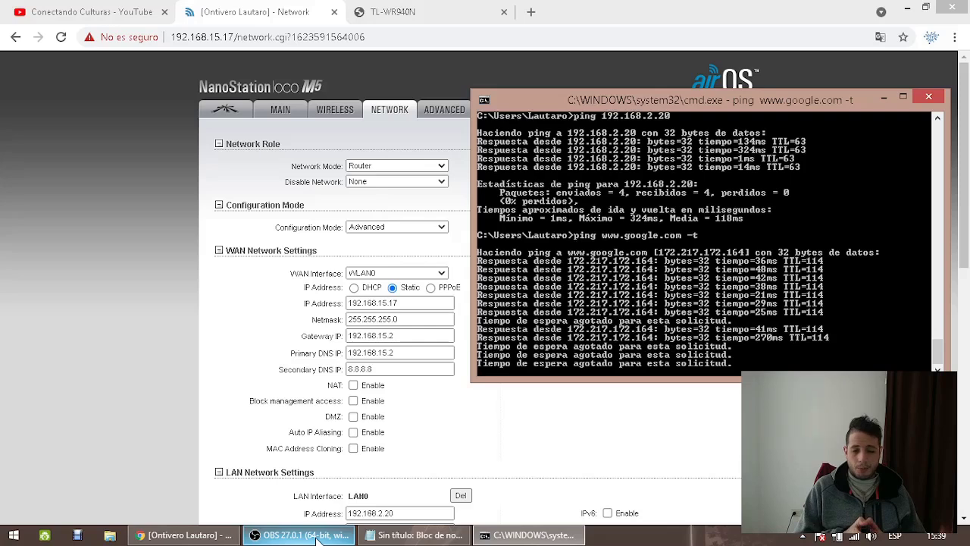
click(334, 388)
drag(334, 390, 346, 385)
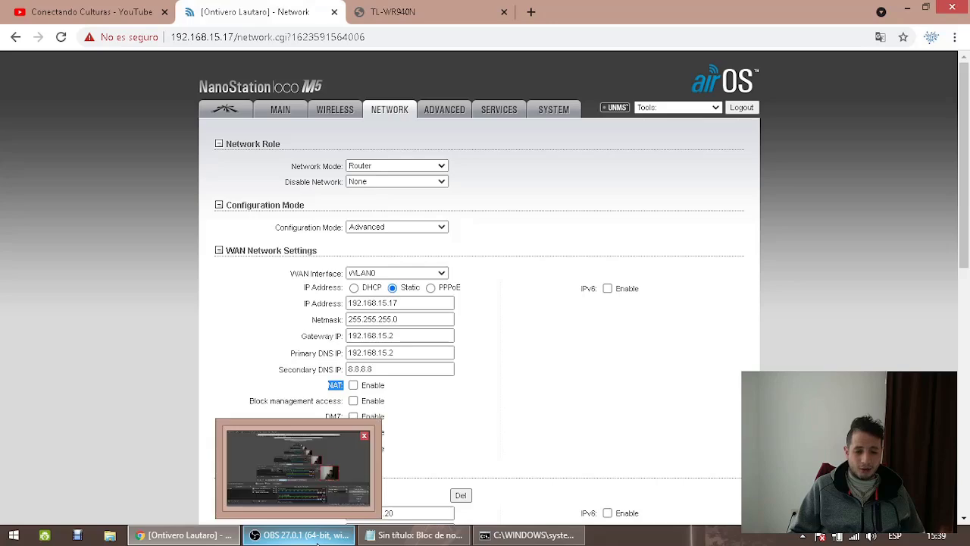
click(319, 541)
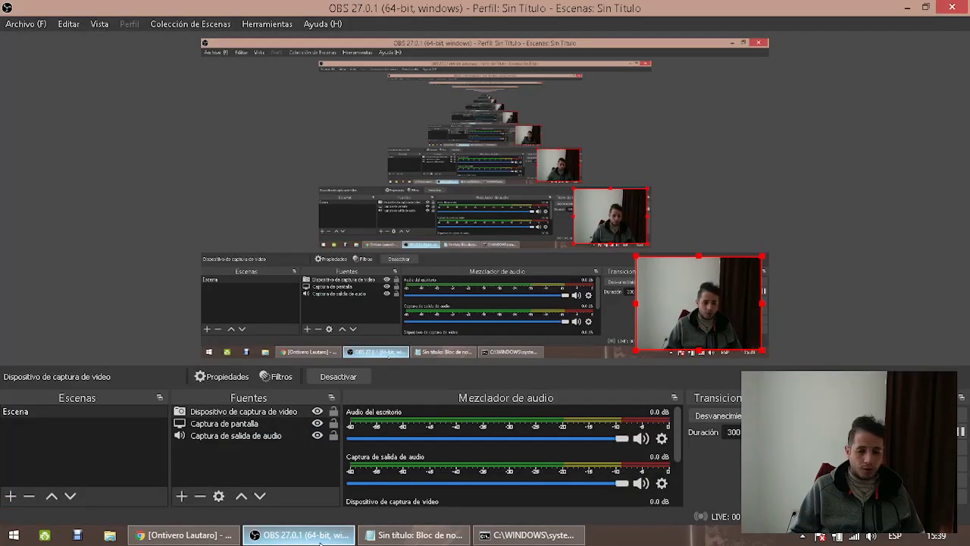
click(319, 539)
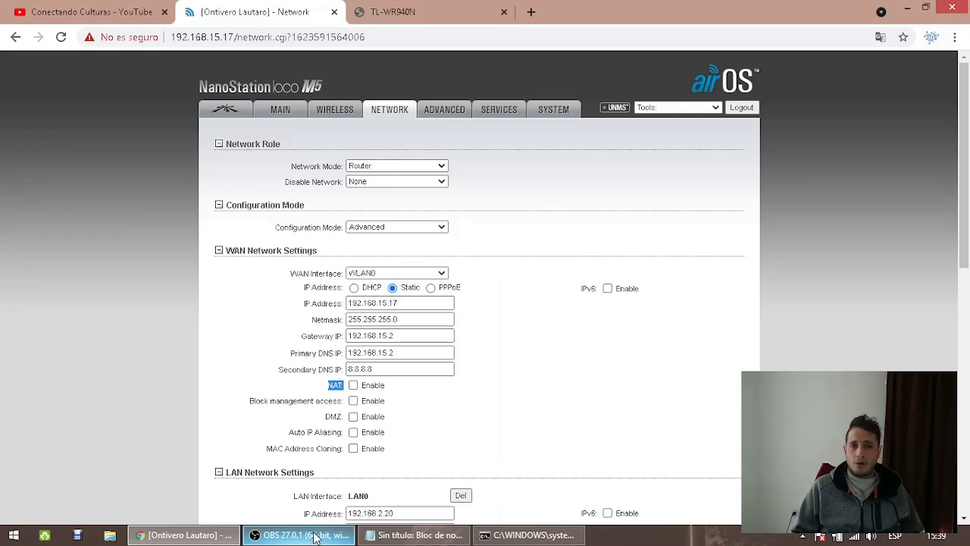
Review the EL EQUIPO LOCAL line in the service-cut notes and check the ping window.
click(413, 535)
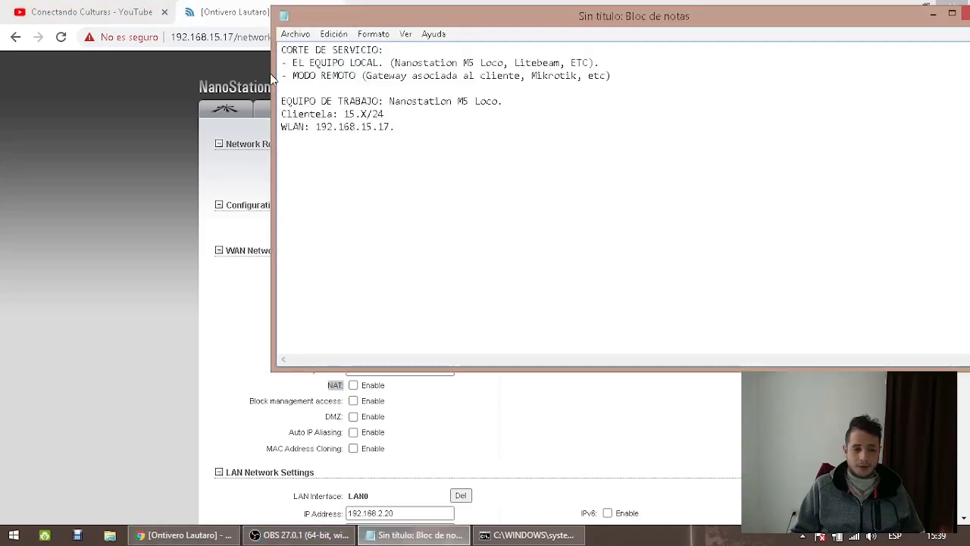
drag(280, 63, 621, 58)
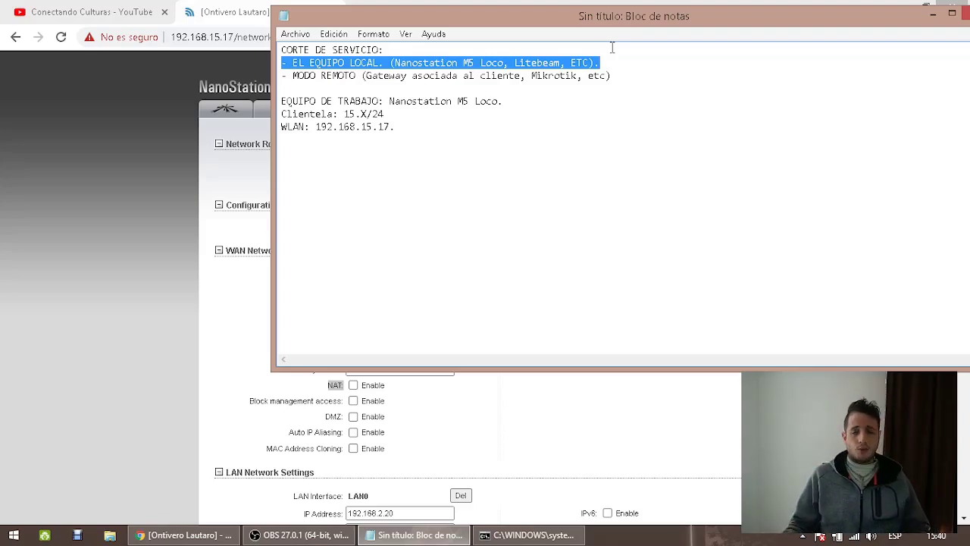
click(186, 285)
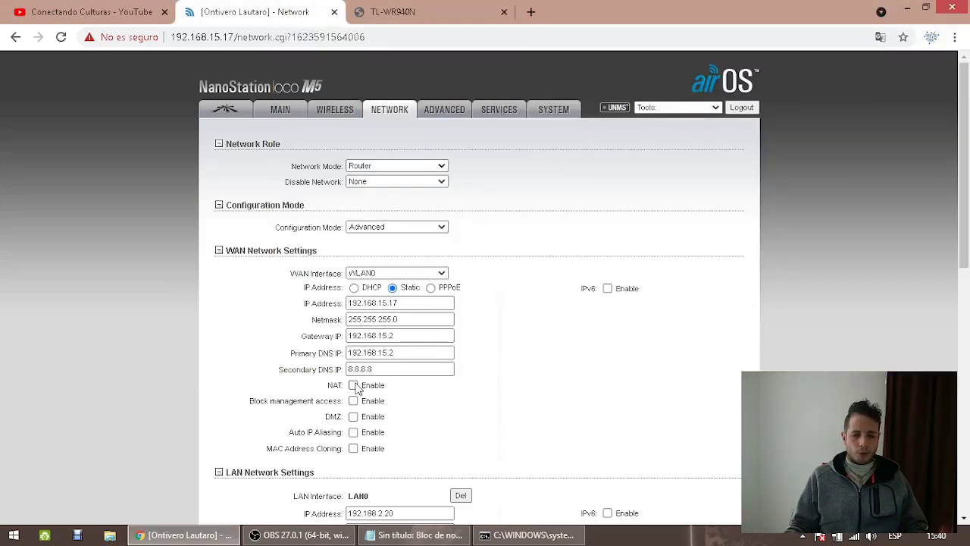
click(302, 535)
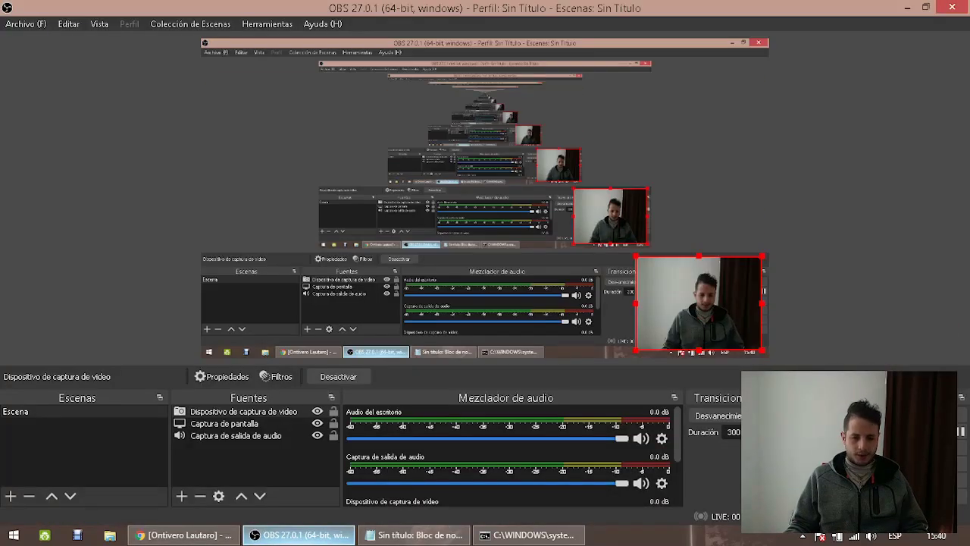
mouse_move(212, 543)
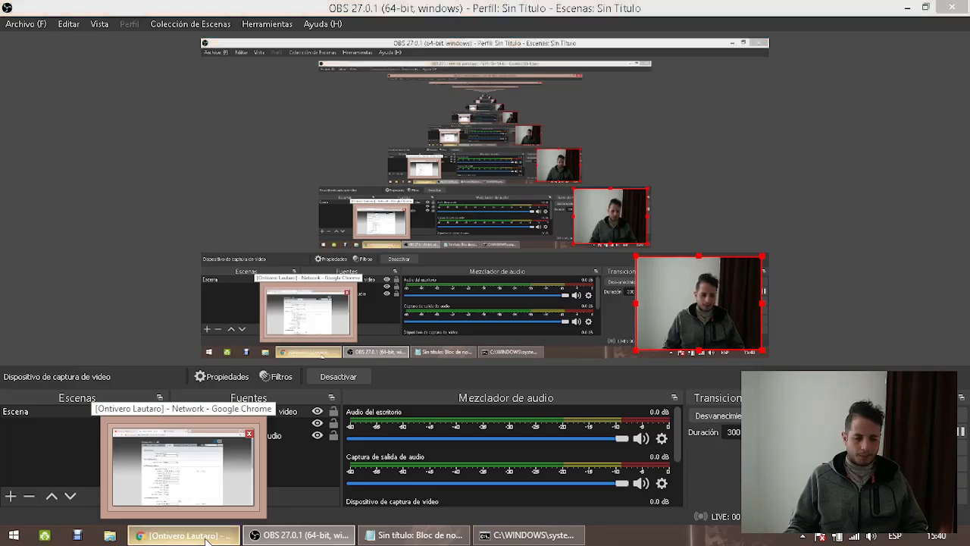
click(209, 540)
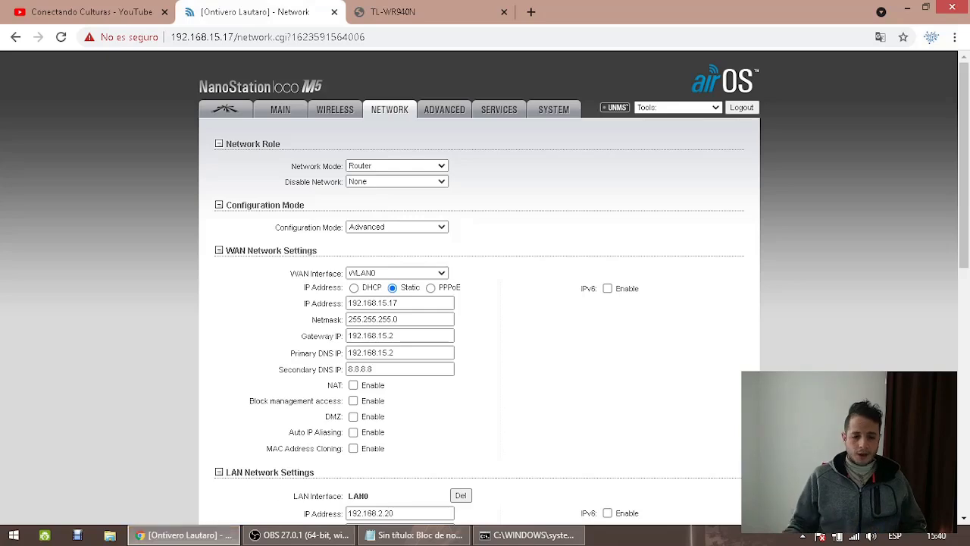
click(516, 534)
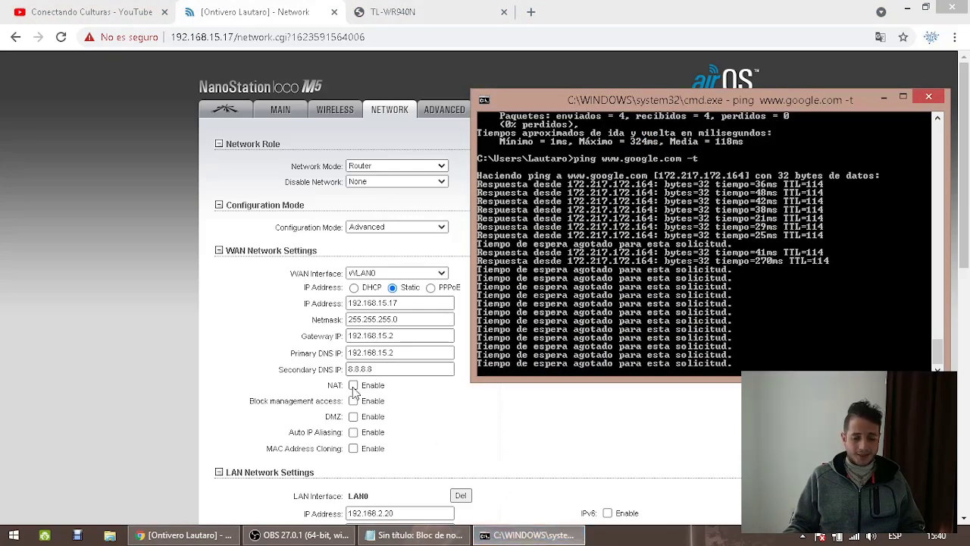
Check the NanoStation's uptime on the Main status page, then reload the Network page.
click(288, 110)
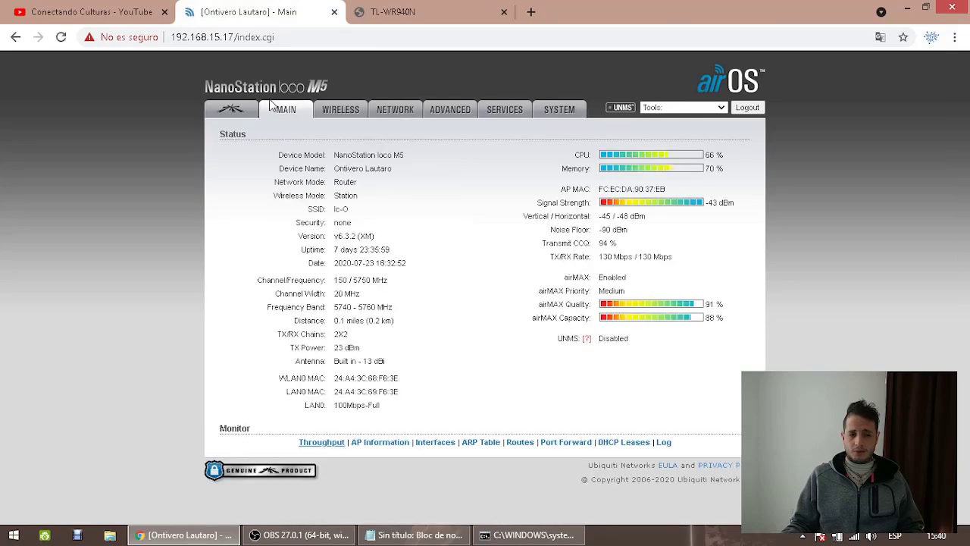
drag(325, 406, 395, 410)
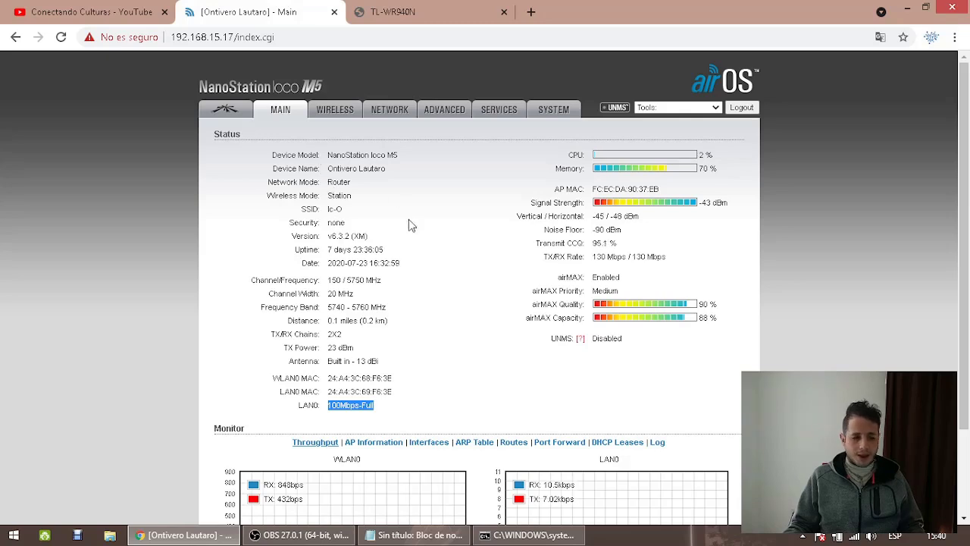
drag(395, 253, 326, 253)
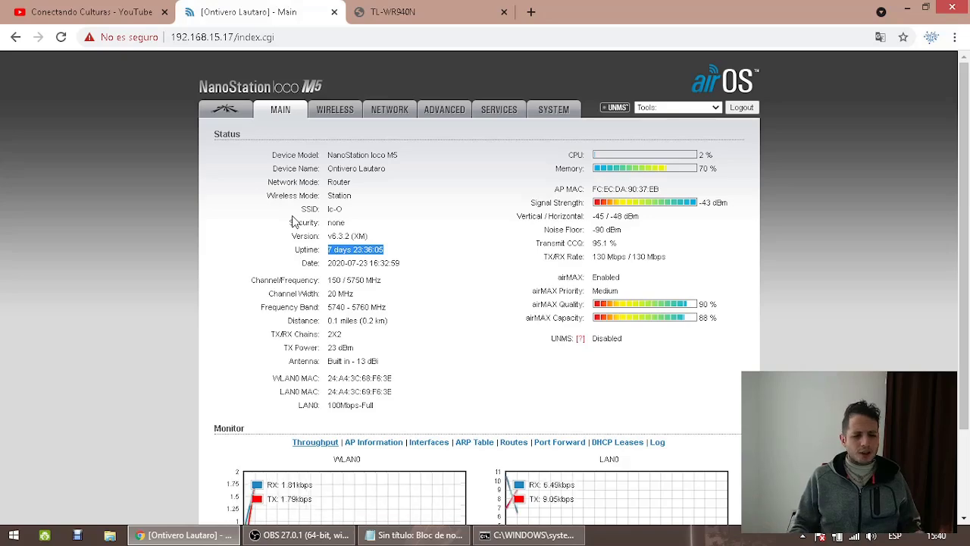
click(402, 110)
click(416, 535)
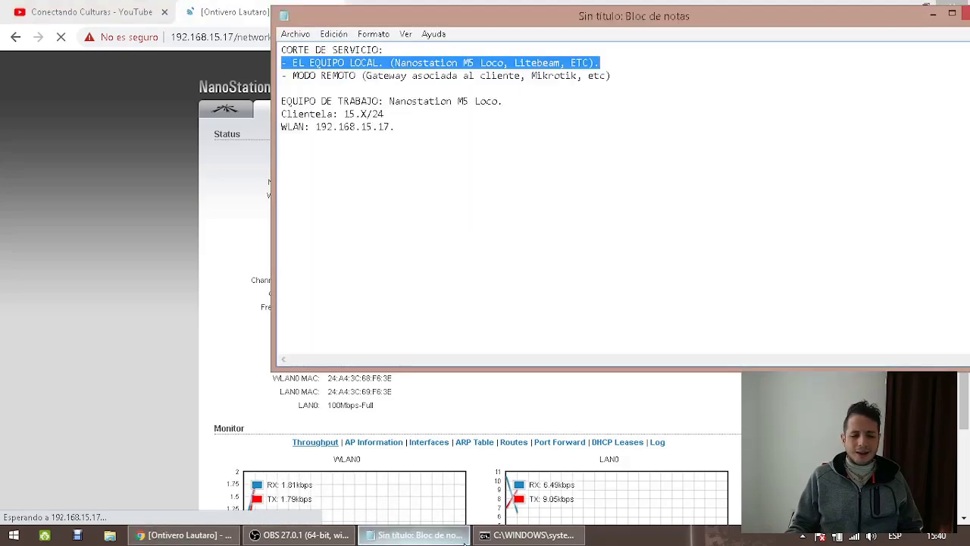
Stop the Google ping, ping gateway 192.168.15.2 (timing out), and show the desktop.
click(530, 535)
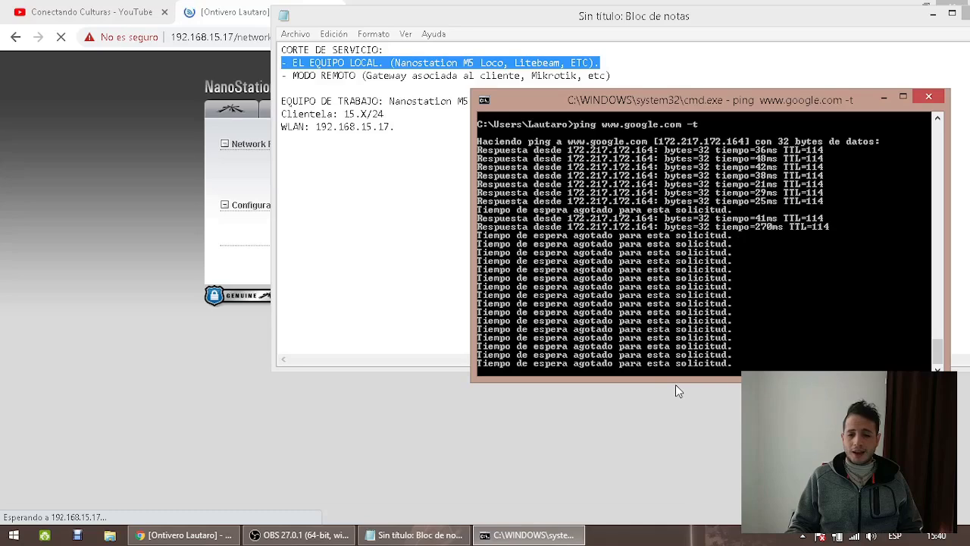
key(ctrl+c)
text(ping 19)
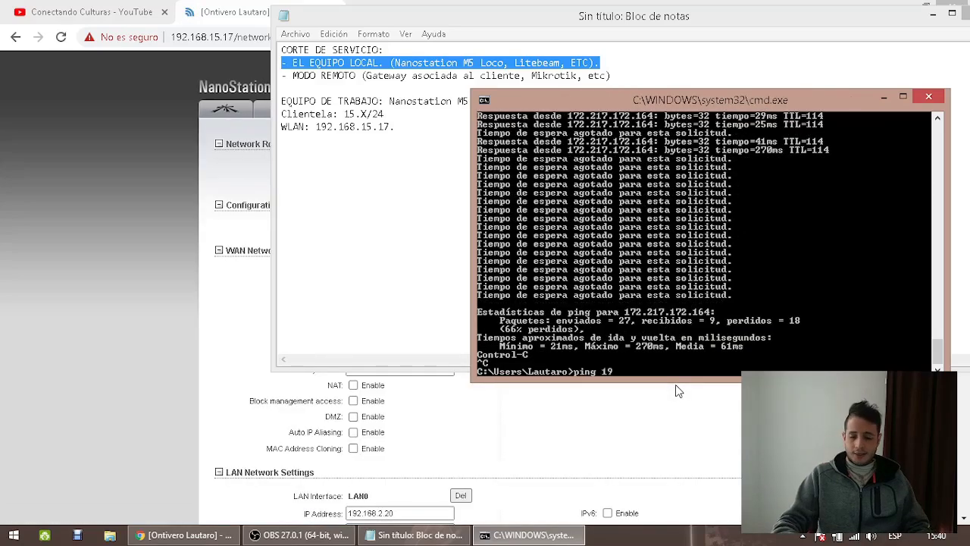
text(2.168.15.2)
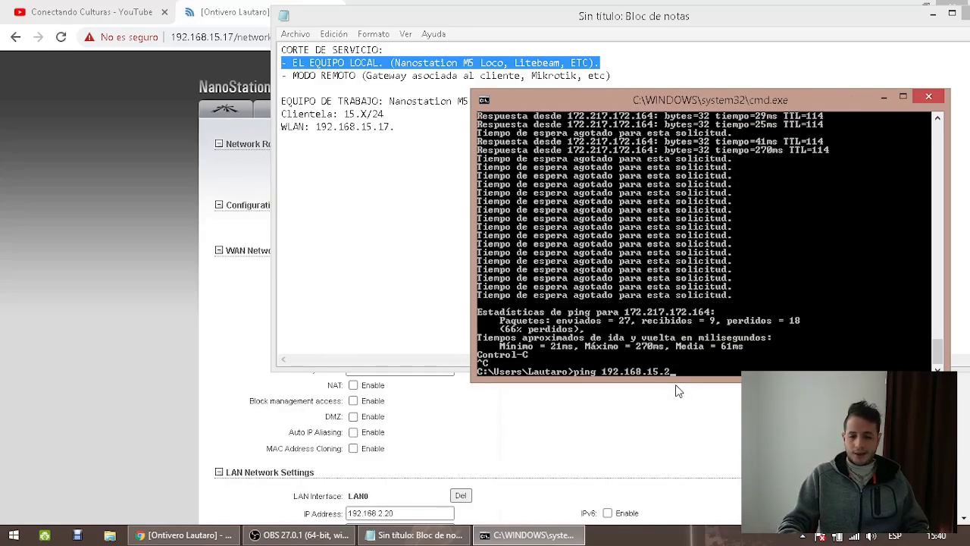
key(Return)
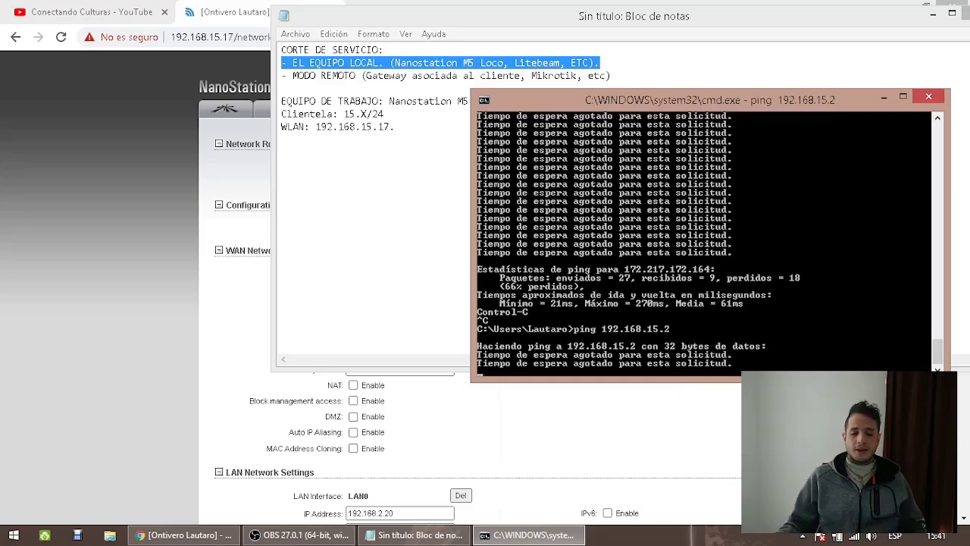
key(super+d)
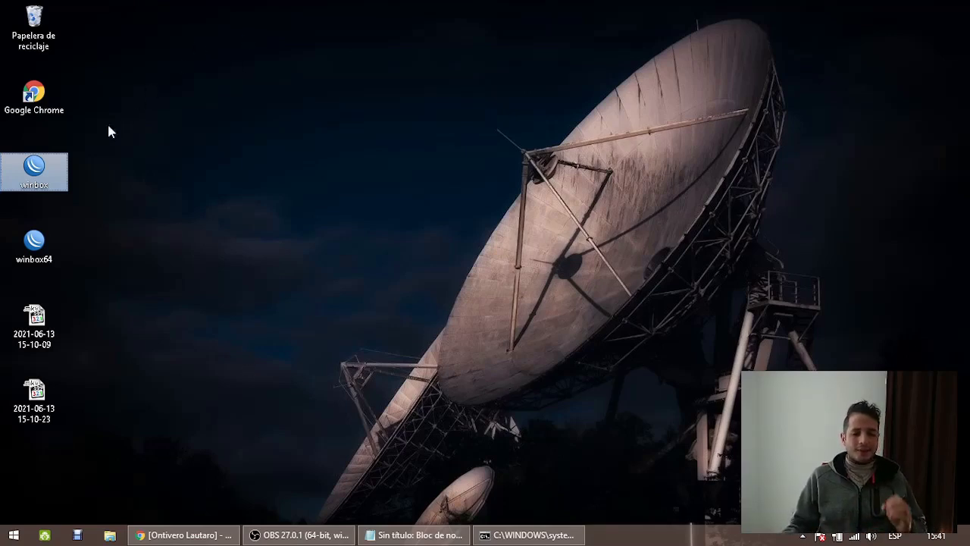
Launch WinBox and connect to the saved router 192.168.15.2 on port 5000.
double_click(43, 167)
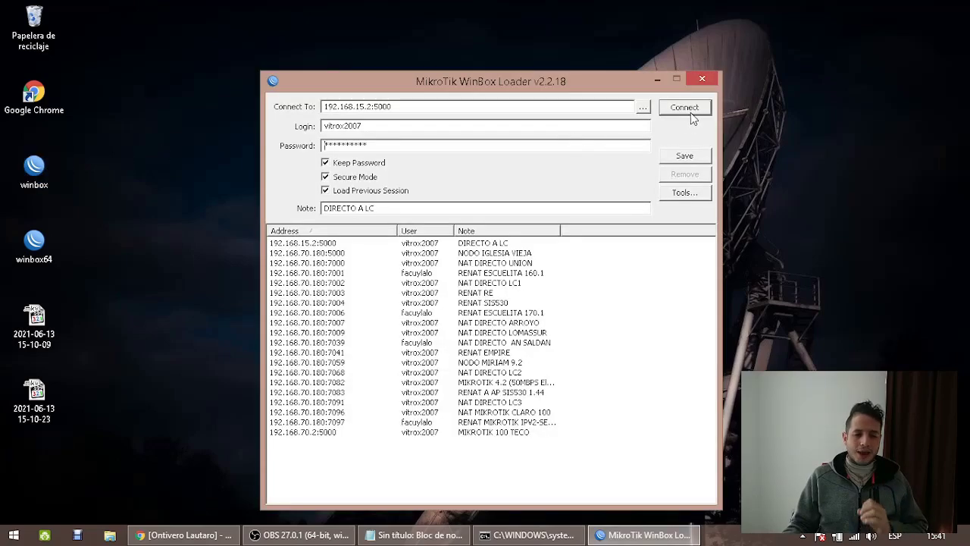
click(685, 110)
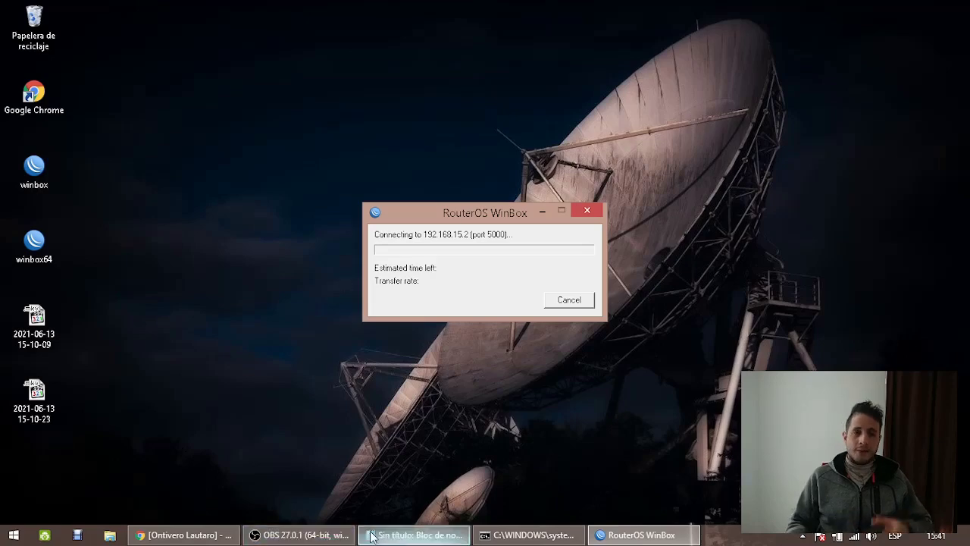
click(318, 536)
click(318, 536)
click(212, 535)
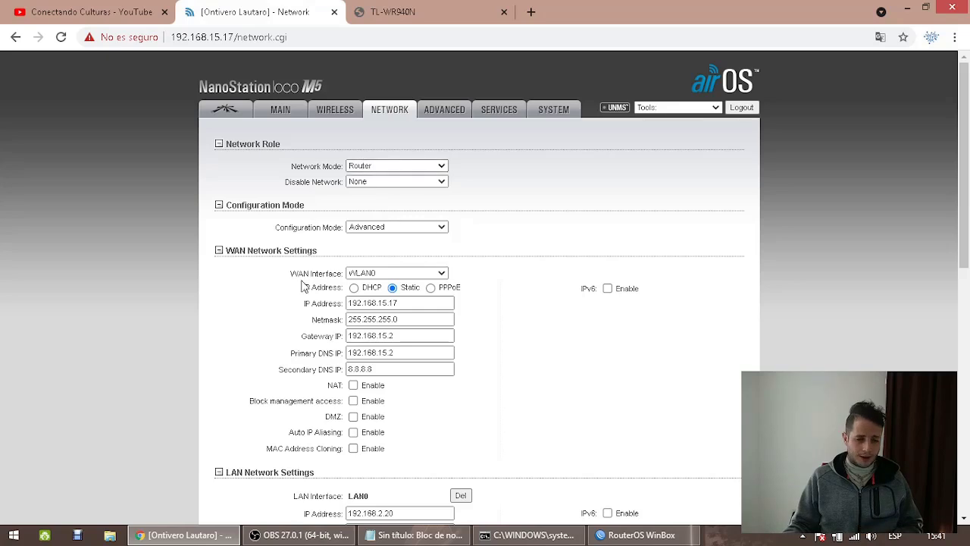
Confirm WAN NAT is still disabled on the airOS Network page, then bring up the notes.
scroll(305, 288, down, 1)
double_click(334, 315)
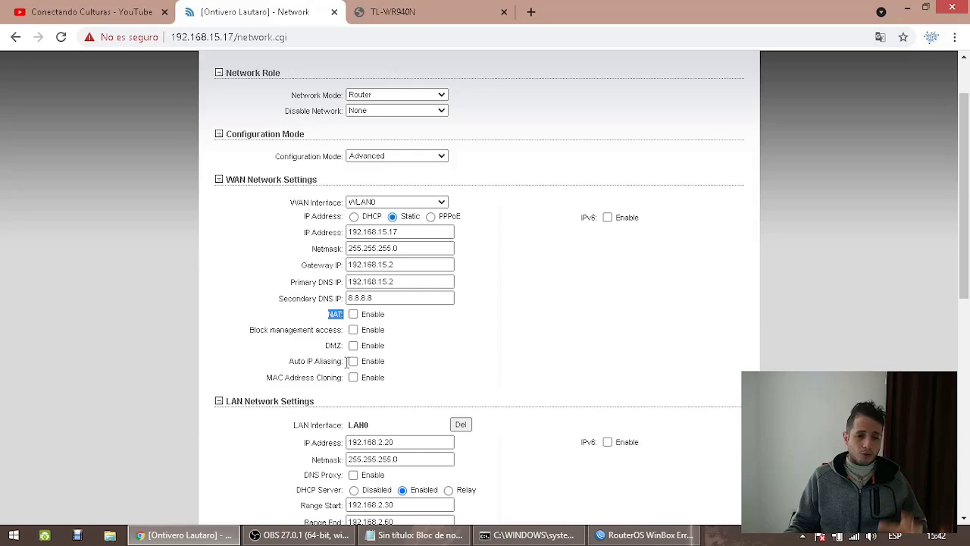
click(420, 535)
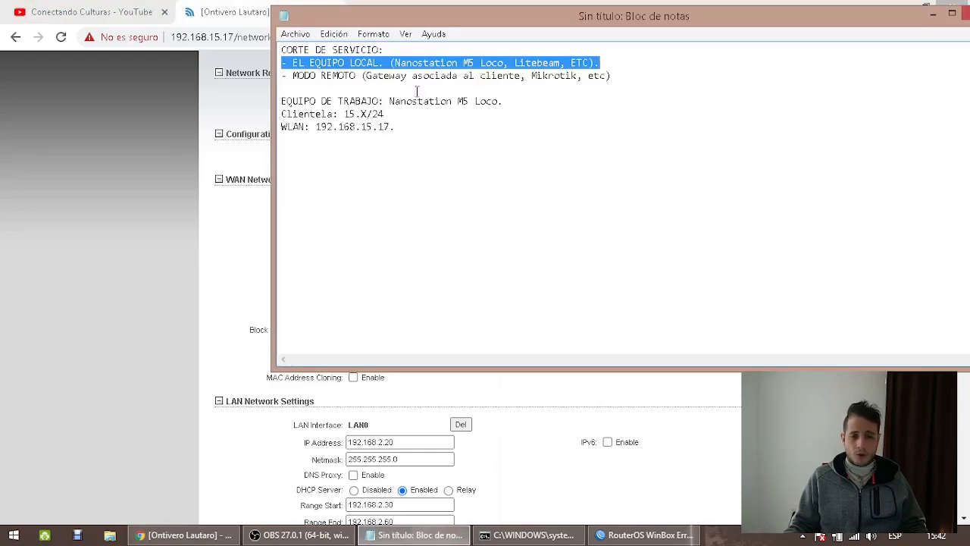
Highlight the '- EL EQUIPO LOCAL' line in the notes, then return to the airOS page.
click(282, 62)
drag(606, 63, 274, 66)
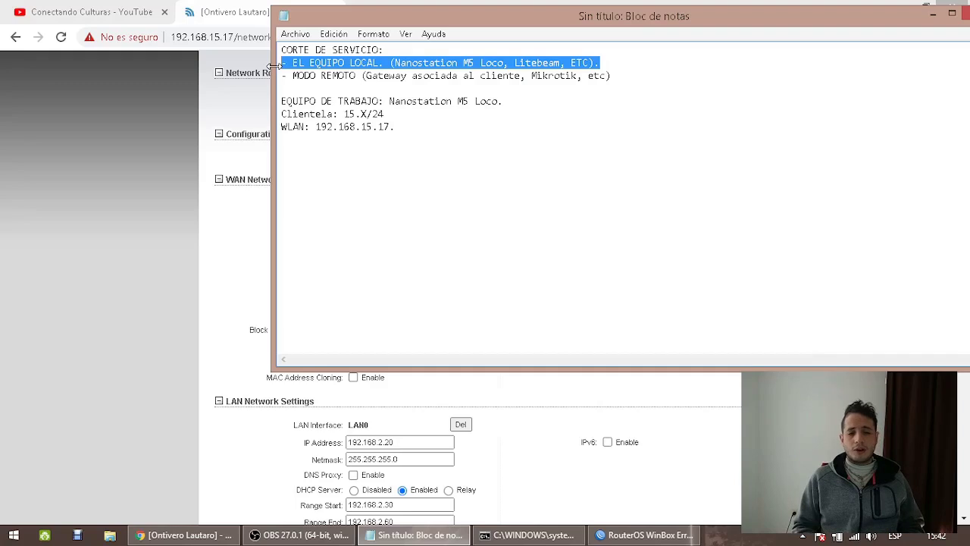
click(138, 153)
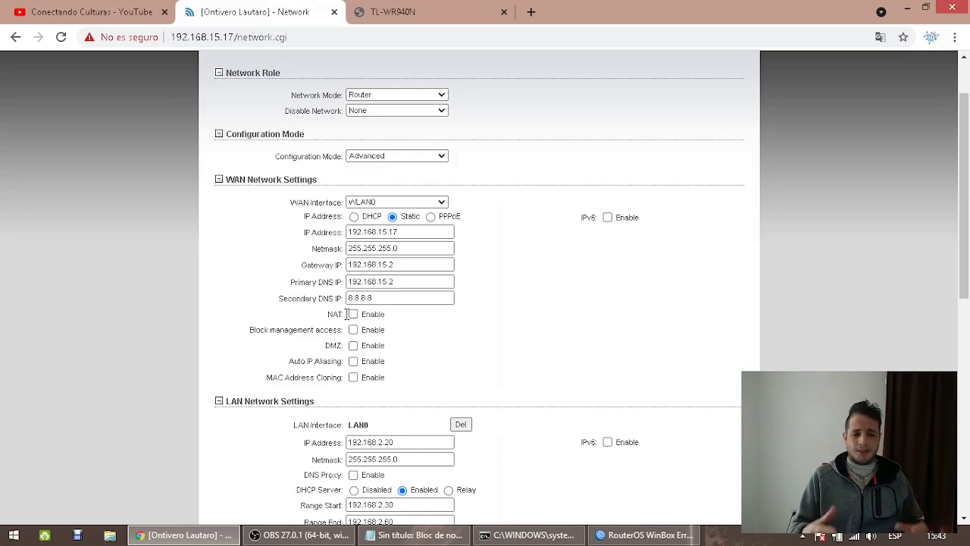
Re-enable WAN NAT with SIP, PPTP, FTP and RTSP protocols, then save and apply.
click(352, 314)
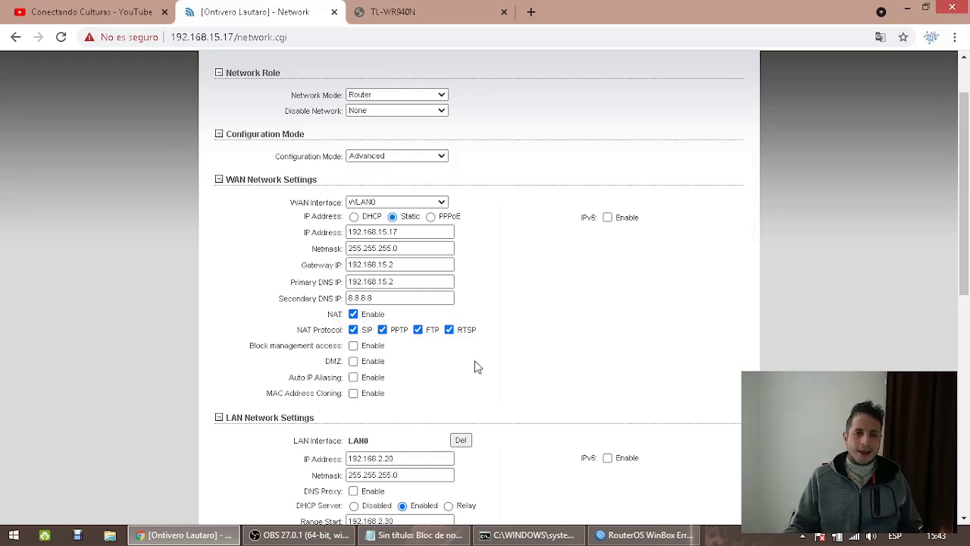
drag(321, 317, 404, 318)
click(397, 319)
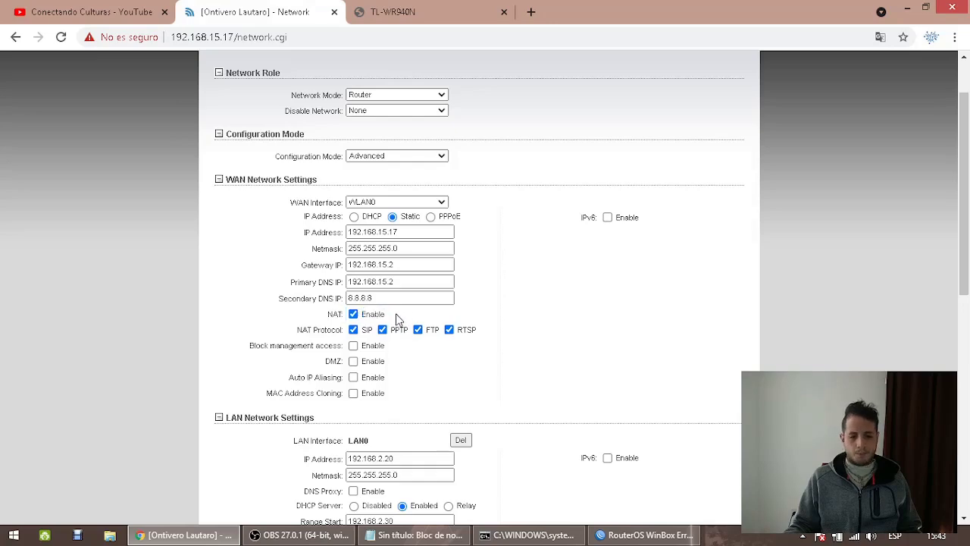
drag(355, 317, 318, 317)
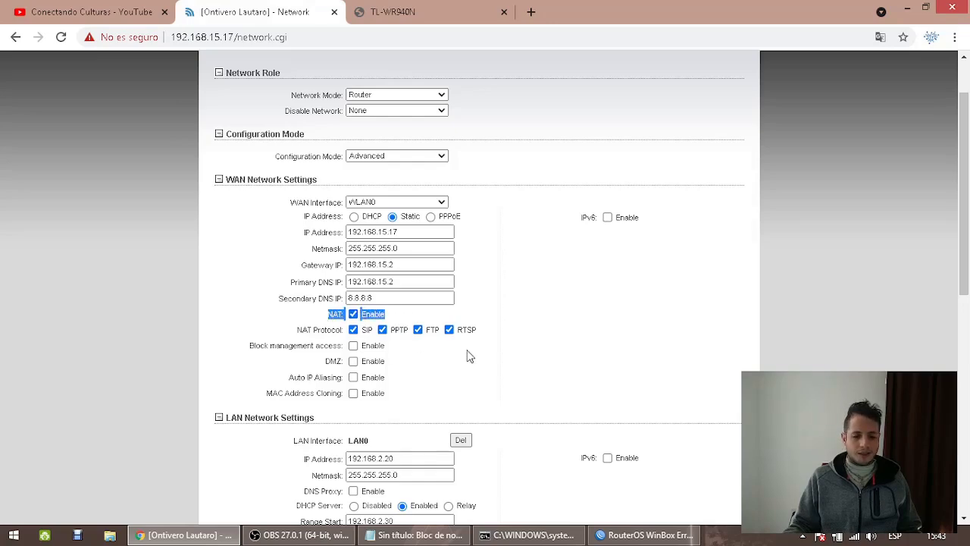
scroll(684, 448, down, 10)
click(725, 478)
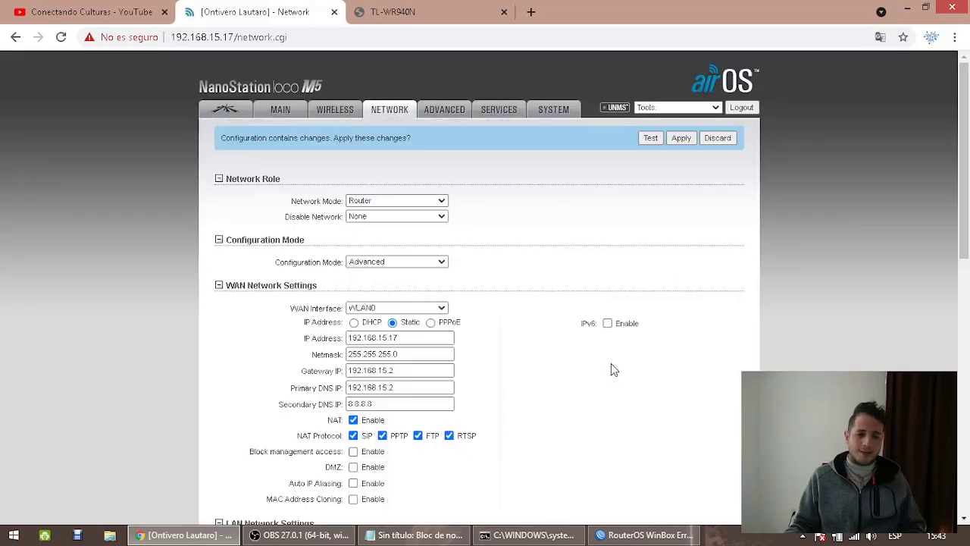
click(677, 140)
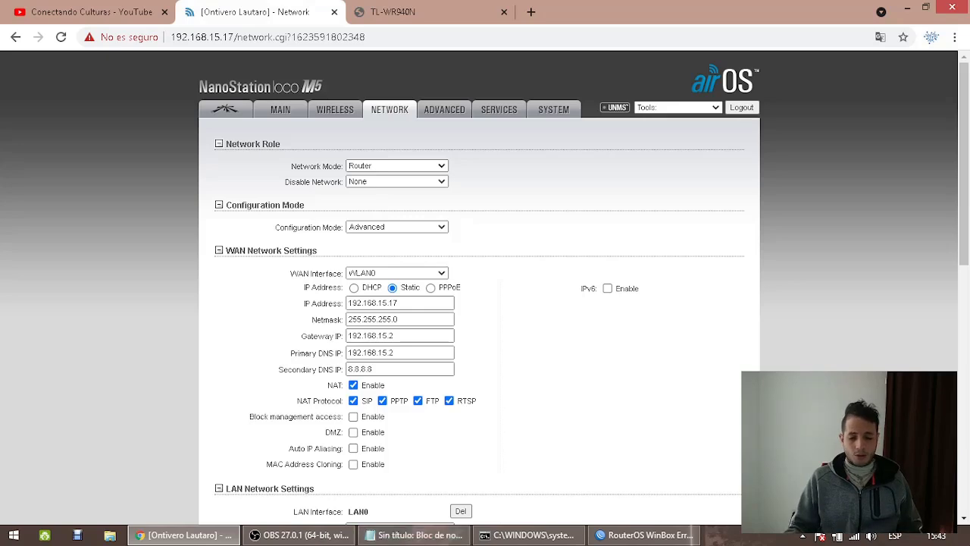
Add the line 'DESHABILITANDO LA OPCION NAT.' under the local-equipment line in the notes.
key(super+d)
click(415, 534)
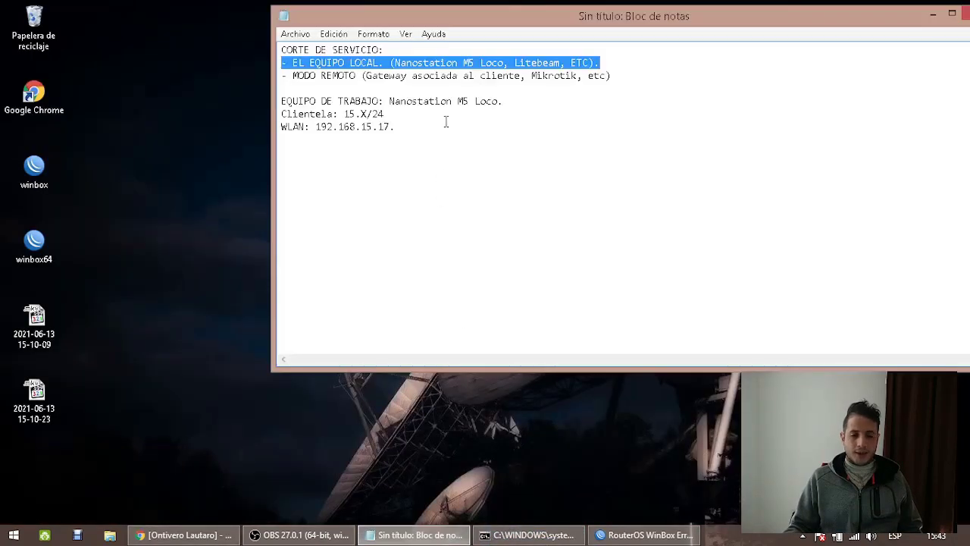
mouse_move(627, 60)
mouse_down()
mouse_move(423, 63)
mouse_move(617, 61)
mouse_up()
click(619, 62)
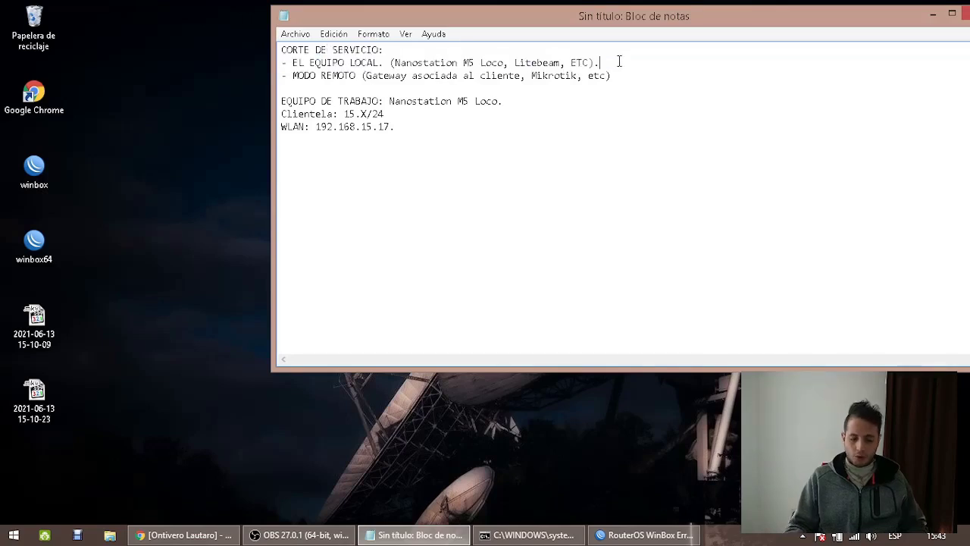
key(Return)
text(DESHABILITANDO LA OPCION NAT.)
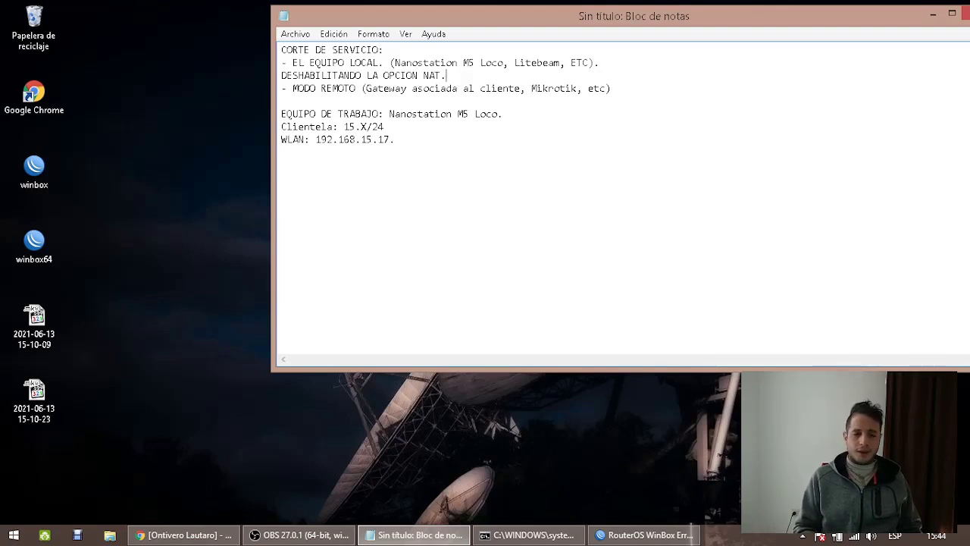
drag(611, 88, 259, 91)
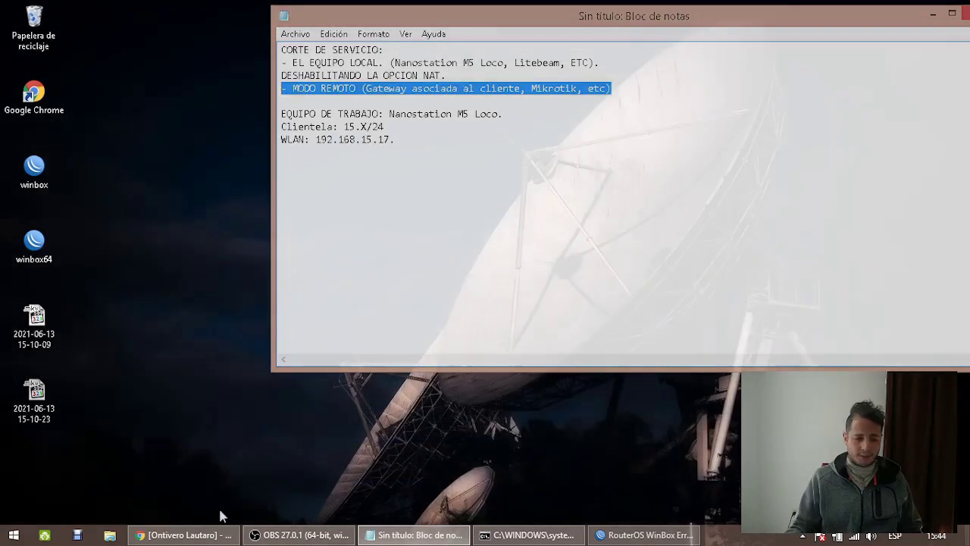
click(217, 516)
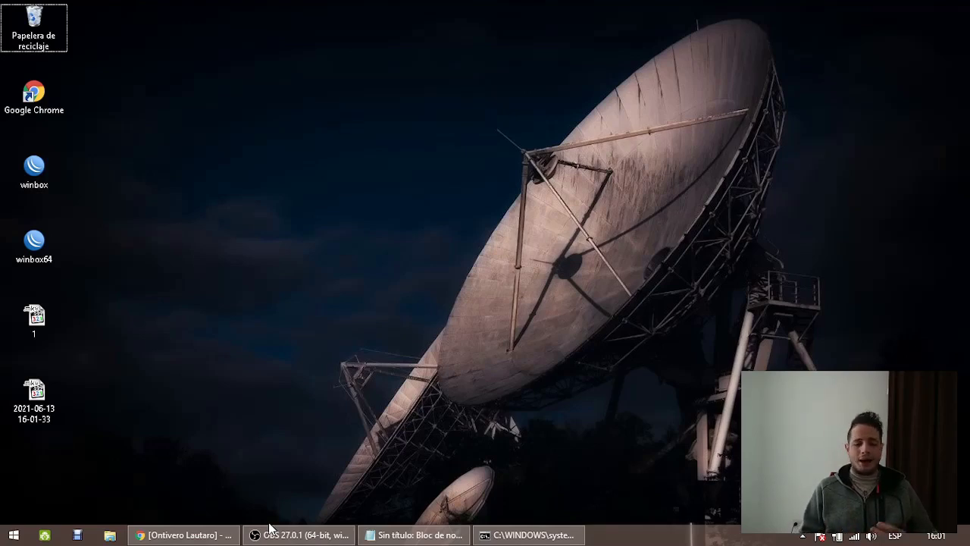
Highlight the local-equipment, 'MEJOR MÉTODO: OPCION NAT.' and MODO REMOTO lines while explaining them.
click(401, 538)
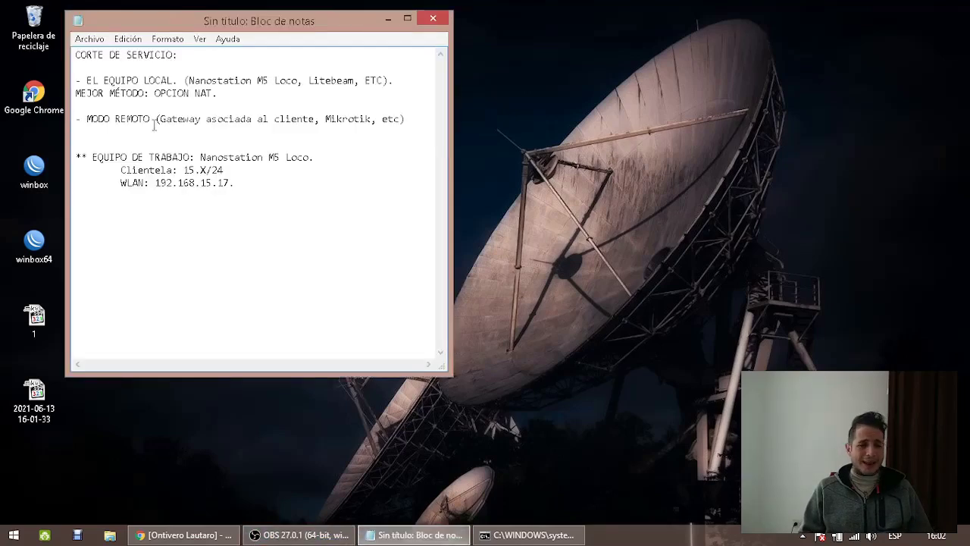
drag(219, 93, 66, 94)
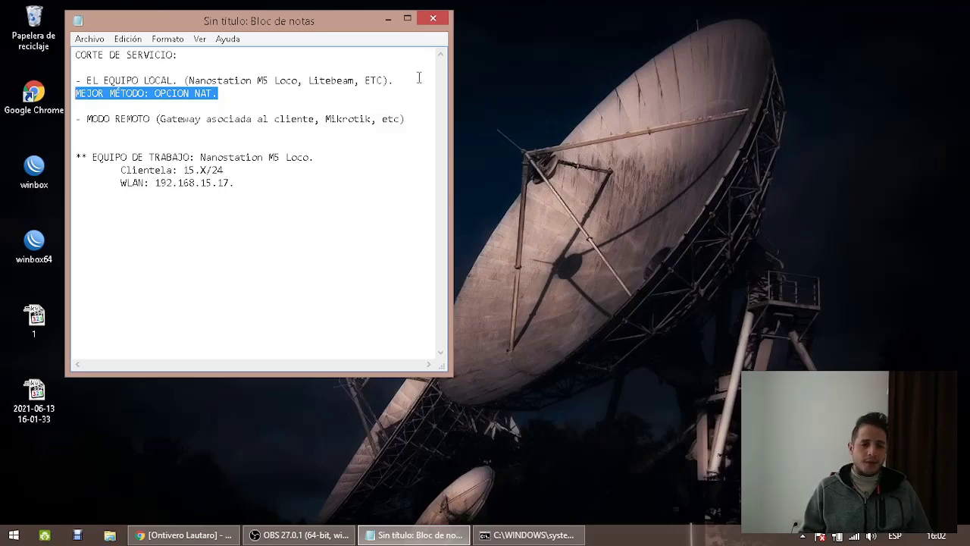
drag(418, 80, 68, 78)
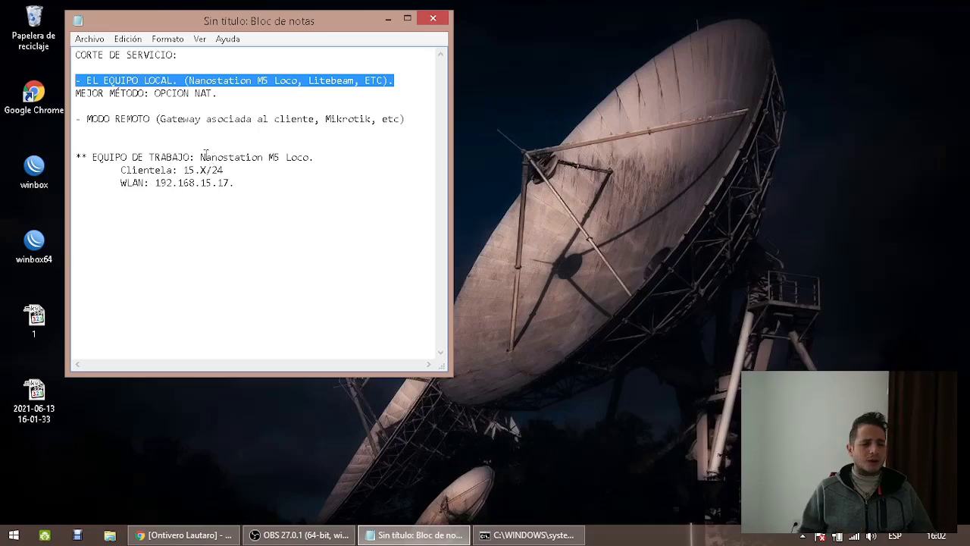
drag(228, 80, 67, 71)
drag(225, 93, 80, 94)
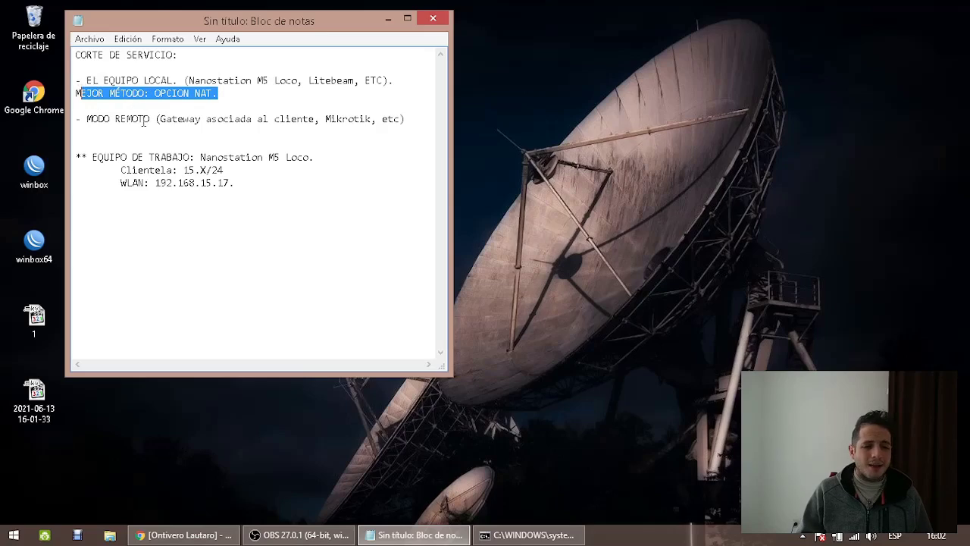
drag(156, 119, 73, 119)
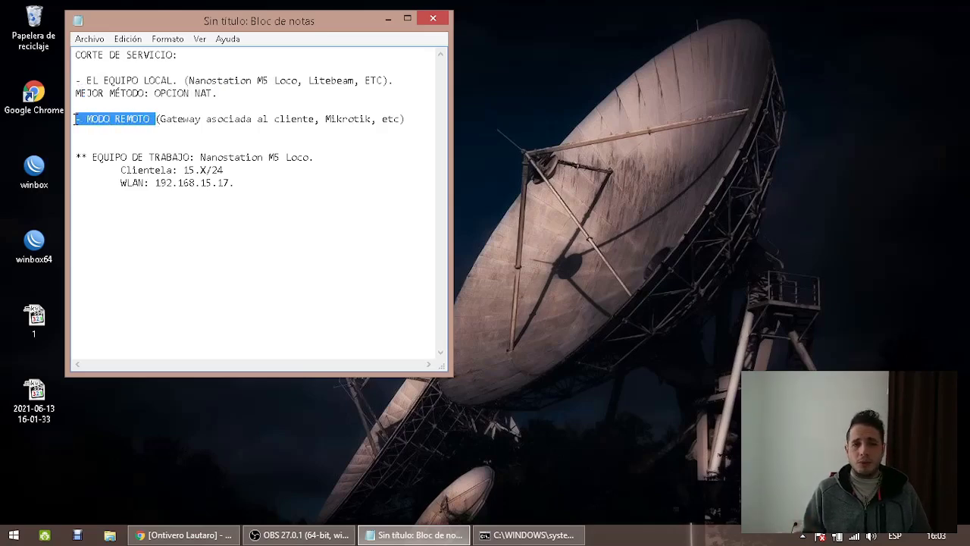
click(286, 535)
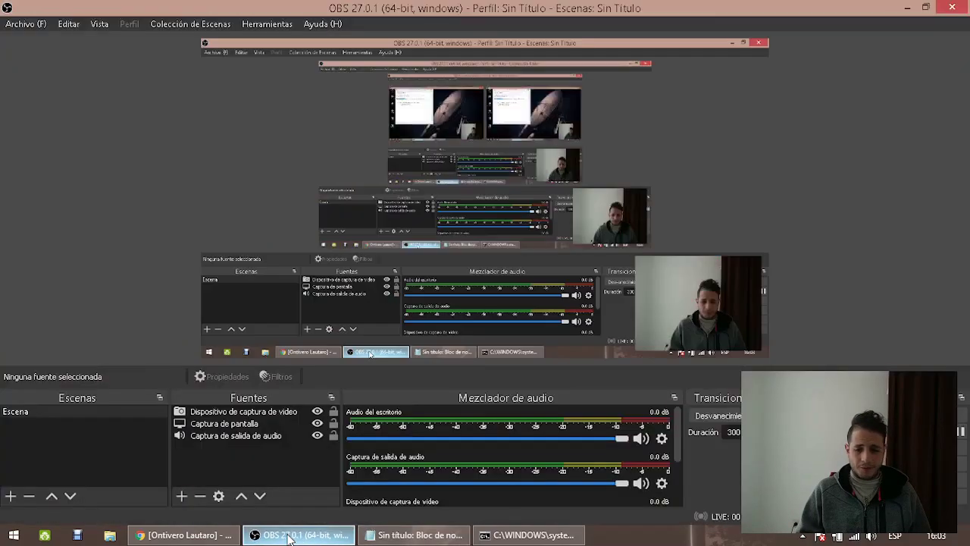
click(287, 535)
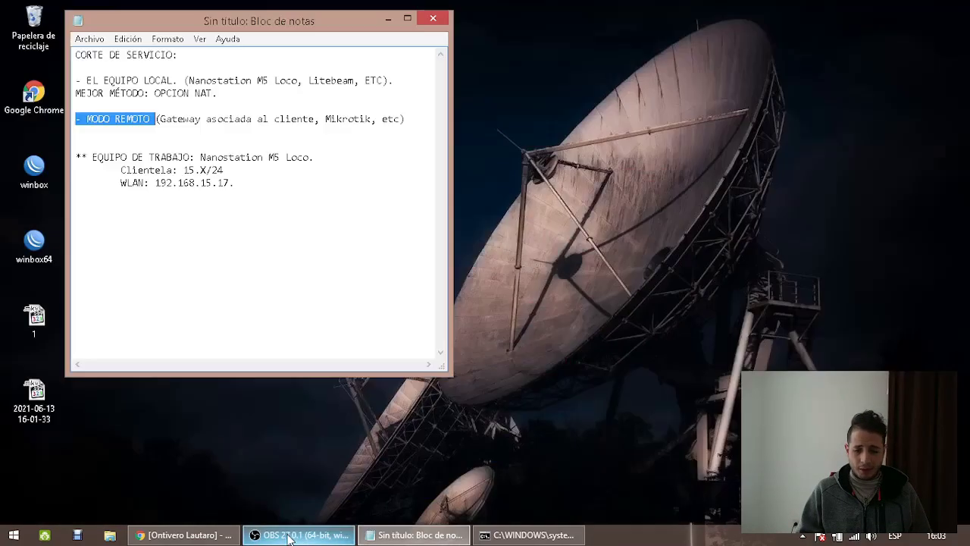
click(110, 92)
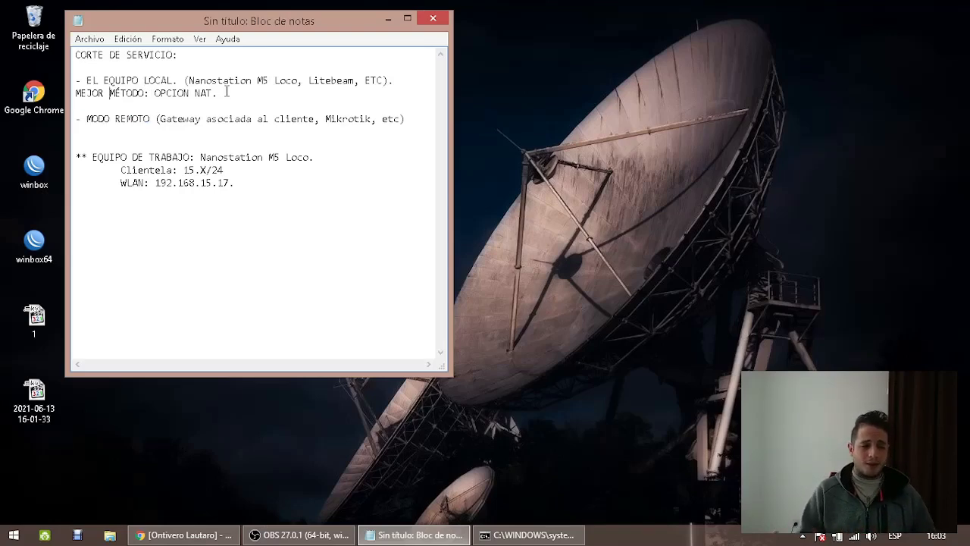
drag(225, 91, 76, 80)
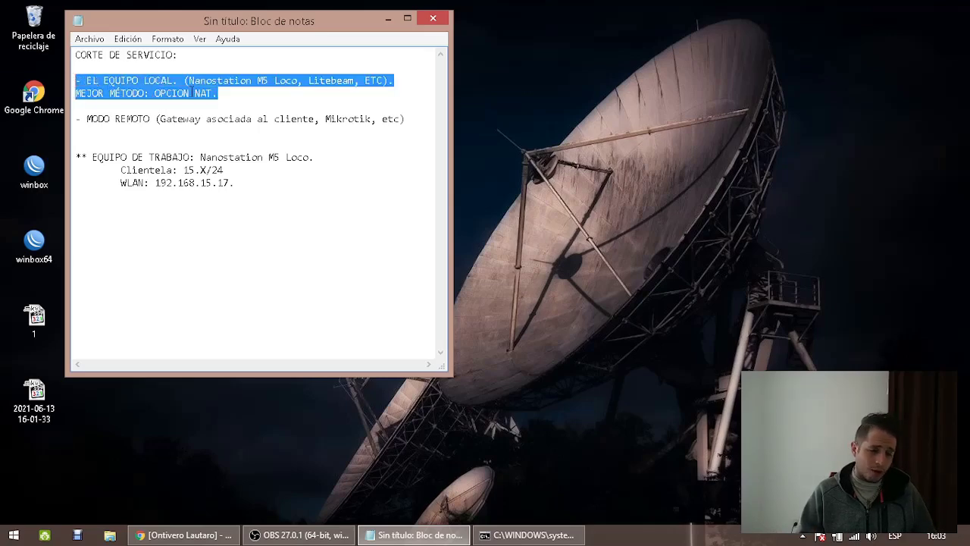
click(253, 93)
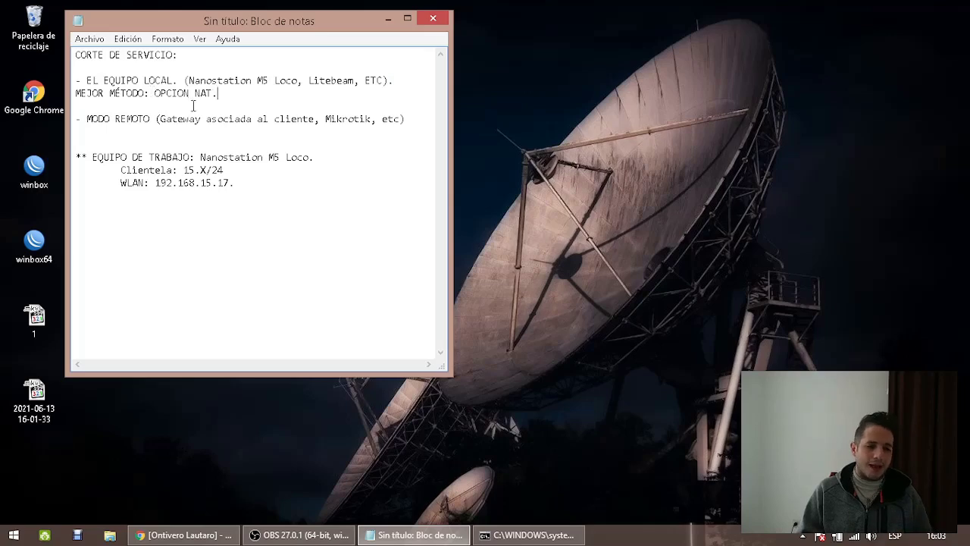
drag(195, 92, 213, 93)
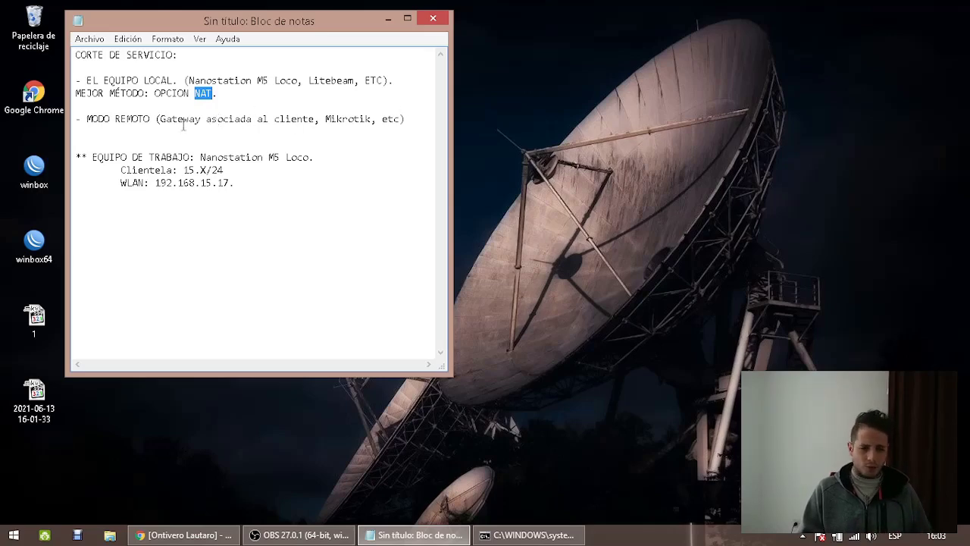
drag(159, 119, 371, 121)
click(311, 196)
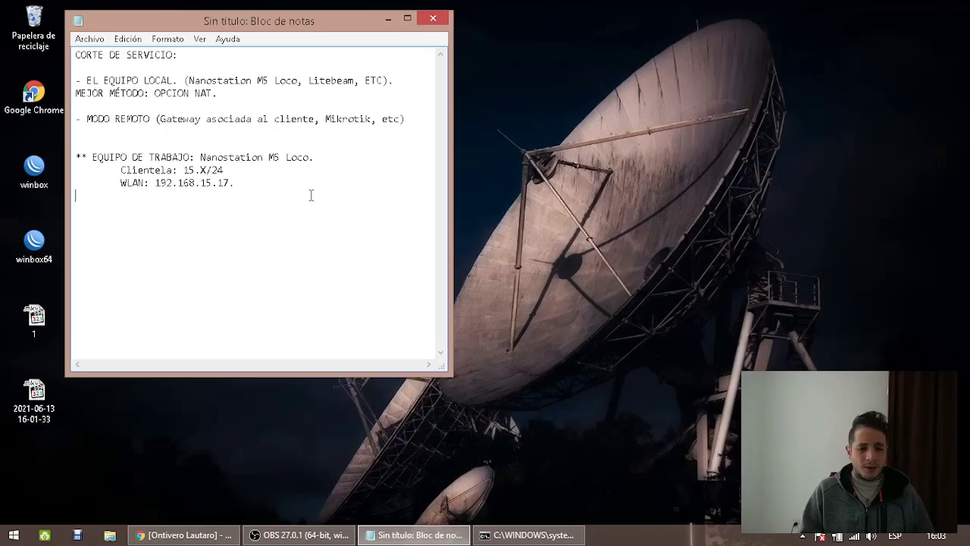
Type 'ANTENA APAGADA' on a new line directly below 'MEJOR MÉTODO: OPCION NAT.'.
key(Tab)
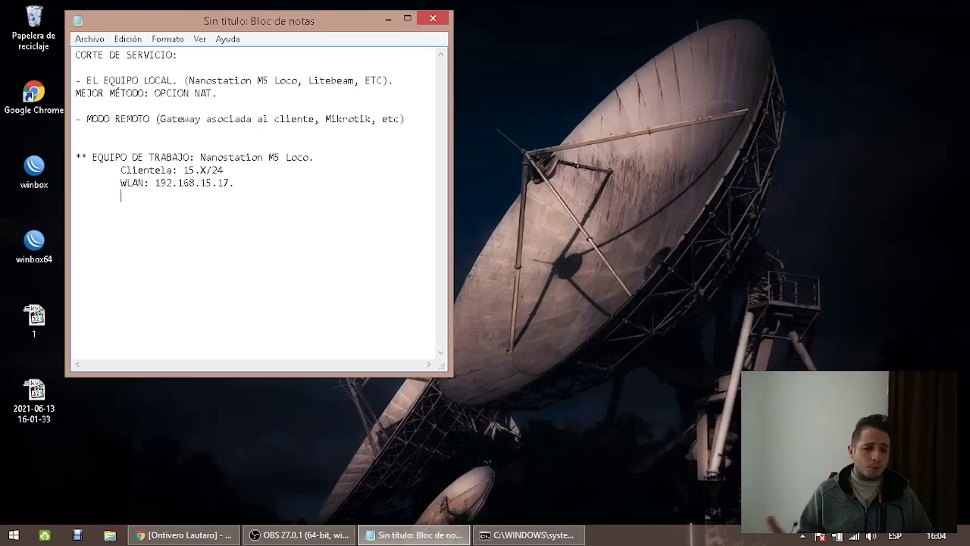
drag(217, 95, 73, 80)
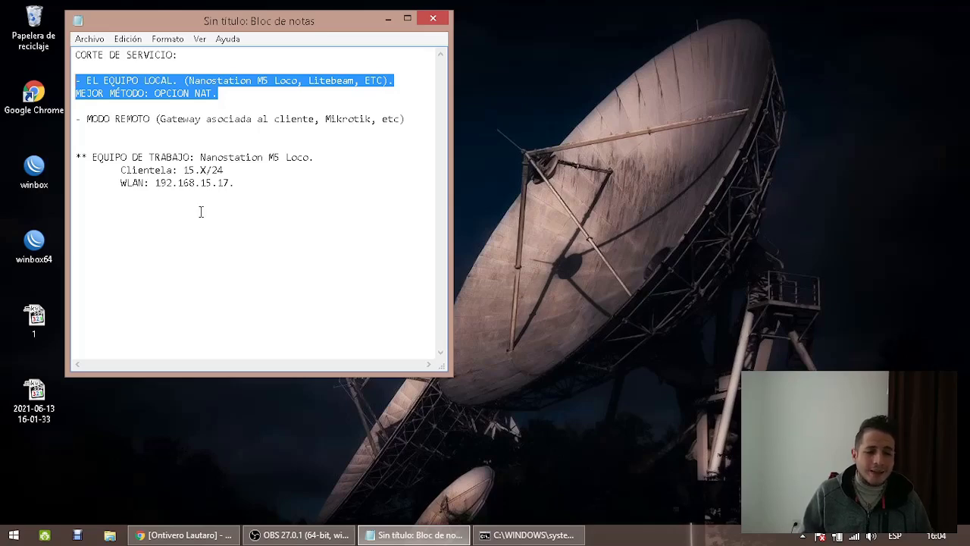
click(253, 95)
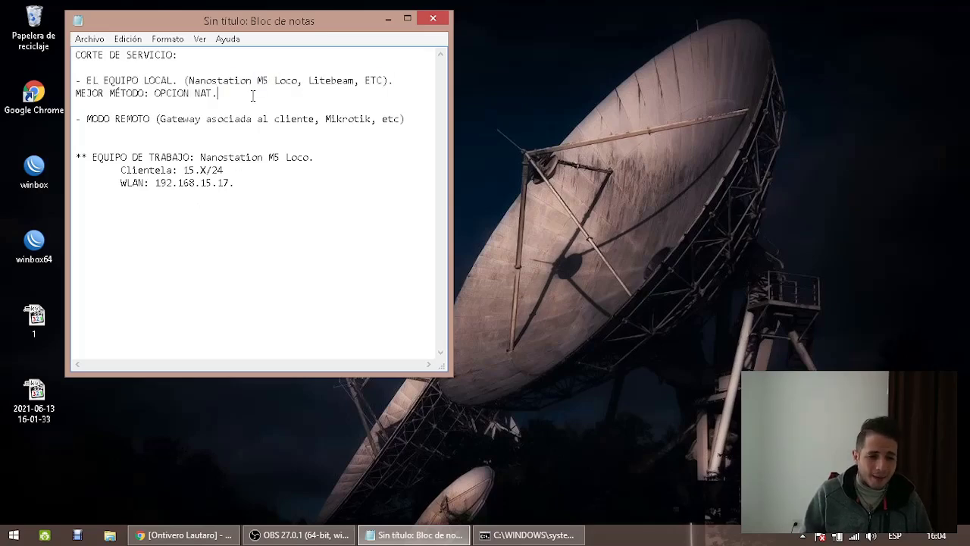
key(Return)
text(ANTENA APAGADA)
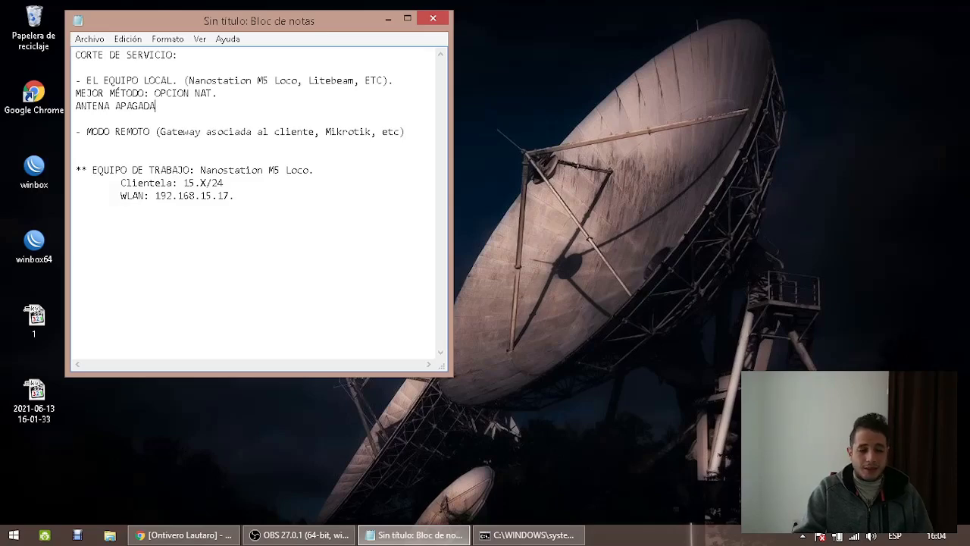
Complete 'ANTENA APAGADA: NO PODREMOS REALIZAR EL CORTE.' and add 'ACESS POINT: 192.168.15.1' under WLAN.
text(: NO)
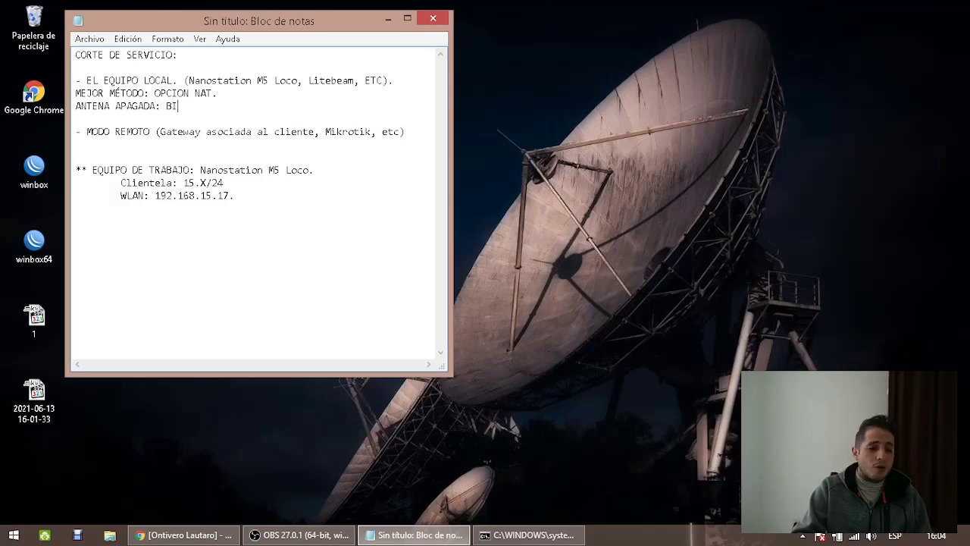
text( PODREMOS )
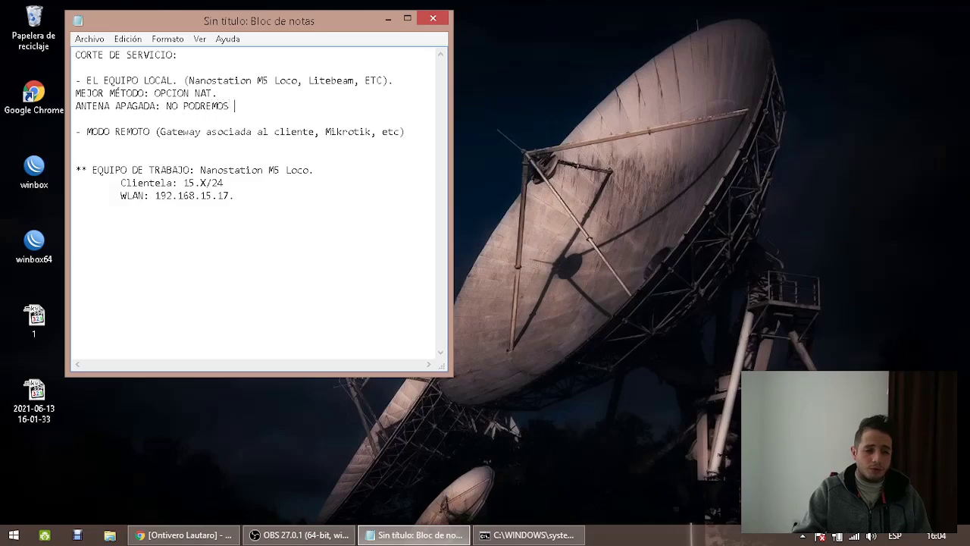
text(REALIZAR EL C)
text(ORTE.)
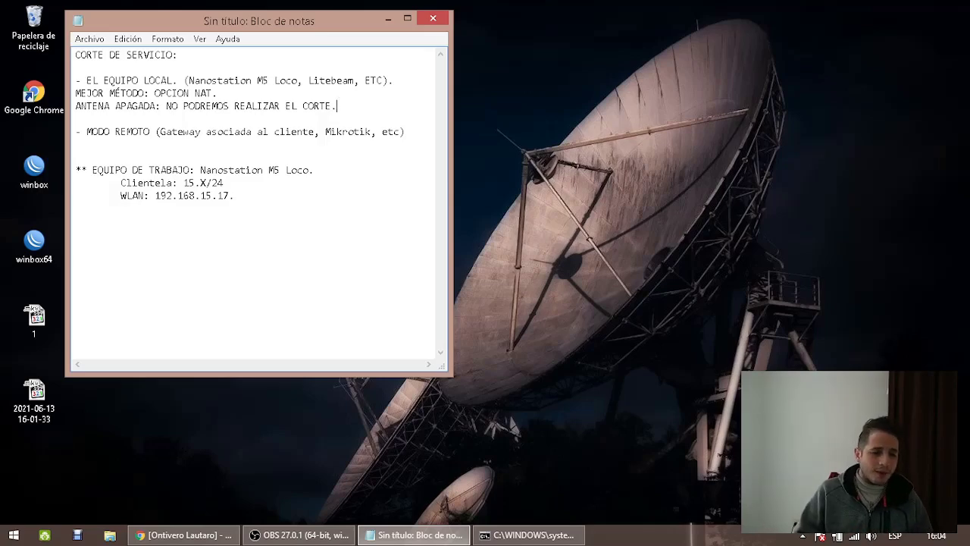
key(Return)
key(Tab)
text(ACESS POI)
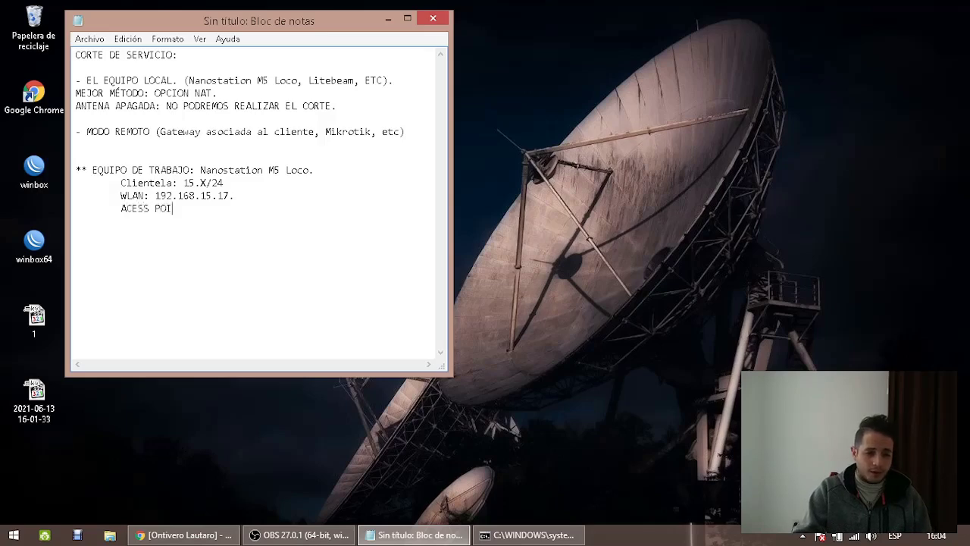
text(NT: 192.168.15.1)
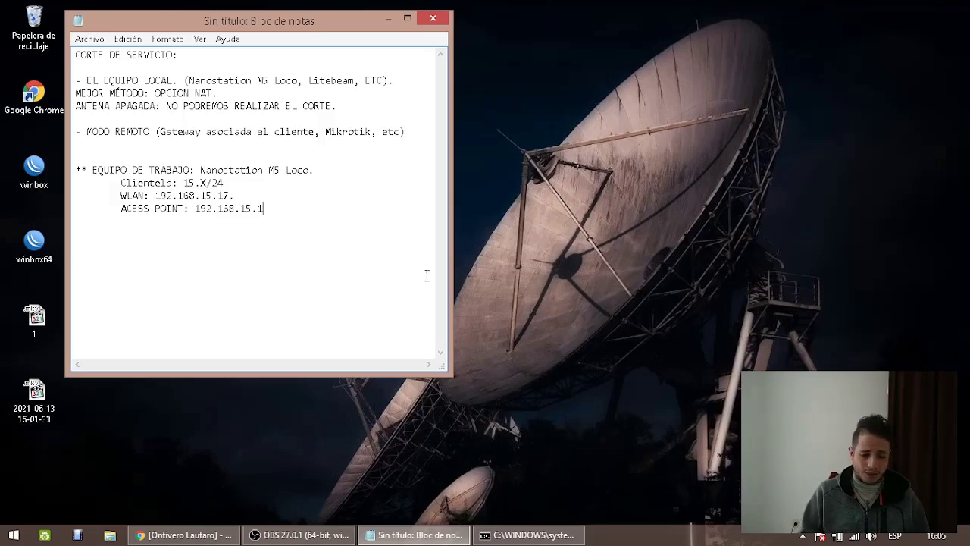
click(530, 535)
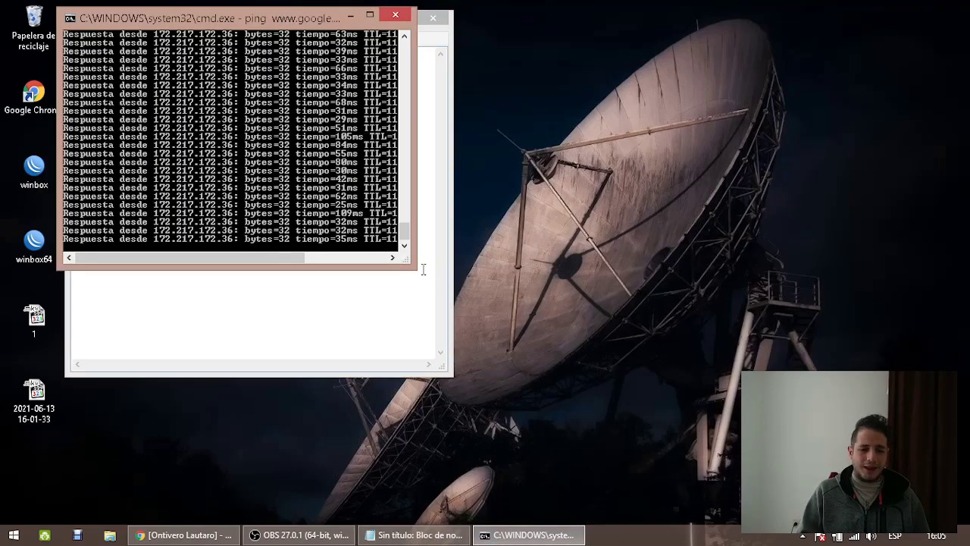
Place the ping window beside the notes and add an 'ACEES POINT' line below MODO REMOTO.
click(369, 14)
drag(373, 25, 774, 30)
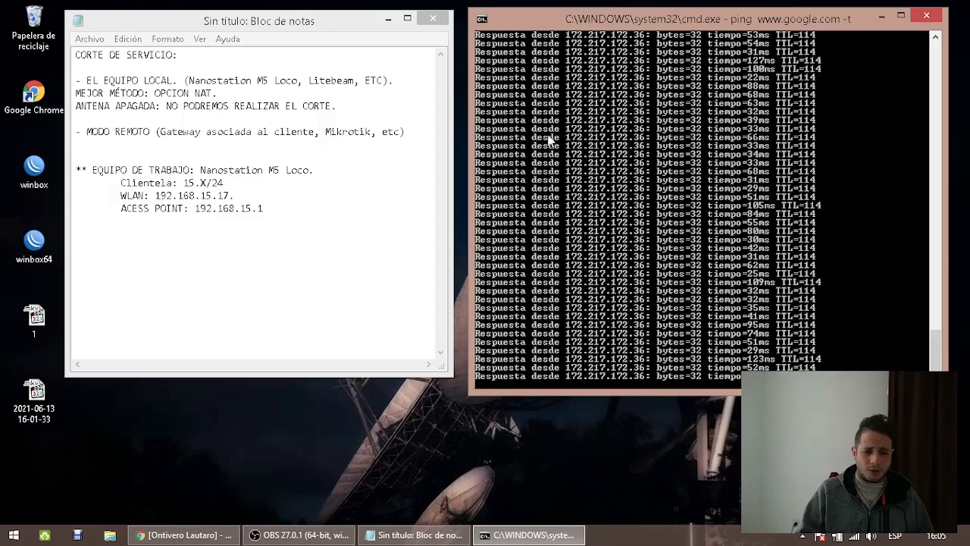
click(426, 129)
key(Return)
text(AC)
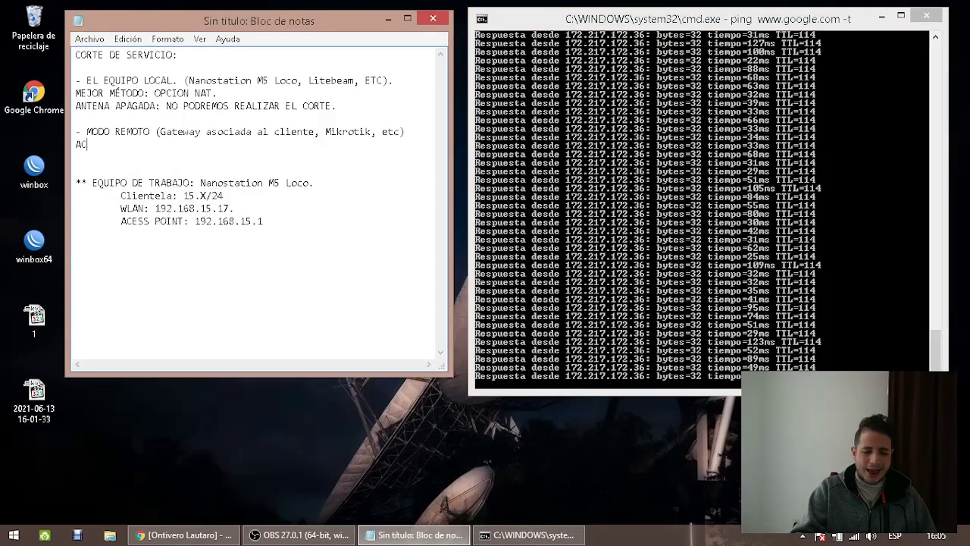
text(EES POINT)
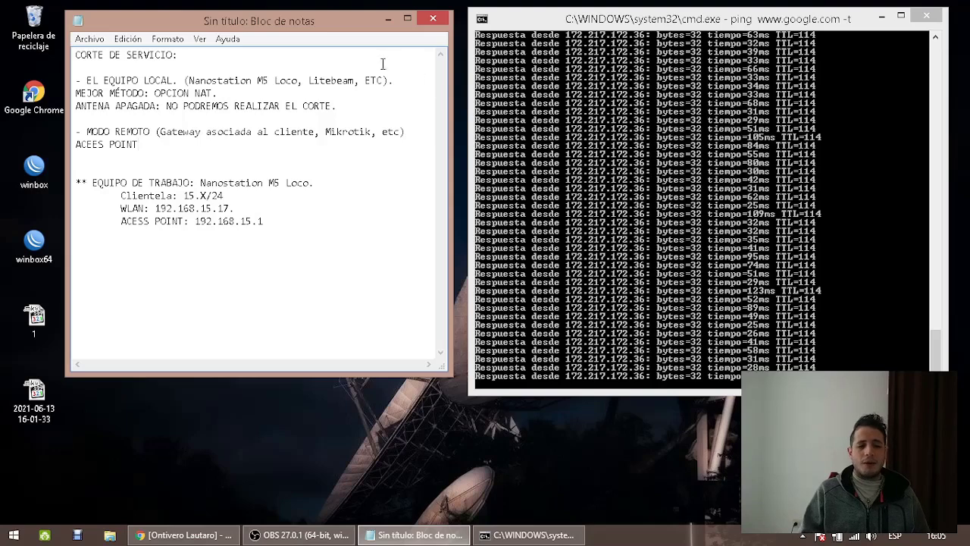
Prefix the ACEES POINT line with an asterisk bullet.
drag(353, 106, 76, 106)
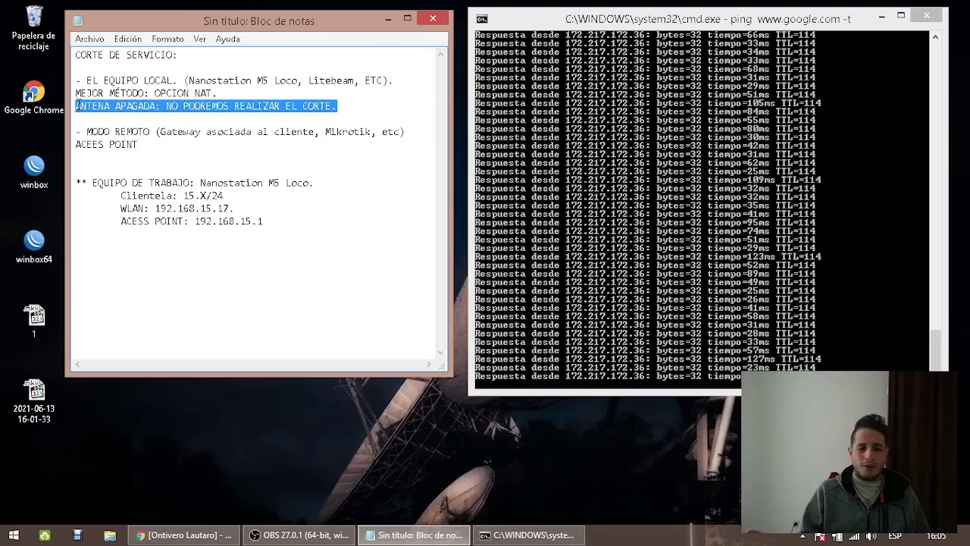
click(196, 150)
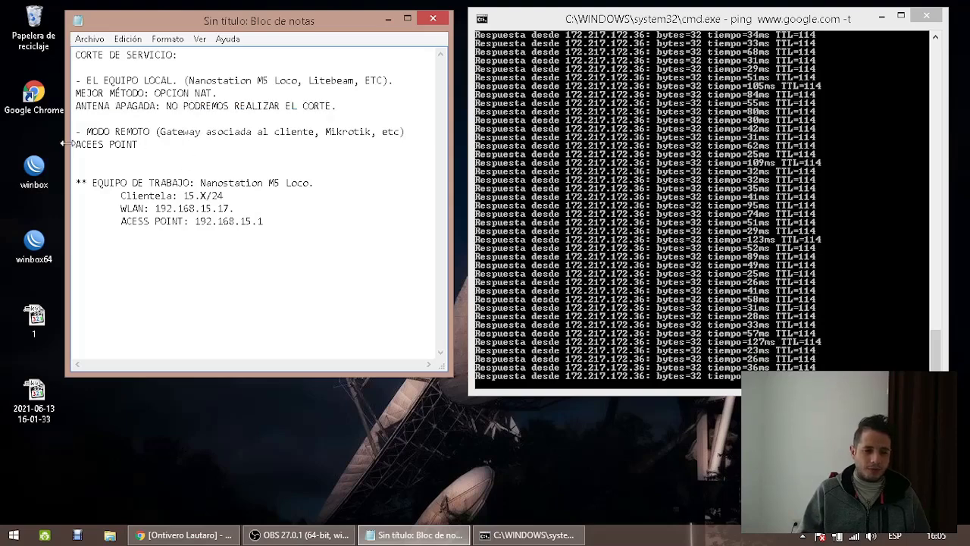
key(Home)
text(*)
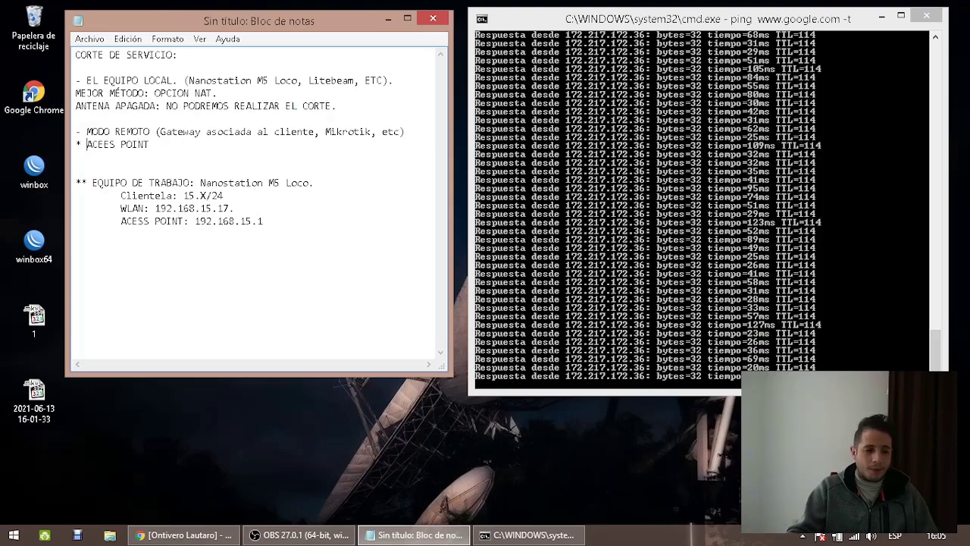
click(162, 533)
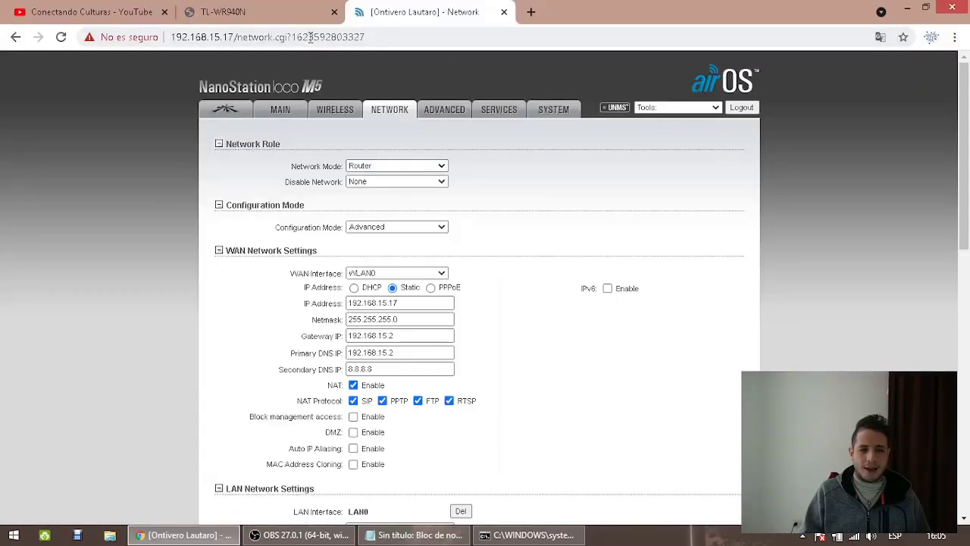
Load the access point's page at 192.168.15.1 in the TP-Link router tab.
click(278, 11)
click(295, 37)
text(192.168.15.1)
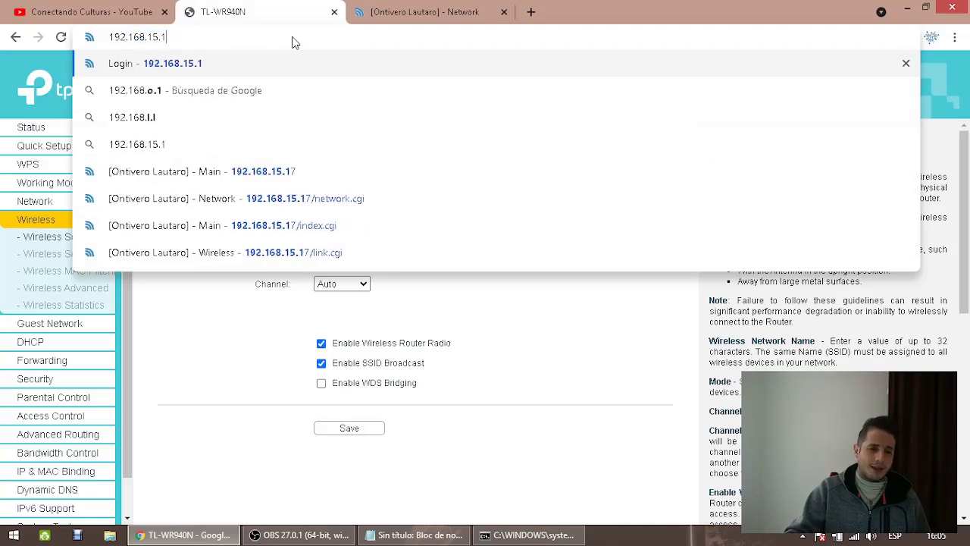
key(Return)
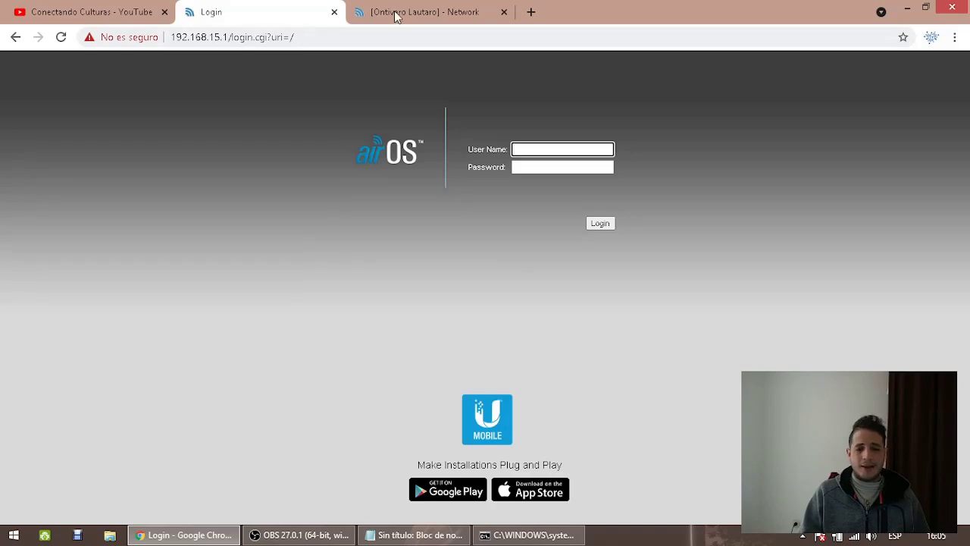
click(404, 12)
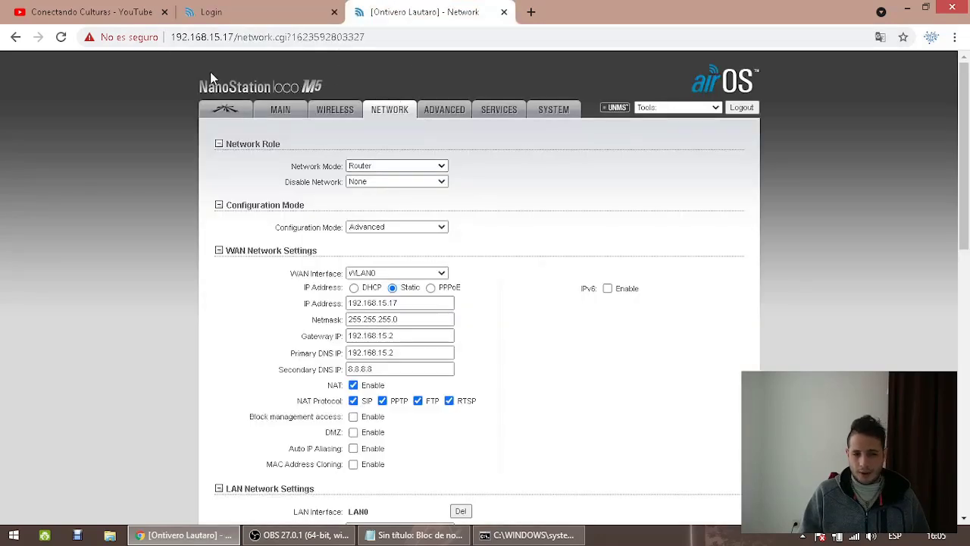
drag(215, 37, 234, 39)
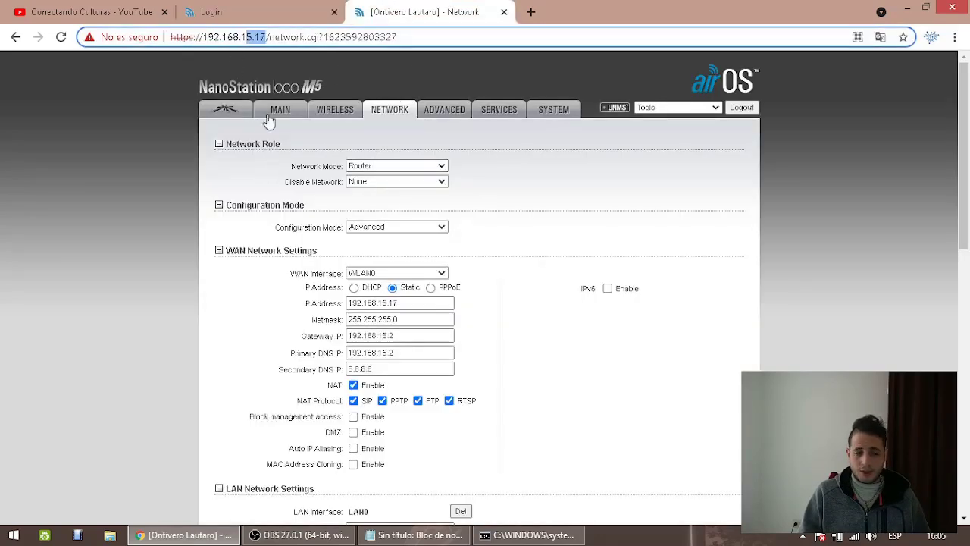
click(254, 10)
Log in to the Rocket M5's airOS as admin and dismiss the translation offer.
click(535, 150)
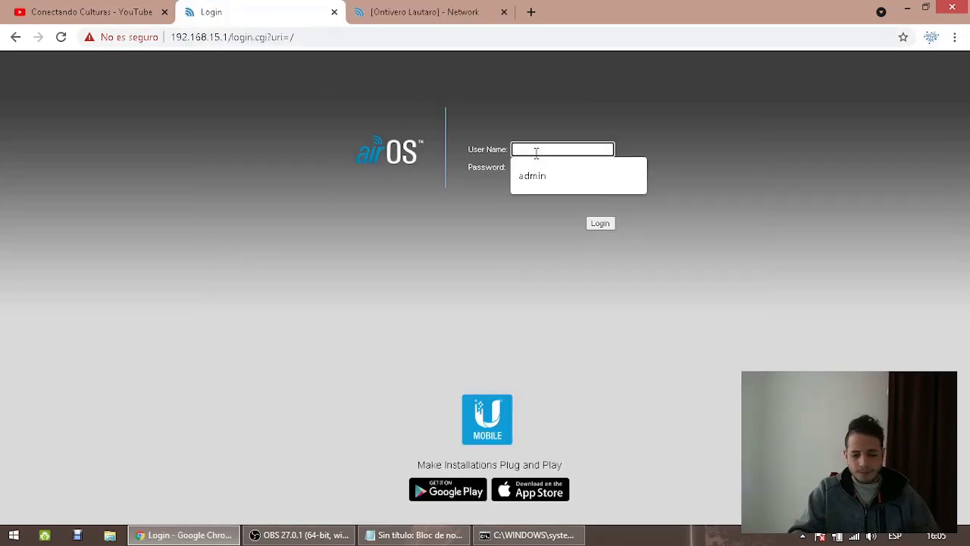
text(admin)
key(Tab)
text(**************)
key(Return)
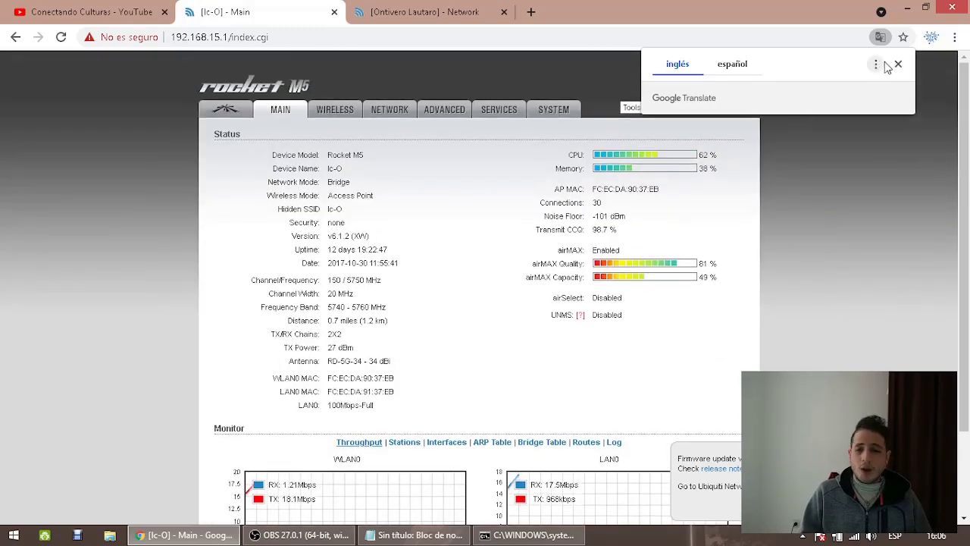
click(898, 64)
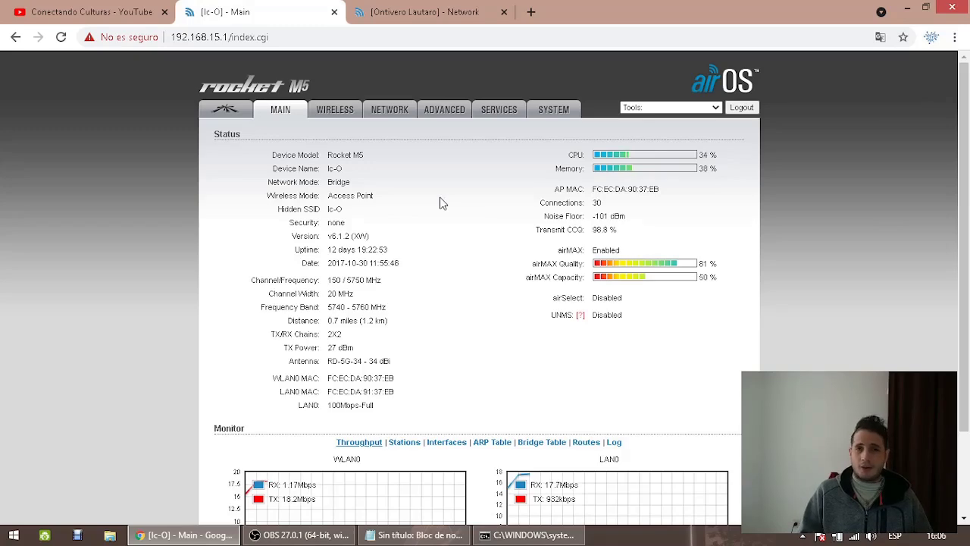
scroll(424, 201, down, 2)
scroll(396, 202, up, 2)
click(455, 536)
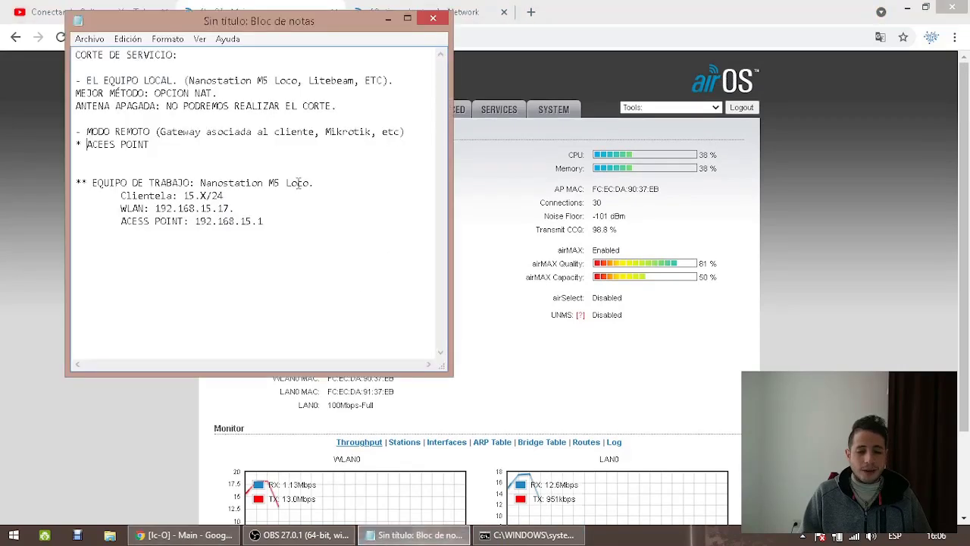
Append '(MAC ACL)' so the line reads '* ACEES POINT (MAC ACL)'.
click(174, 145)
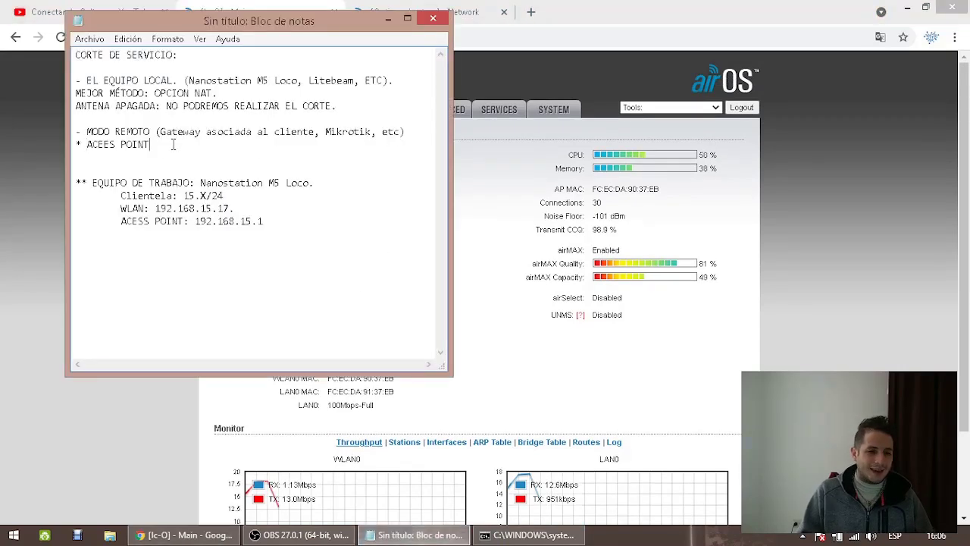
text((MAC)
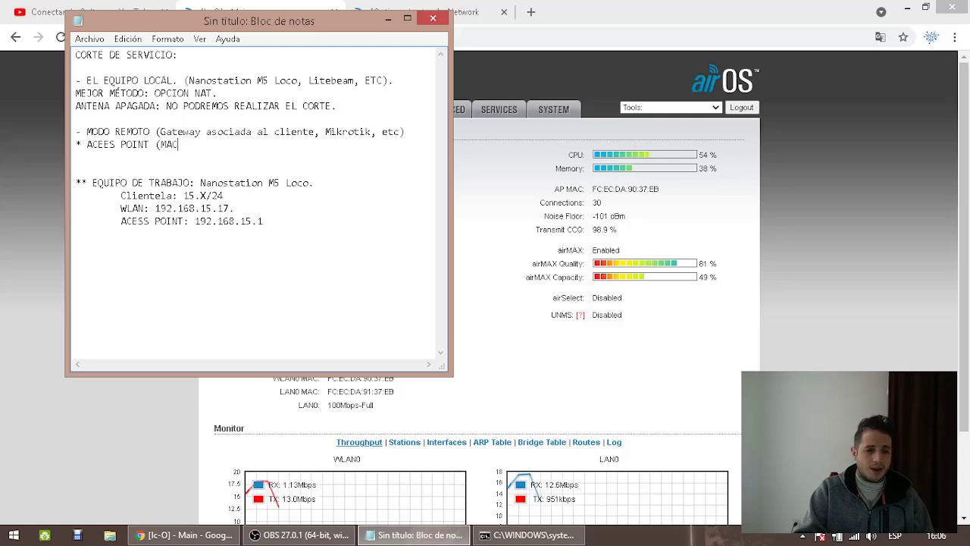
text( ACL)
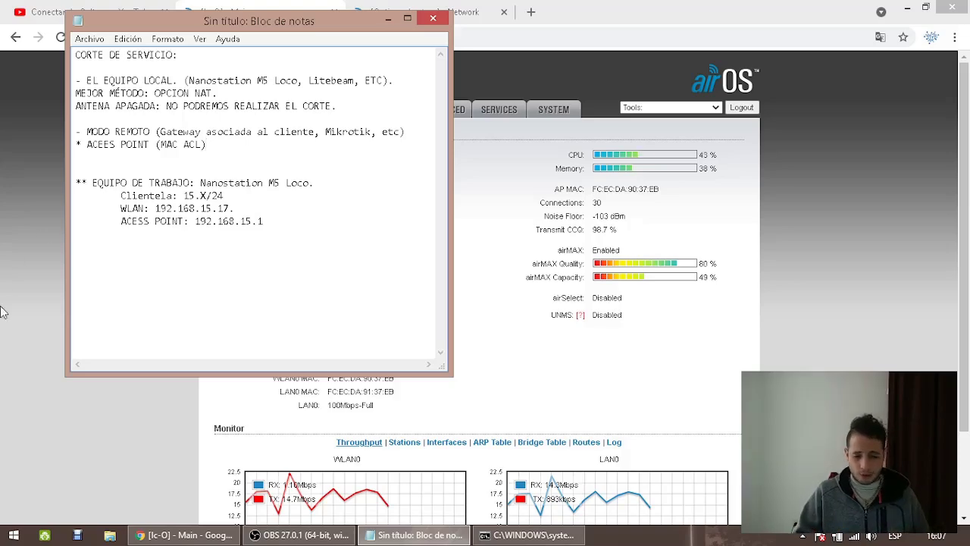
click(290, 535)
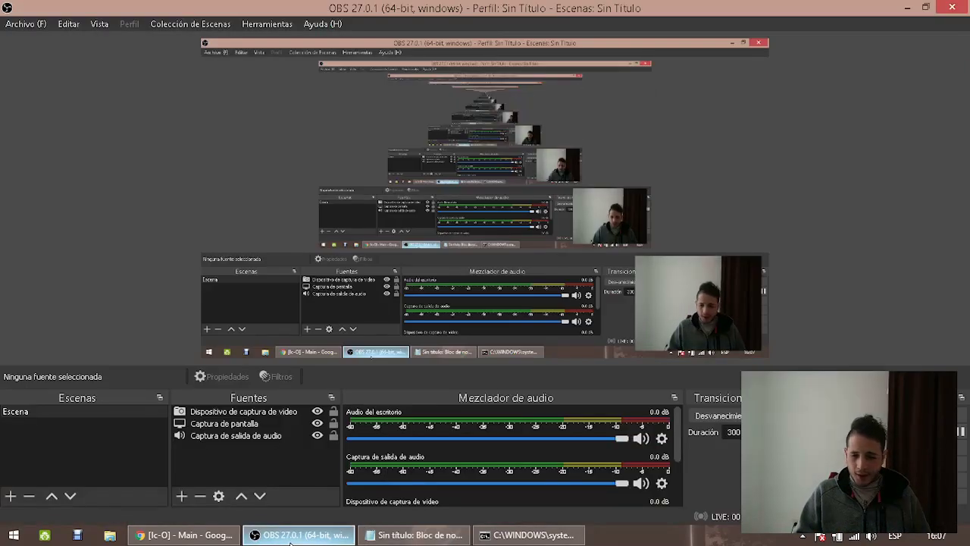
click(291, 535)
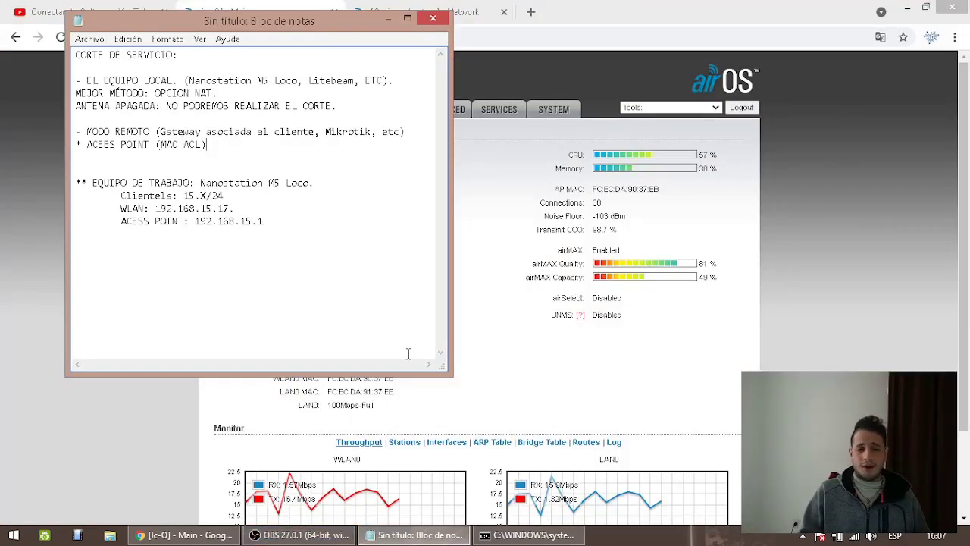
click(492, 280)
click(231, 36)
Show the Rocket M5's connected stations list from the Monitor section.
drag(240, 36, 266, 37)
scroll(304, 120, down, 2)
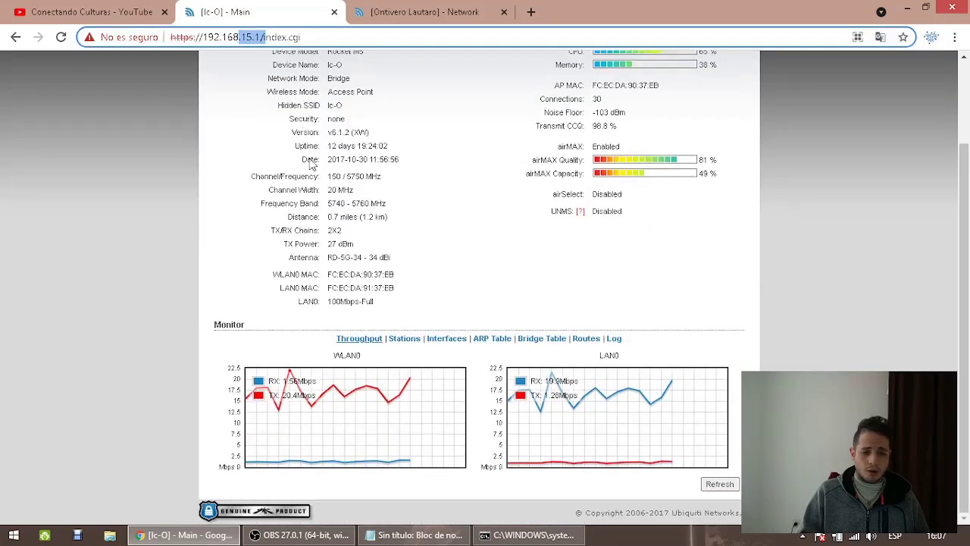
click(406, 342)
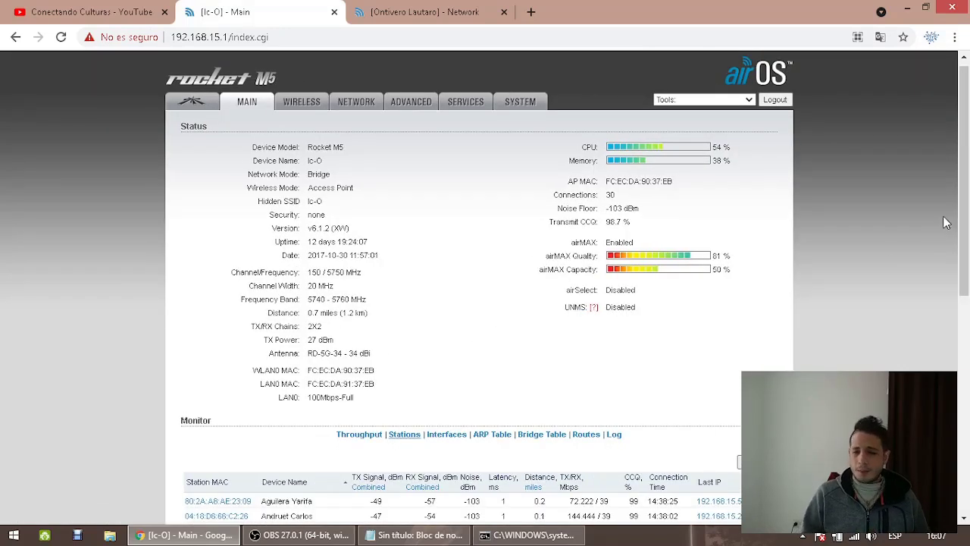
drag(610, 195, 615, 196)
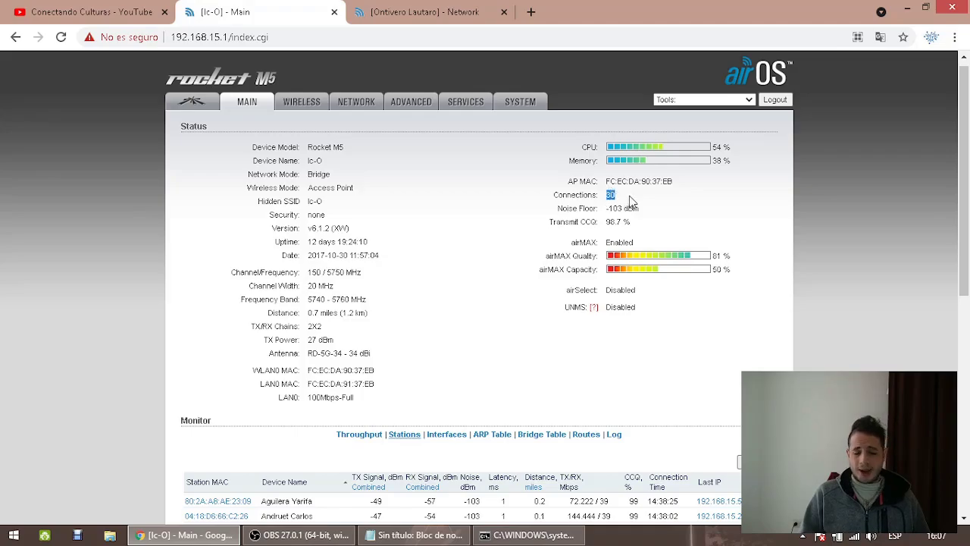
drag(966, 220, 965, 351)
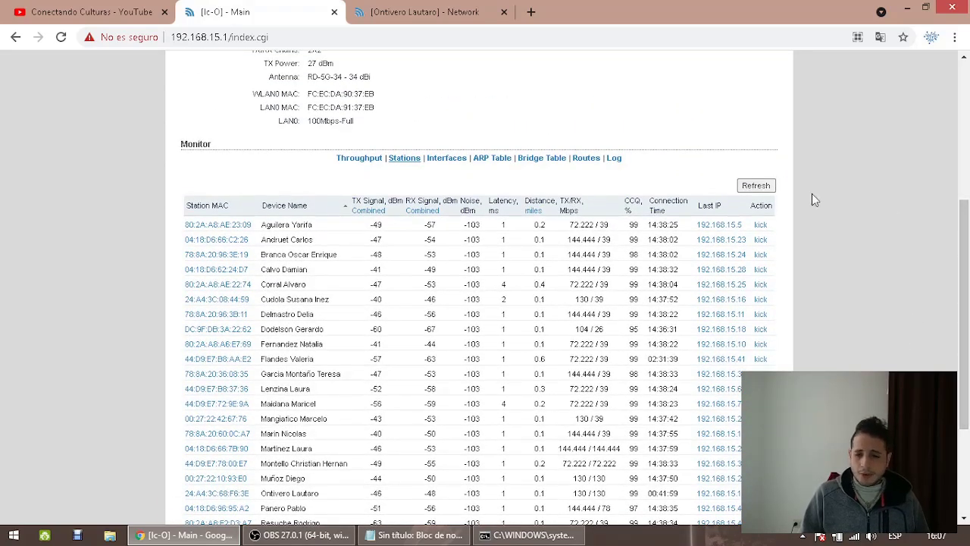
click(429, 13)
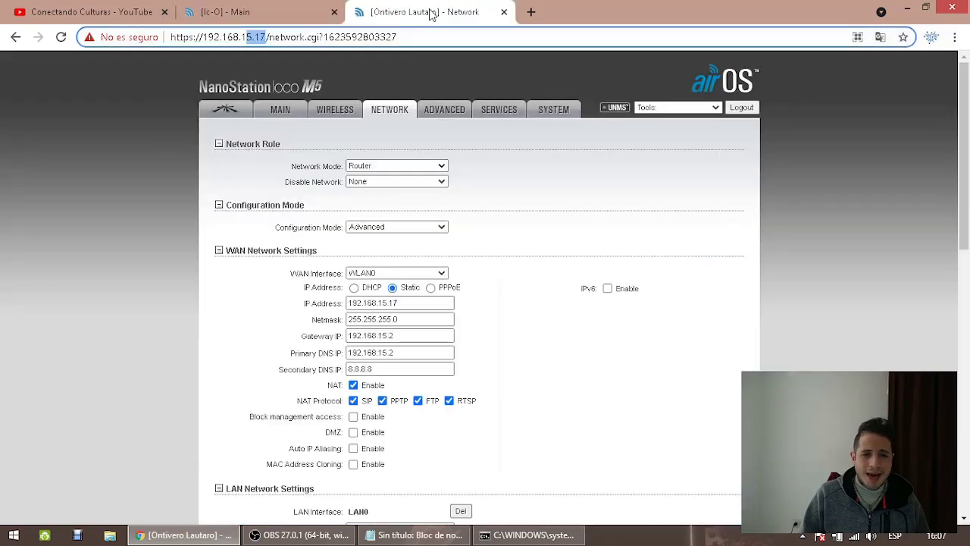
Open the NanoStation's Main status page and highlight its WLAN0 MAC address.
click(294, 110)
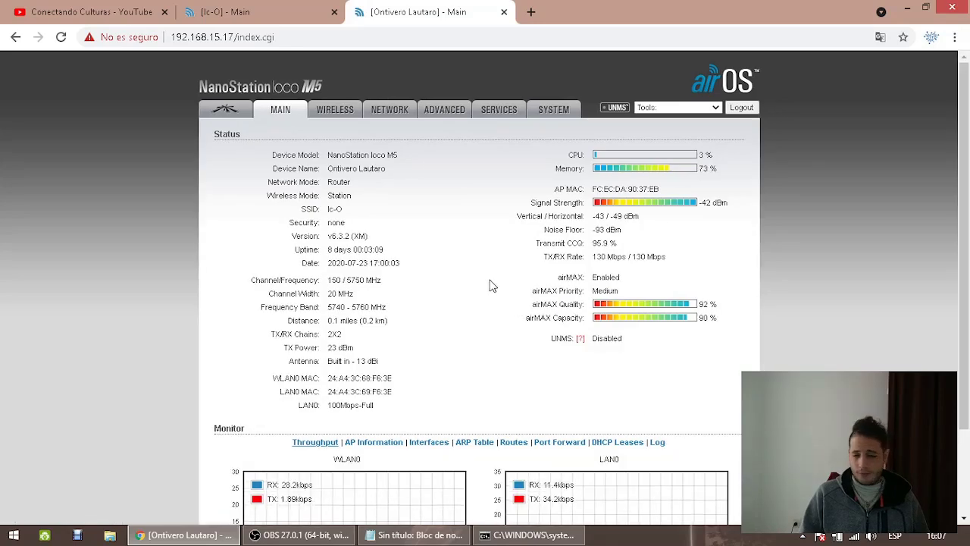
drag(329, 378, 397, 388)
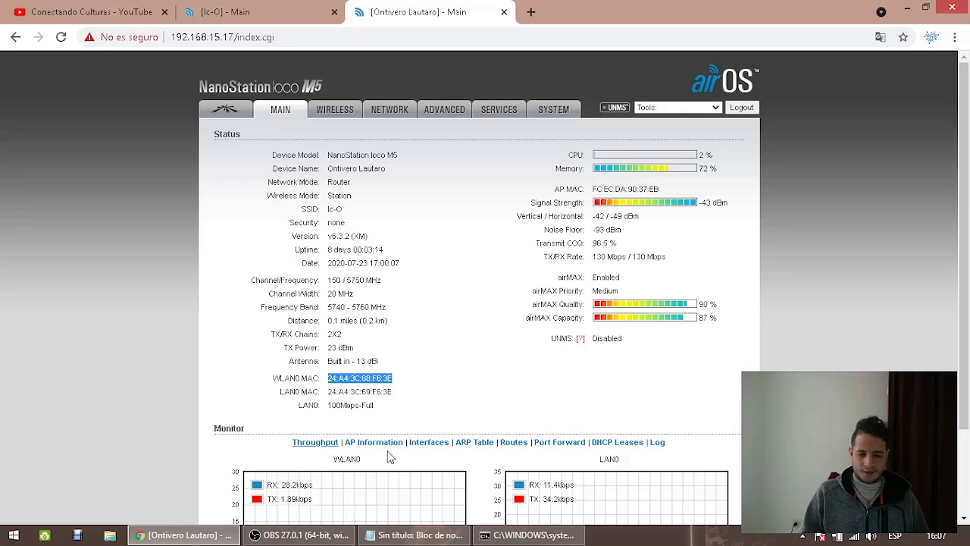
drag(273, 379, 301, 378)
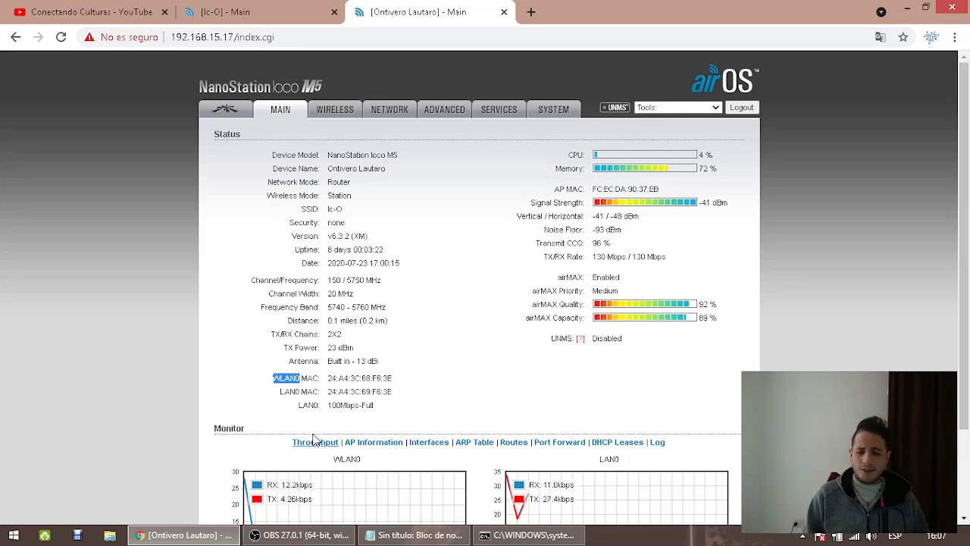
click(98, 12)
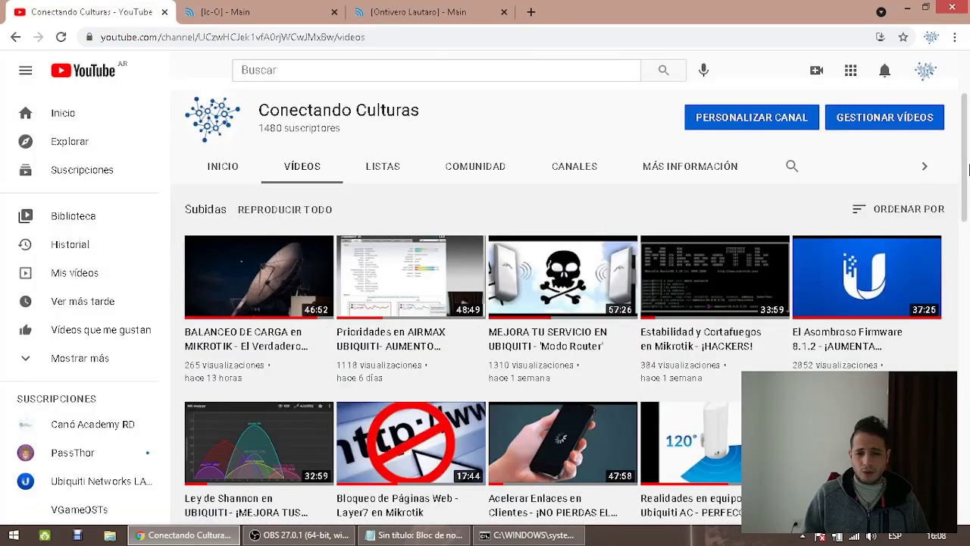
Scroll through the Conectando Culturas Videos grid, then return to the NanoStation status tab.
scroll(968, 192, down, 1)
drag(968, 192, 967, 263)
scroll(966, 324, down, 7)
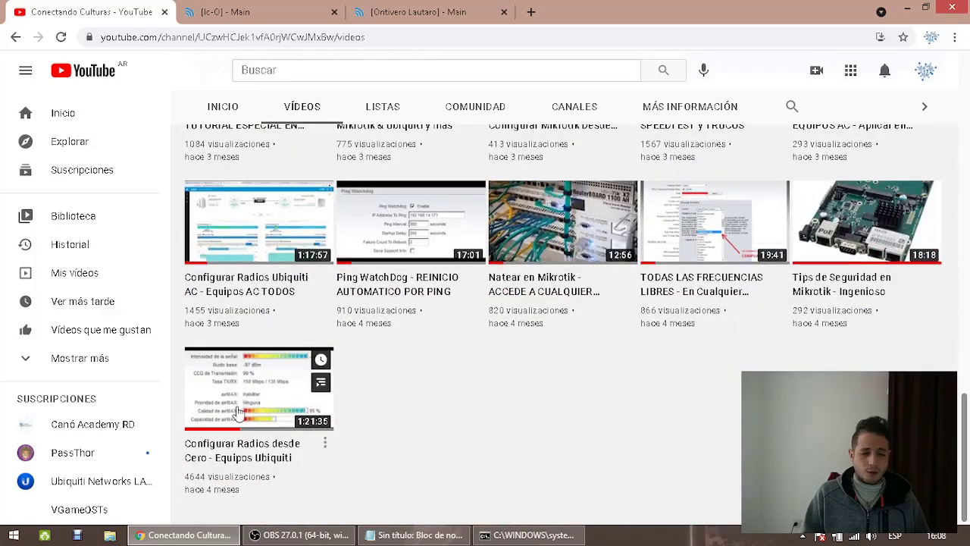
scroll(533, 391, up, 7)
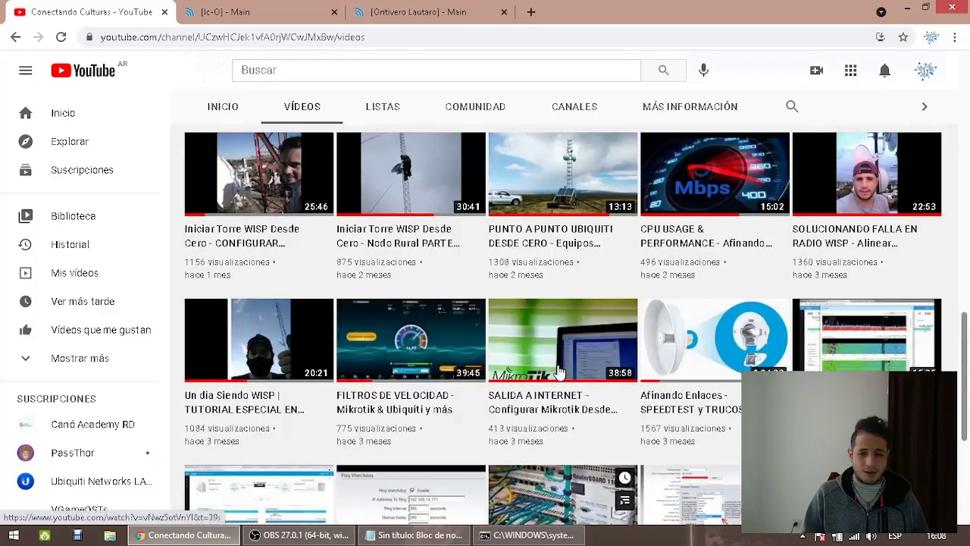
scroll(380, 271, up, 4)
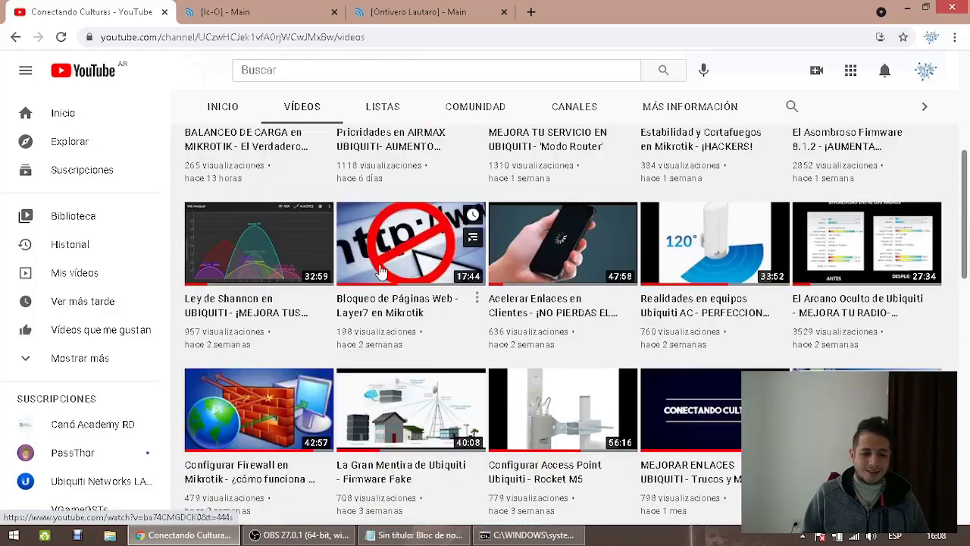
scroll(258, 285, down, 3)
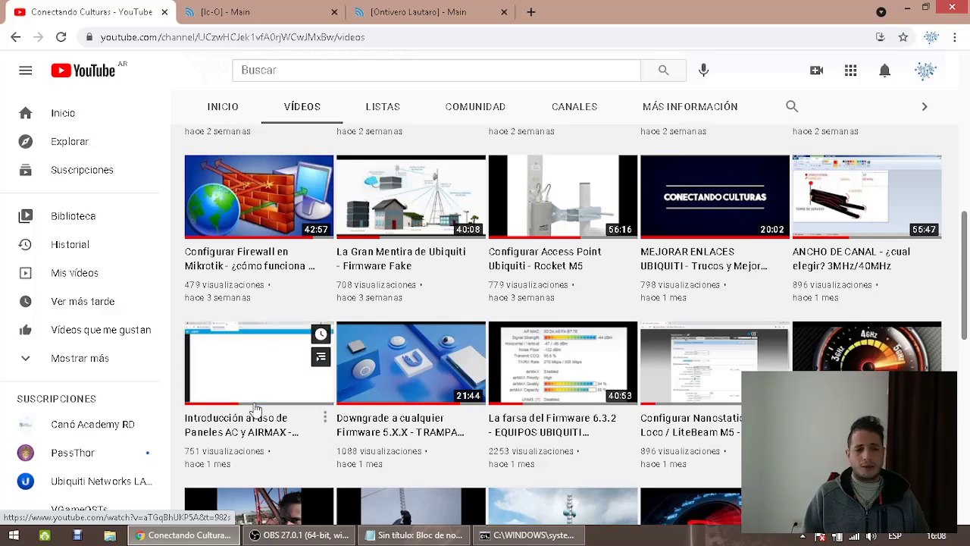
click(384, 9)
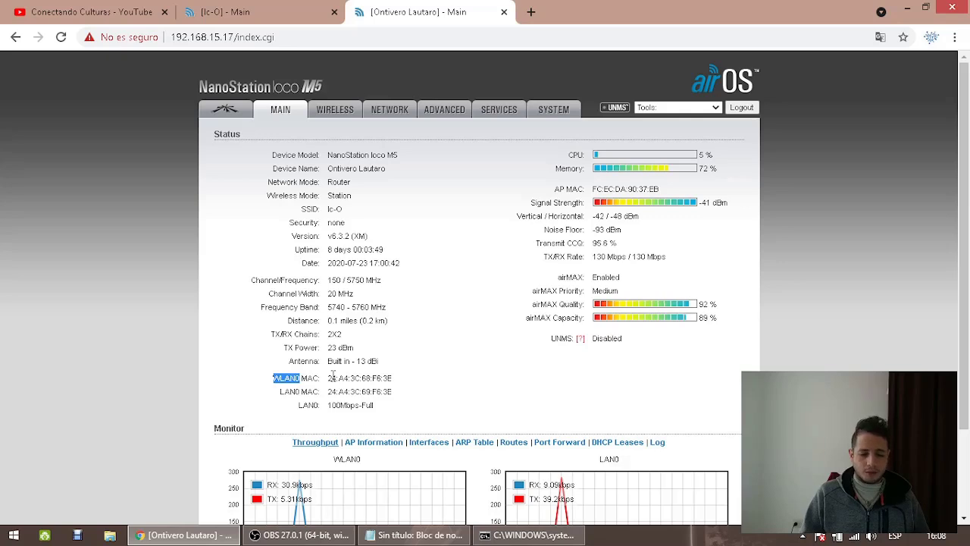
Search the access point's station list for the NanoStation's copied WLAN0 MAC address.
drag(329, 377, 397, 381)
key(ctrl+c)
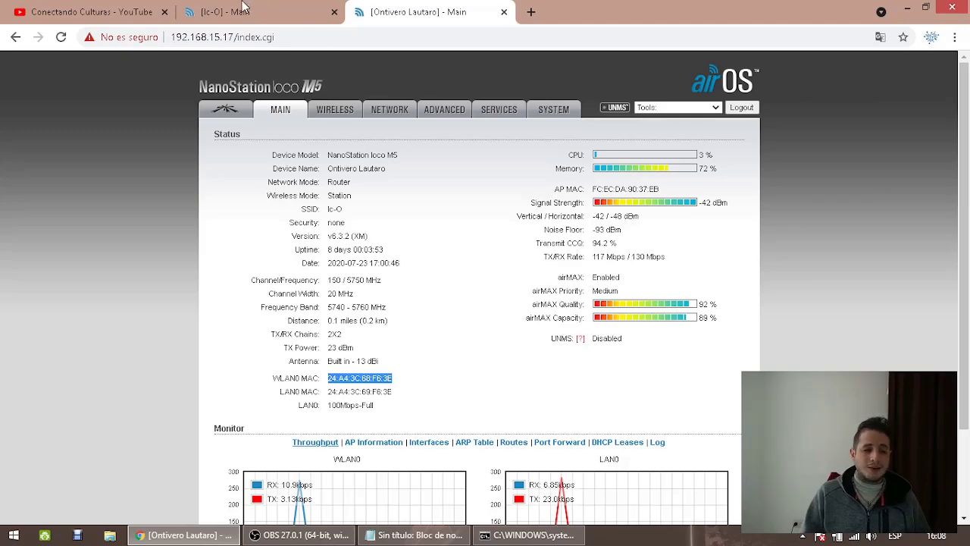
click(241, 9)
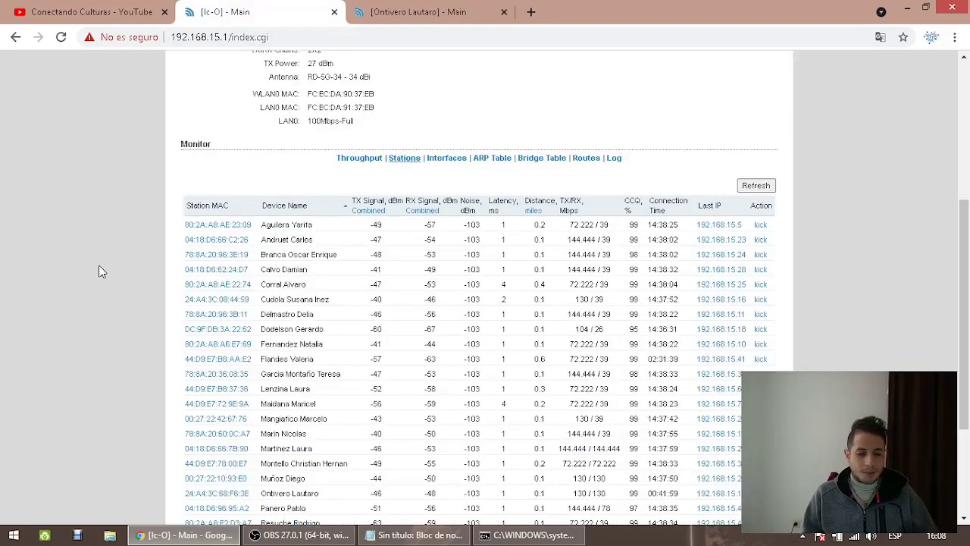
key(ctrl+f)
key(ctrl+v)
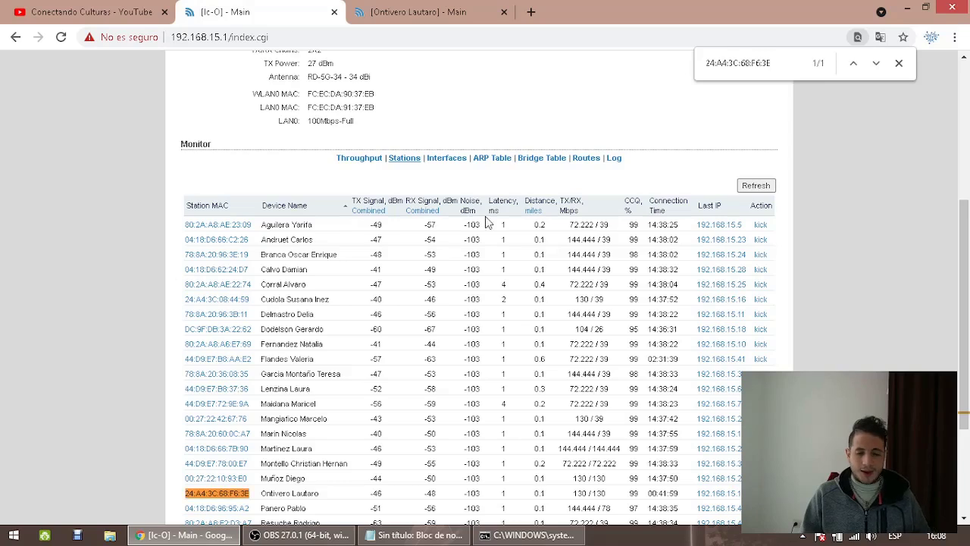
Highlight the matching station row and its IP address 192.168.15.17.
drag(218, 36, 302, 38)
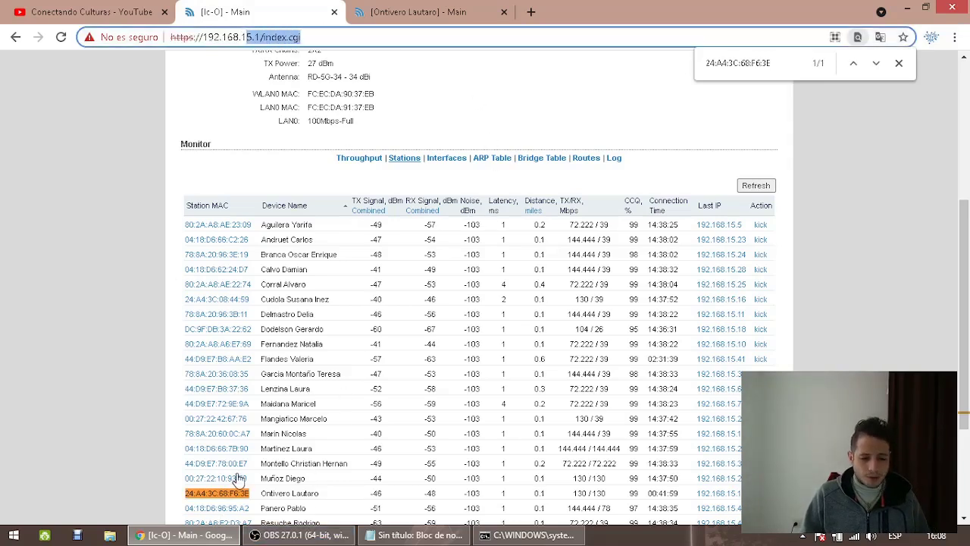
click(258, 498)
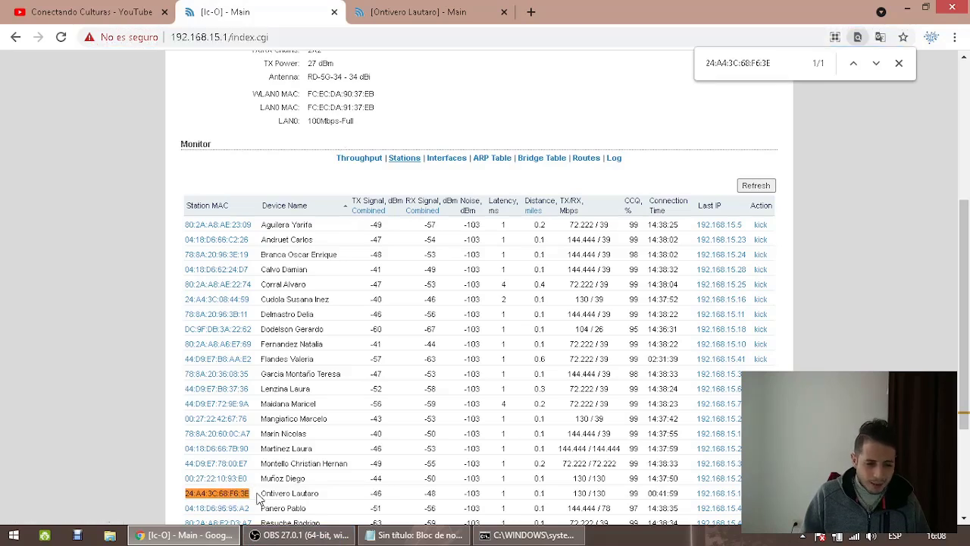
drag(255, 492, 674, 493)
click(667, 496)
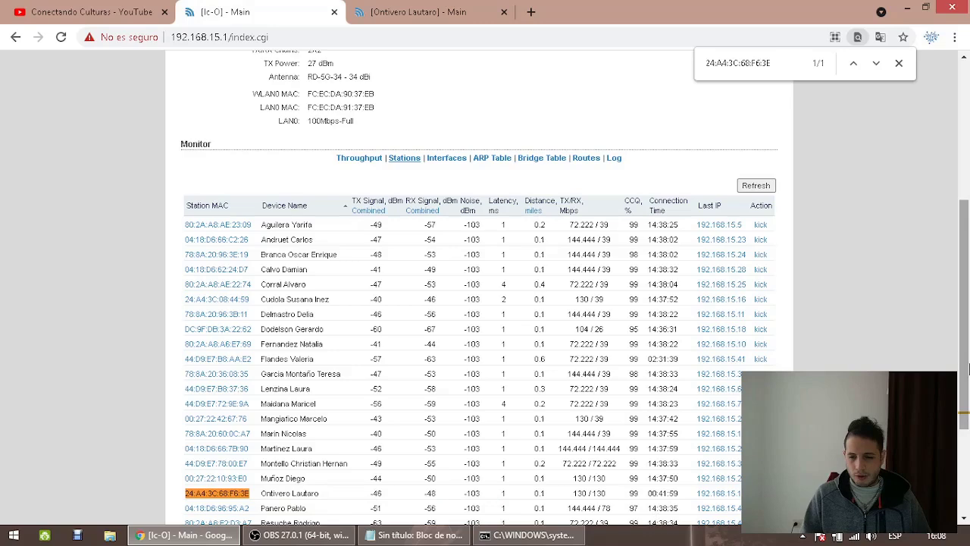
scroll(969, 448, down, 2)
drag(771, 332, 697, 333)
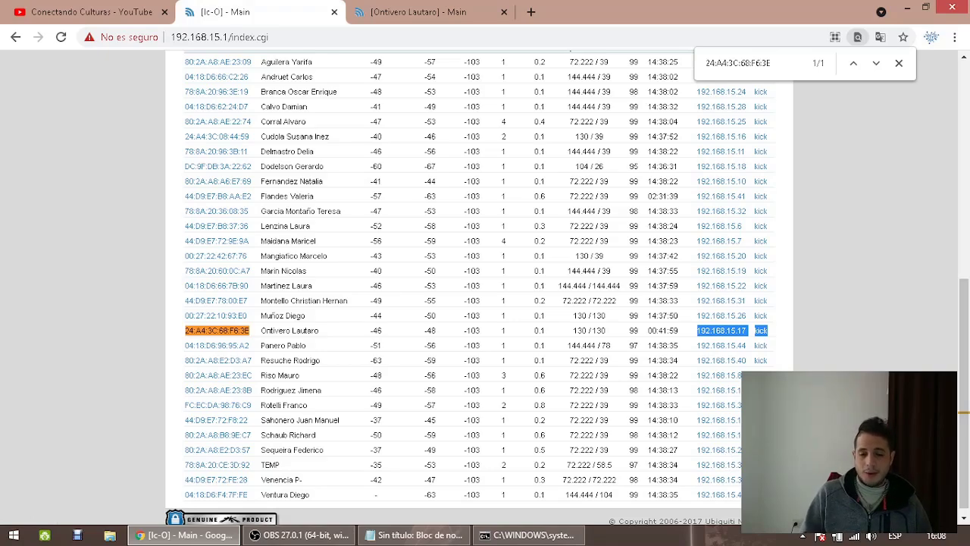
scroll(374, 328, up, 6)
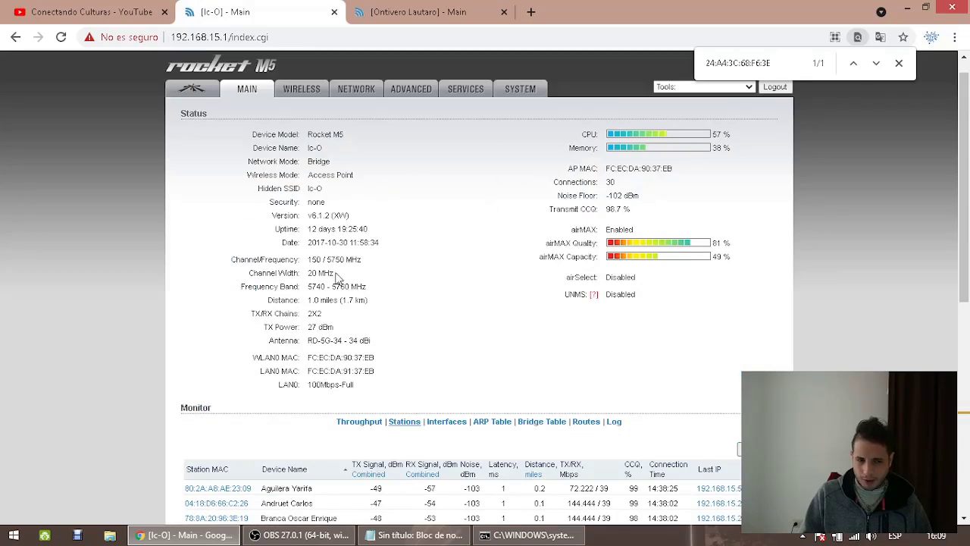
Show the Rocket M5 wireless settings, pointing out MAC ACL enabled with the Allow policy.
click(299, 91)
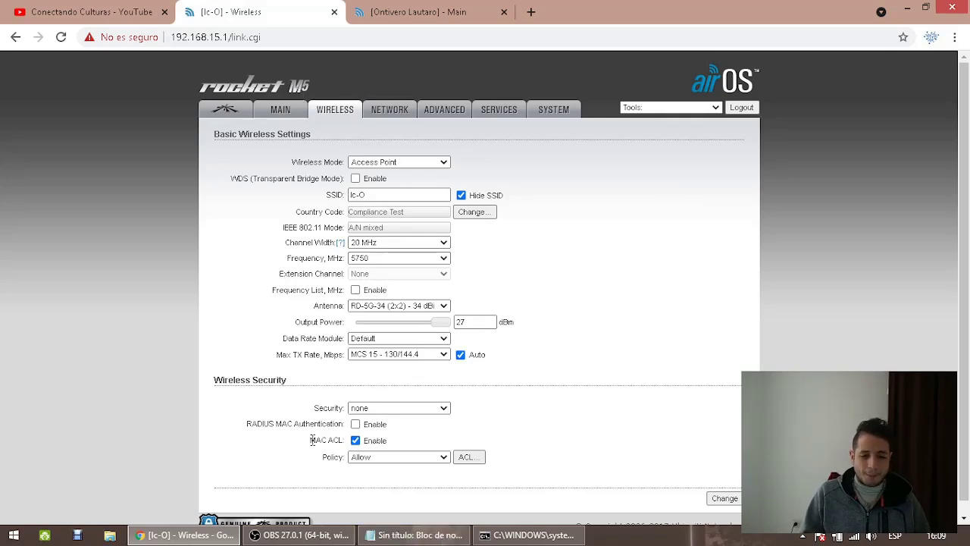
drag(311, 439, 347, 457)
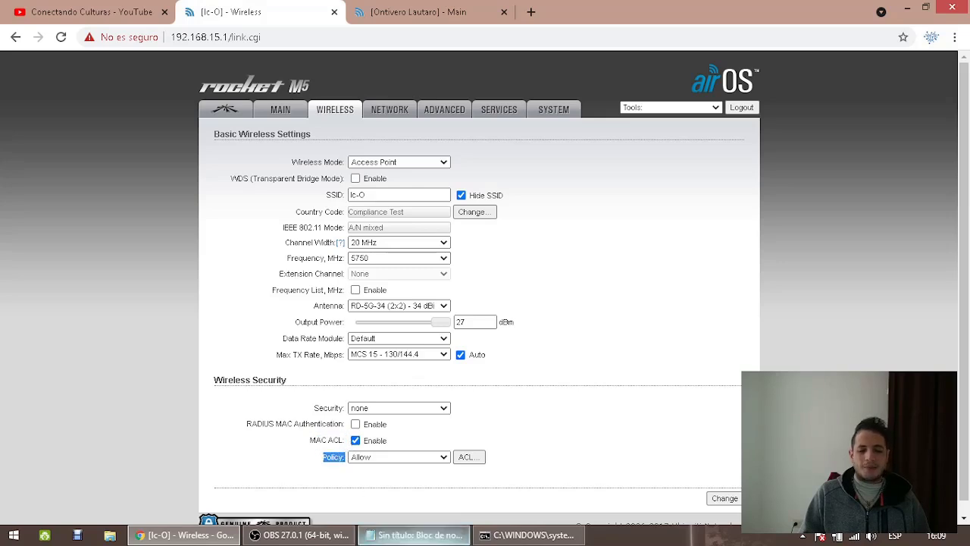
scroll(473, 466, down, 1)
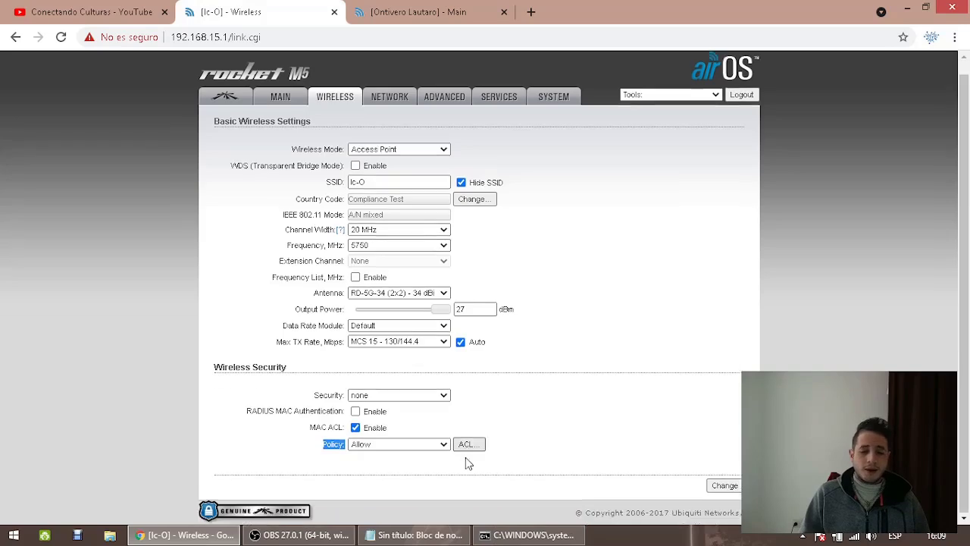
Review the full-screen MAC ACL client list, then return to the Main status page and notes.
click(472, 446)
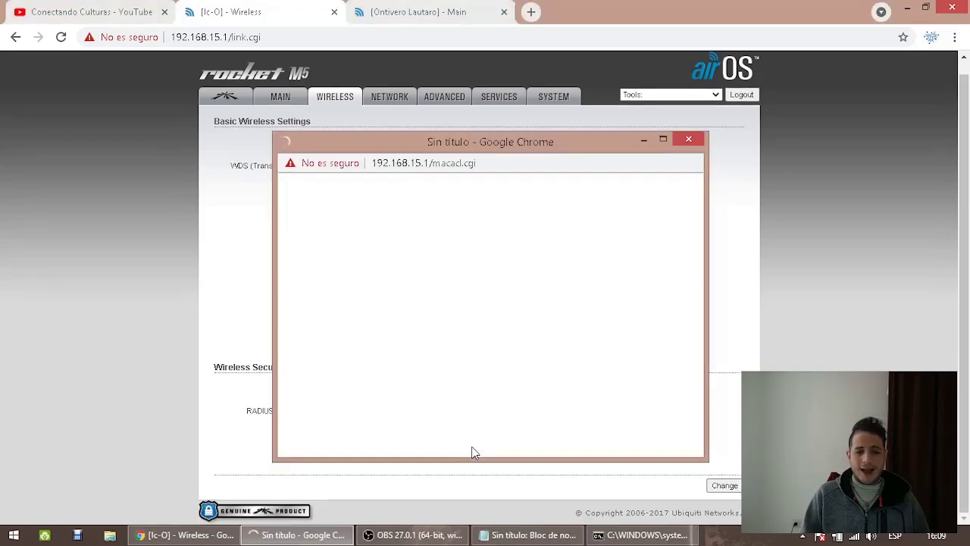
double_click(485, 141)
drag(966, 130, 967, 343)
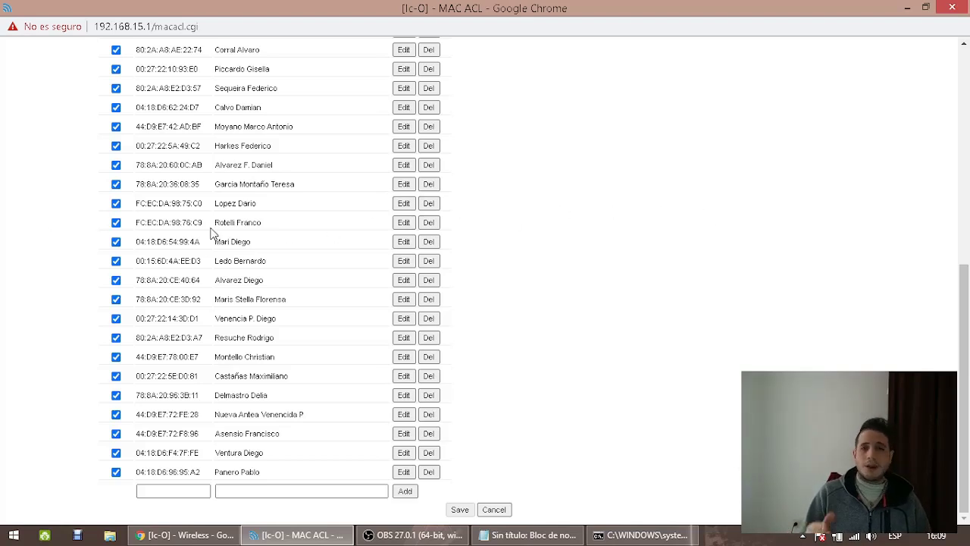
double_click(485, 14)
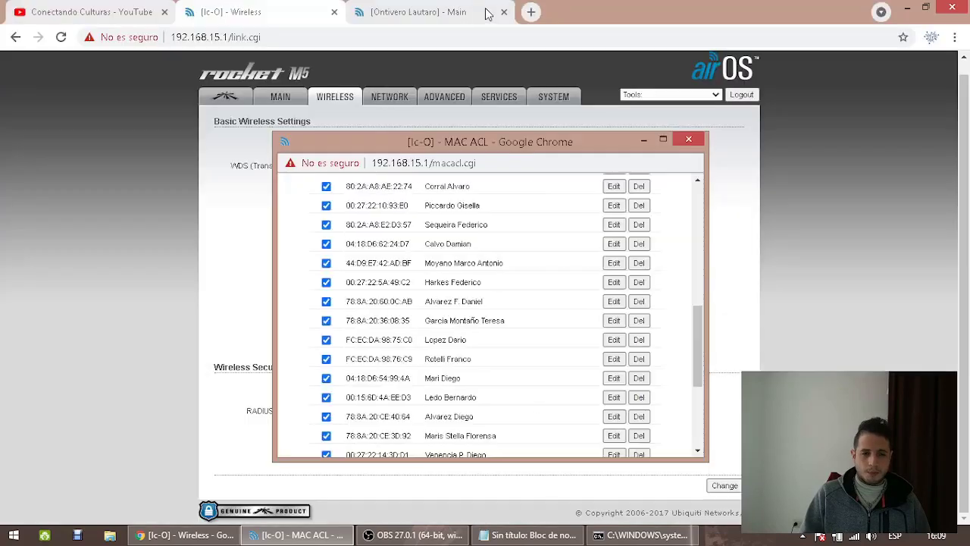
click(272, 102)
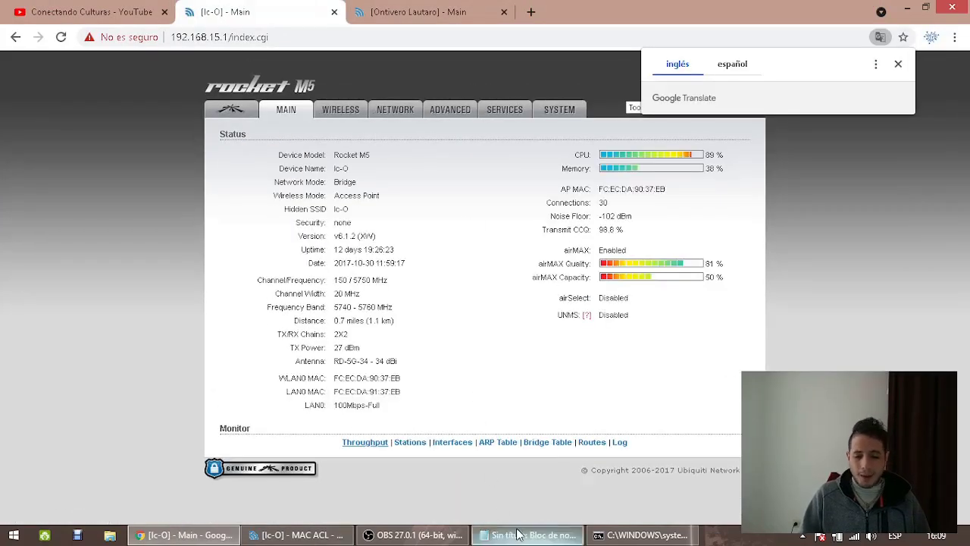
click(495, 538)
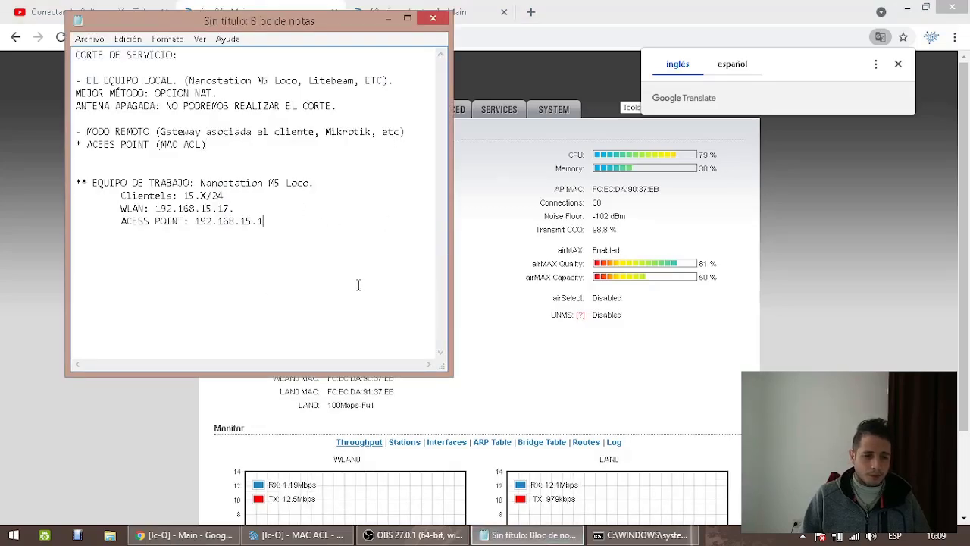
Add a new line under the access-point address with the client's name and a dash.
key(Return)
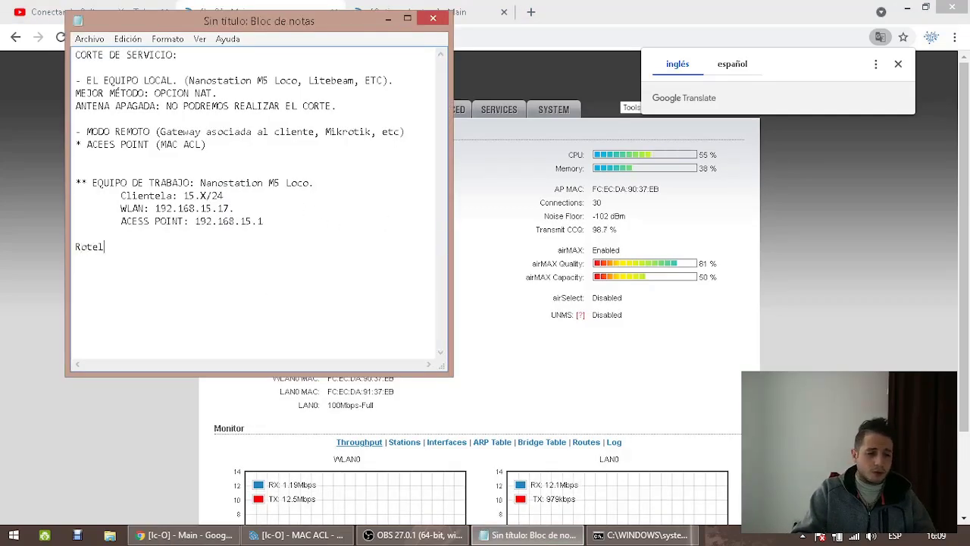
key(BackSpace)
key(BackSpace)
text(blo -)
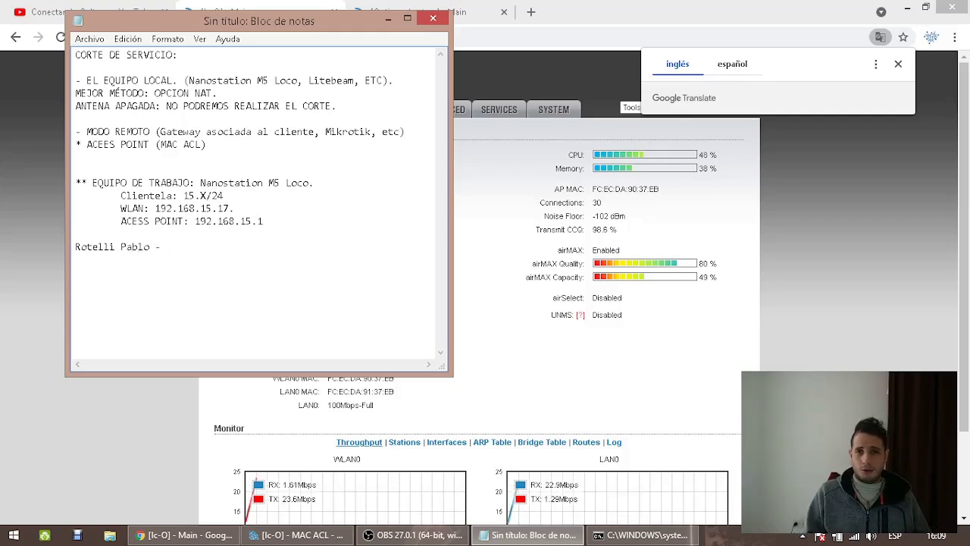
Search the station list for the client's surname and correct the first name in the notes.
click(414, 454)
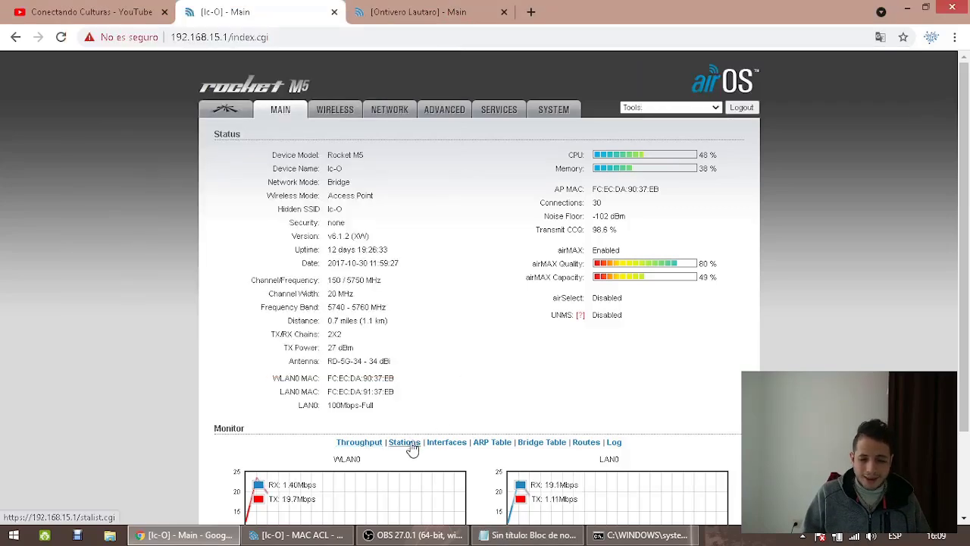
click(404, 442)
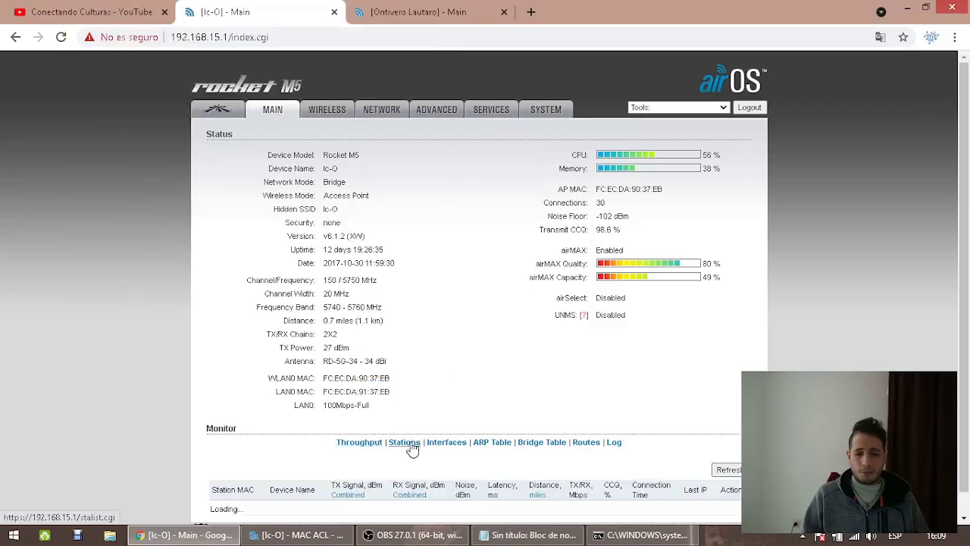
scroll(394, 439, down, 4)
scroll(394, 438, down, 1)
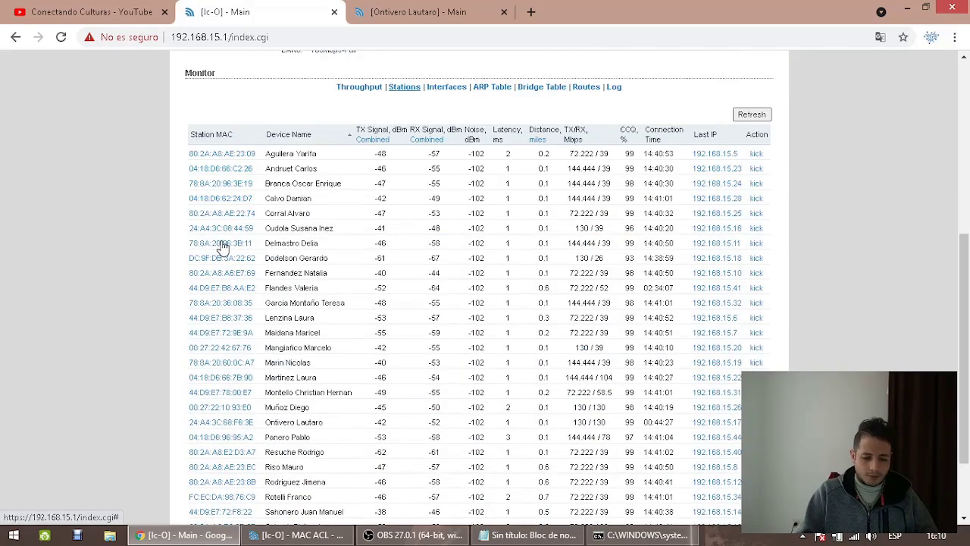
key(ctrl+f)
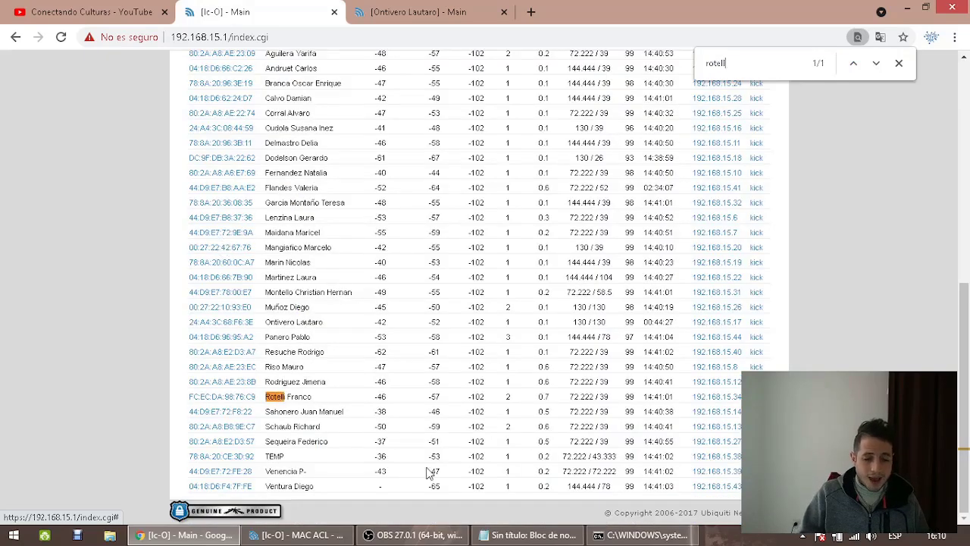
click(531, 535)
drag(121, 246, 151, 246)
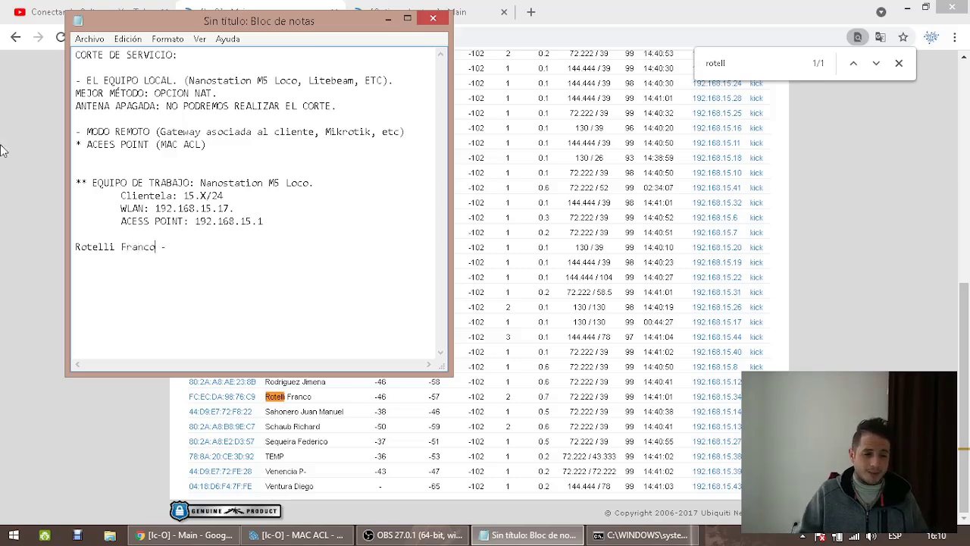
Mark the client's name and MAC in the matching station row, then reopen wireless settings.
click(5, 152)
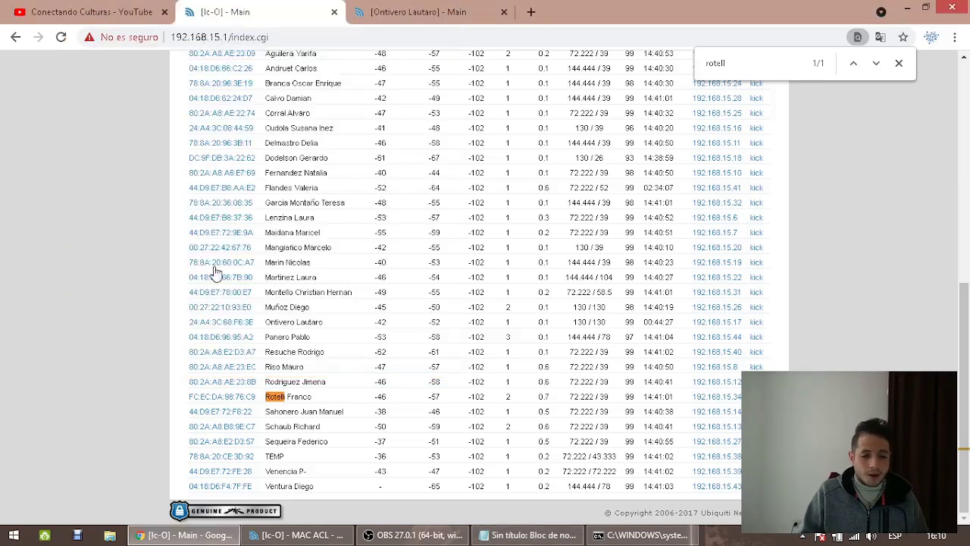
drag(322, 397, 266, 396)
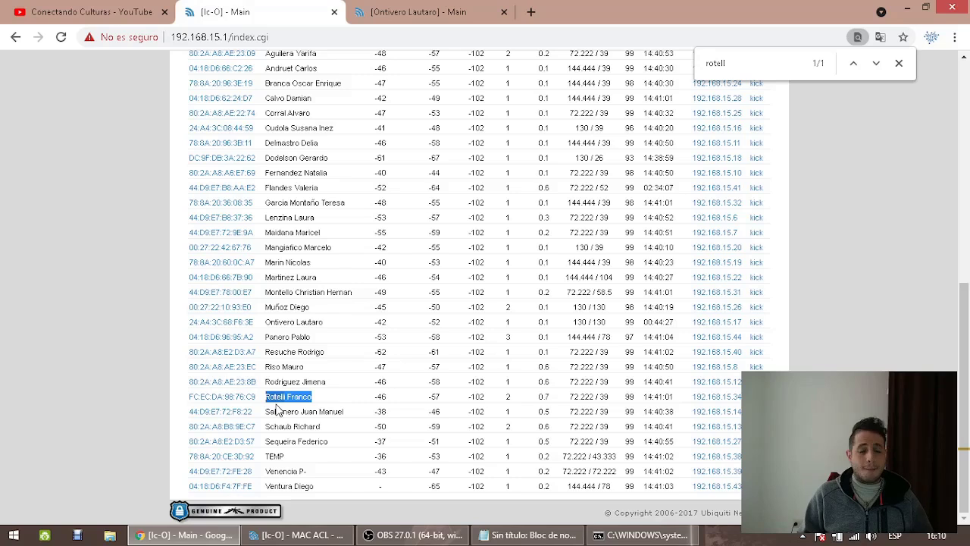
drag(259, 396, 169, 402)
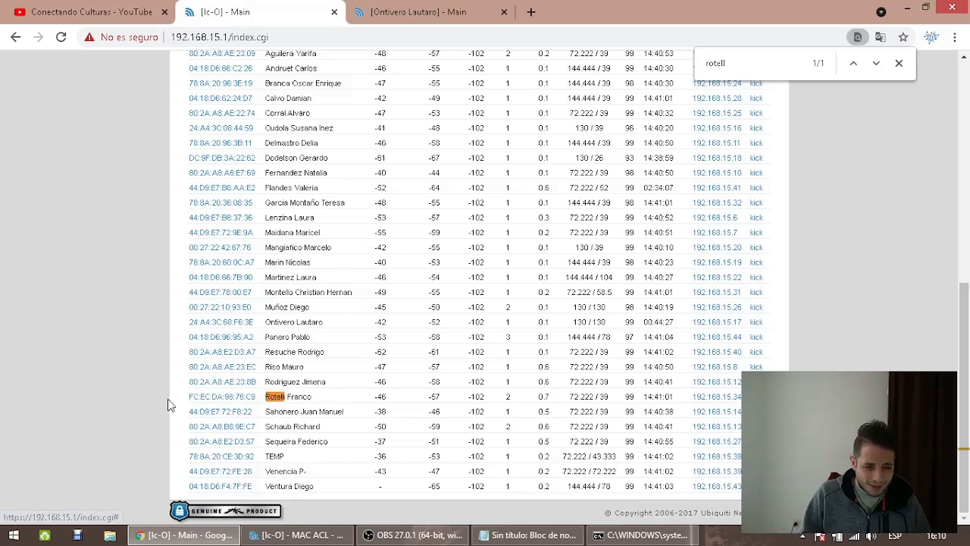
drag(263, 394, 194, 397)
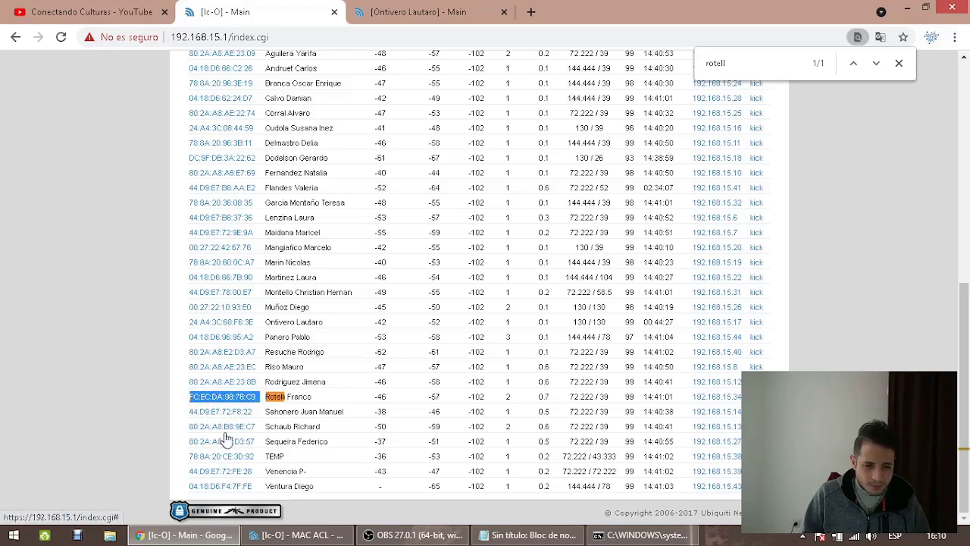
scroll(326, 168, up, 6)
click(304, 110)
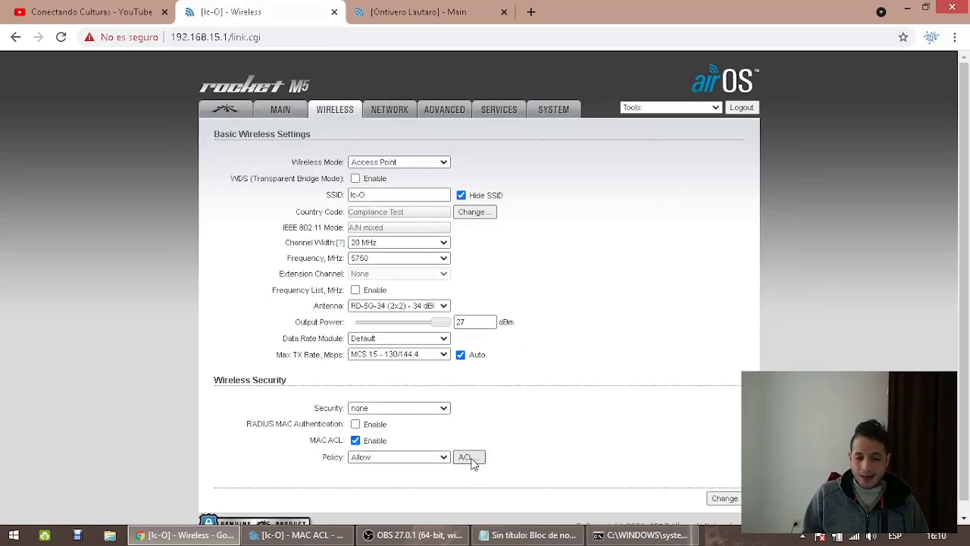
In the maximized MAC ACL list, start a new entry with the client's MAC and comment 'Cliente'.
click(467, 458)
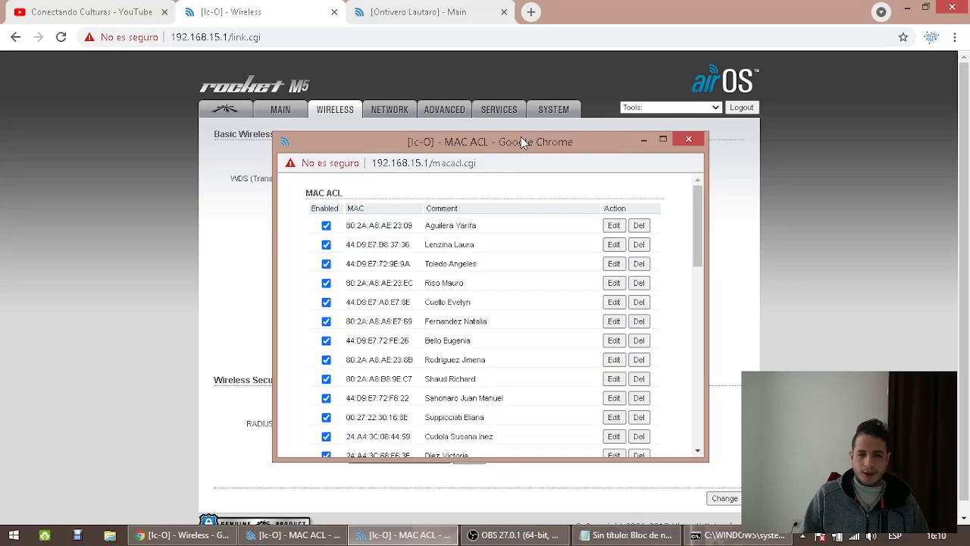
click(659, 140)
drag(965, 181, 966, 402)
click(180, 493)
text(FC:EC:DA:98:76:C9)
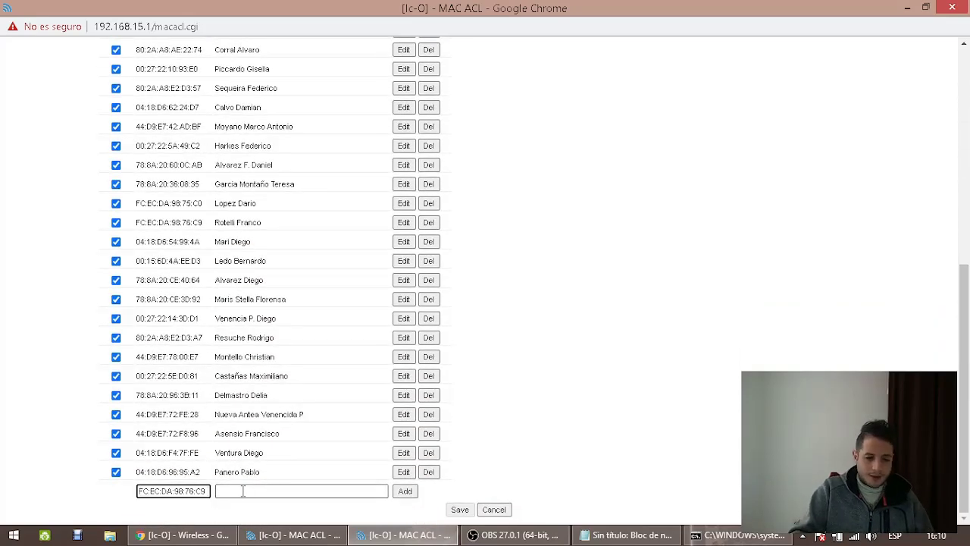
click(243, 491)
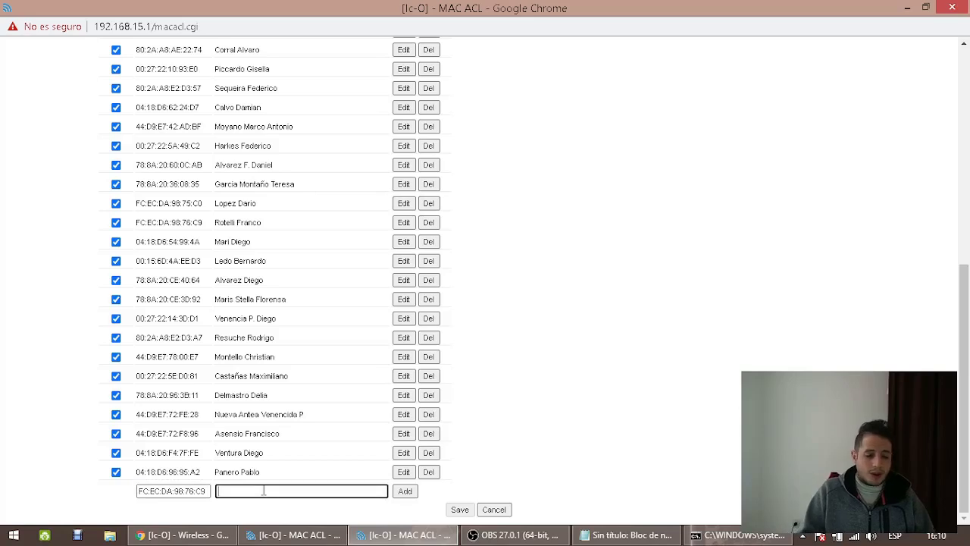
text(Cliente Cortado/Suspendido)
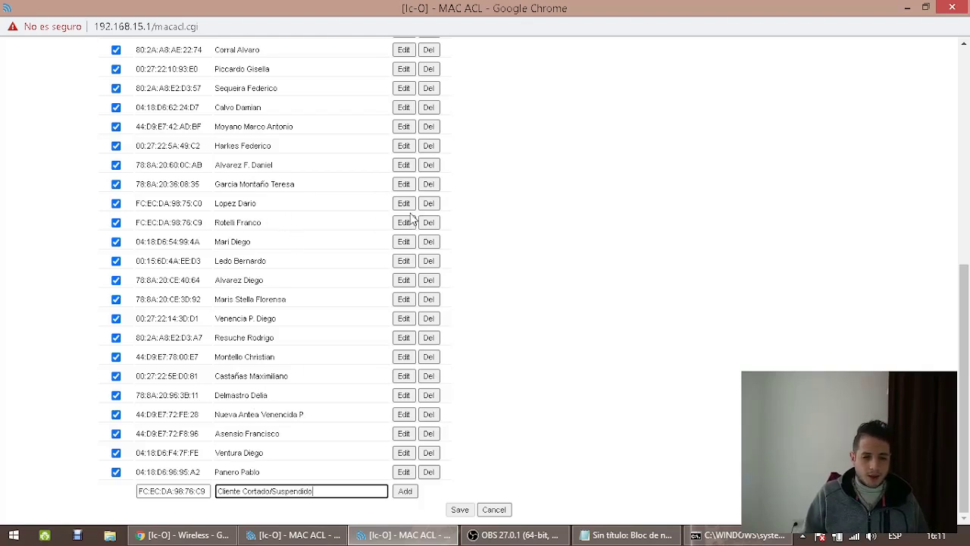
Delete the client's original ACL entry and add the new 'Cliente Cortado/Suspendido' entry.
drag(135, 222, 204, 222)
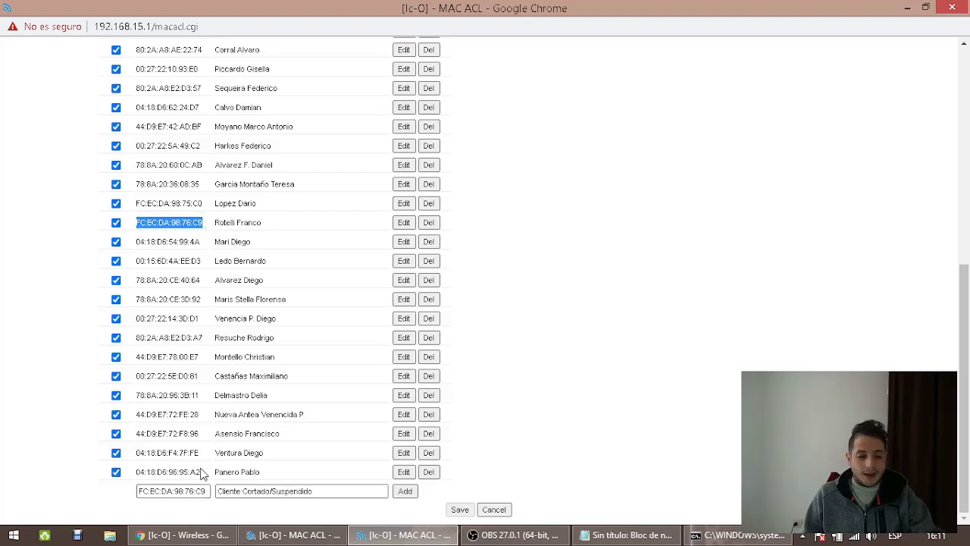
click(206, 491)
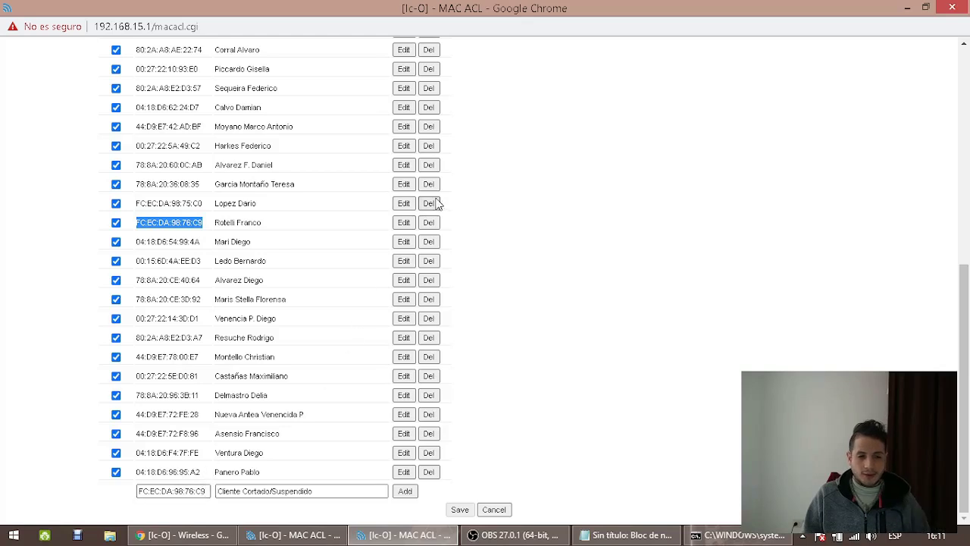
click(428, 222)
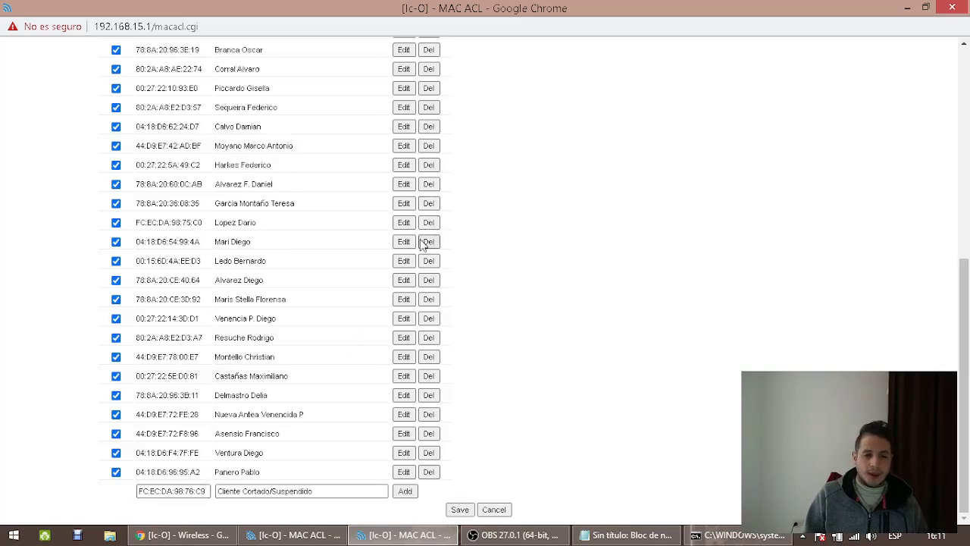
click(406, 491)
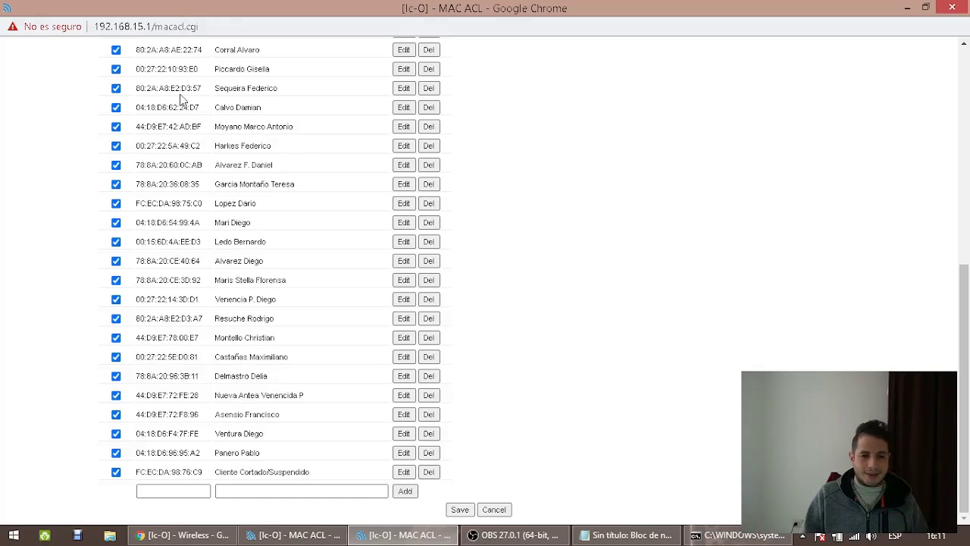
scroll(218, 374, up, 3)
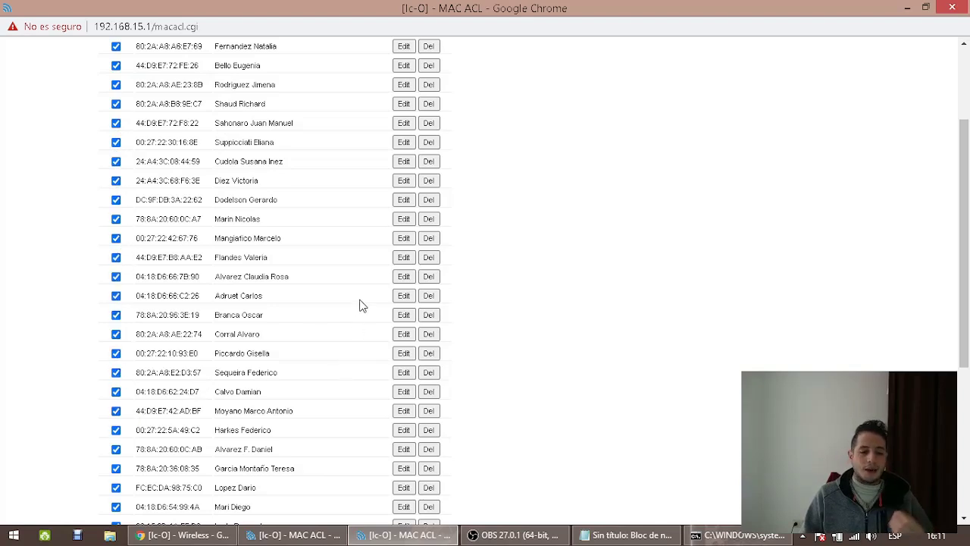
drag(966, 227, 967, 388)
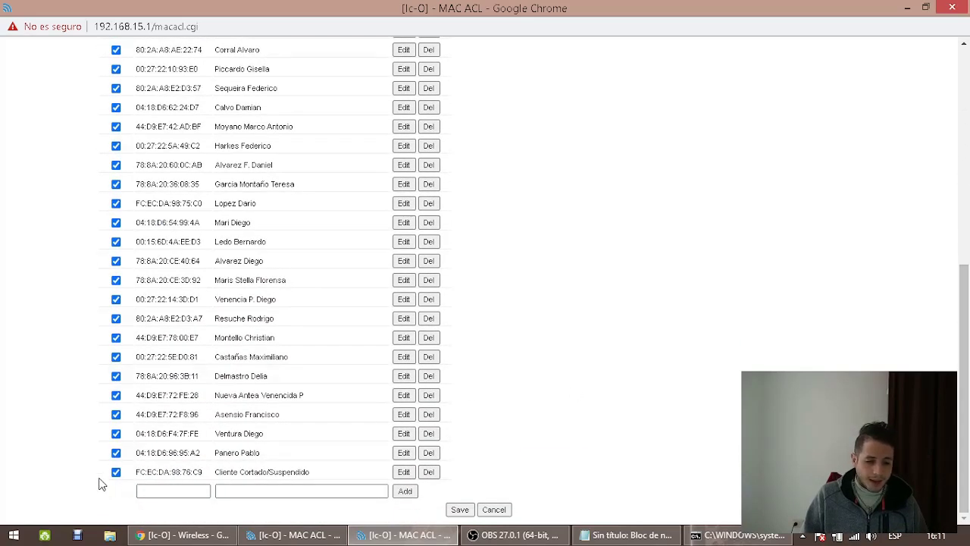
Disable the Cliente Cortado/Suspendido MAC ACL entry and save the list.
click(623, 535)
drag(117, 248, 40, 247)
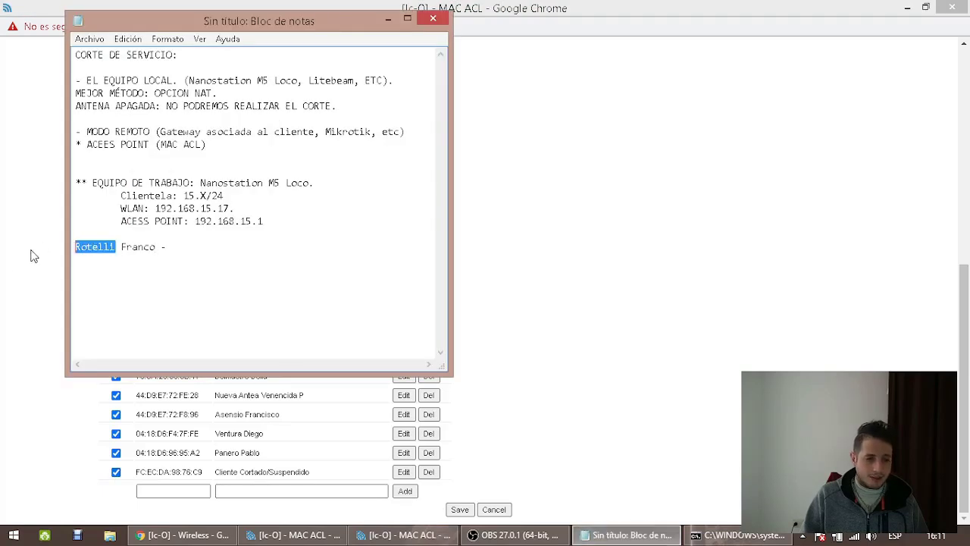
click(30, 275)
click(116, 472)
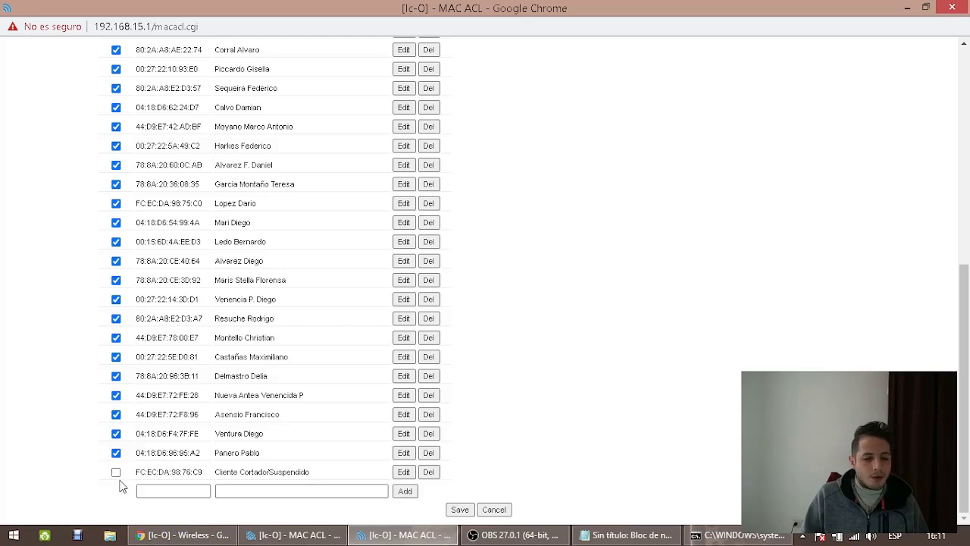
click(462, 512)
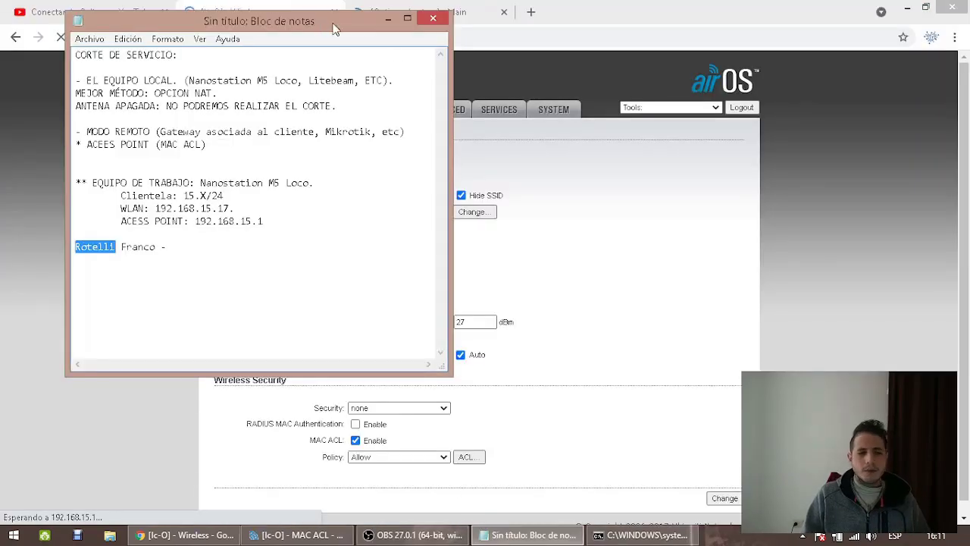
Apply the pending airOS configuration changes and go to the Main status page.
click(258, 7)
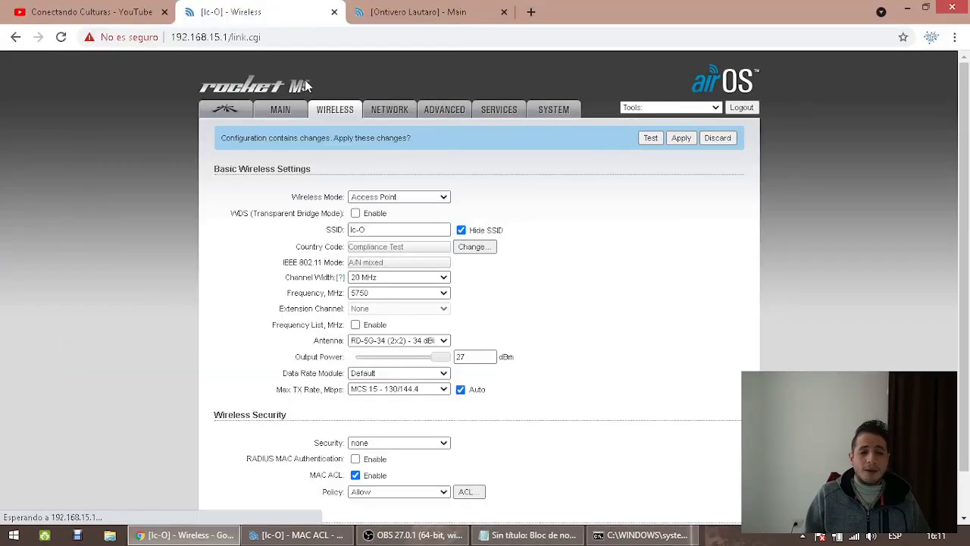
click(680, 139)
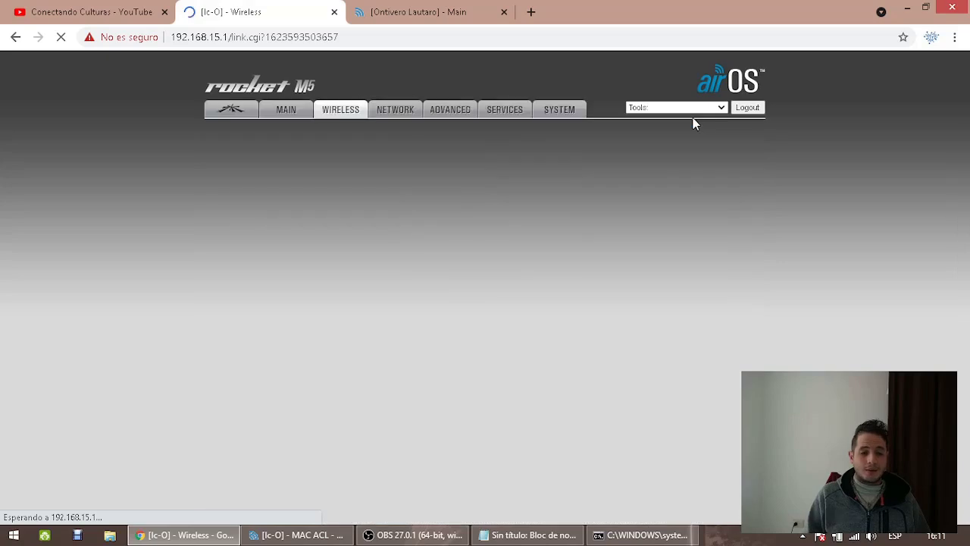
click(528, 535)
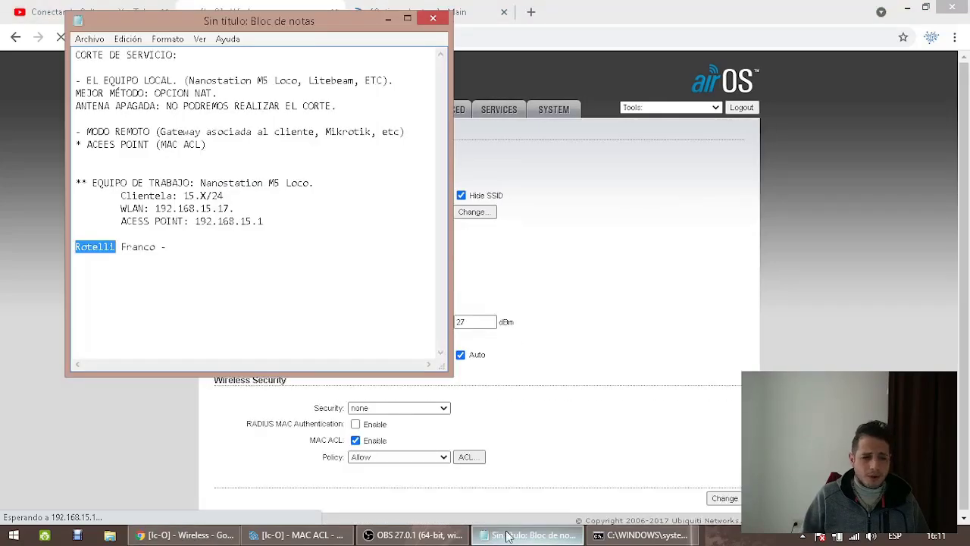
click(6, 355)
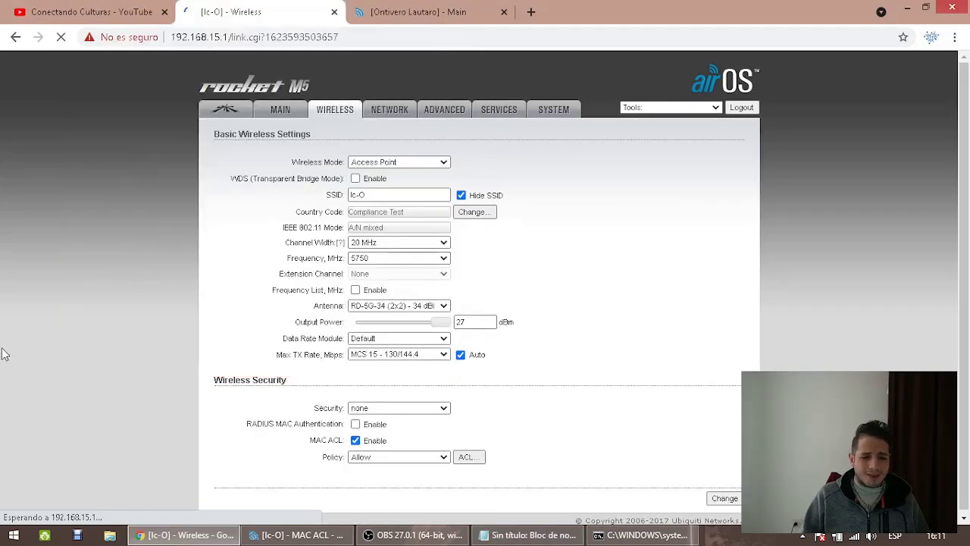
click(280, 111)
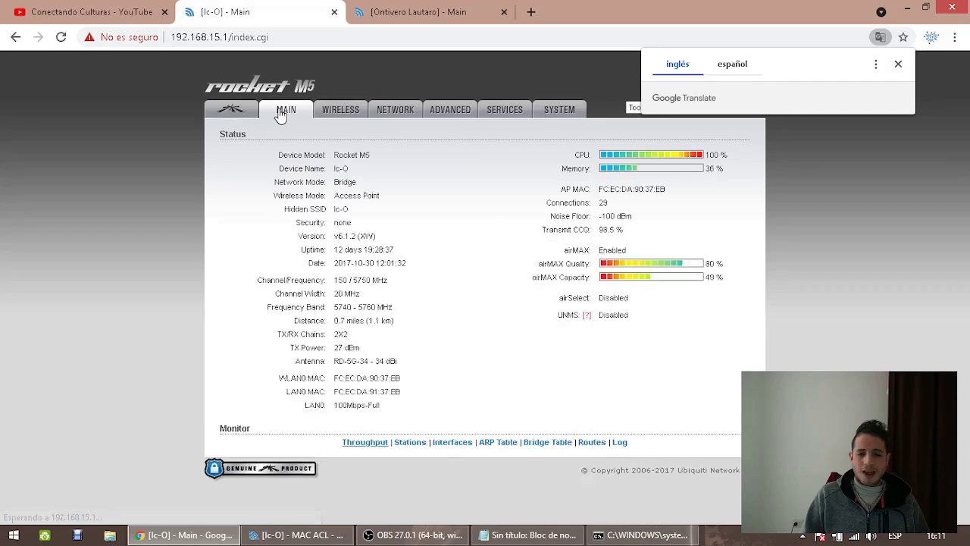
Highlight the 'Connections: 29' value on the status page, then return to Wireless settings.
double_click(598, 202)
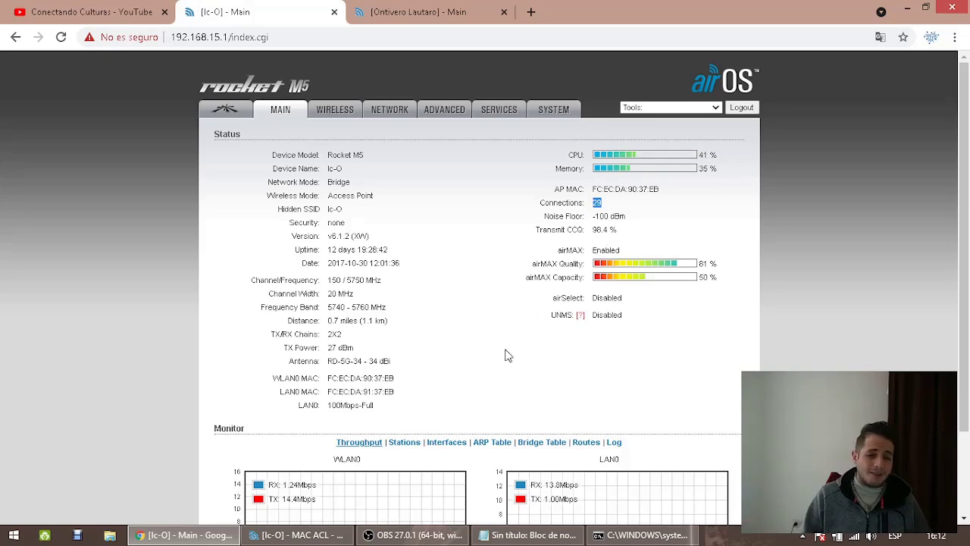
scroll(388, 396, down, 2)
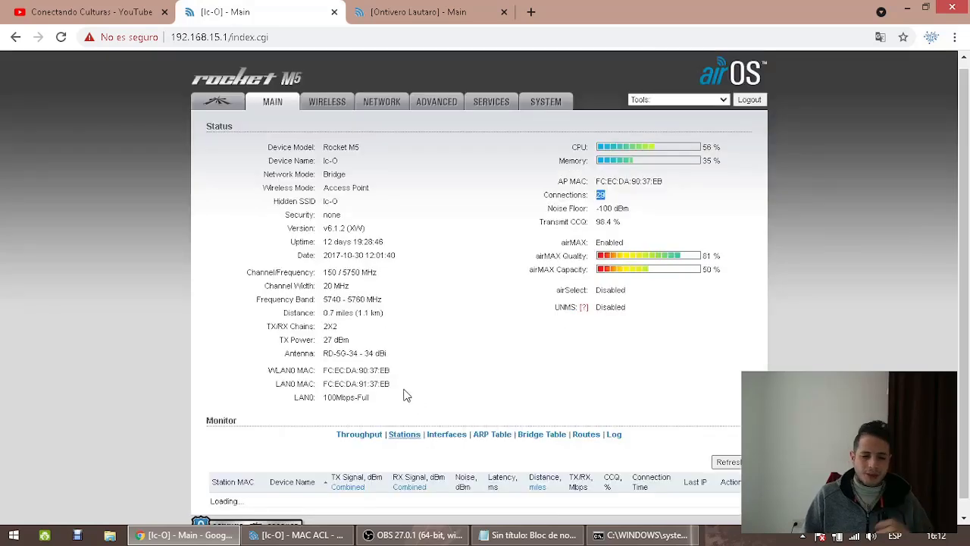
scroll(401, 397, down, 1)
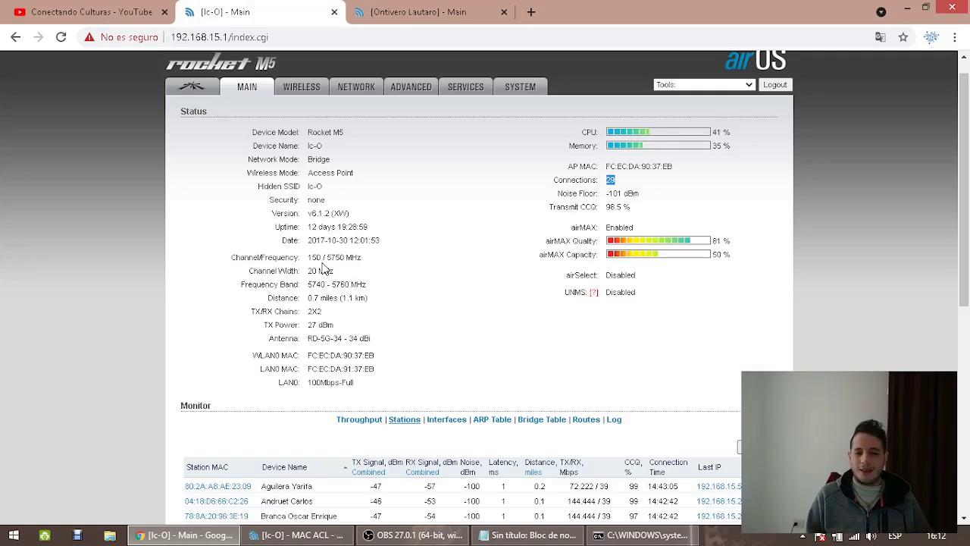
click(607, 184)
drag(554, 179, 629, 179)
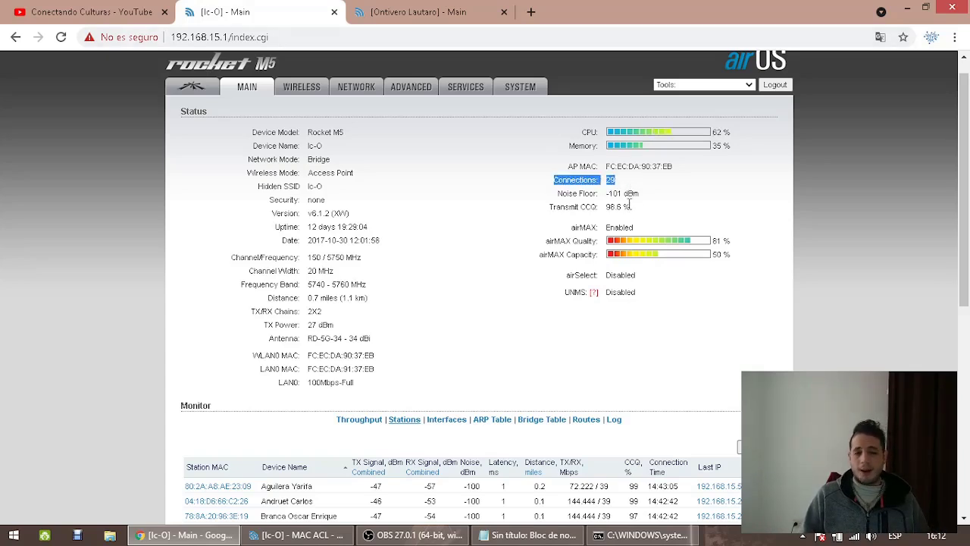
click(303, 88)
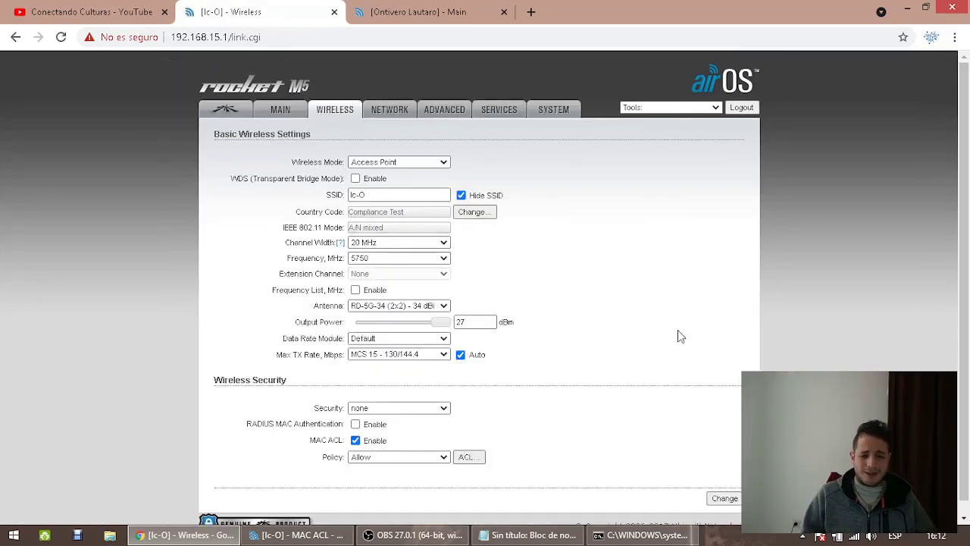
Re-enable the Cliente Cortado/Suspendido entry in the maximized MAC ACL list and save.
click(468, 457)
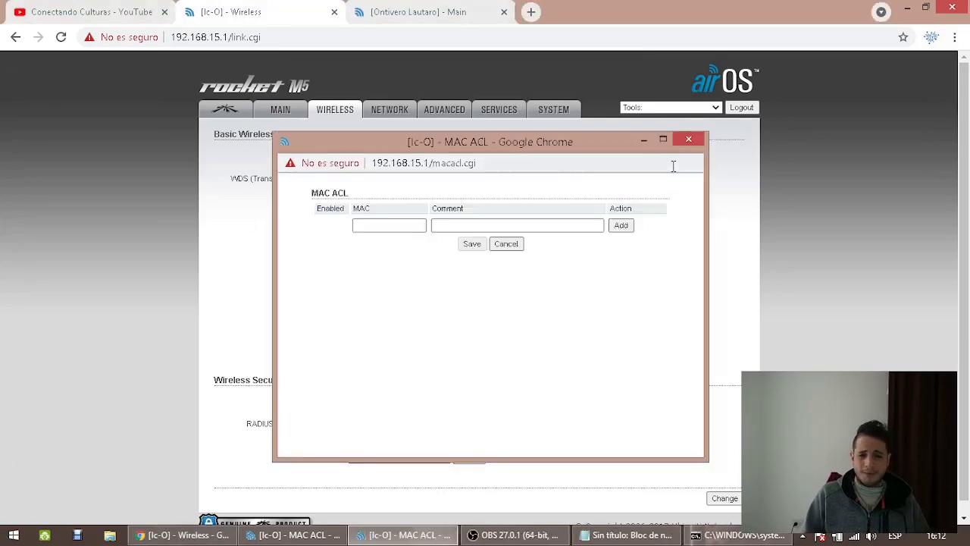
click(663, 140)
drag(966, 228, 966, 447)
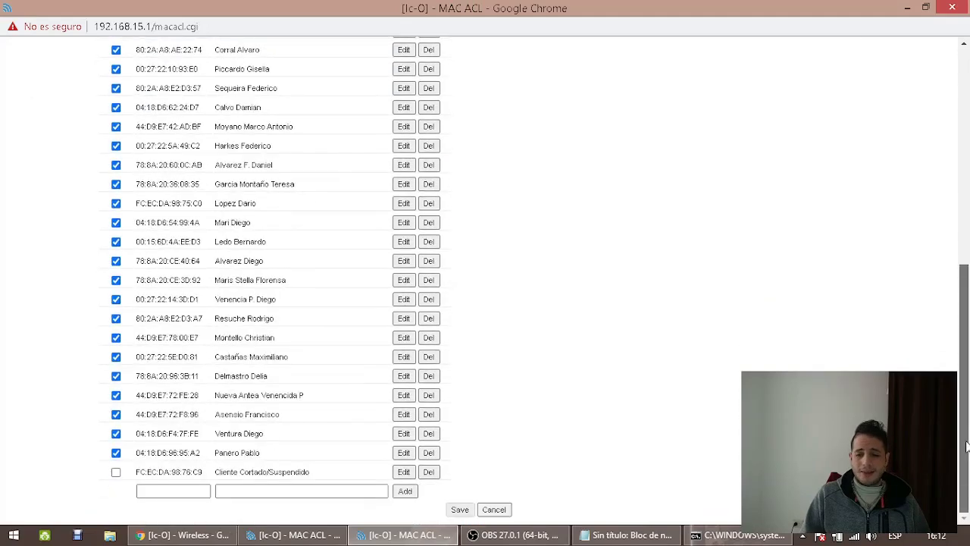
click(116, 471)
right_click(319, 491)
click(239, 472)
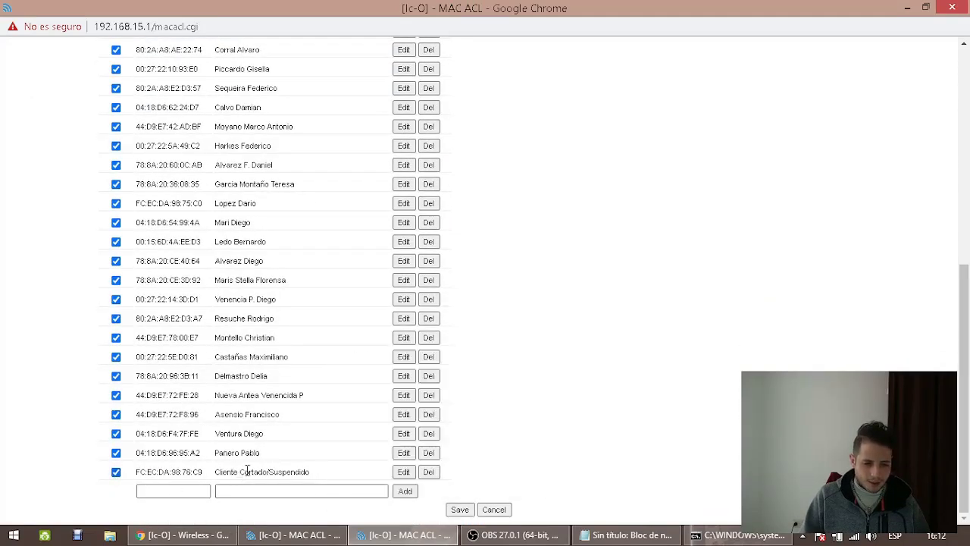
click(458, 510)
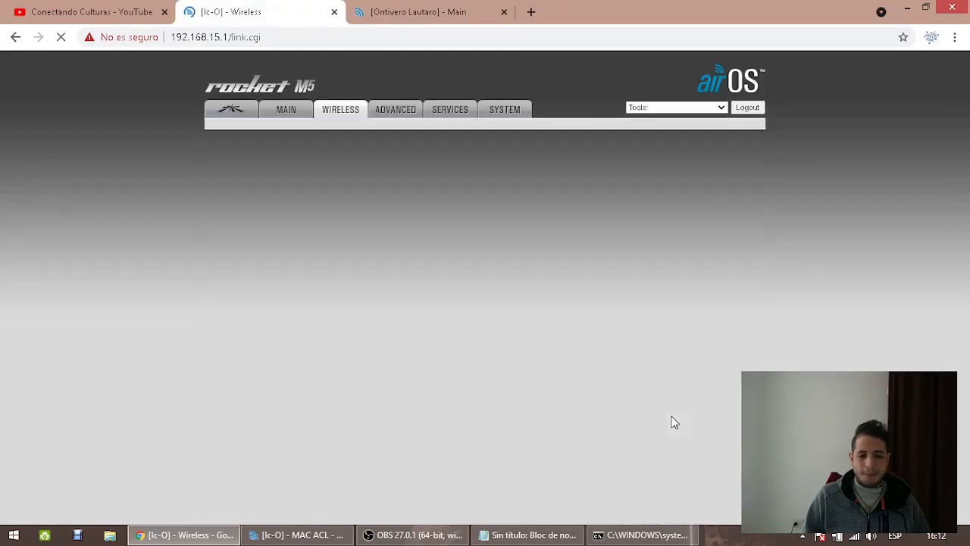
Apply the pending changes, return to the Main status page, and bring OBS forward.
click(680, 138)
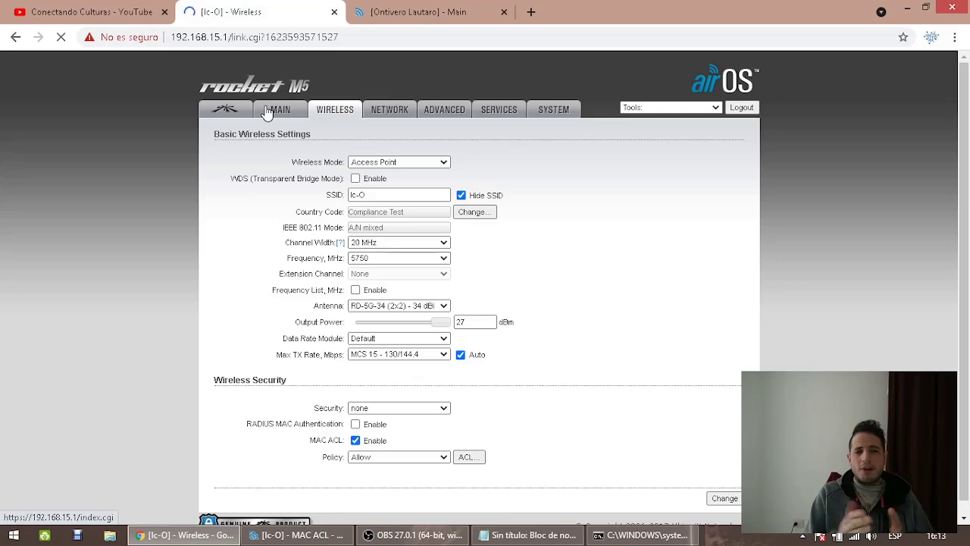
click(266, 111)
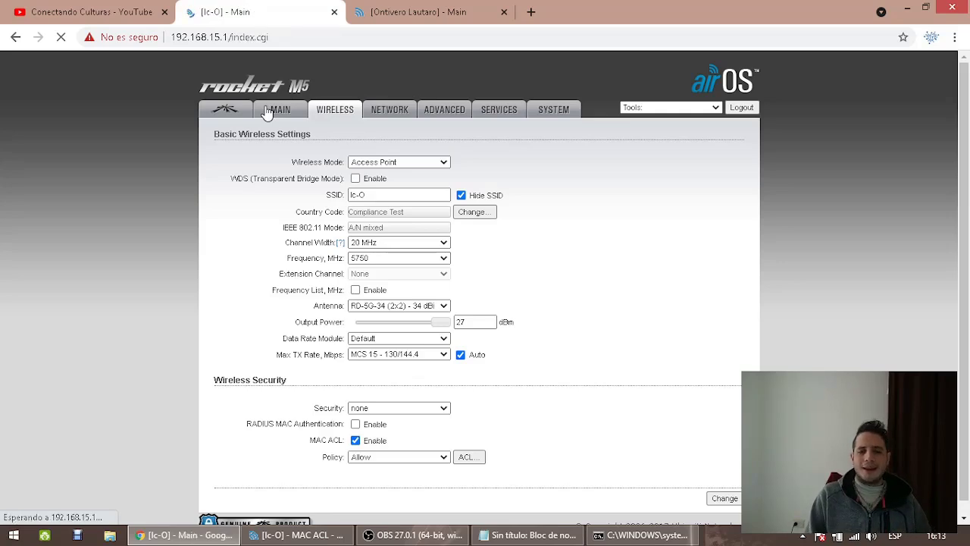
click(386, 540)
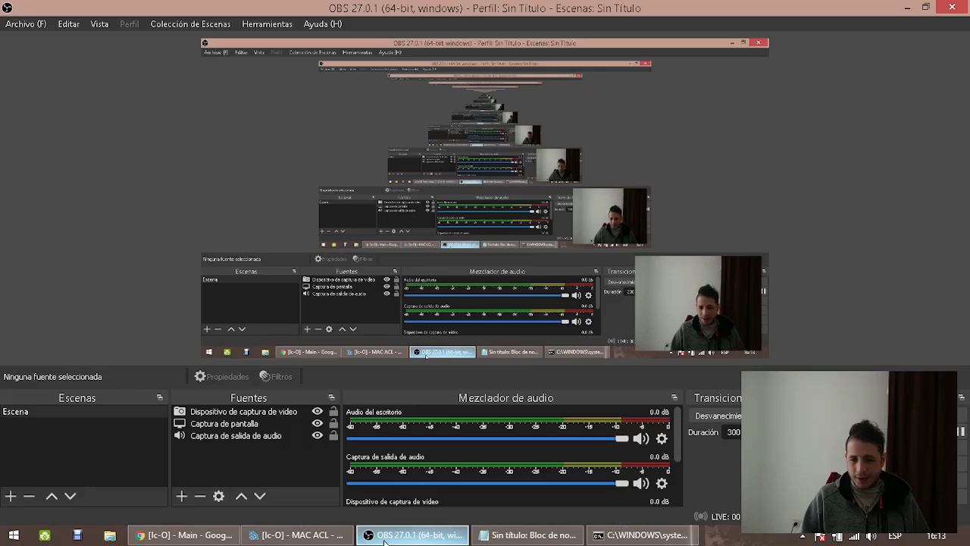
Minimize OBS to reveal the airOS status page now showing 30 connections.
click(385, 540)
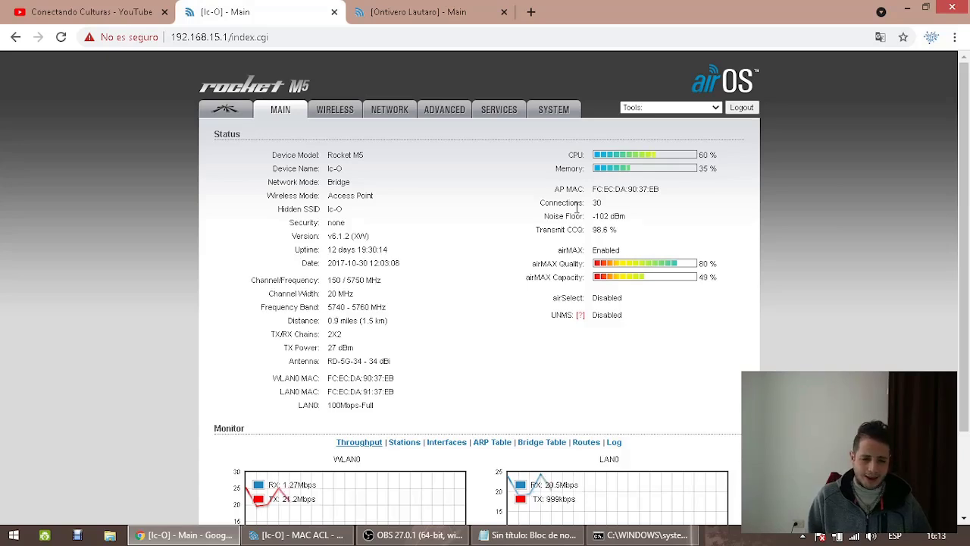
double_click(597, 202)
click(404, 442)
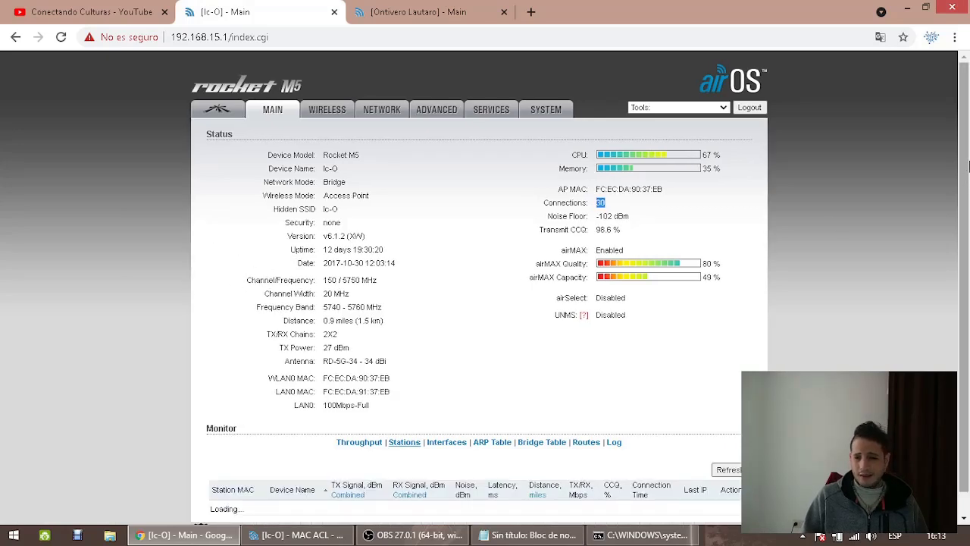
right_click(649, 277)
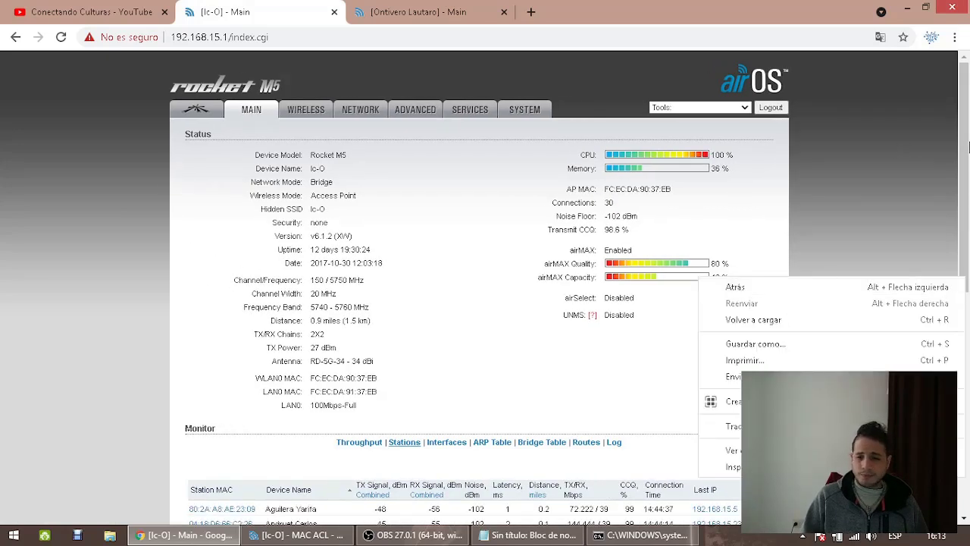
scroll(969, 292, down, 4)
scroll(968, 294, down, 2)
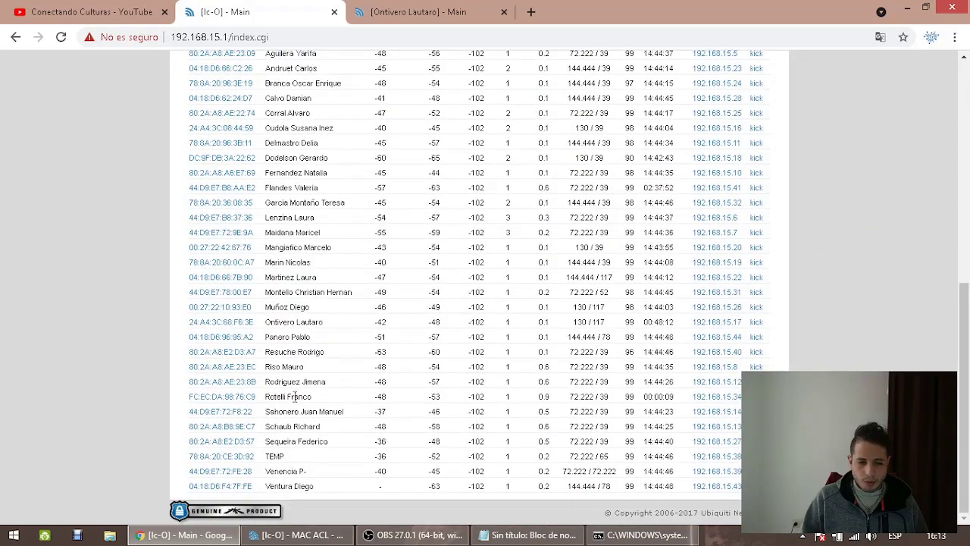
scroll(291, 202, up, 1)
scroll(291, 202, up, 1)
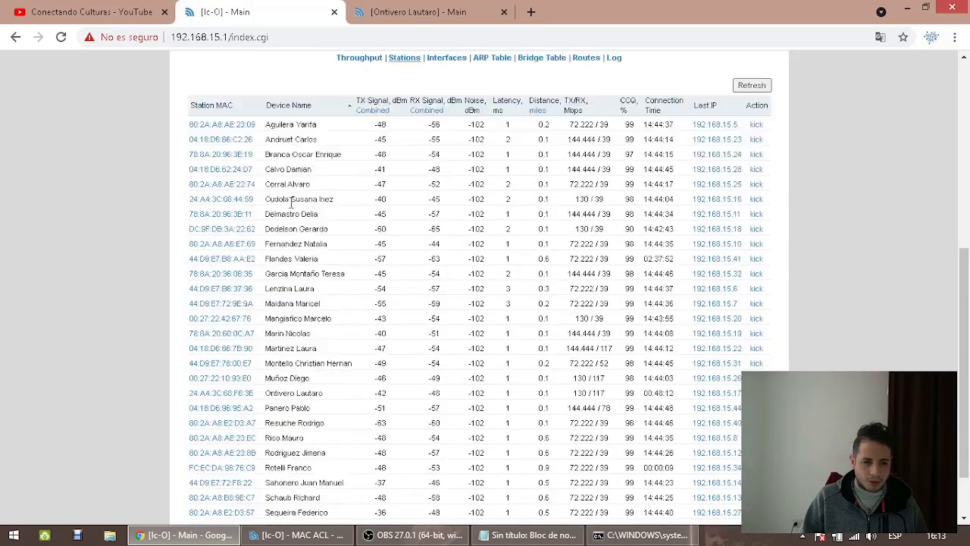
scroll(291, 201, down, 2)
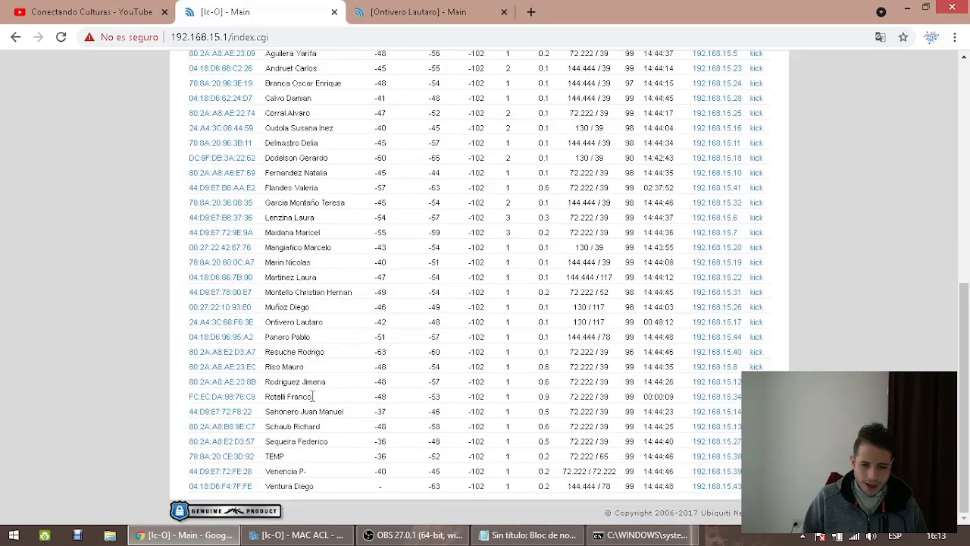
drag(321, 398, 190, 403)
drag(360, 409, 674, 394)
click(656, 396)
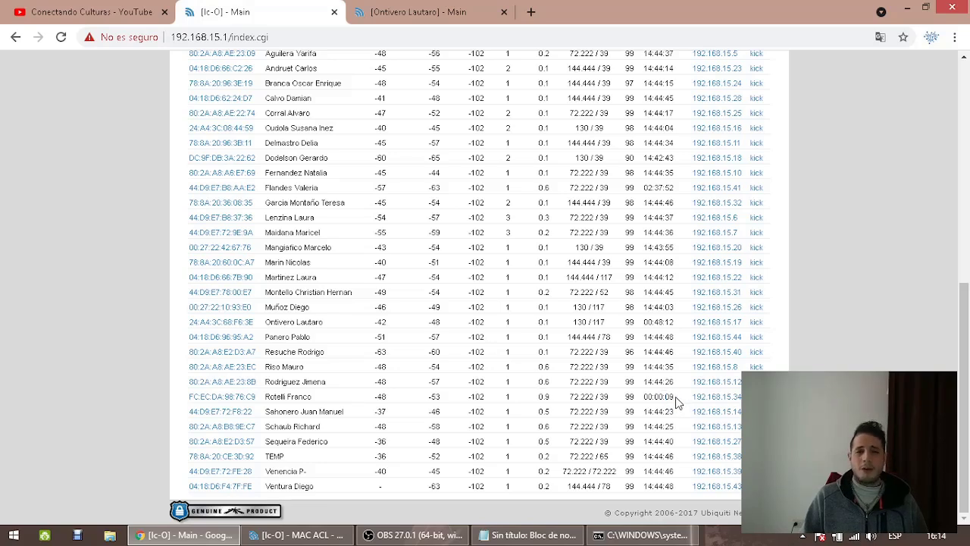
scroll(530, 266, up, 6)
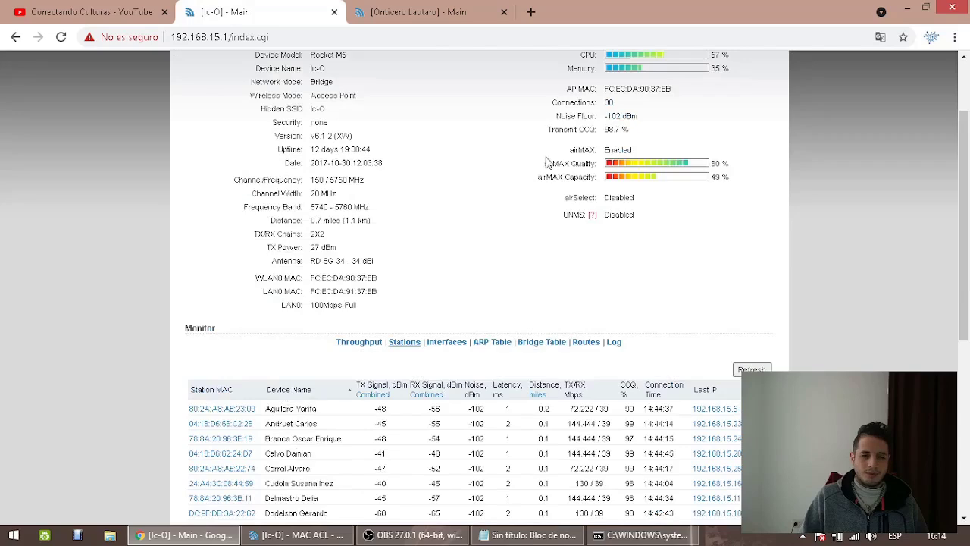
Show the Rocket M5's Wireless settings with MAC ACL enabled under Allow, then return to the notes.
click(321, 110)
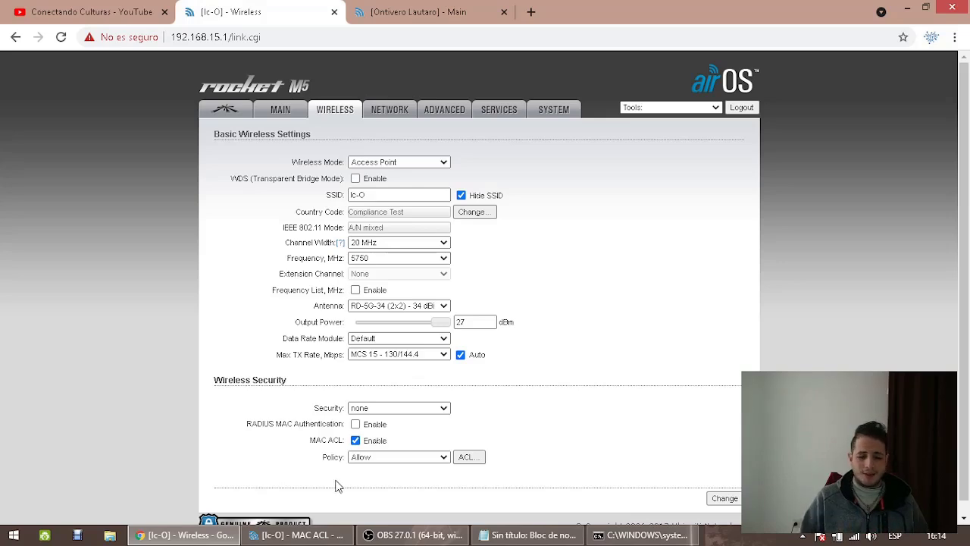
click(428, 537)
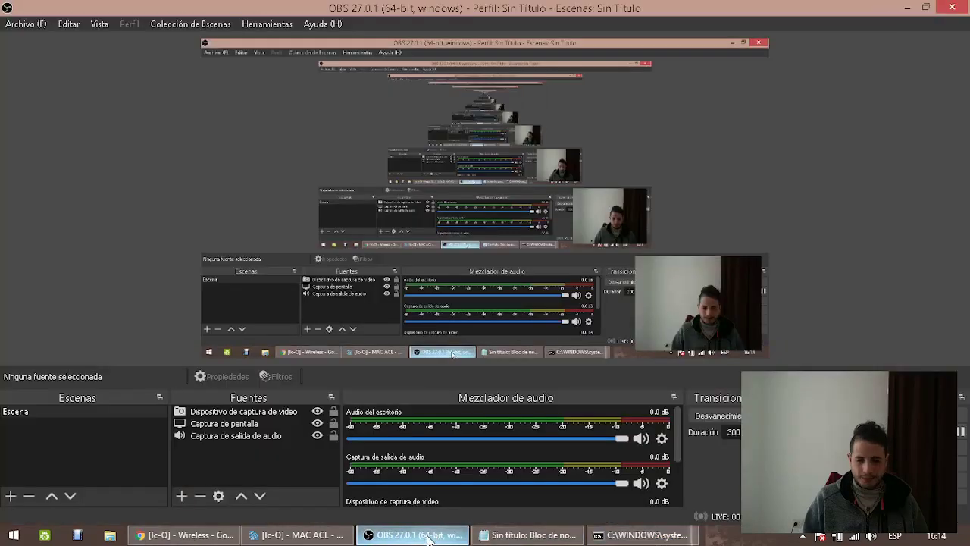
click(428, 536)
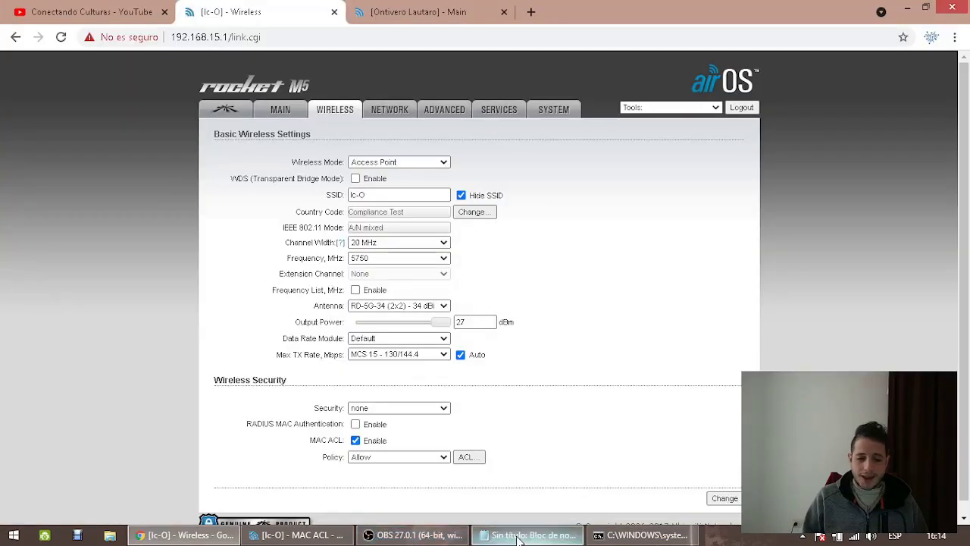
click(513, 536)
Delete the client name line and add '* Mikrotik' after the MAC ACL item.
click(273, 150)
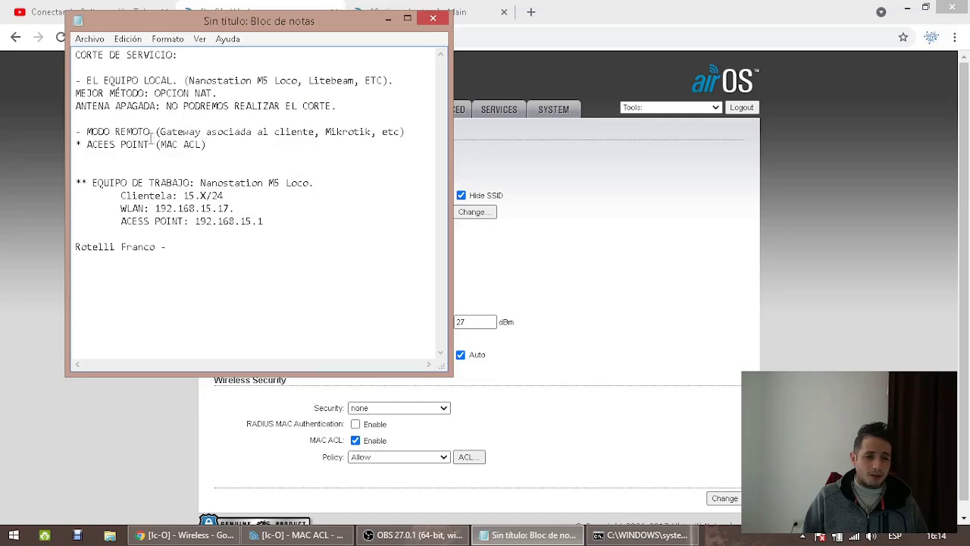
drag(181, 253, 76, 244)
click(197, 253)
drag(197, 253, 74, 250)
key(BackSpace)
key(BackSpace)
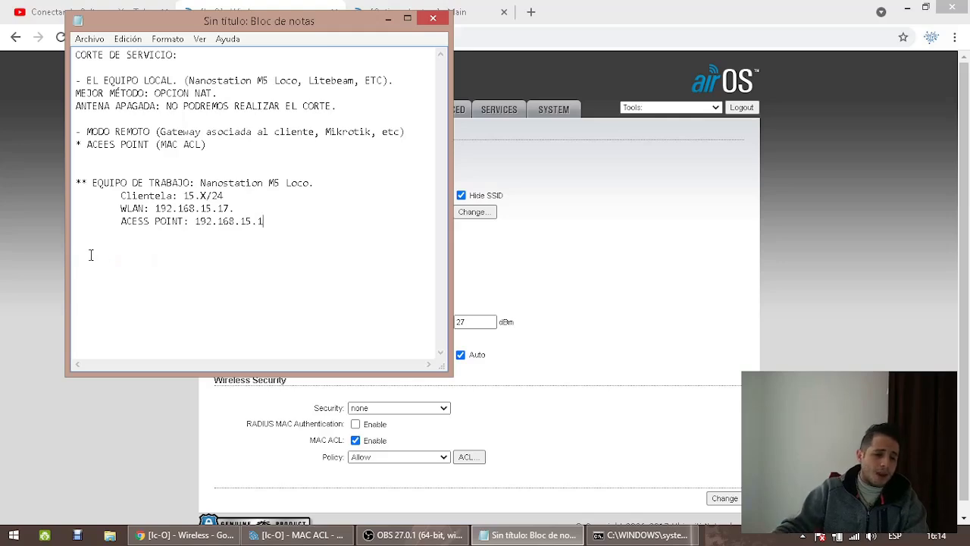
key(Return)
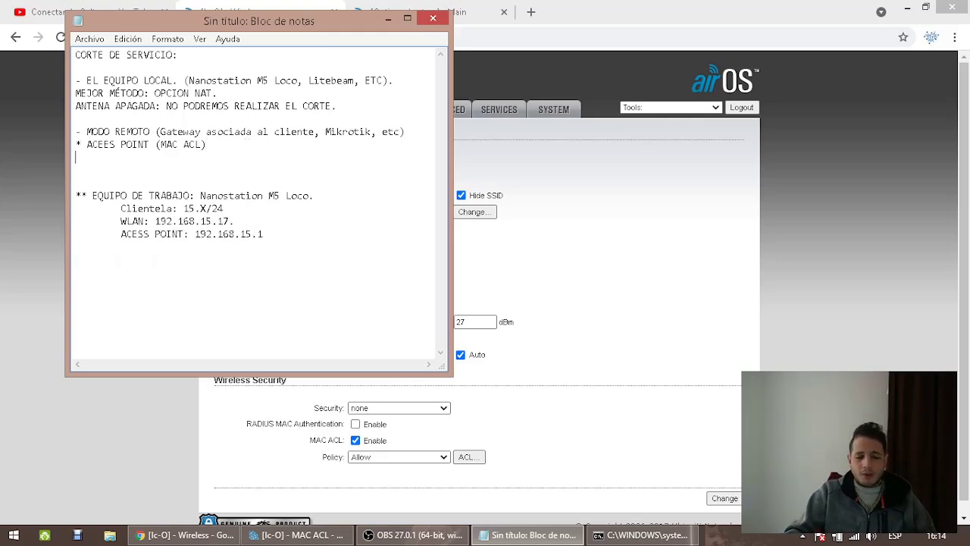
text(* Mikrotik)
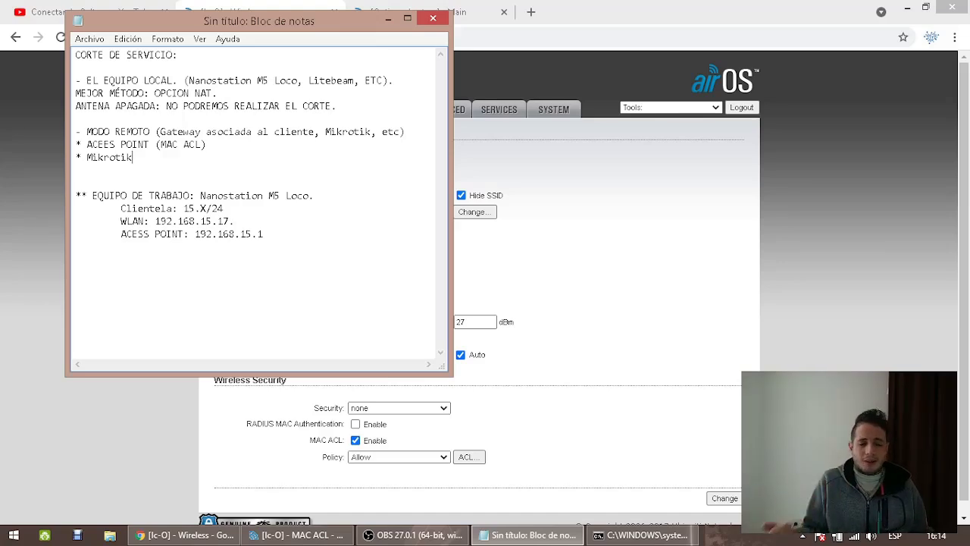
Check the access point's Main status page and note 'Gateway: 15.2 (Mikrotik)' under it.
click(16, 215)
click(281, 114)
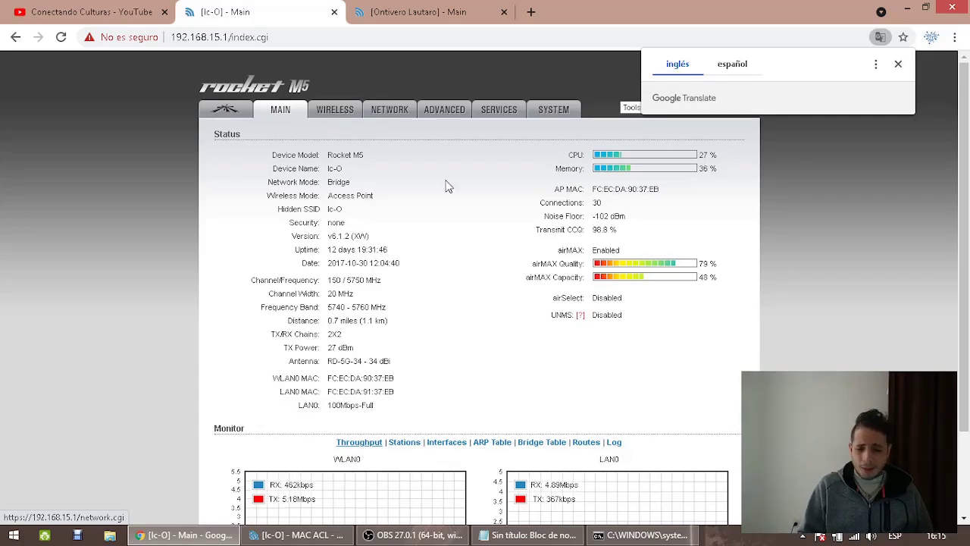
click(530, 534)
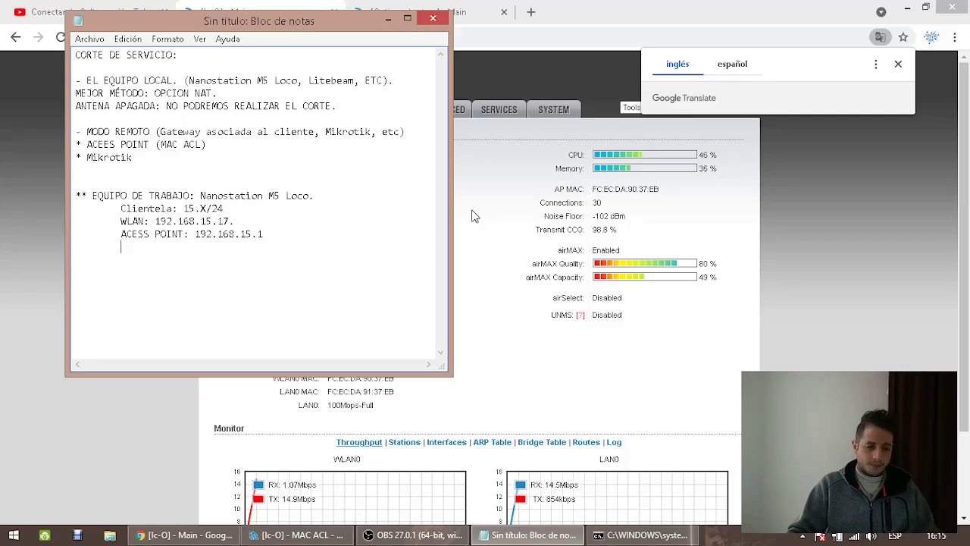
text(G)
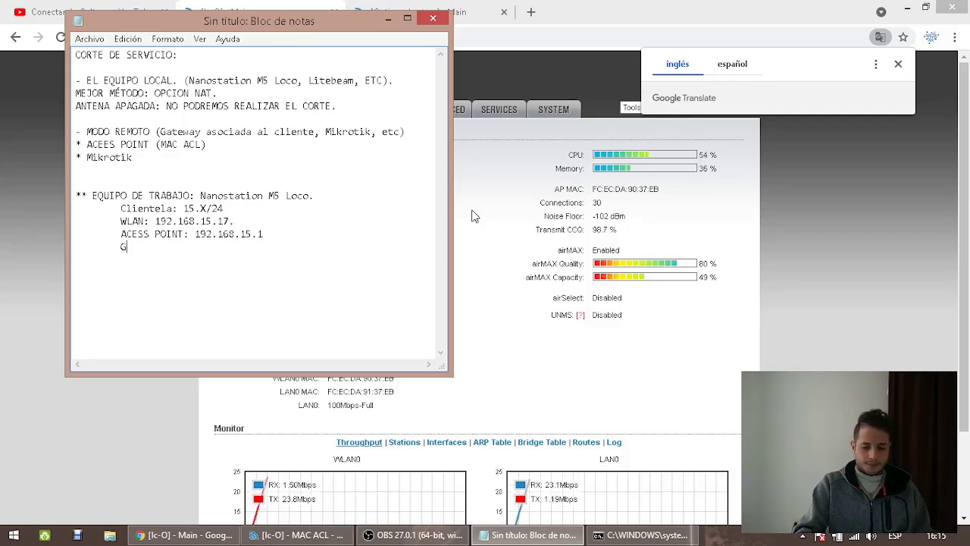
text(ateway: 15.2)
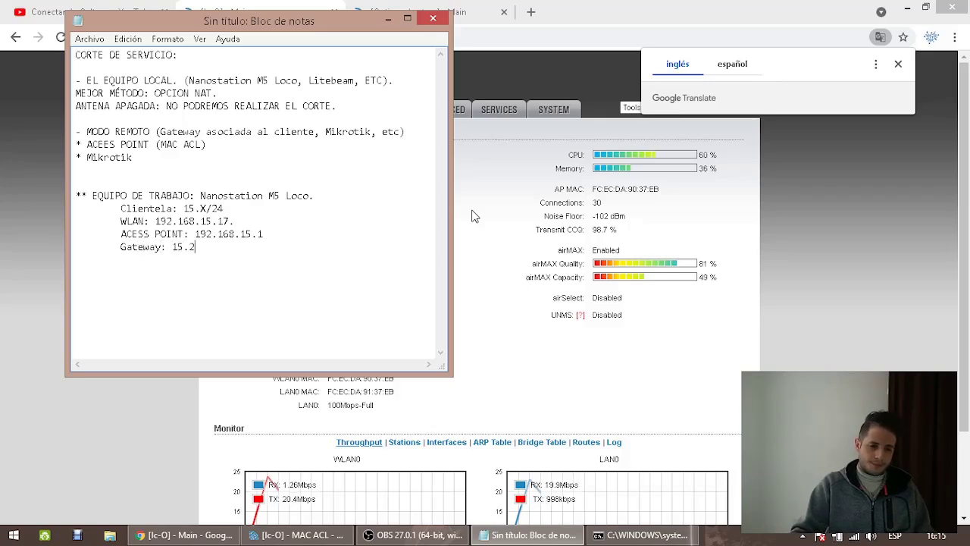
text( (Mikrotik).)
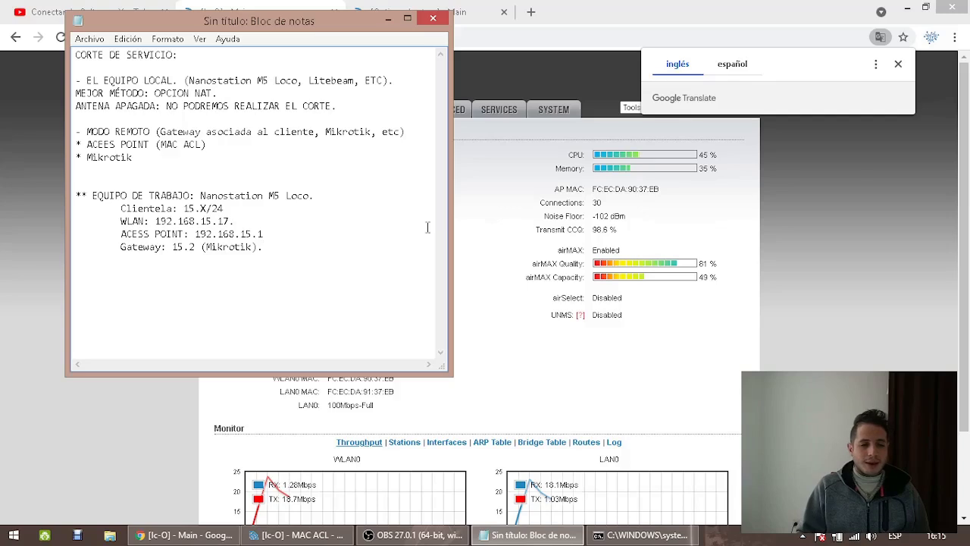
drag(173, 247, 262, 247)
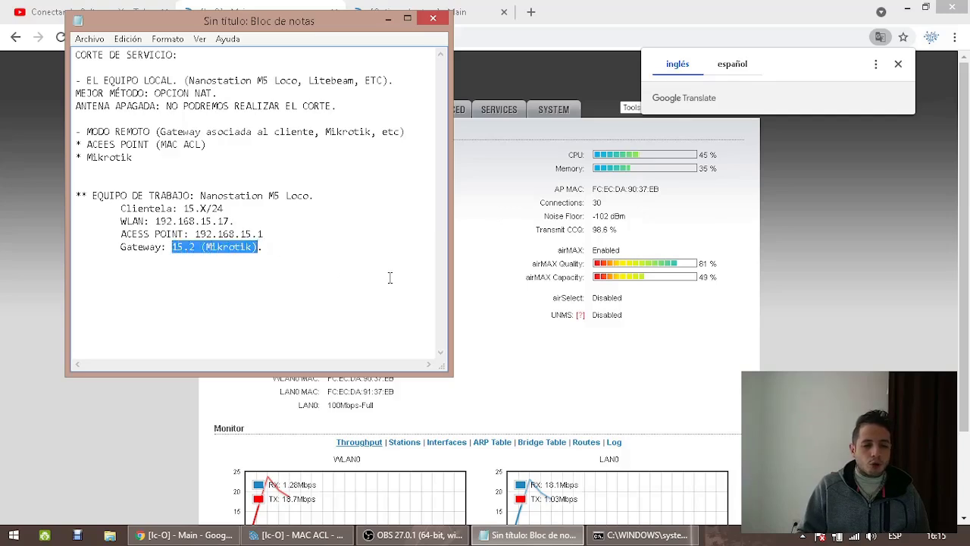
key(alt+Tab)
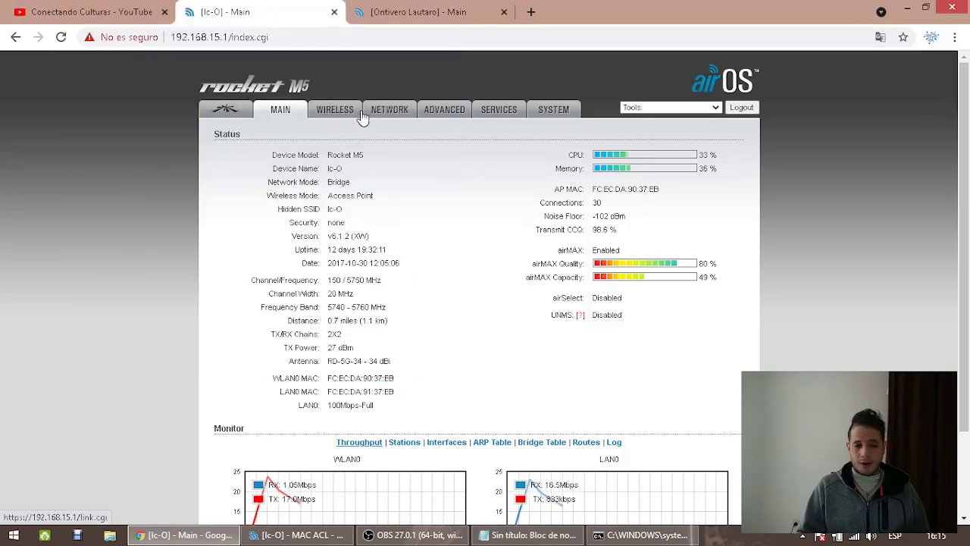
Close the Rocket M5 tab and confirm the NanoStation's gateway is 192.168.15.2, then show the desktop.
click(334, 12)
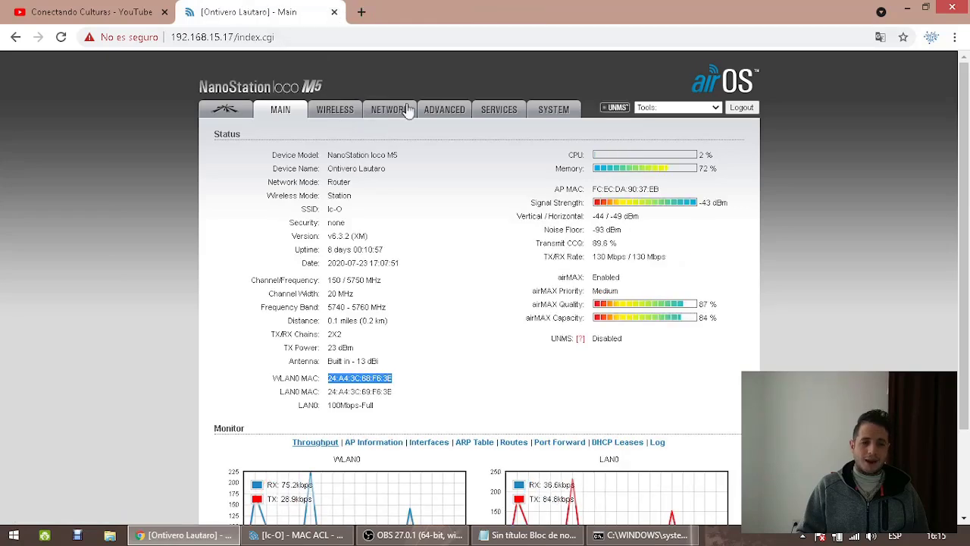
click(386, 110)
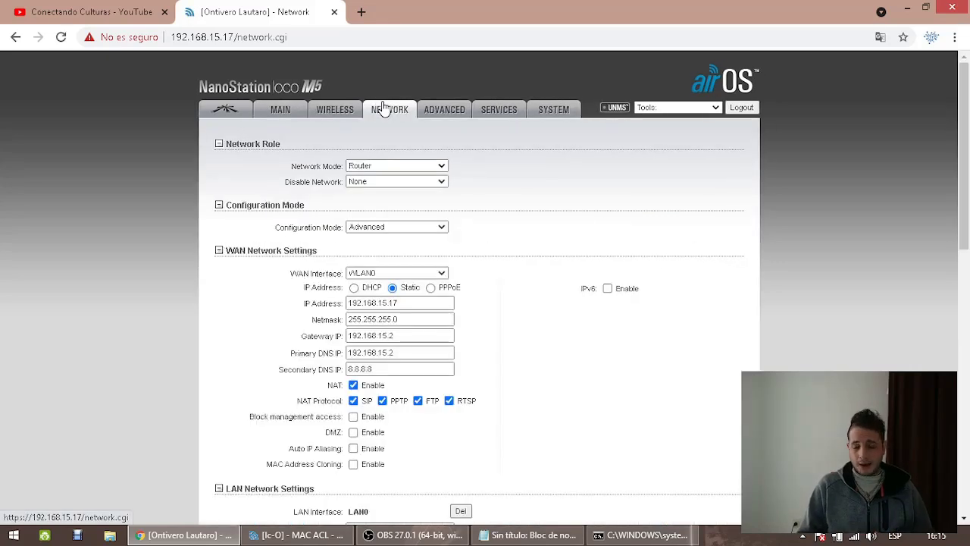
click(381, 338)
click(575, 460)
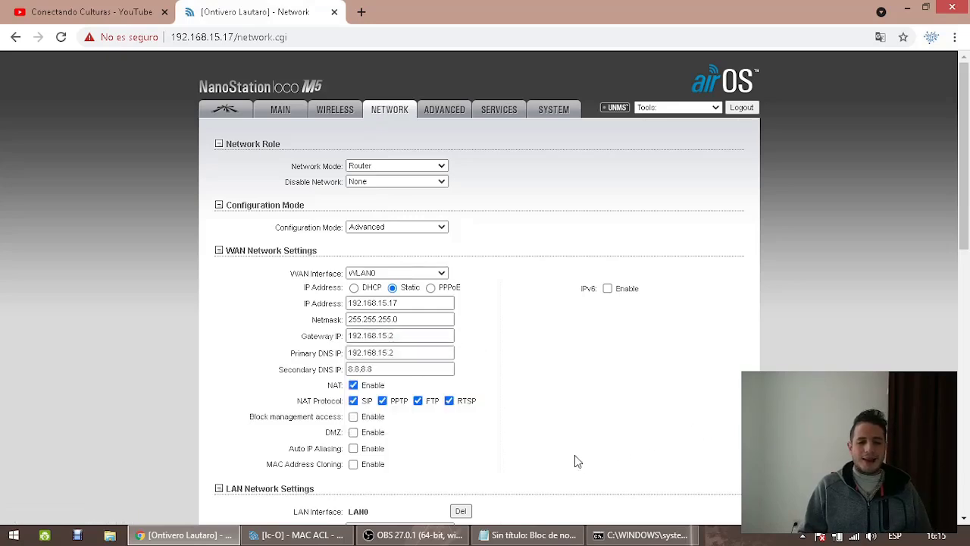
click(401, 335)
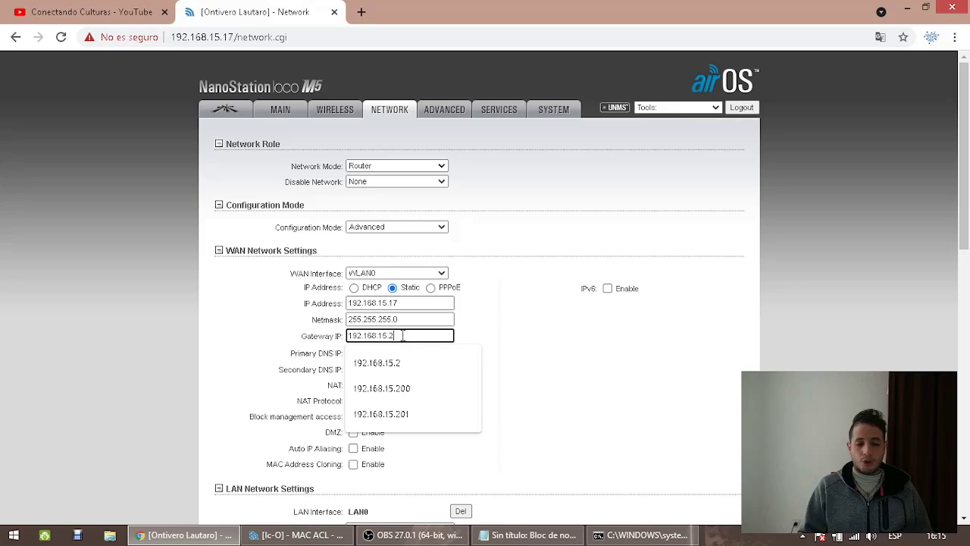
key(super+d)
click(33, 244)
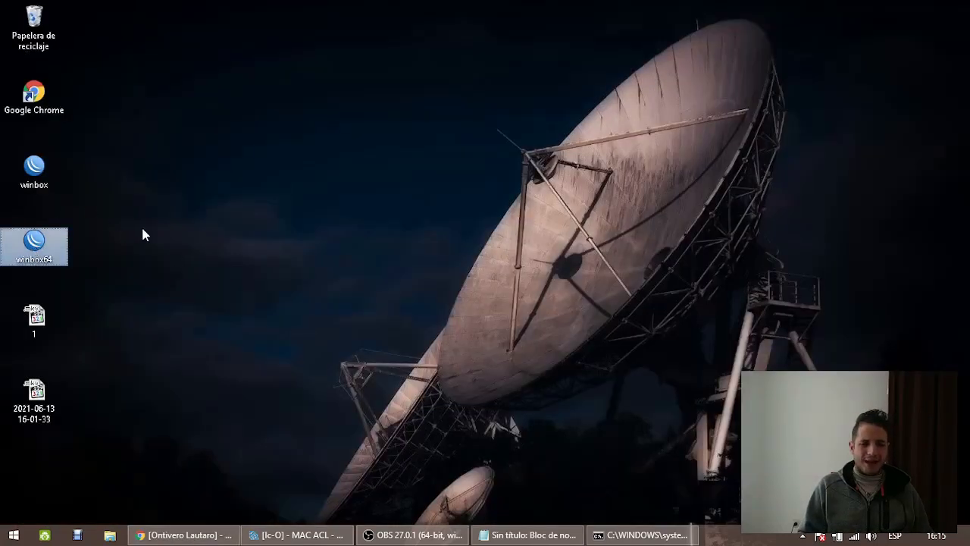
Launch WinBox and connect to the gateway router at 192.168.15.2.
double_click(33, 168)
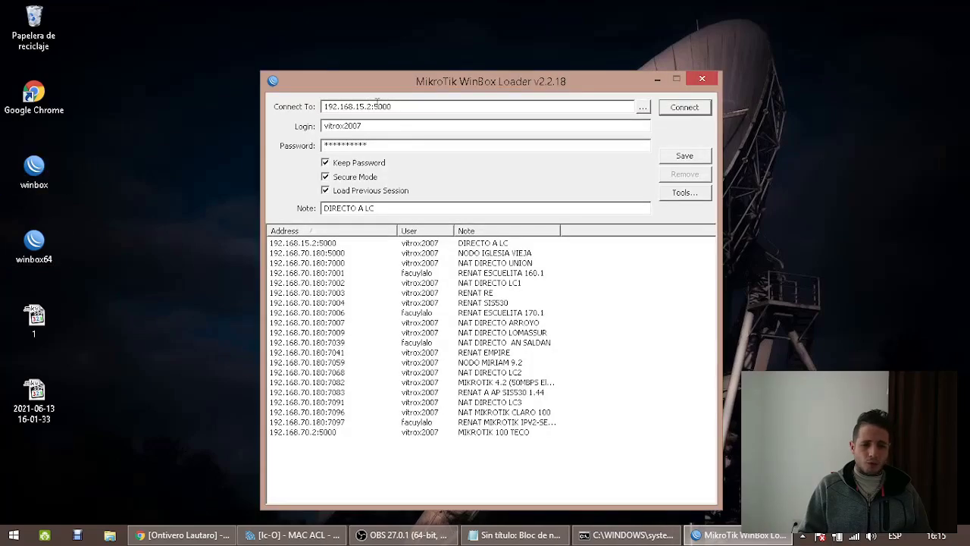
drag(357, 106, 373, 106)
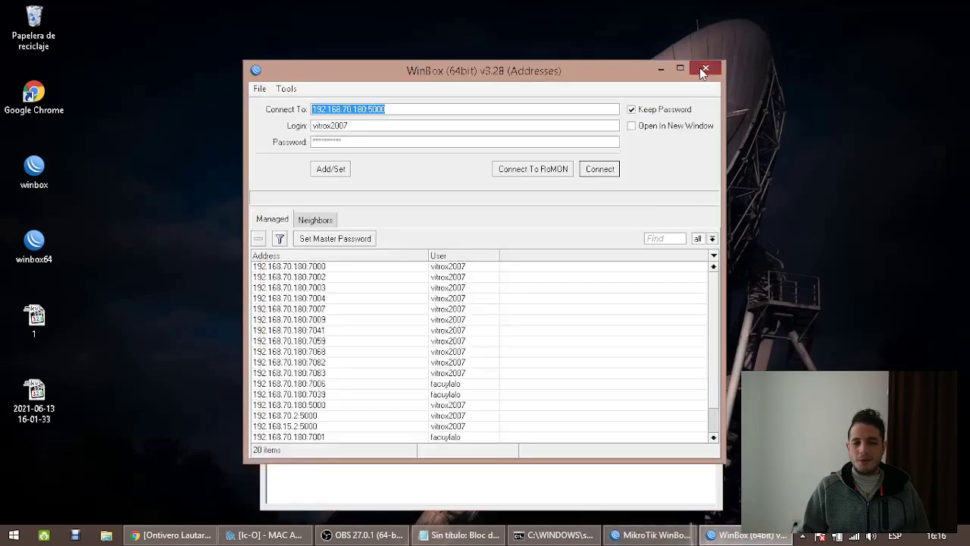
click(694, 107)
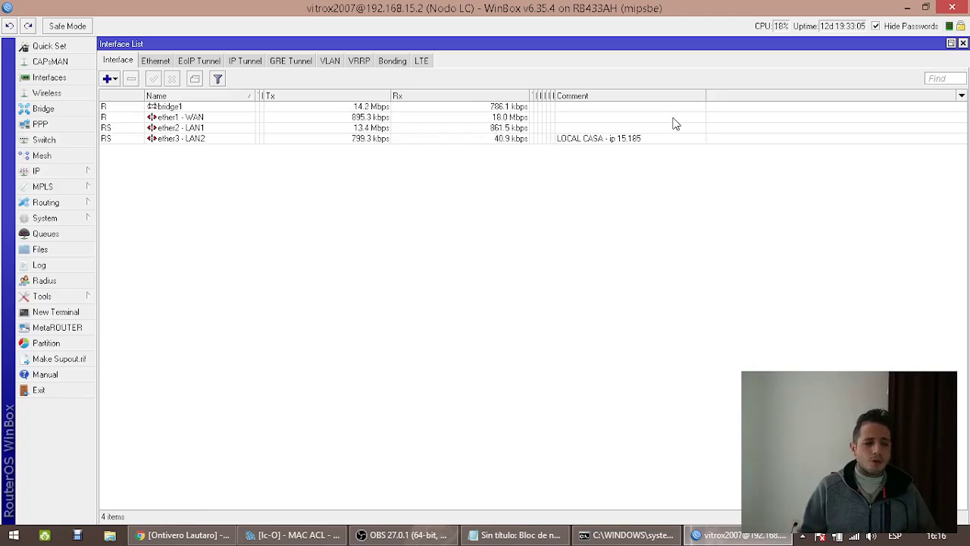
Open the simple queue for 192.168.15.17 and view its Traffic graphs.
click(89, 235)
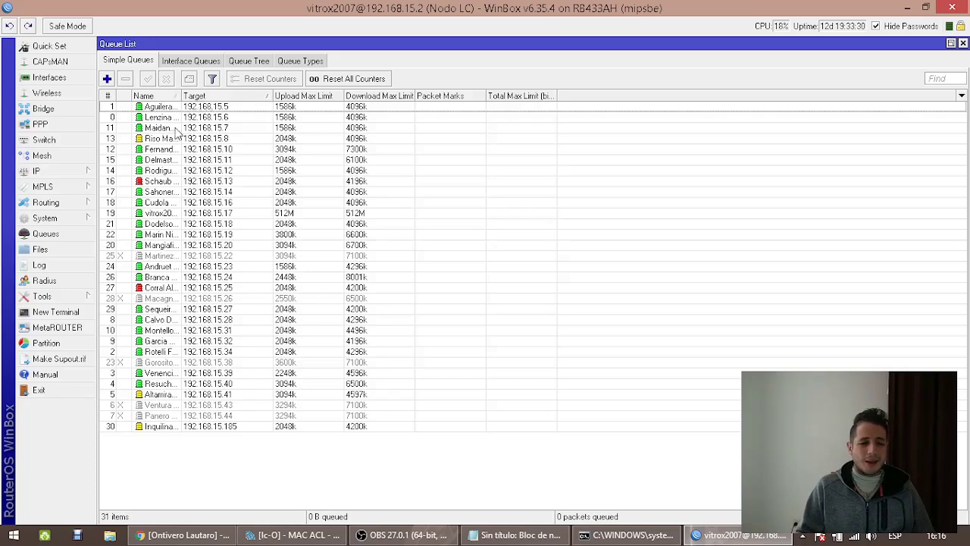
click(243, 214)
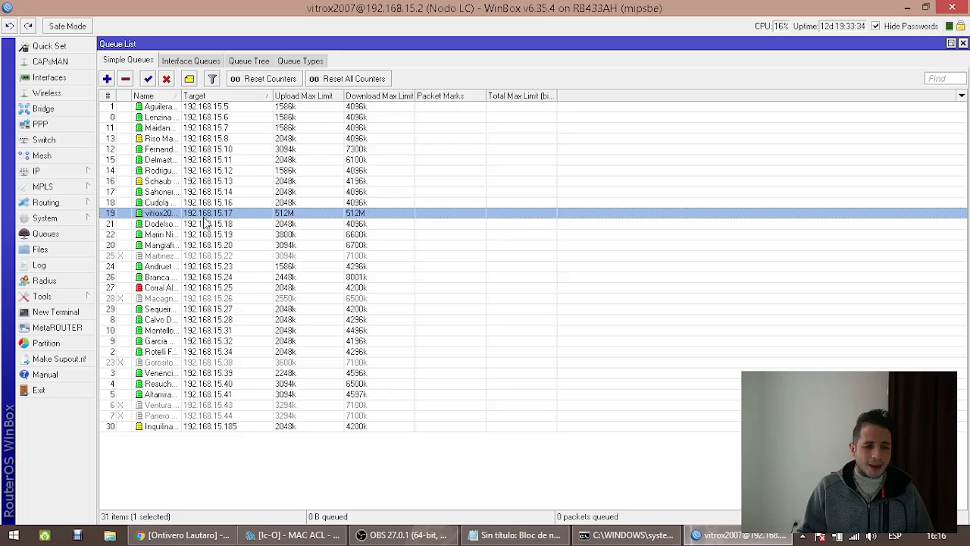
double_click(203, 216)
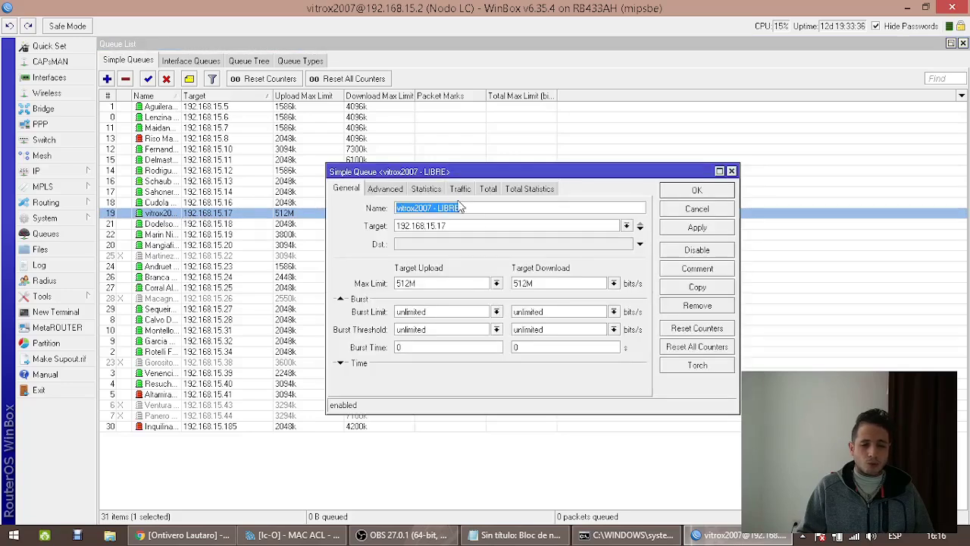
click(487, 210)
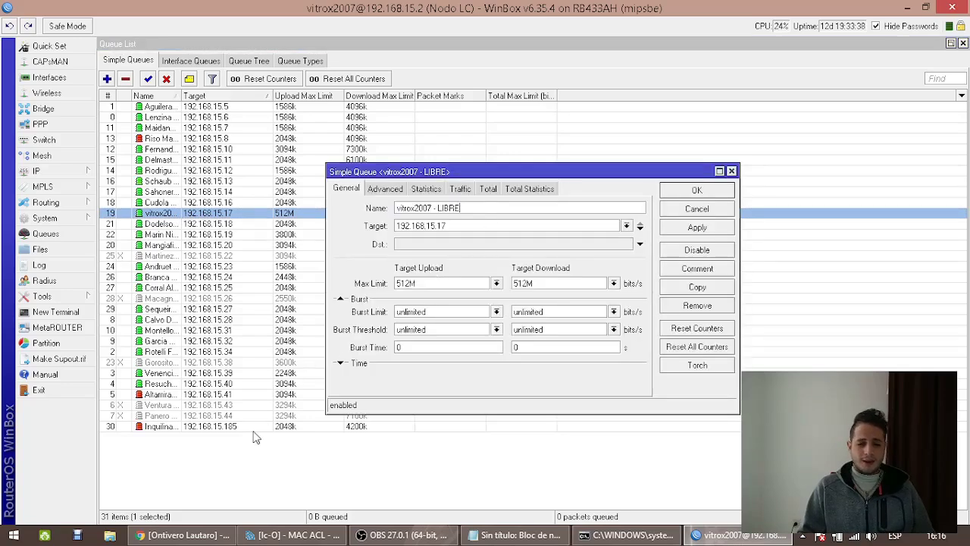
click(460, 189)
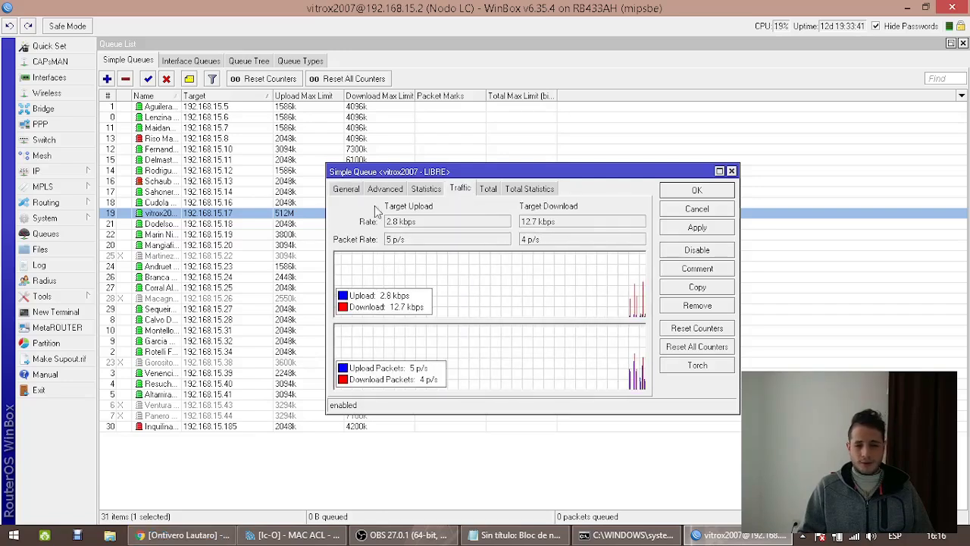
Confirm the antenna's IP 192.168.15.17 in the browser, then remove the client's existing queue.
click(207, 536)
drag(425, 303, 346, 303)
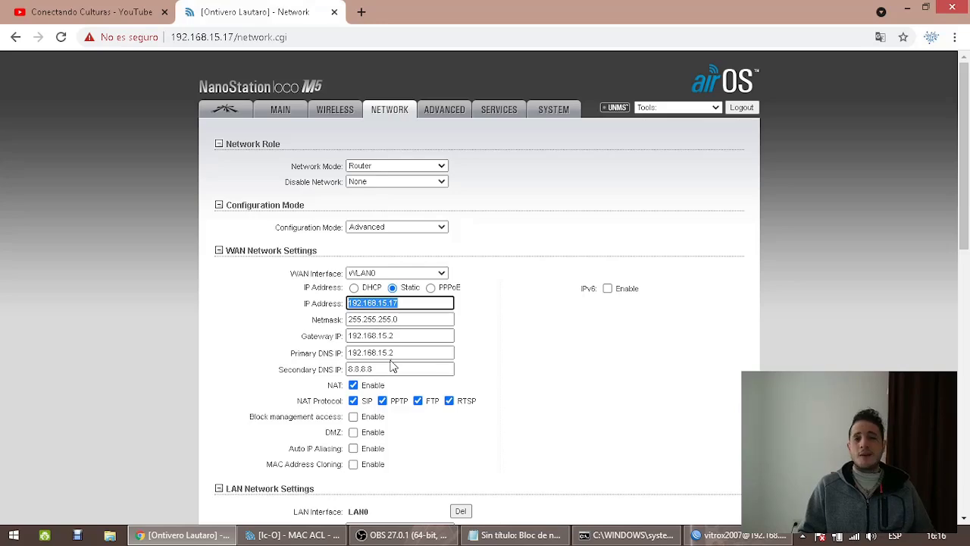
click(402, 535)
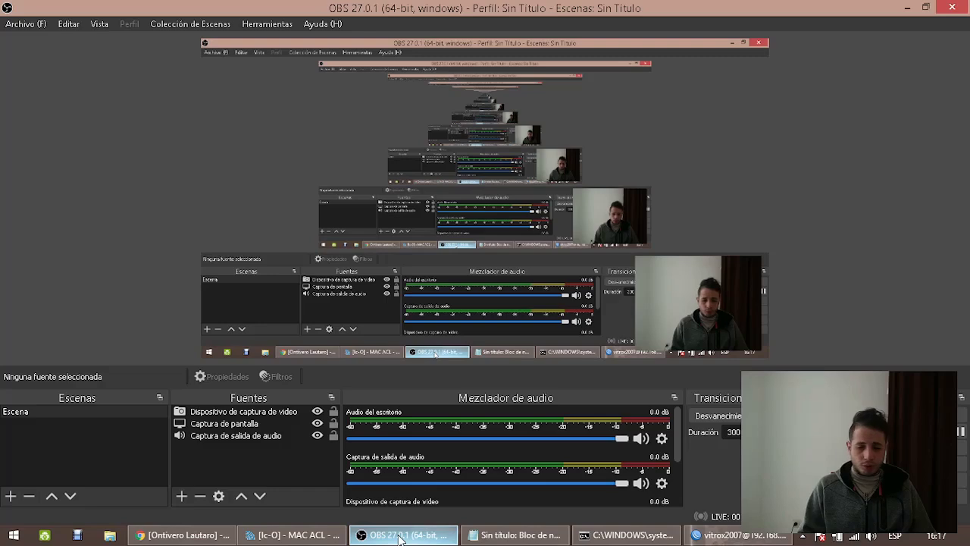
click(401, 535)
click(907, 8)
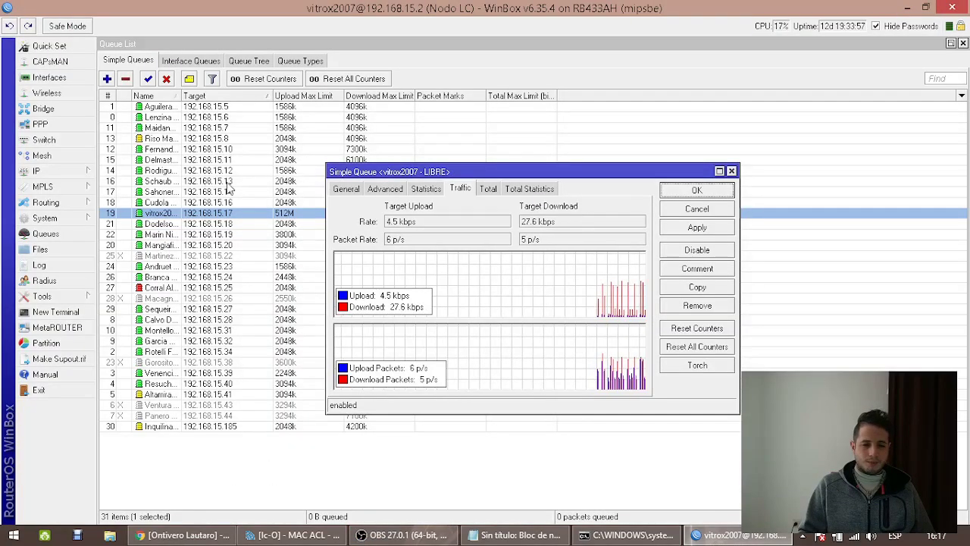
click(697, 306)
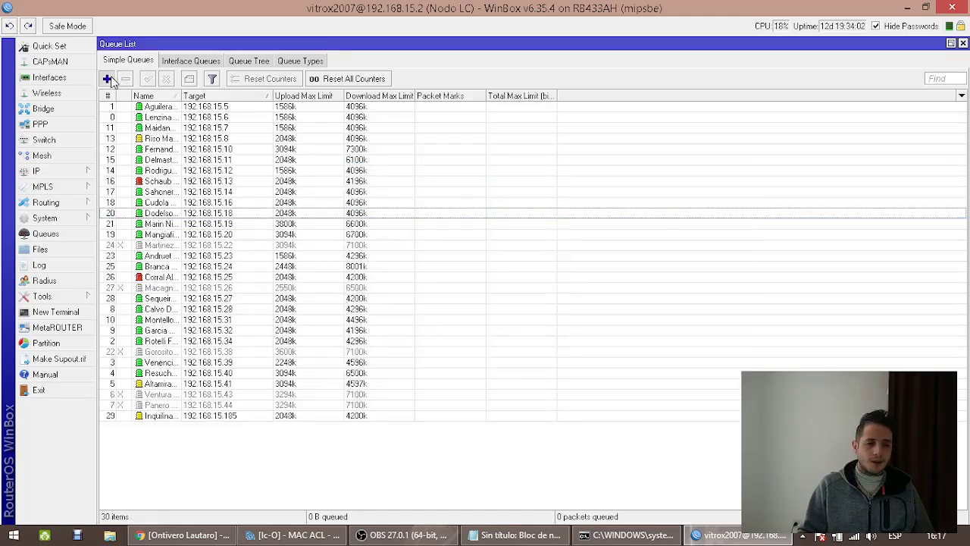
Add a new simple queue named 'Servicio Cortado' and begin entering target 192.168.15.17.
click(108, 79)
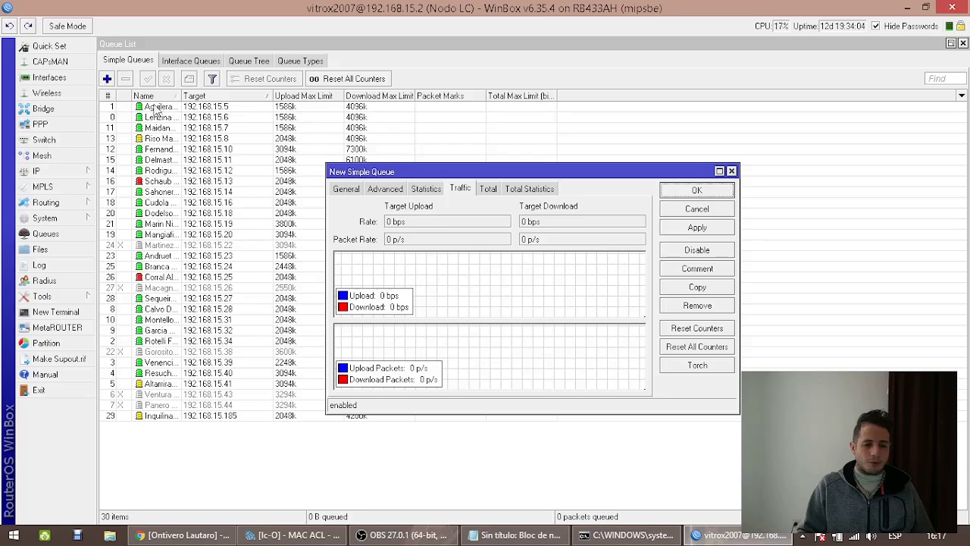
click(58, 237)
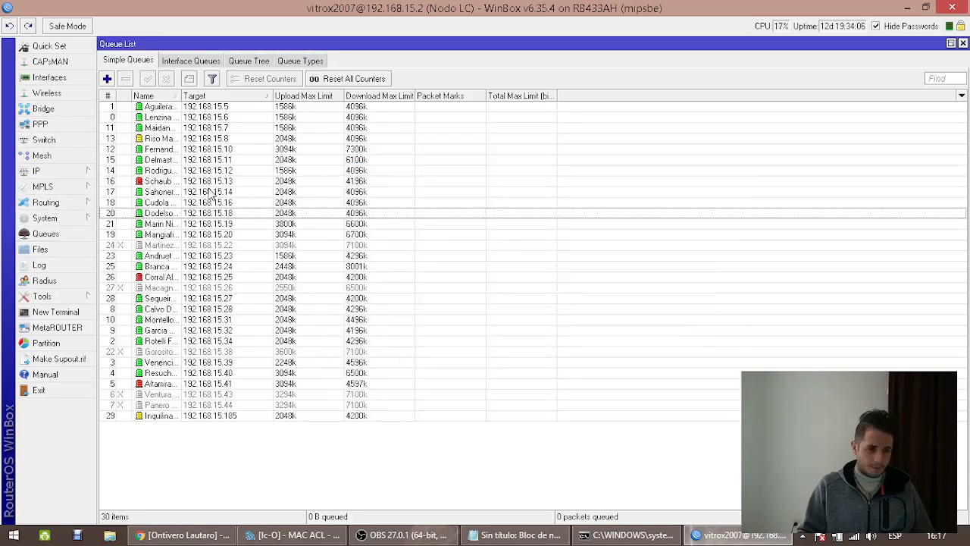
click(108, 79)
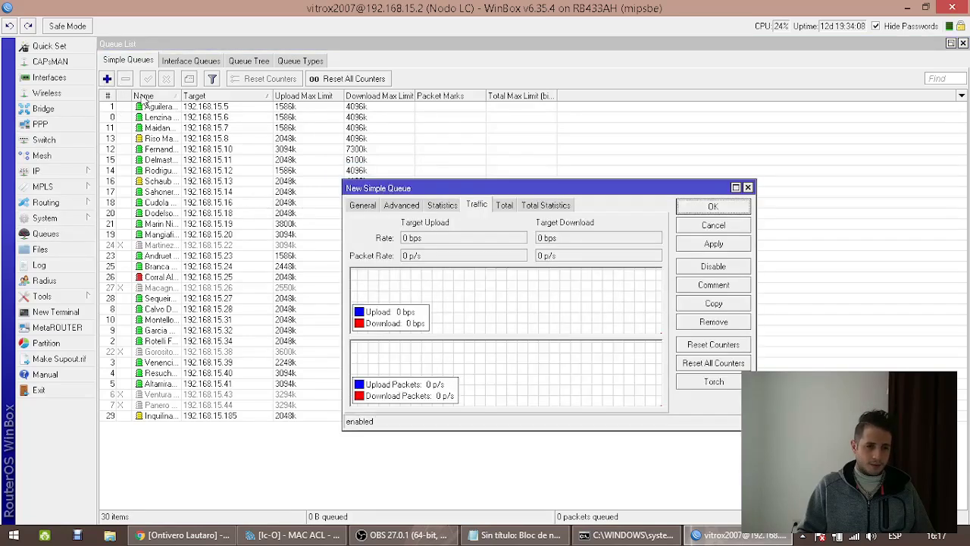
click(363, 206)
right_click(405, 227)
click(459, 223)
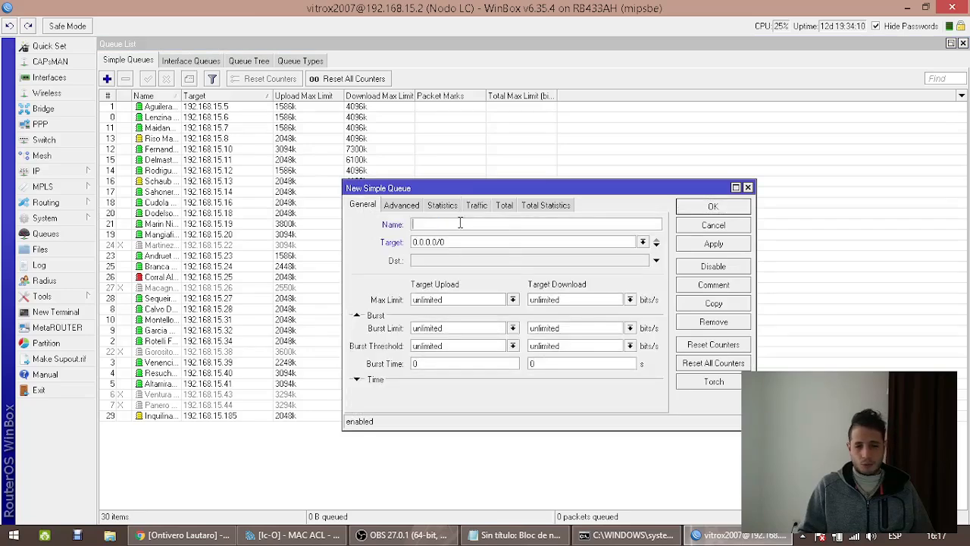
drag(417, 190, 296, 100)
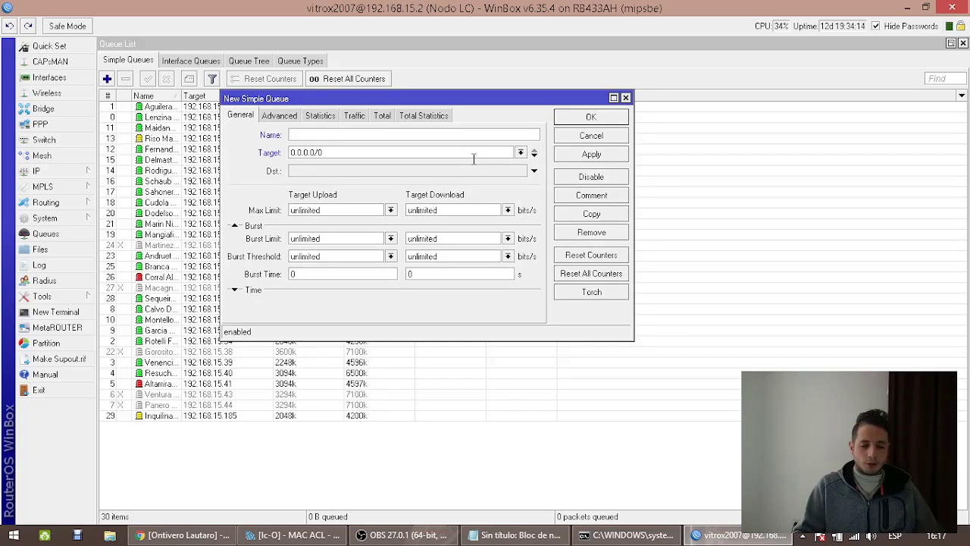
text(Ser)
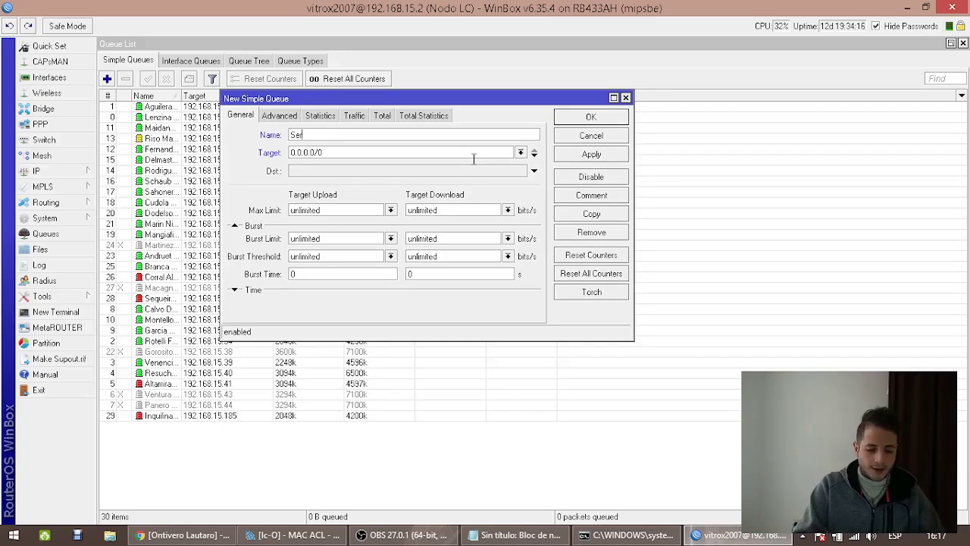
text(vicio Cortado)
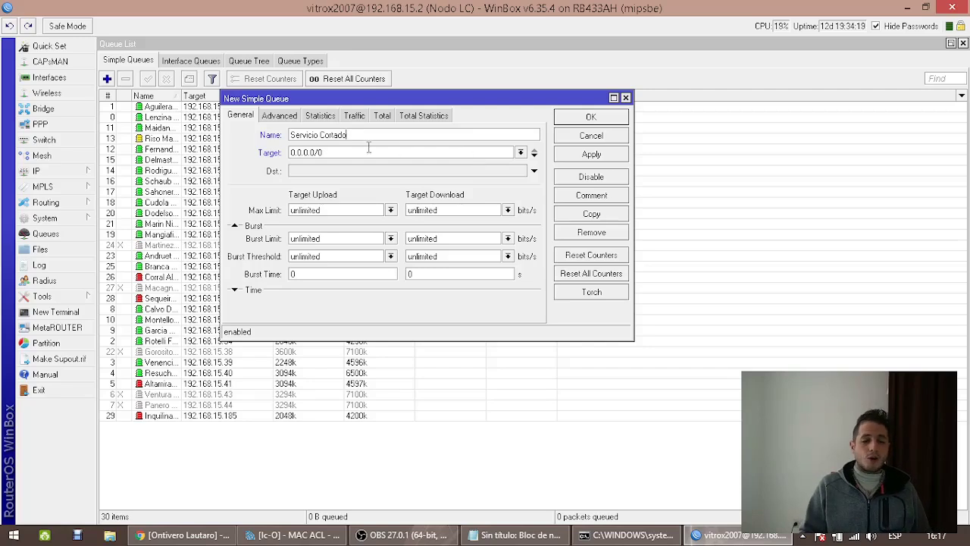
key(Tab)
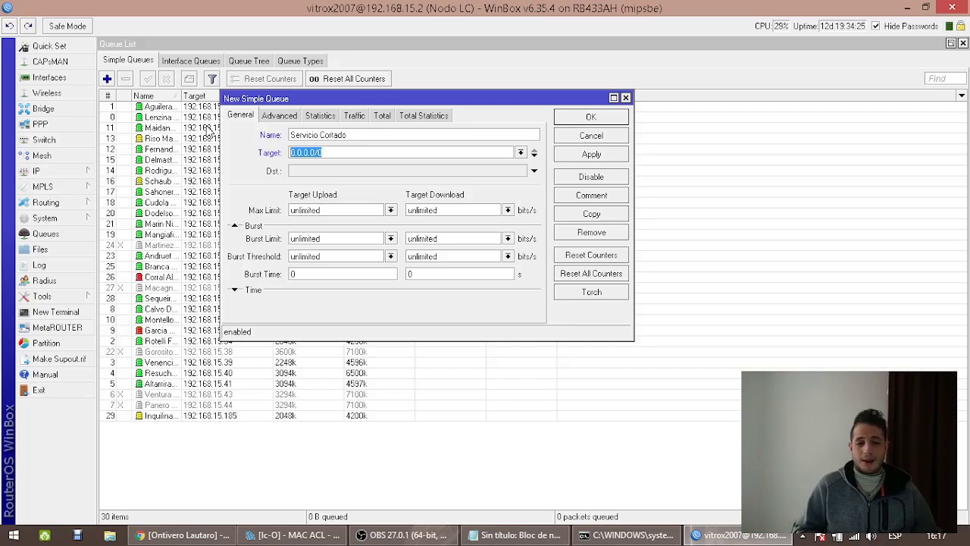
text(192.168.15.17)
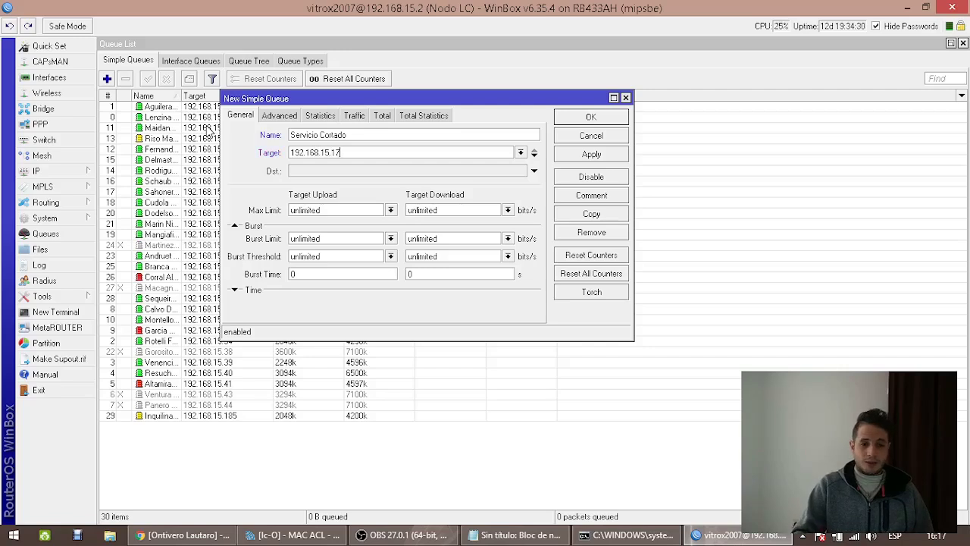
click(182, 535)
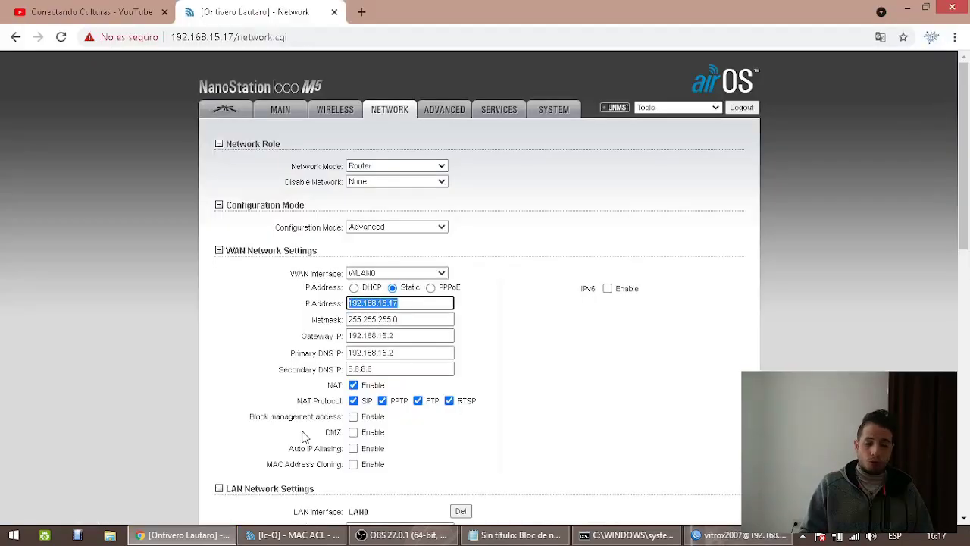
click(629, 535)
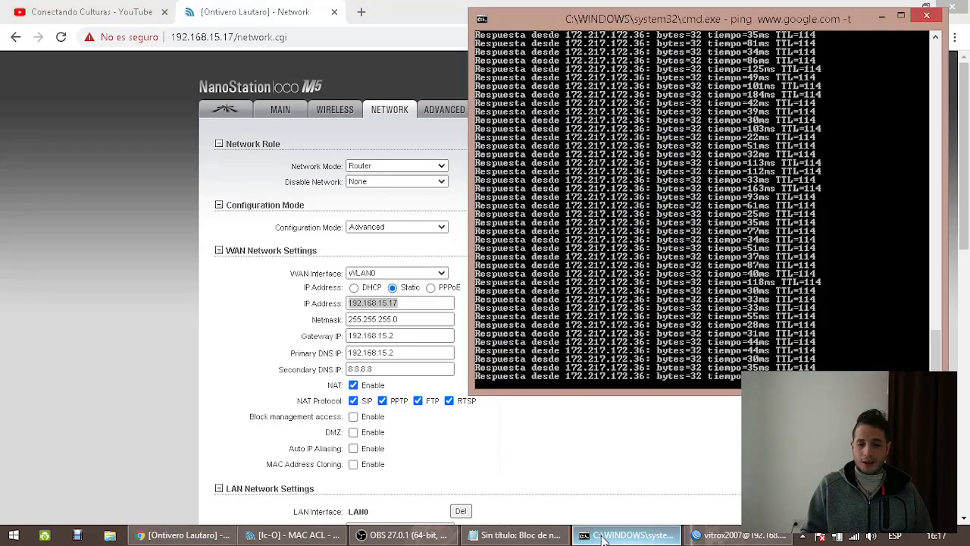
click(351, 12)
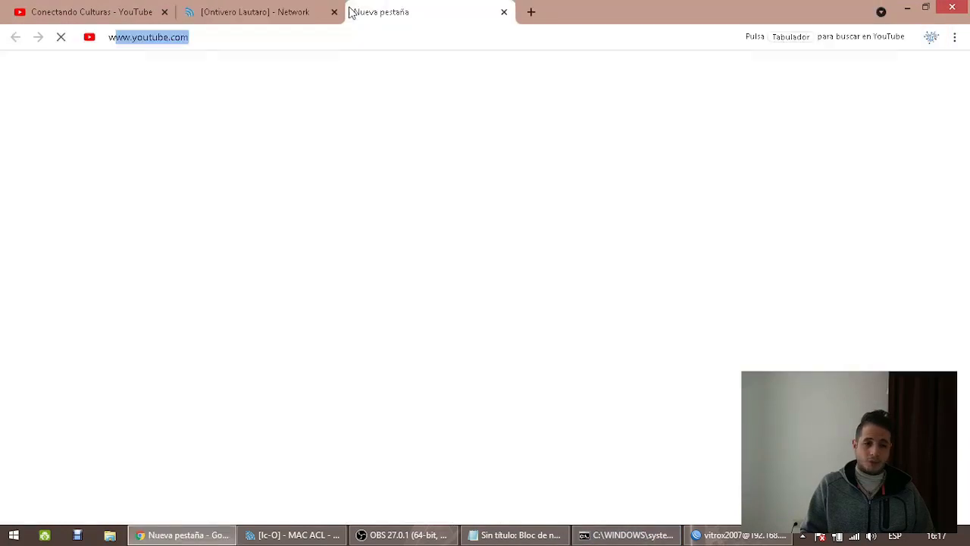
text(www.google.com)
key(Return)
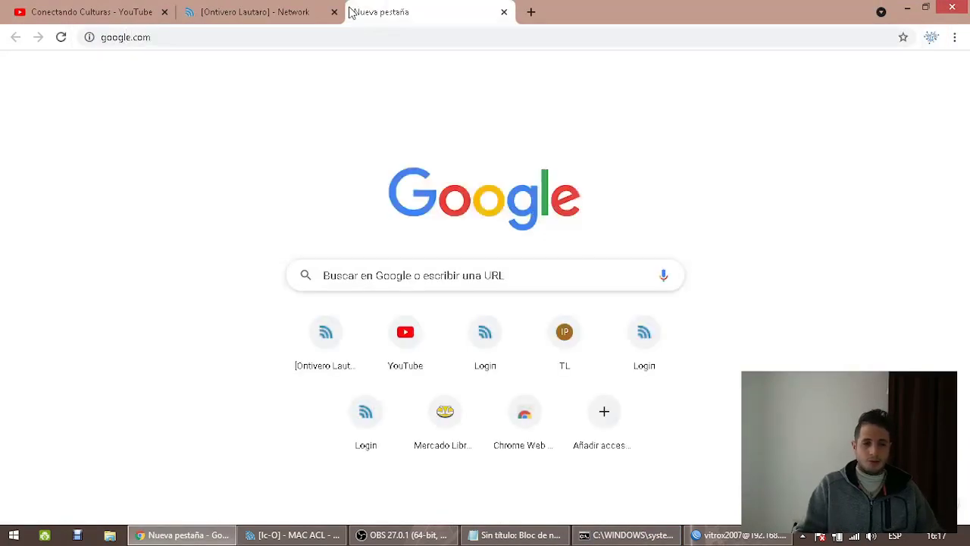
click(342, 36)
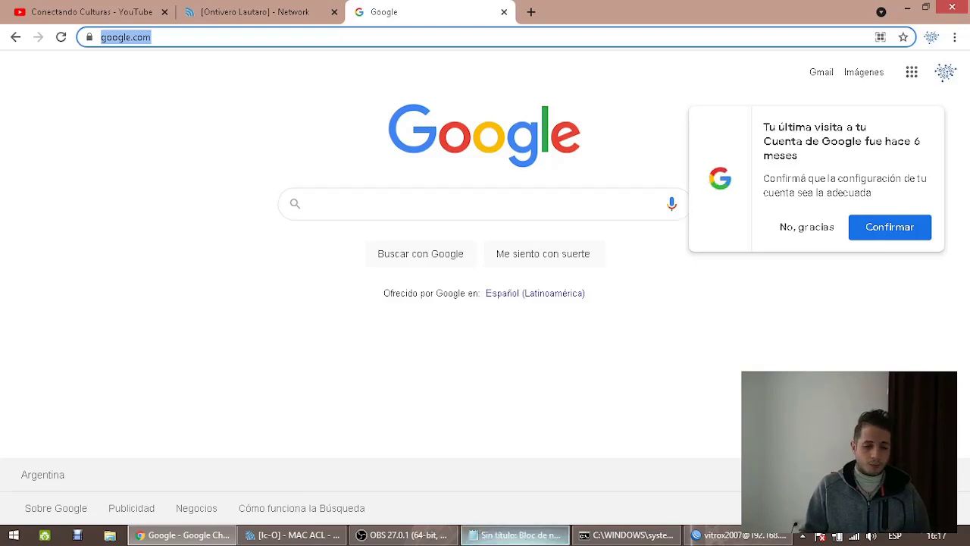
Check the client's WLAN IP 192.168.15.17 in the notes, reload Google, and return to WinBox.
click(518, 535)
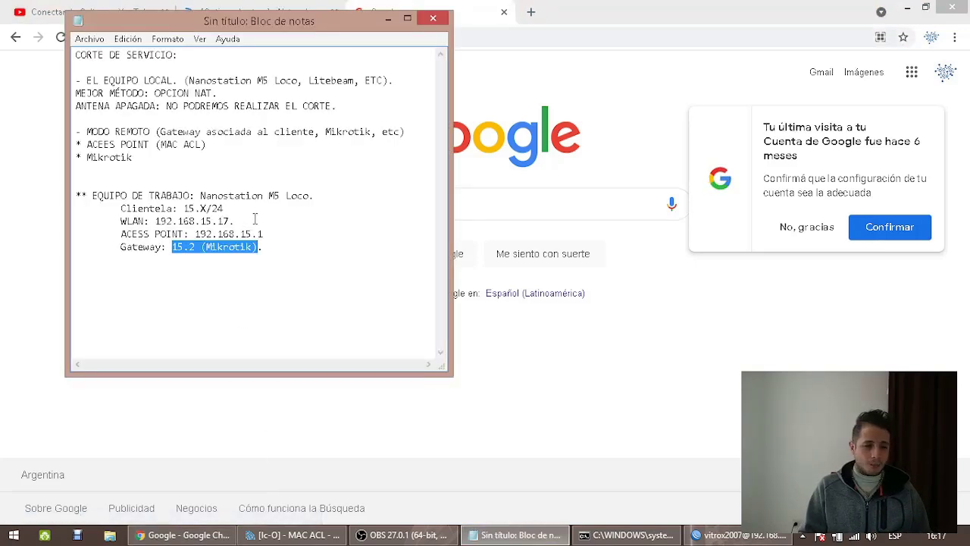
drag(108, 217, 247, 219)
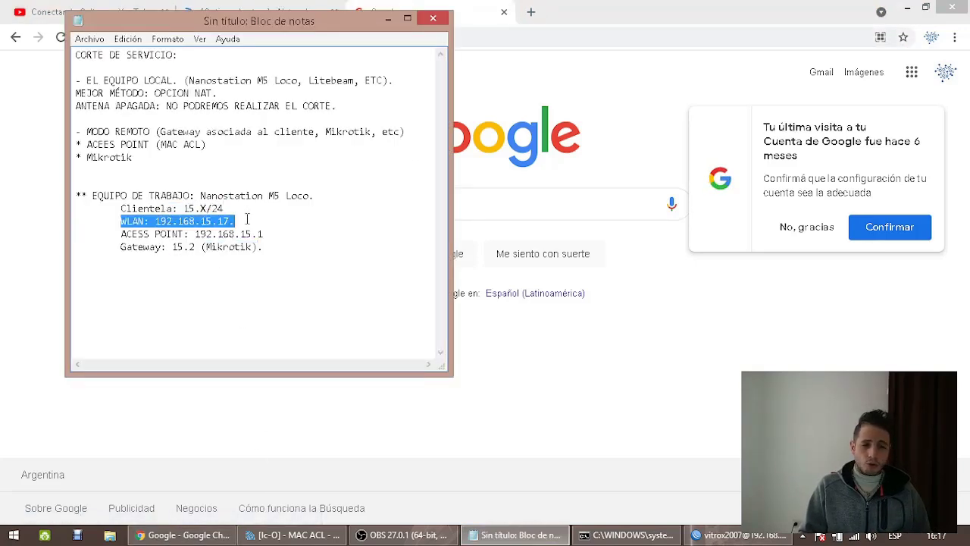
click(512, 423)
click(389, 205)
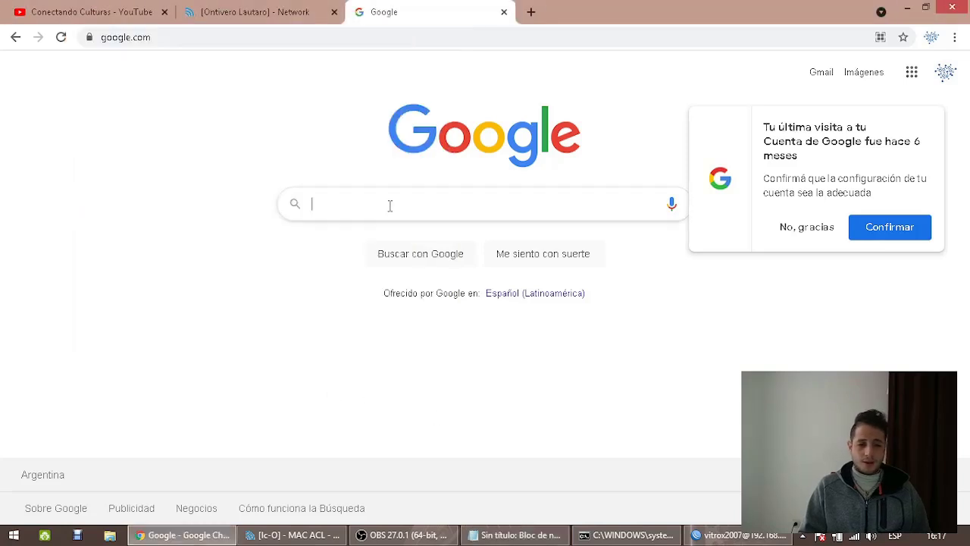
click(322, 39)
click(341, 37)
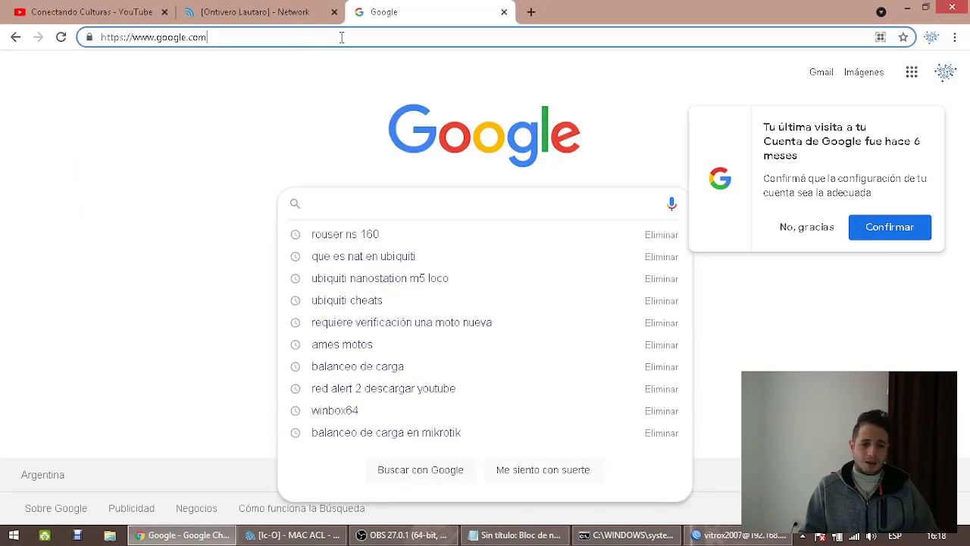
key(Return)
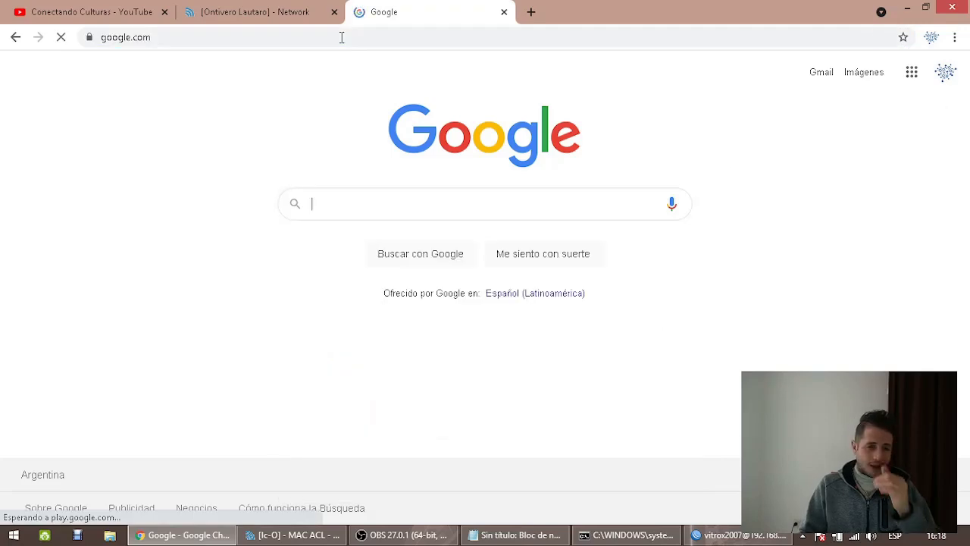
click(722, 539)
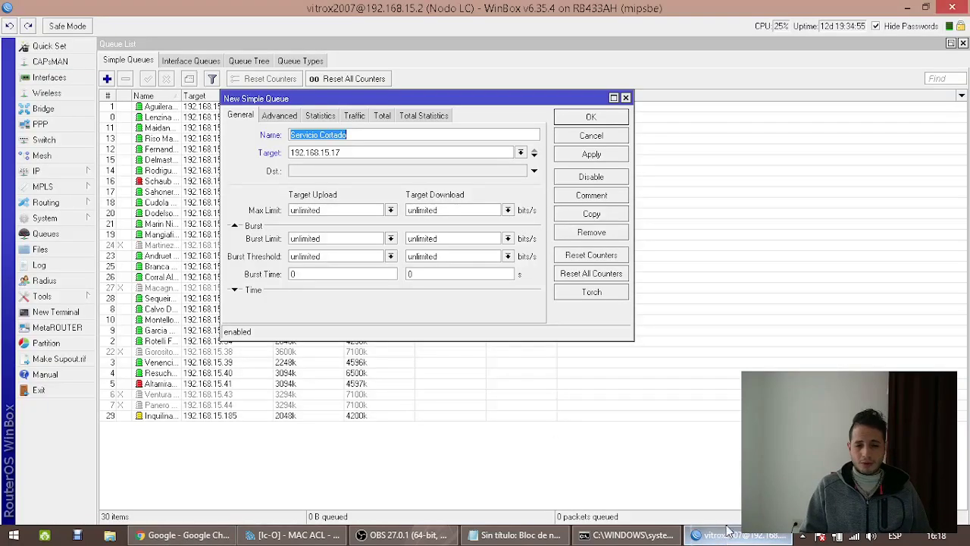
Set the Servicio Cortado queue's upload and download max limits to 1k.
click(363, 134)
click(366, 152)
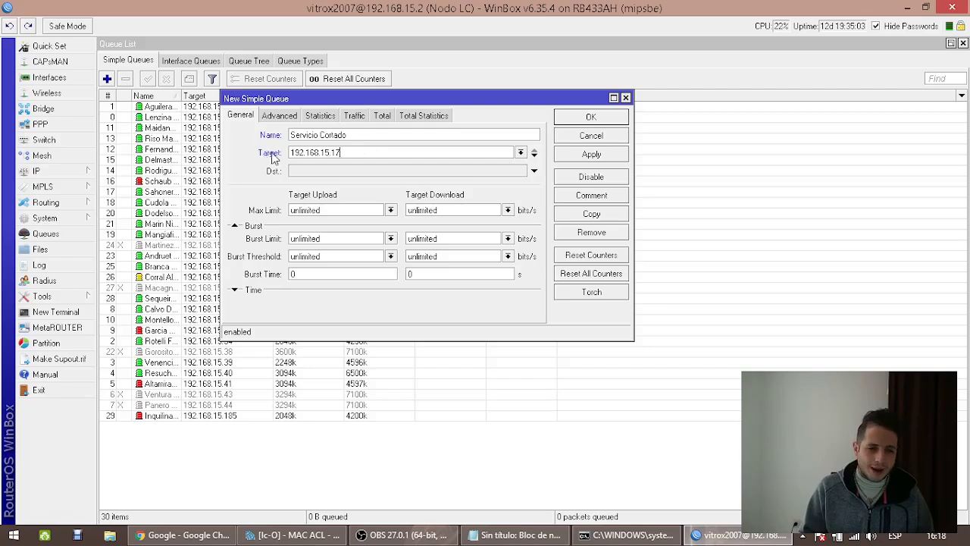
drag(295, 153, 355, 153)
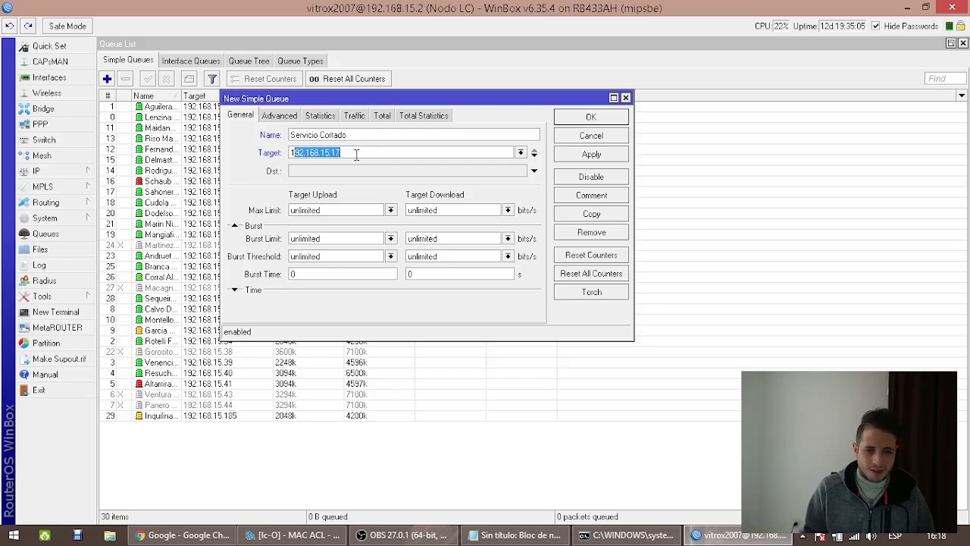
click(356, 209)
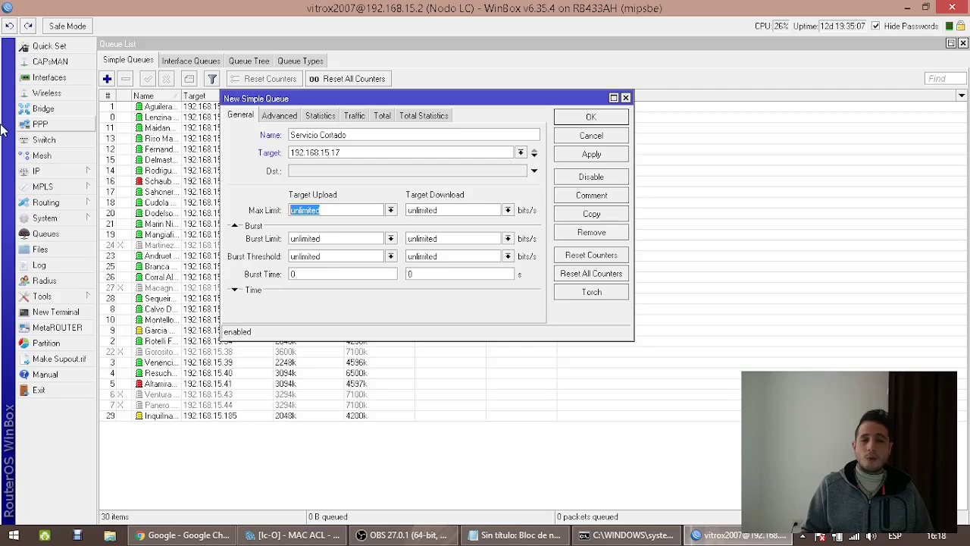
text(1k)
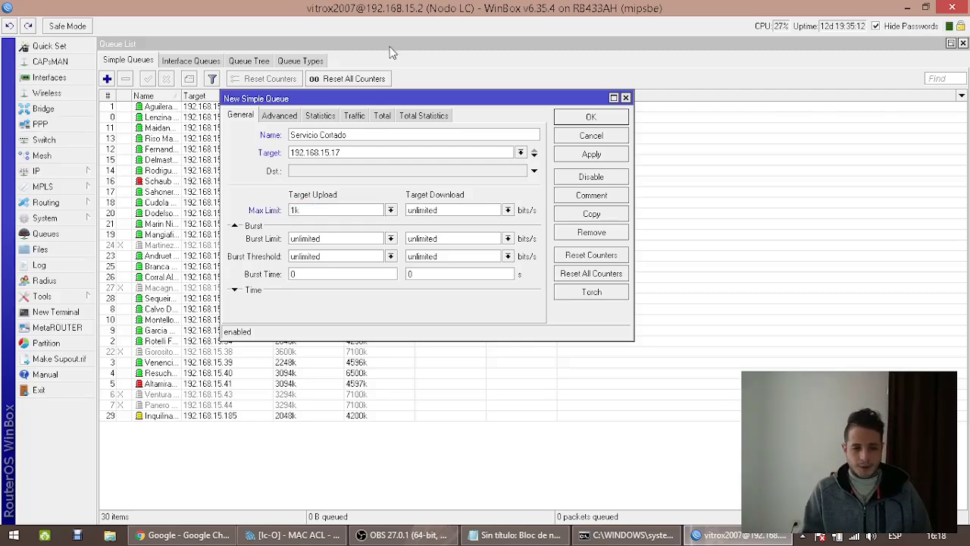
click(452, 210)
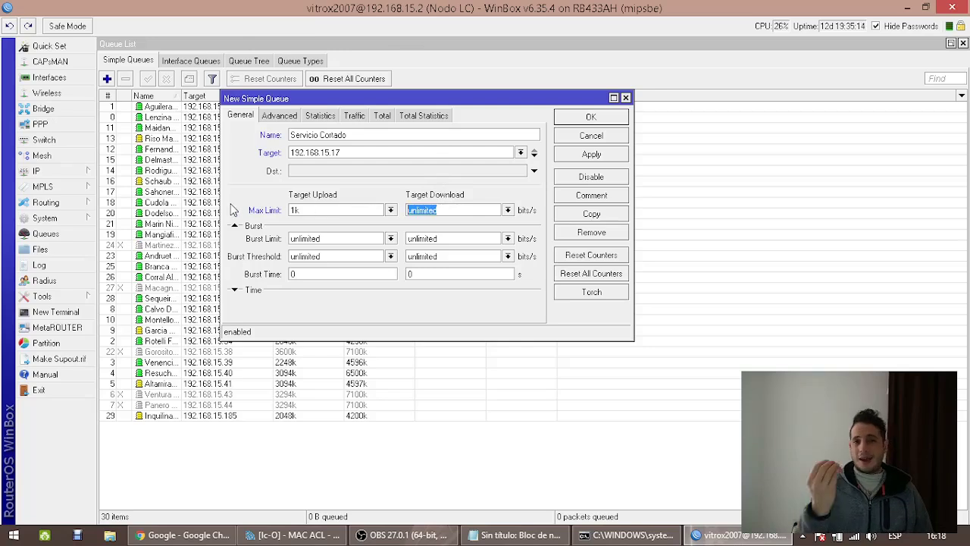
text(1k)
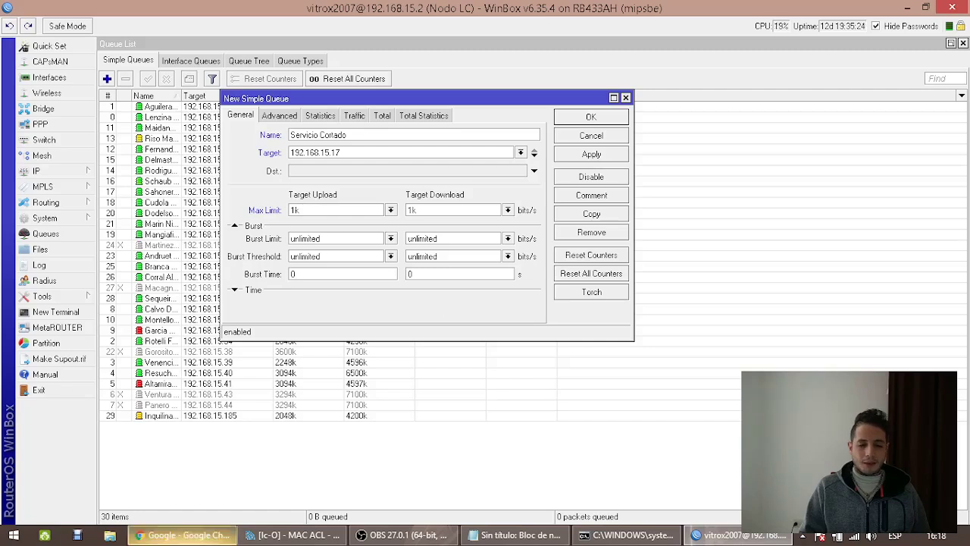
mouse_move(216, 538)
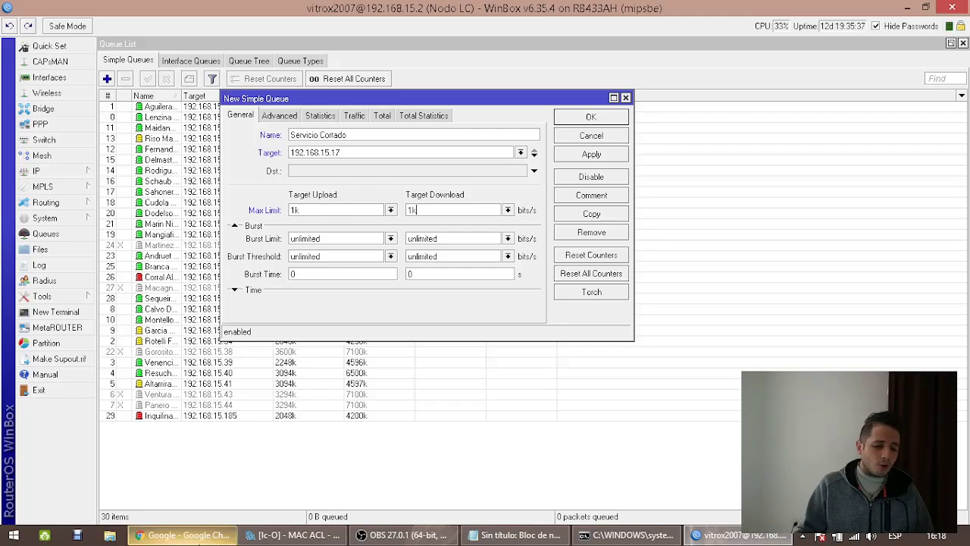
click(182, 535)
Scroll through the YouTube channel's Videos grid and back up, then minimize Chrome.
click(70, 11)
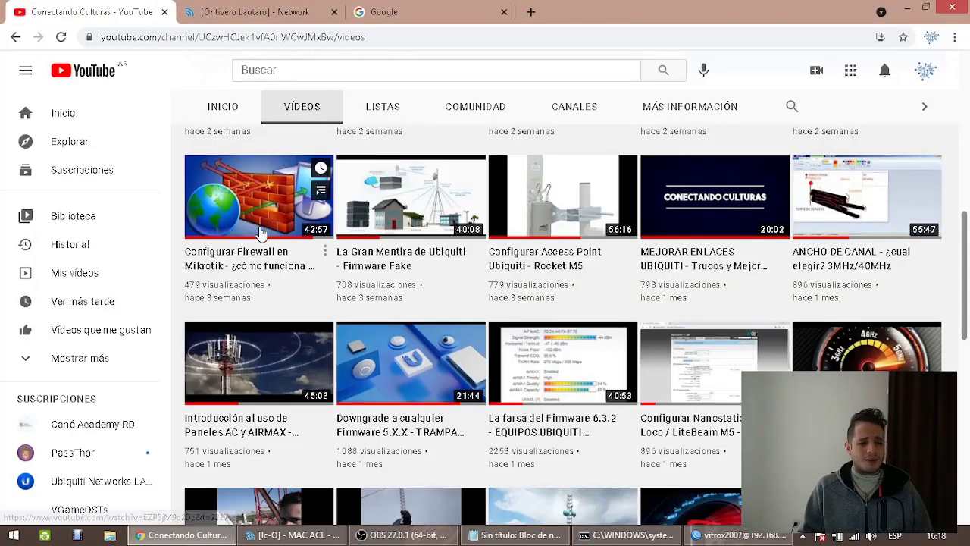
scroll(531, 212, down, 3)
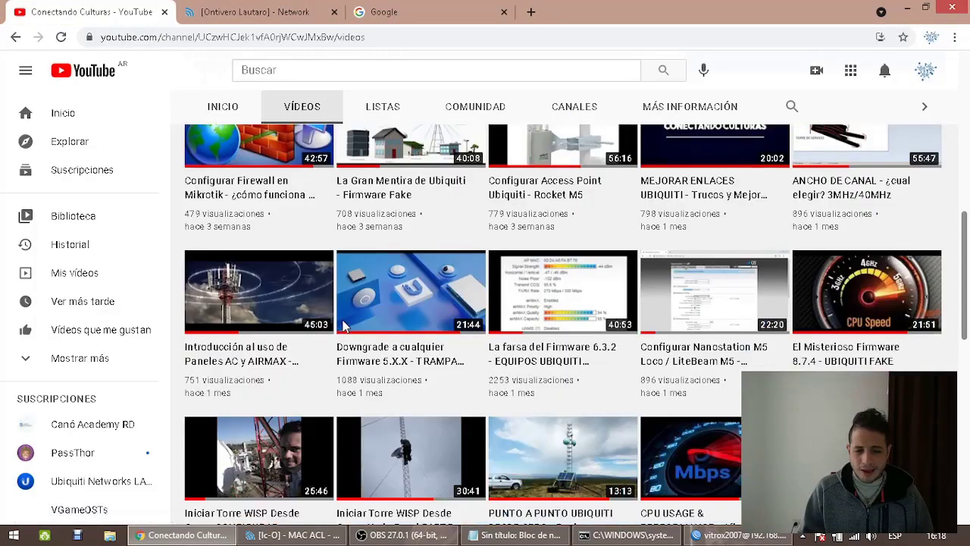
scroll(544, 326, up, 1)
scroll(540, 311, down, 3)
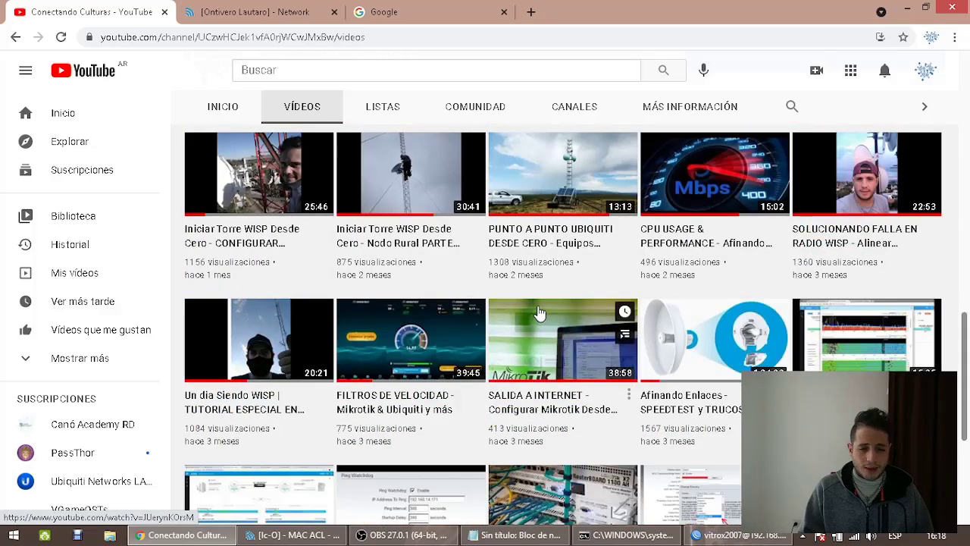
scroll(544, 311, down, 3)
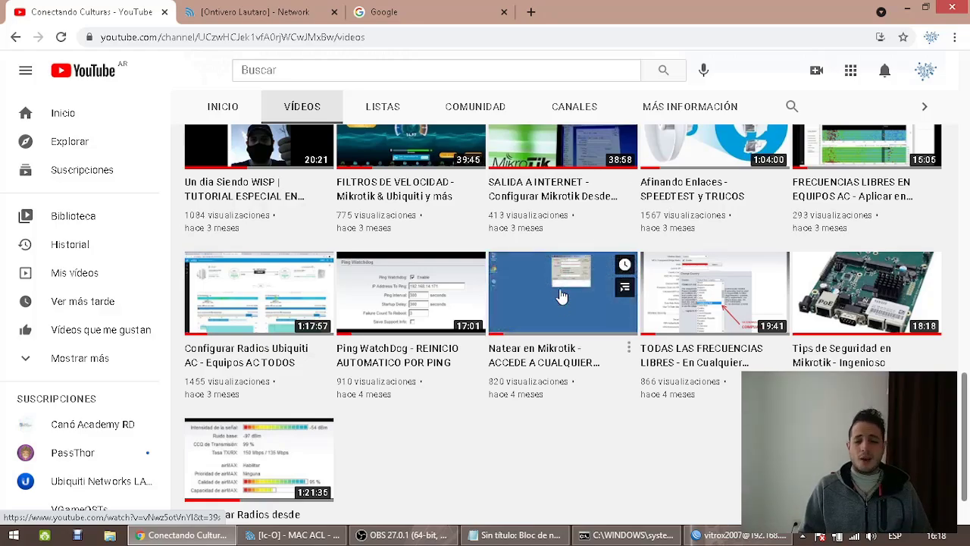
scroll(561, 303, up, 2)
scroll(541, 267, up, 8)
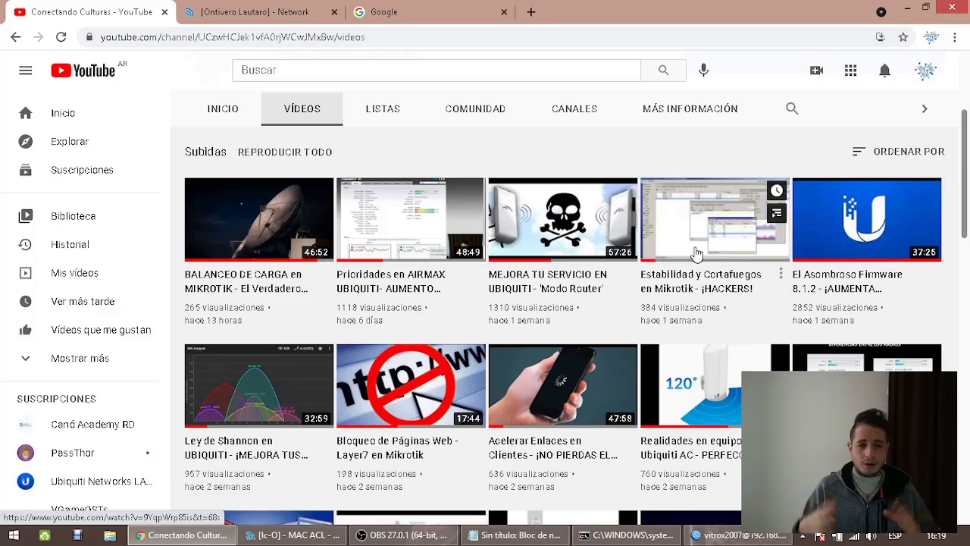
click(909, 7)
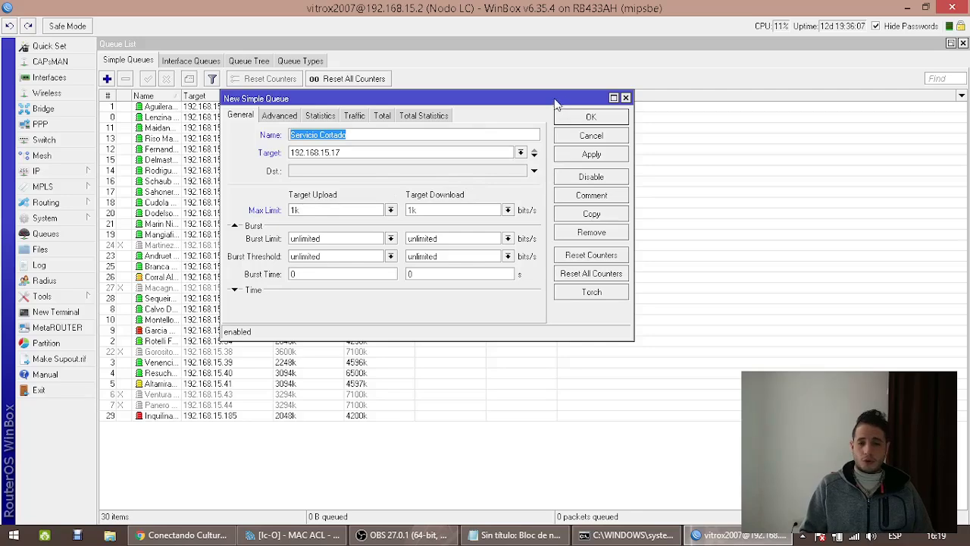
Apply and save the Servicio Cortado queue after checking its Statistics and Traffic, then list Interfaces.
drag(599, 99, 516, 126)
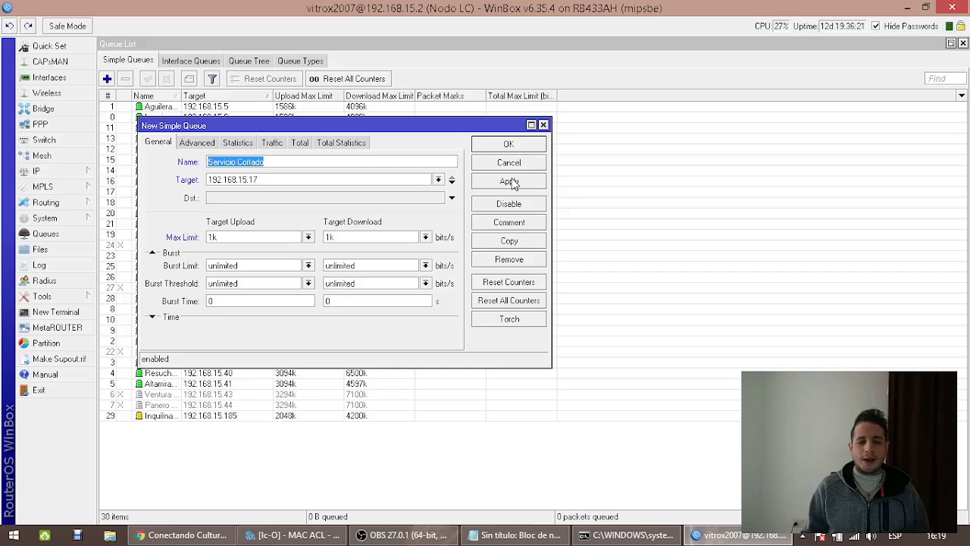
click(510, 182)
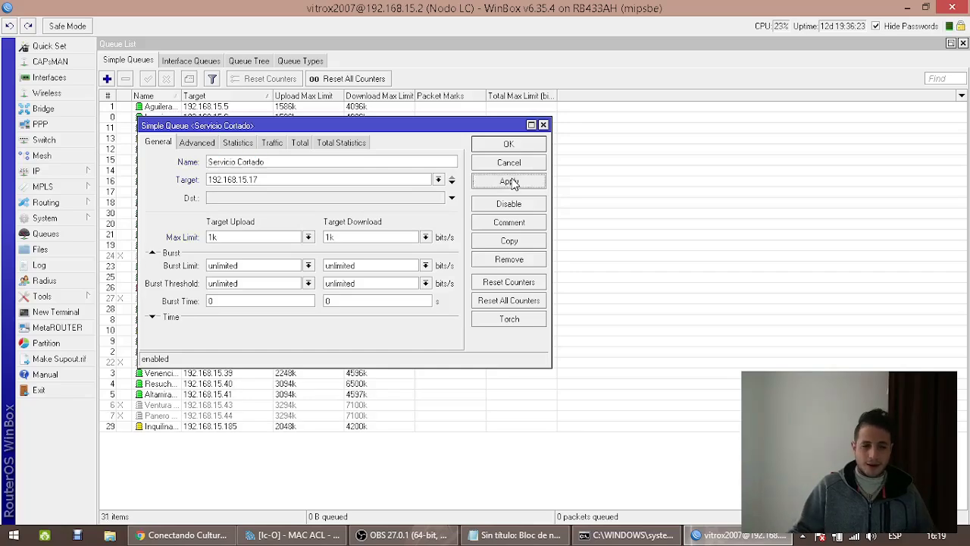
click(246, 144)
click(272, 144)
click(248, 144)
drag(262, 126, 451, 114)
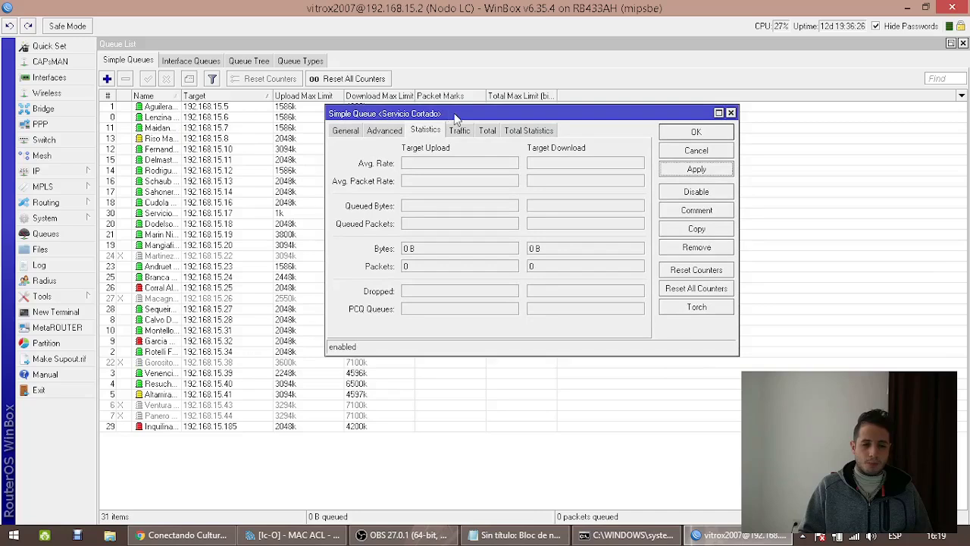
click(696, 132)
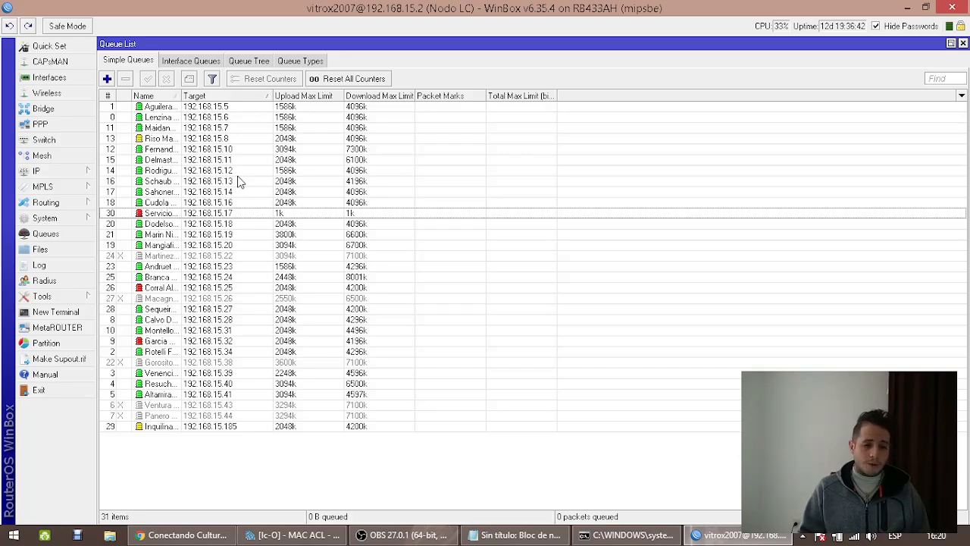
click(55, 79)
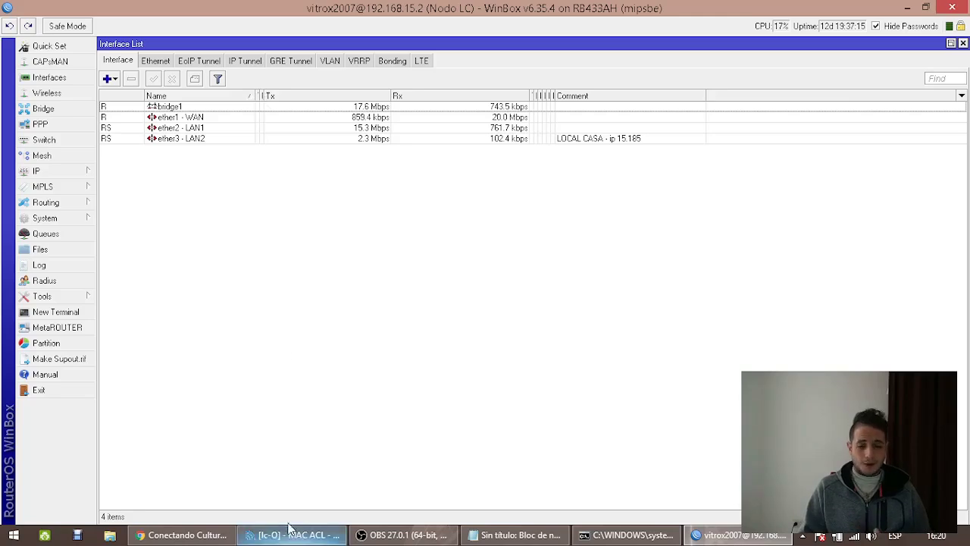
click(409, 535)
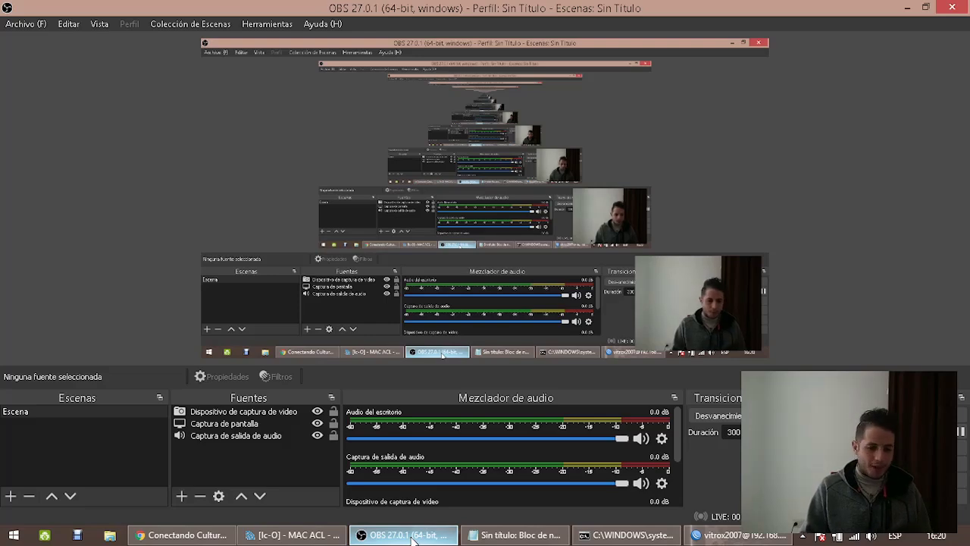
click(413, 536)
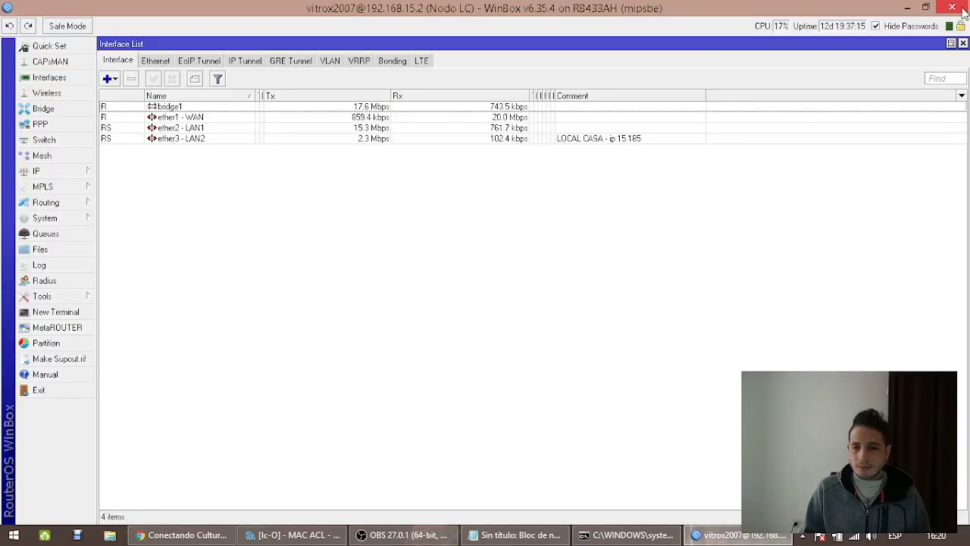
mouse_move(969, 2)
click(627, 535)
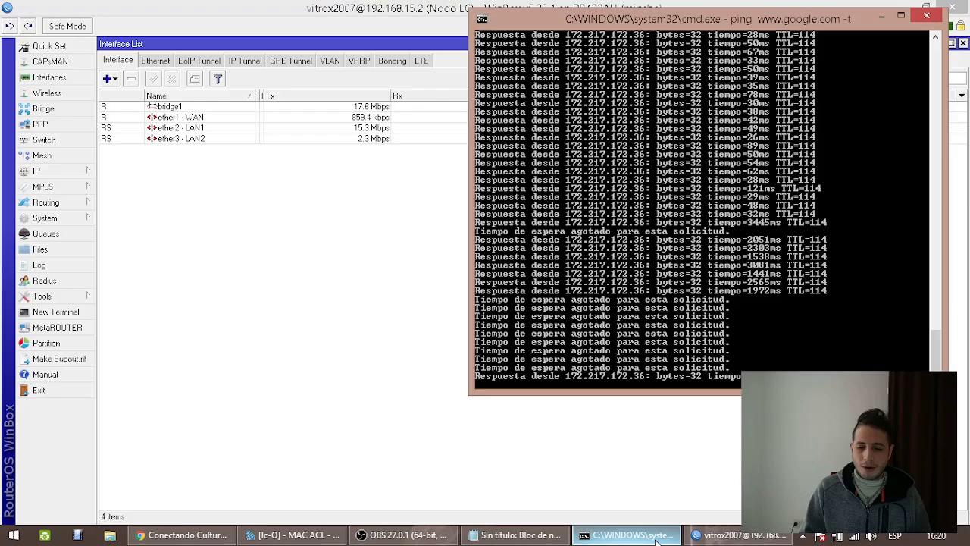
drag(788, 11, 671, 66)
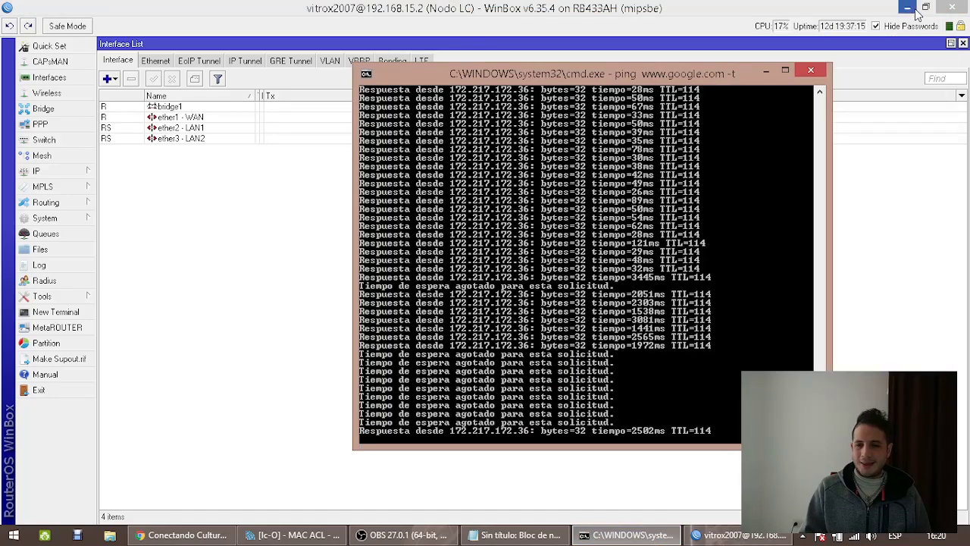
click(908, 7)
drag(679, 76, 752, 27)
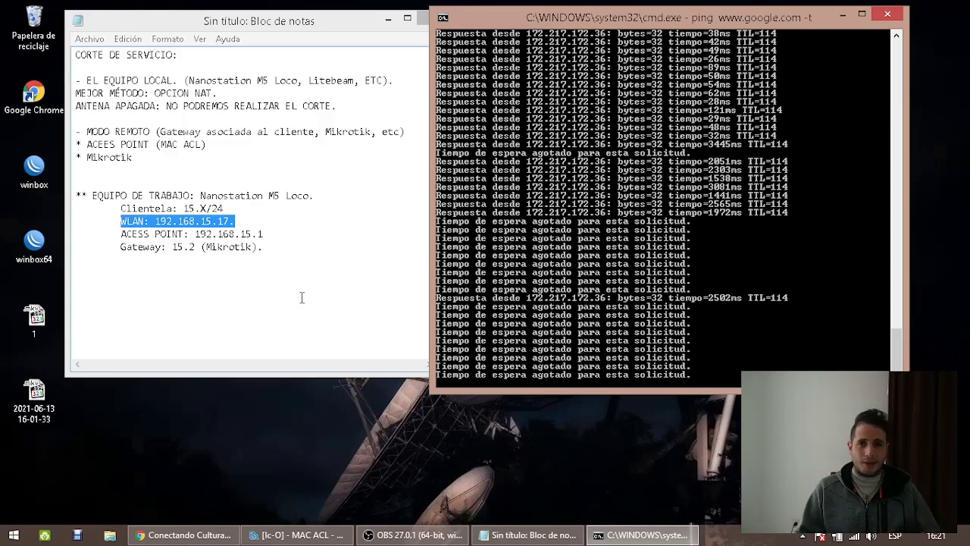
Bring Chrome forward and compare the airOS settings and Google tabs.
click(184, 536)
click(216, 9)
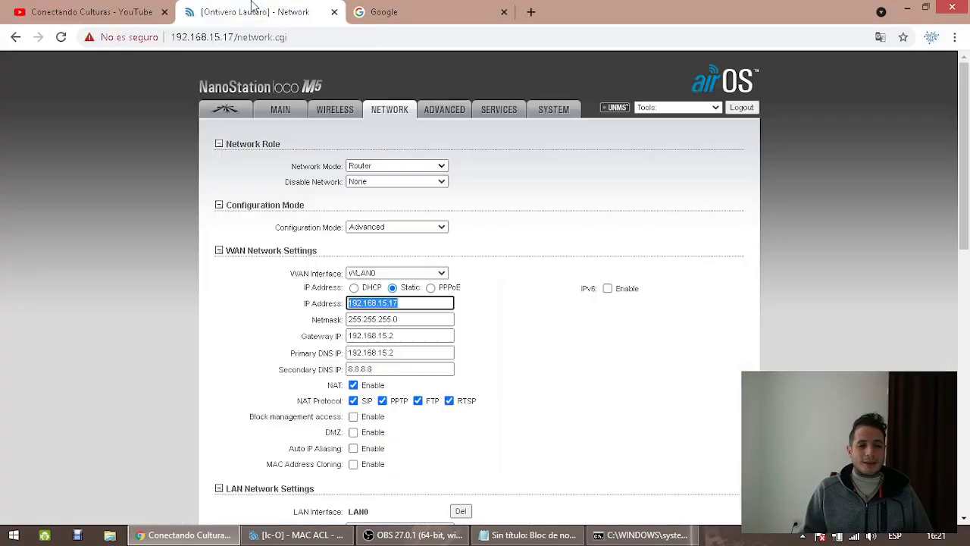
click(419, 9)
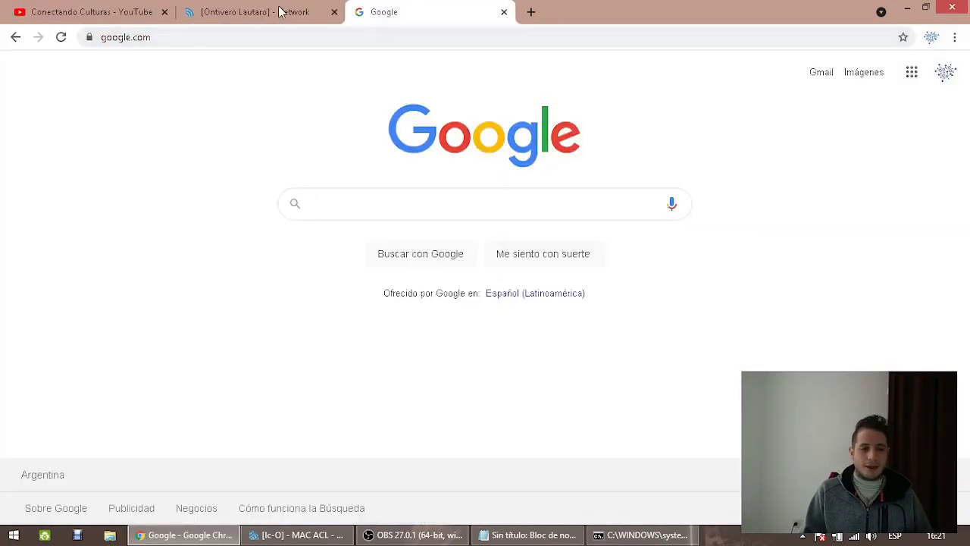
click(198, 17)
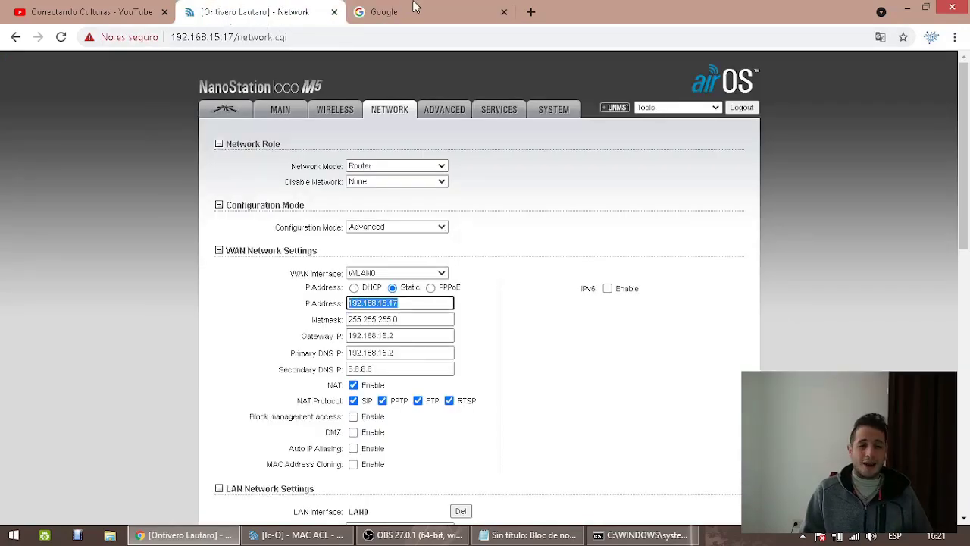
click(416, 9)
click(292, 37)
text(www.lavoz.com)
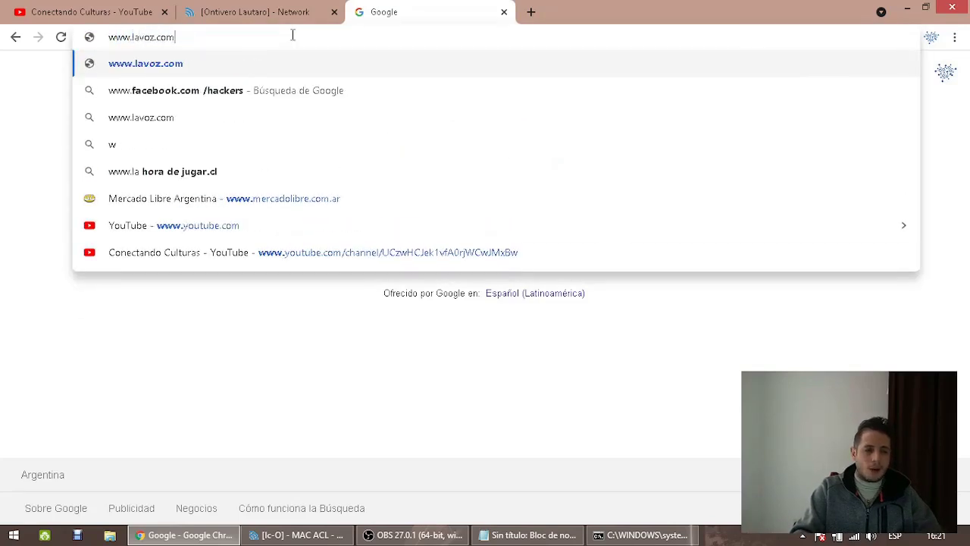
key(Return)
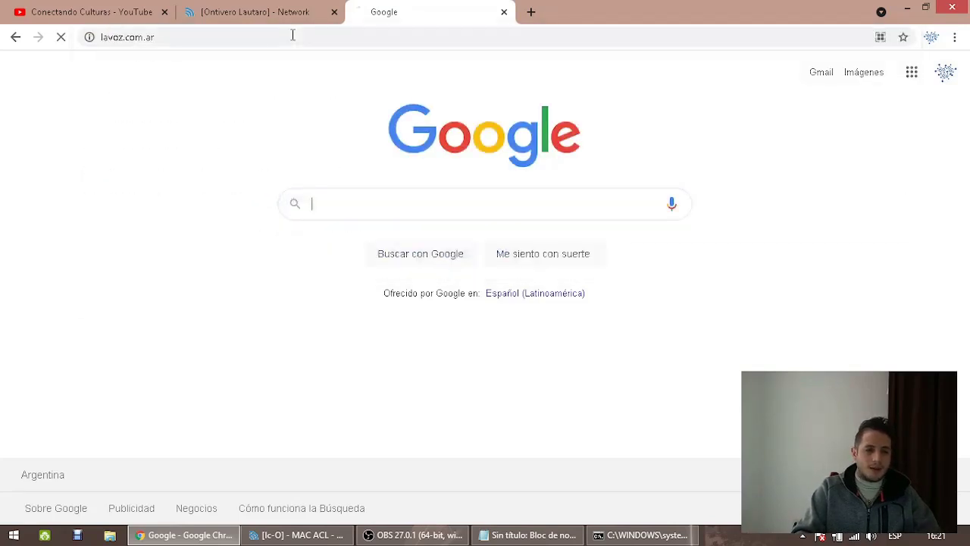